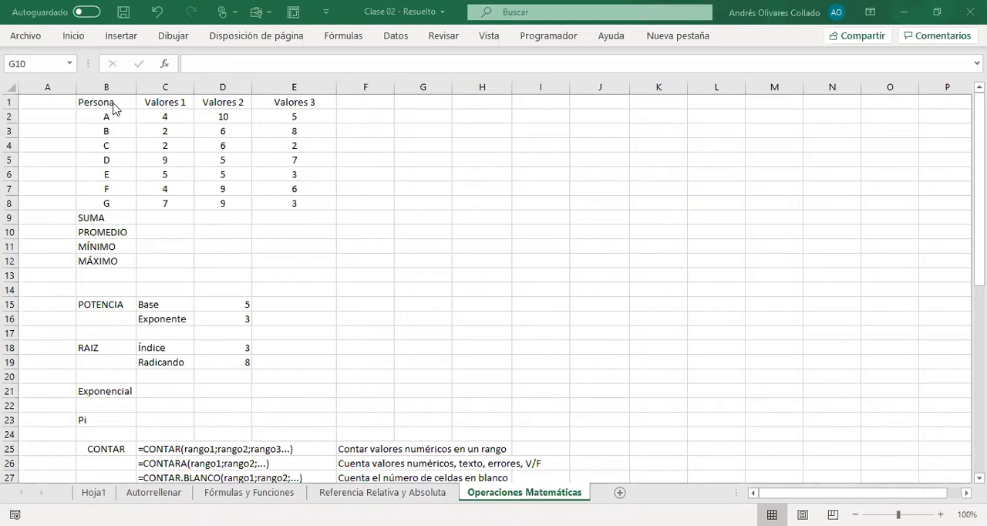
Step: Examine the persons A to G and their Valores 1, Valores 2 and Valores 3 figures in rows 2 to 8
left_click_drag(109, 105, 120, 207)
left_click_drag(105, 117, 113, 203)
left_click_drag(181, 114, 168, 202)
left_click_drag(216, 118, 218, 203)
left_click_drag(290, 118, 292, 210)
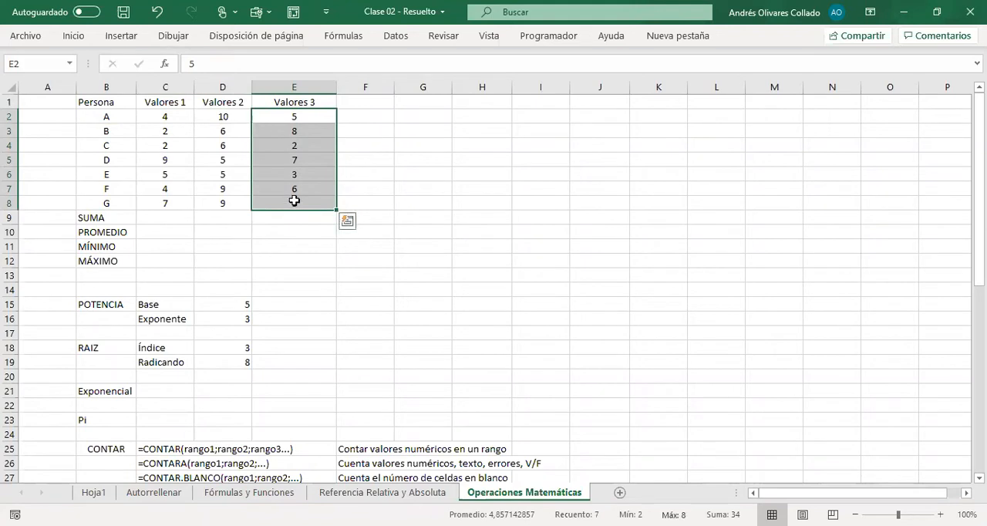
Step: Sum Valores 1 in C9 by listing each cell separately: =SUMA(C2;C3;C4;C5;C6;C7;C8)
left_click(185, 216)
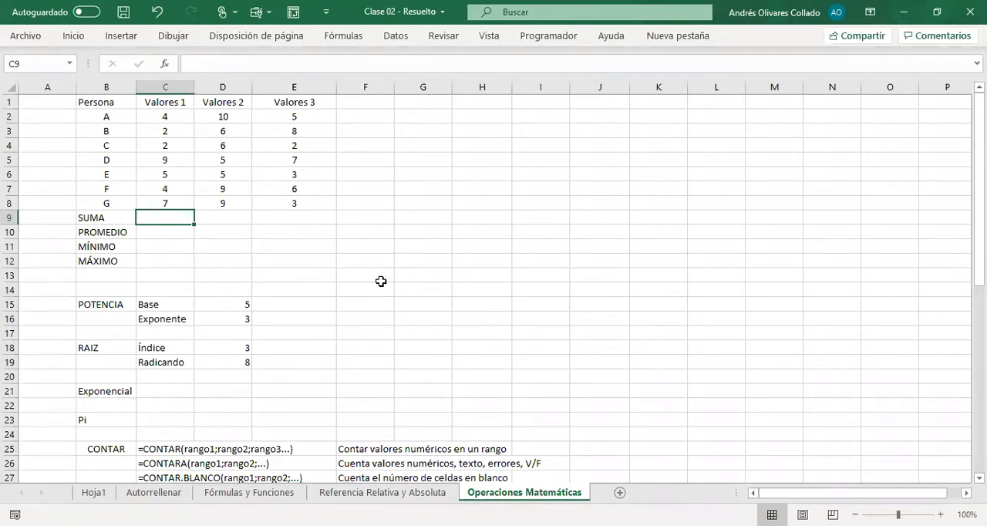
type("=")
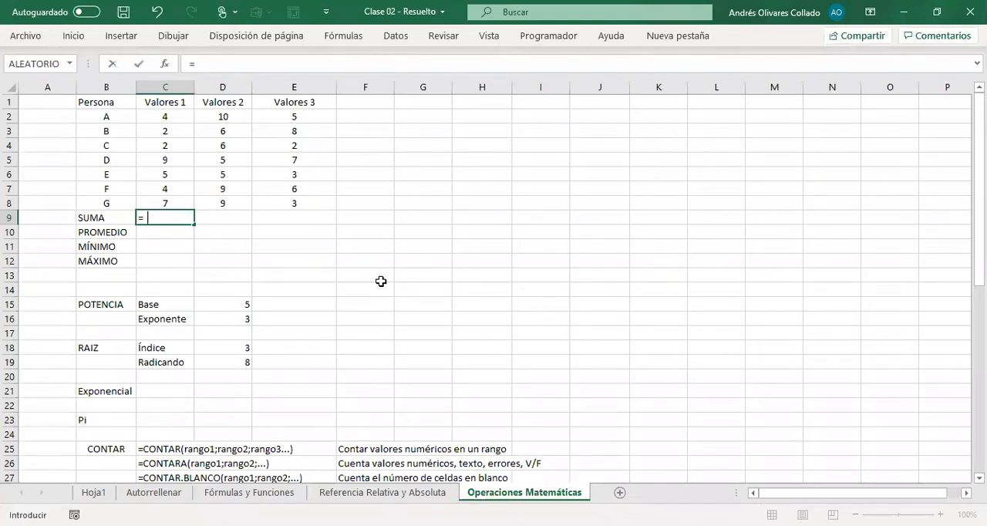
type("suma")
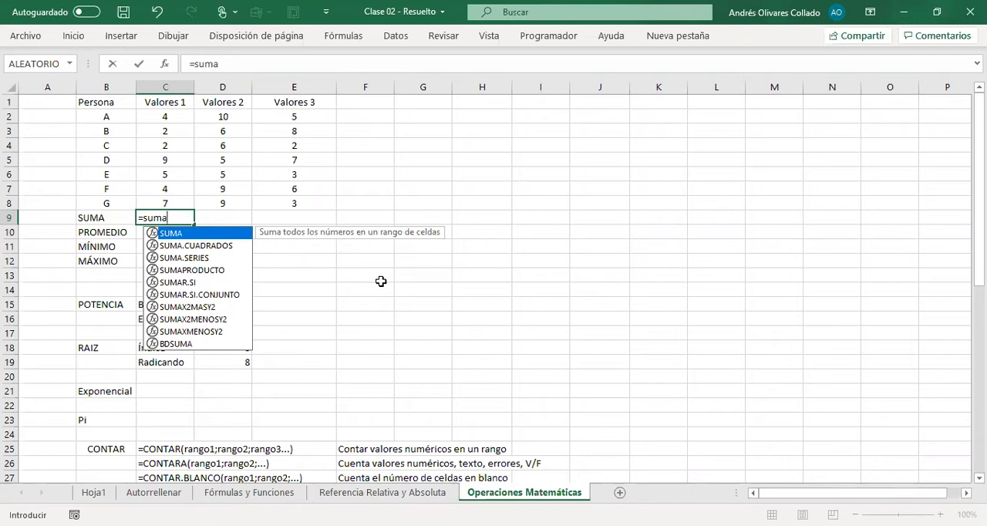
key("Tab")
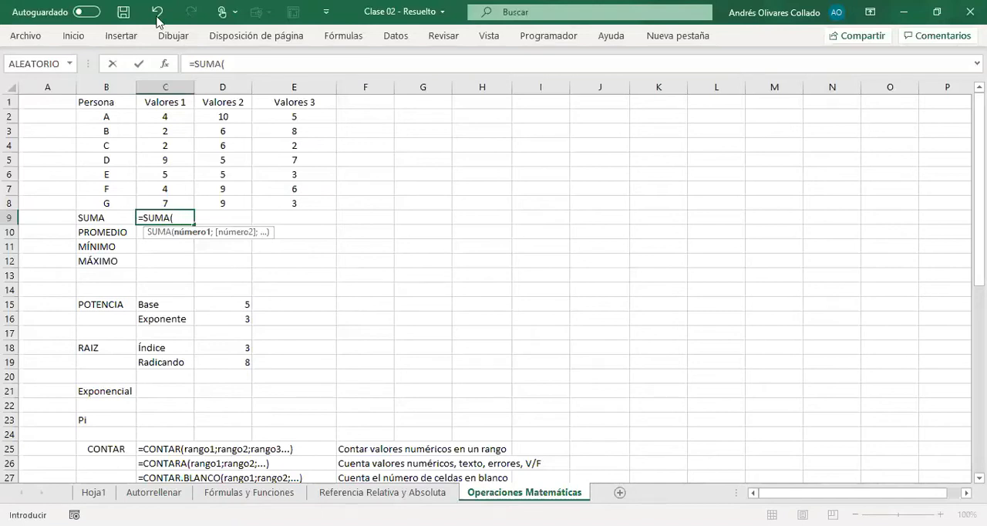
left_click(174, 116)
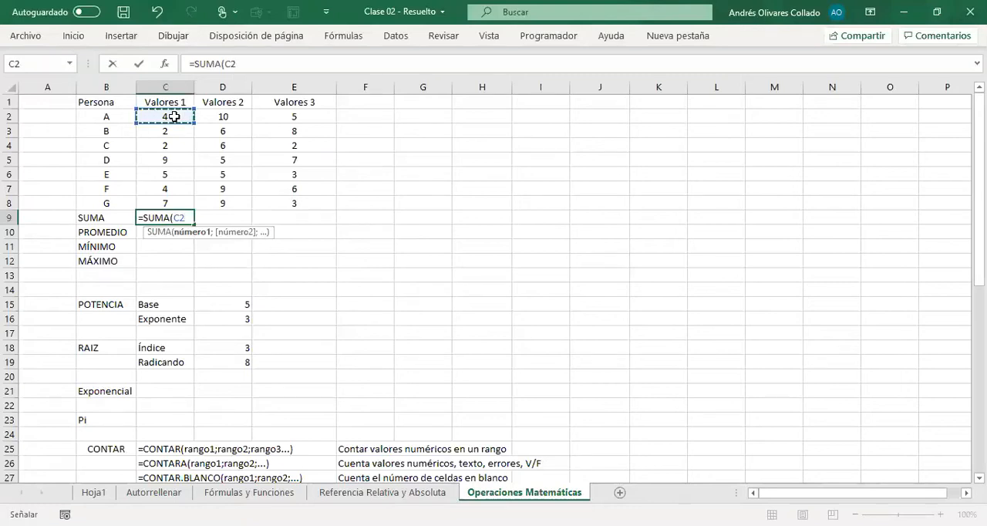
type(";")
left_click(187, 126)
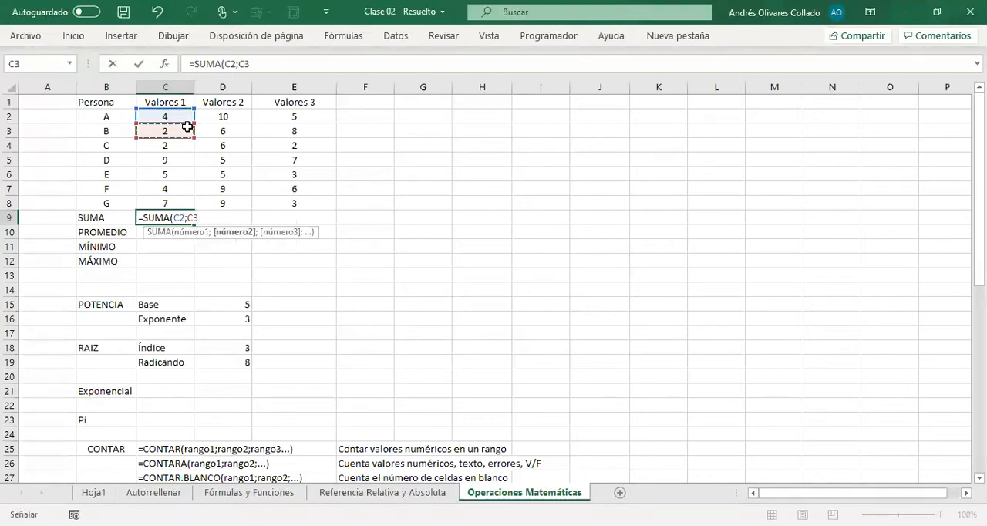
type(";")
left_click(171, 146)
type(";")
left_click(169, 161)
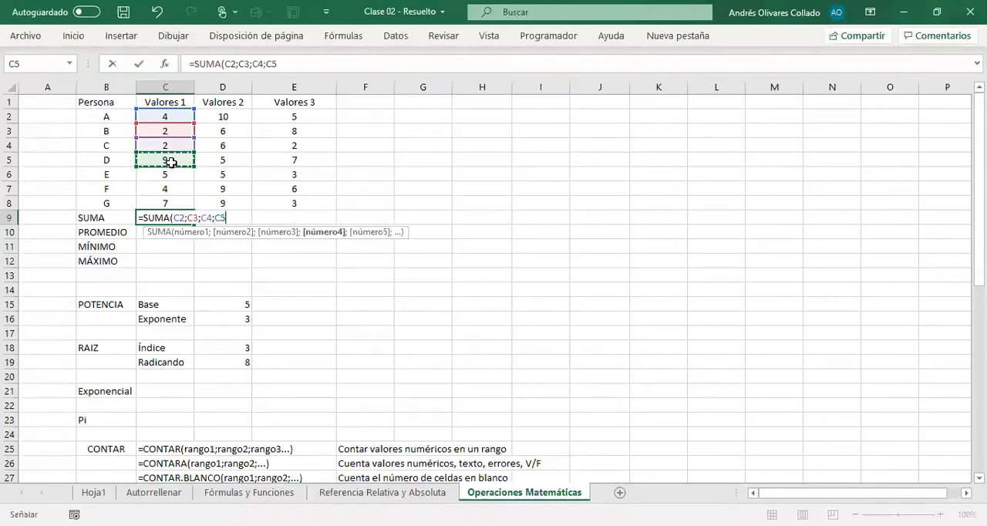
type(";")
left_click(174, 172)
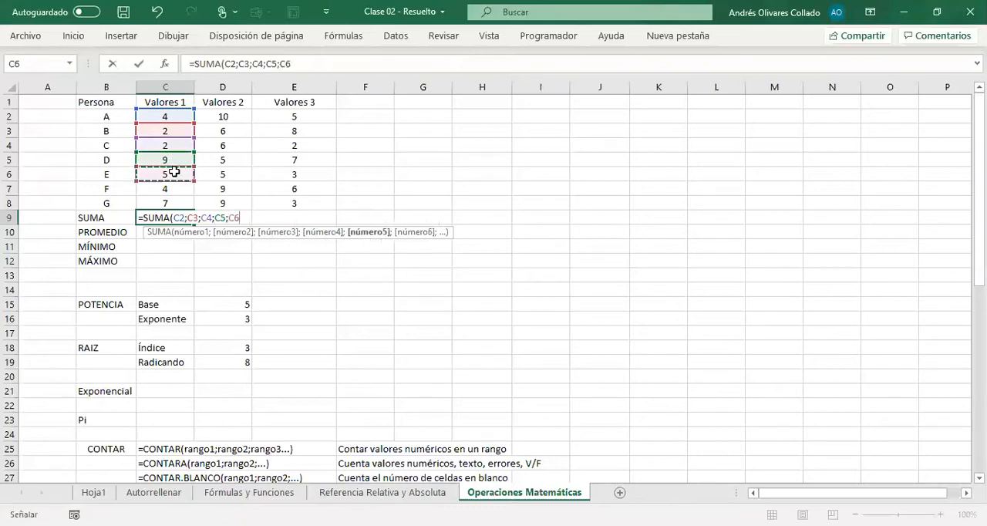
type(";")
left_click(180, 189)
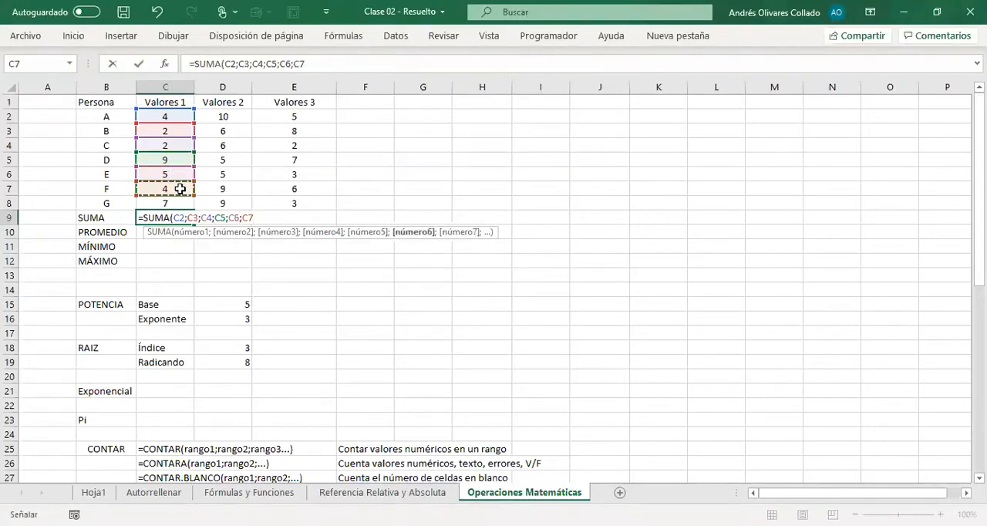
type(";")
left_click(174, 204)
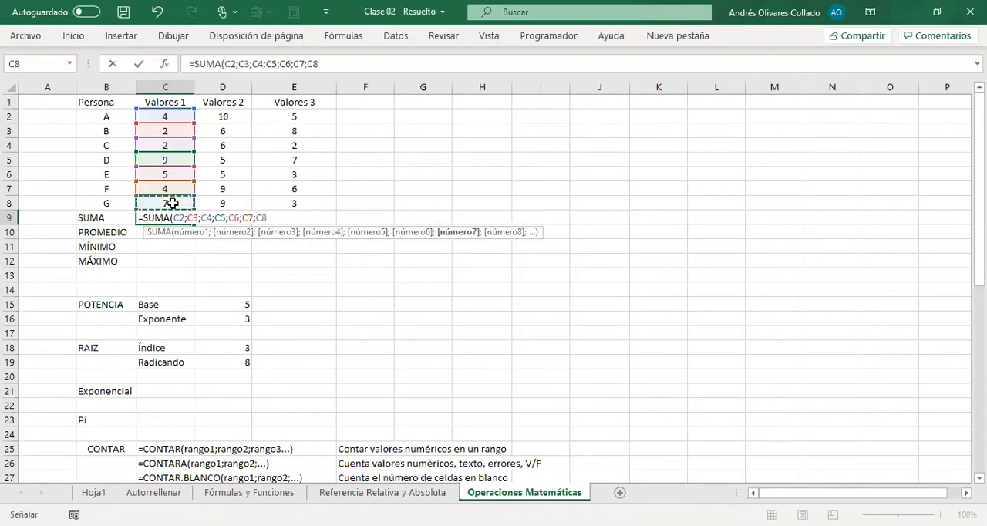
type(")")
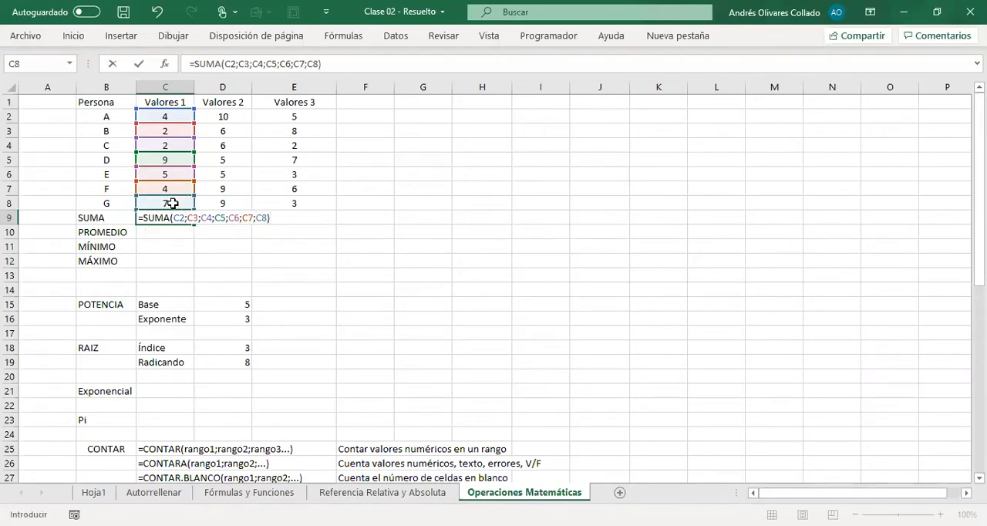
key("Return")
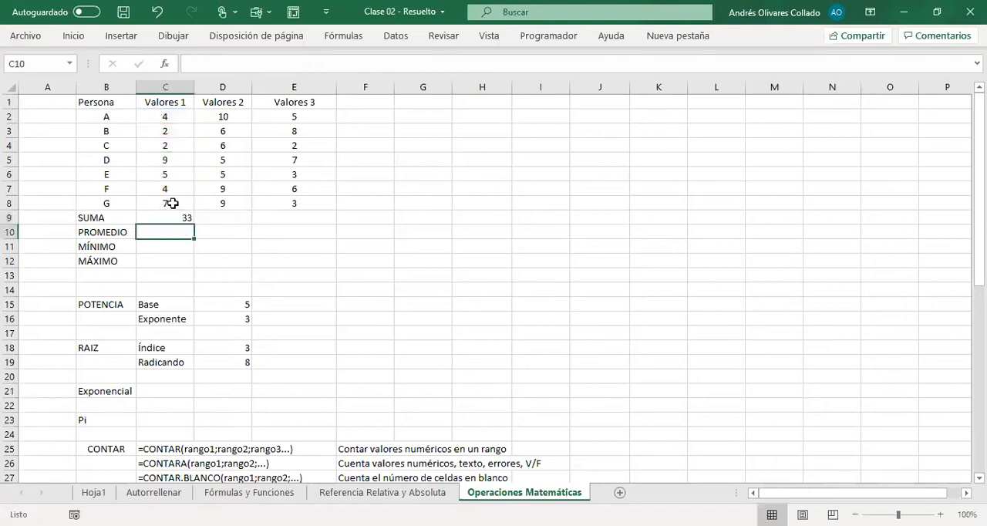
Step: Sum Valores 2 in D9 using a range with the formula =SUMA(D2:D8)
left_click(233, 218)
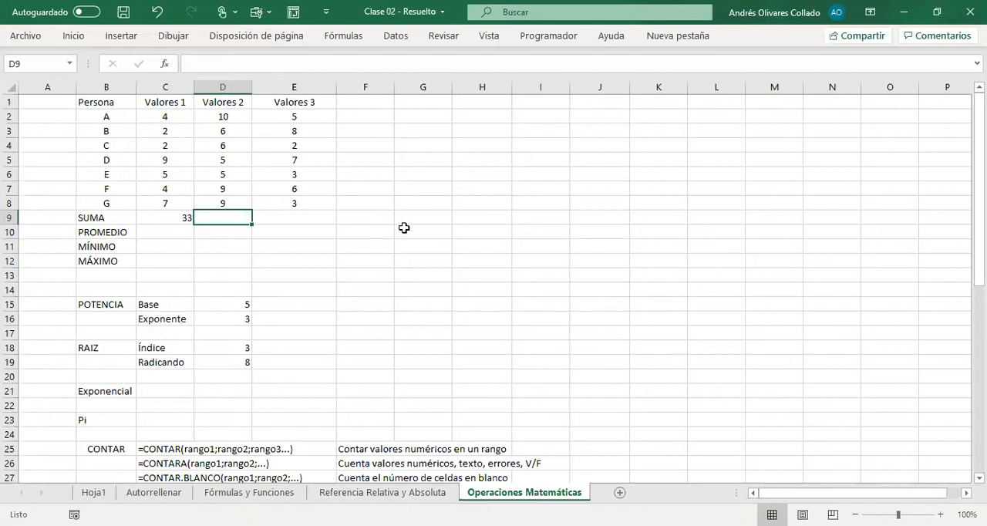
type("=")
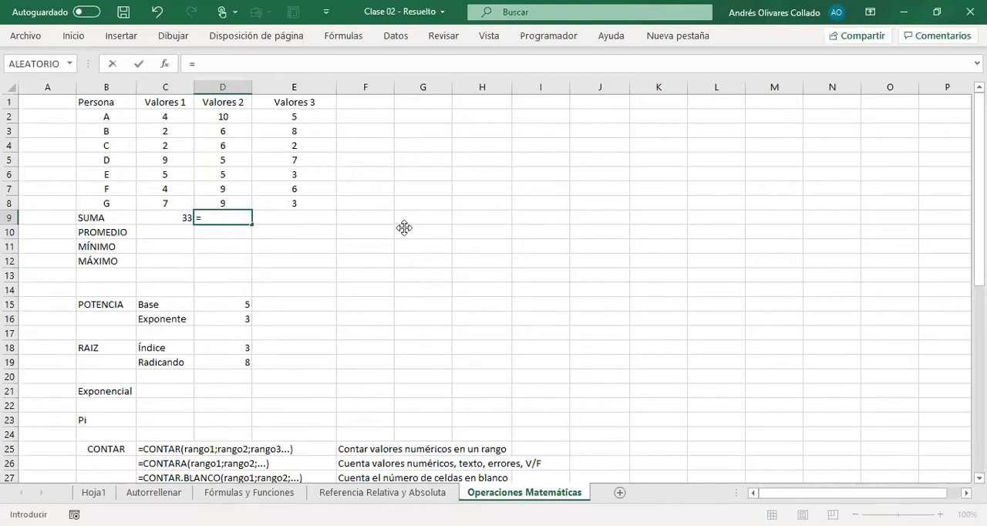
type("sum")
key("Tab")
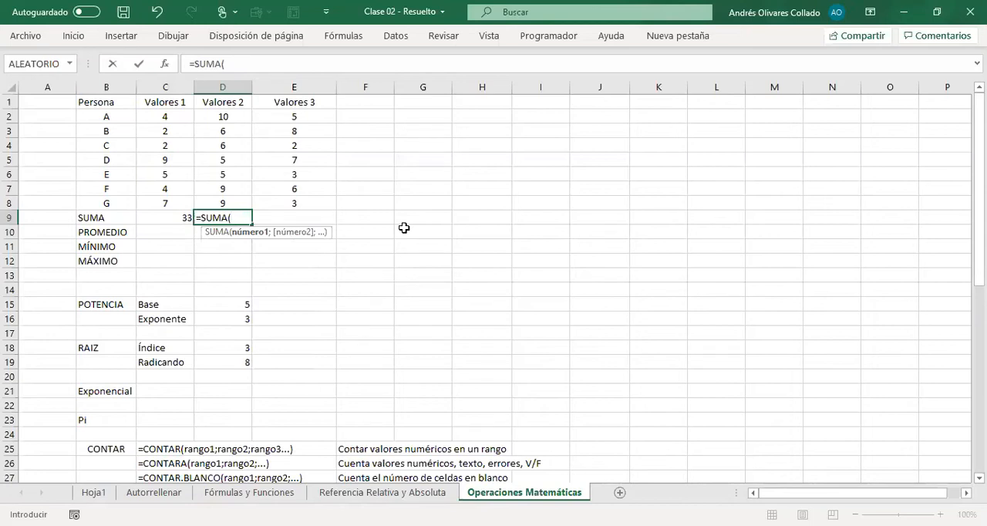
left_click(235, 120)
left_click_drag(233, 133, 223, 198)
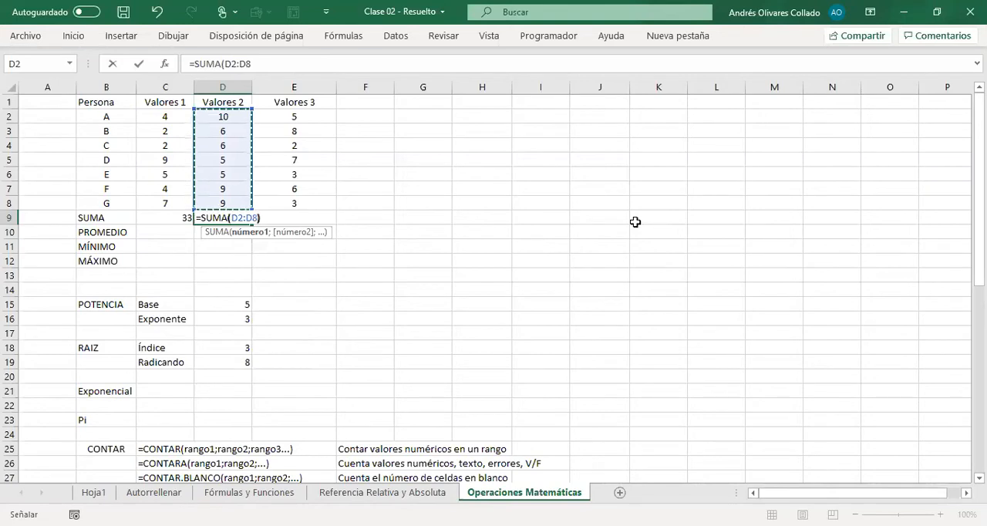
type(")")
key("Return")
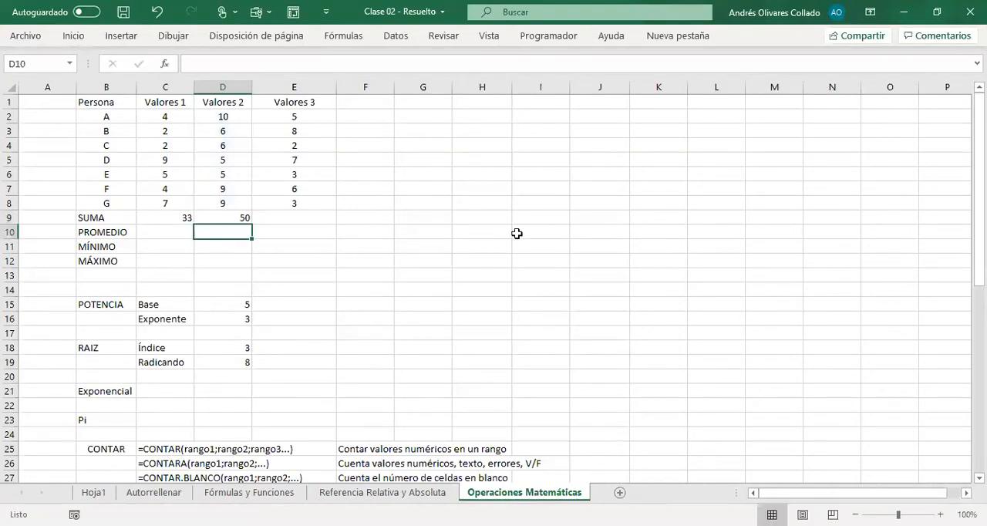
Step: Fill the D9 sum formula across to E9 and compare the formulas in both cells
left_click(243, 216)
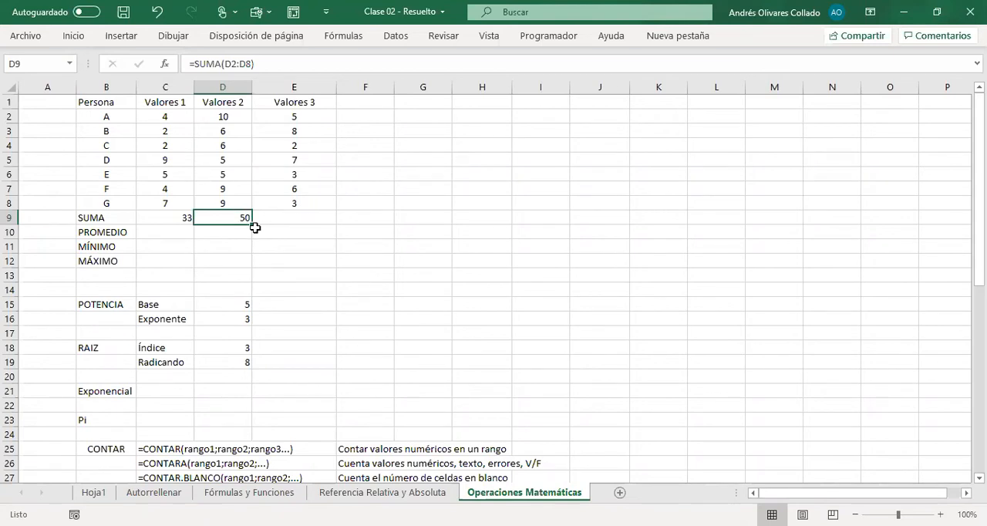
left_click_drag(253, 226, 317, 224)
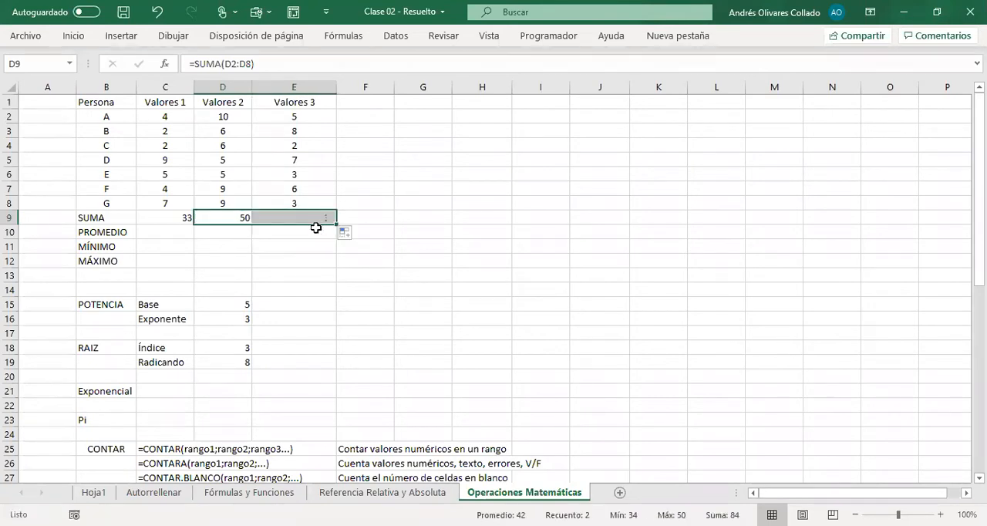
left_click(235, 214)
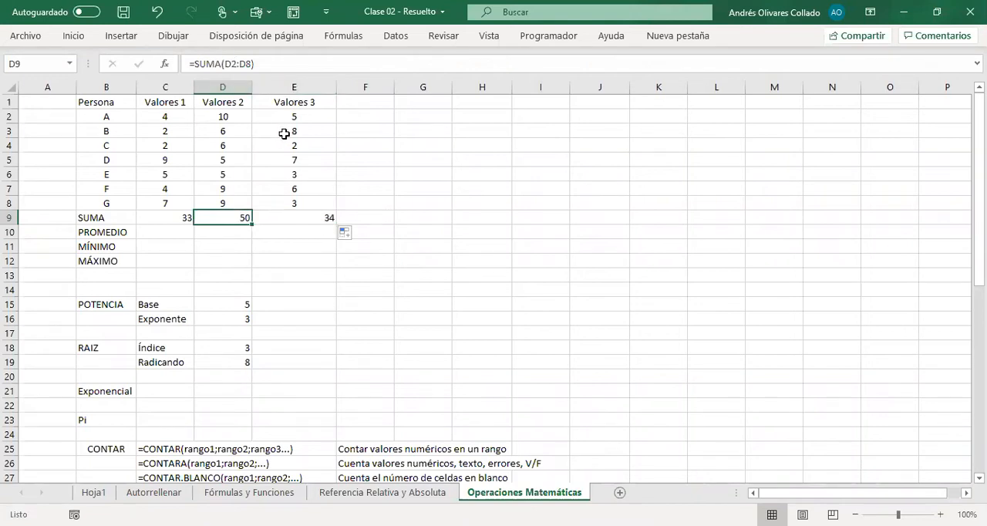
left_click(304, 215)
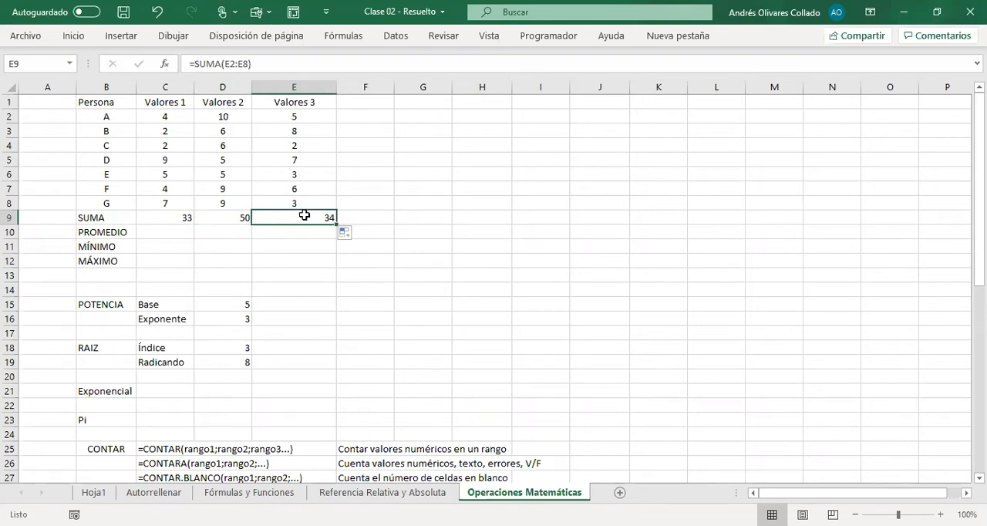
Step: Enter the syntax note =SUMA(RANGO) as literal text in F9, beside the SUMA row
left_click(176, 233)
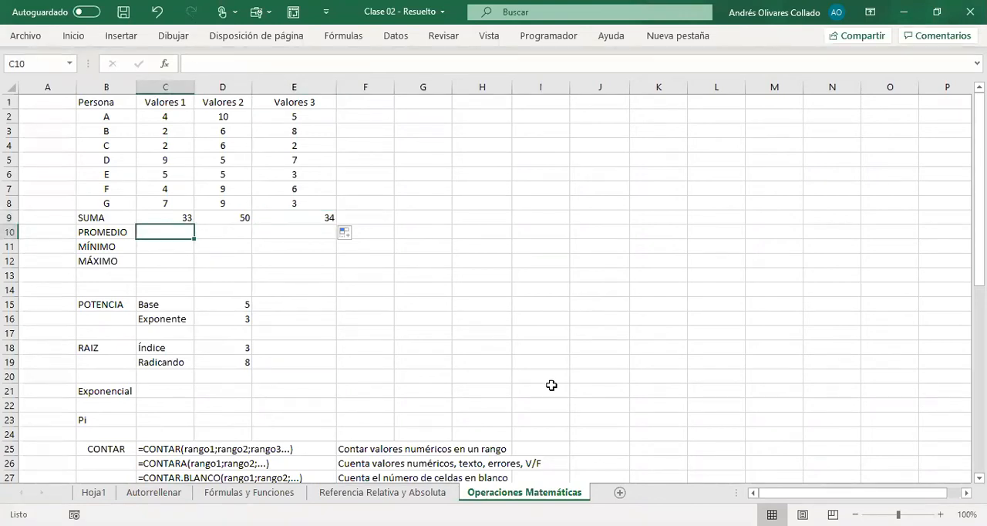
key("Right")
key("Right")
key("Right")
key("Up")
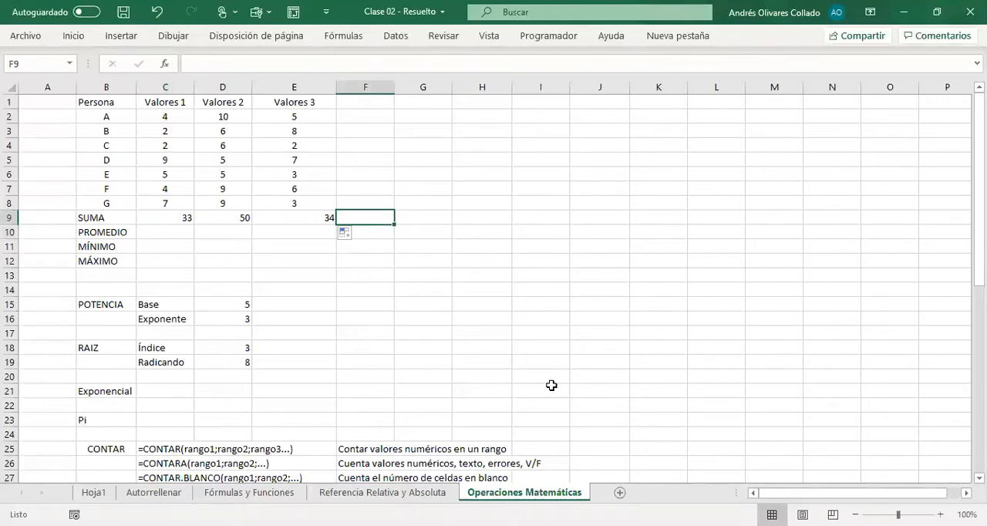
type("'")
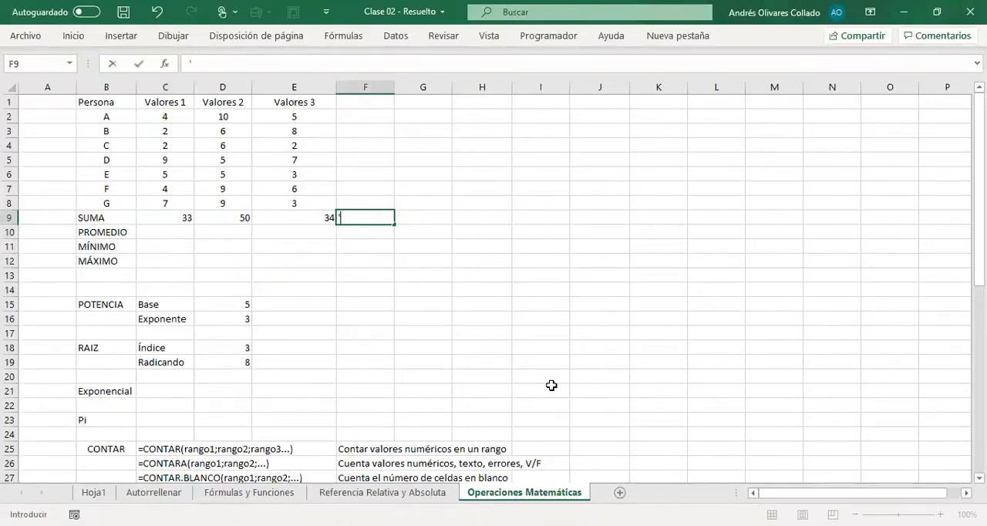
type("=SUMA(")
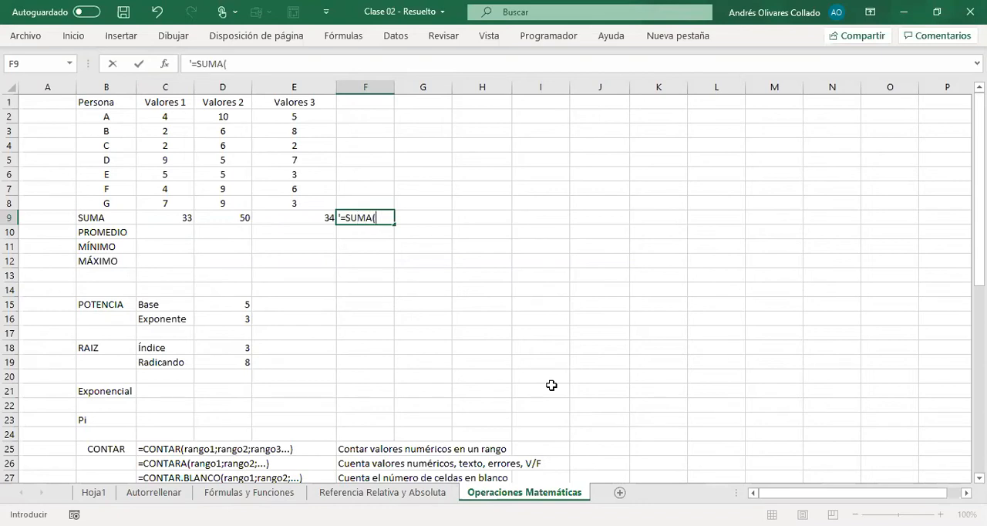
type("RANGO)")
key("Tab")
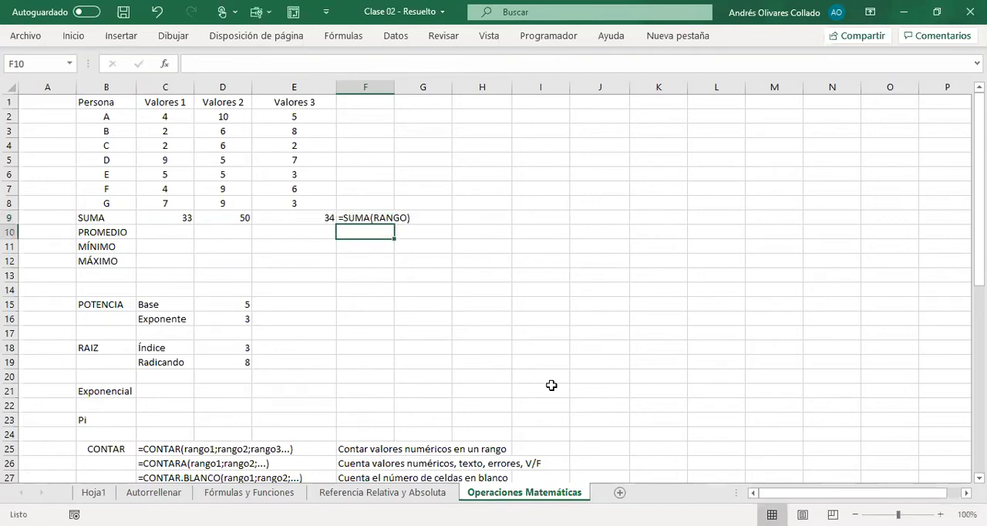
Step: Extend the syntax note in F9 with the alternative form "o =SUMA(NUMERO 1; NUMERO2; ...)"
key("Left")
key("F2")
type("O")
key("BackSpace")
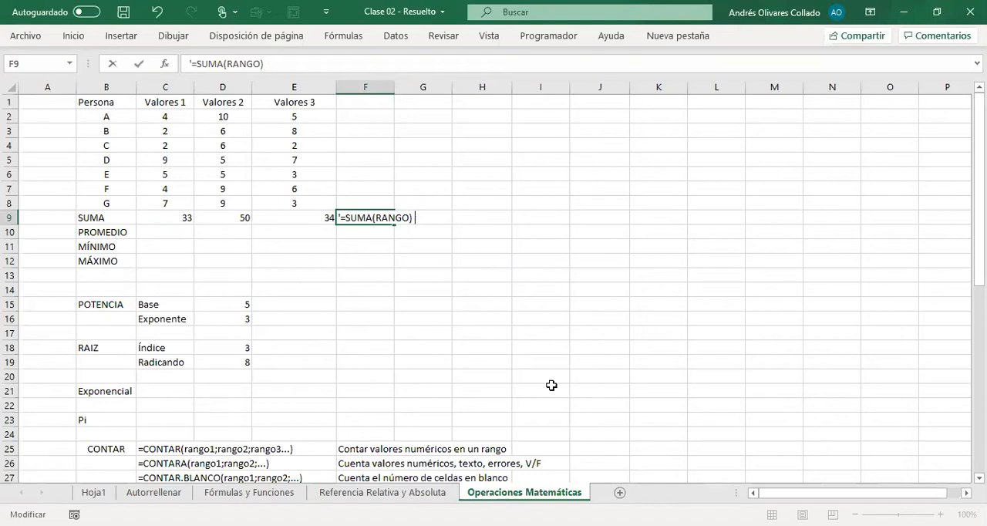
type("o  ")
type("=SUM")
type("A(")
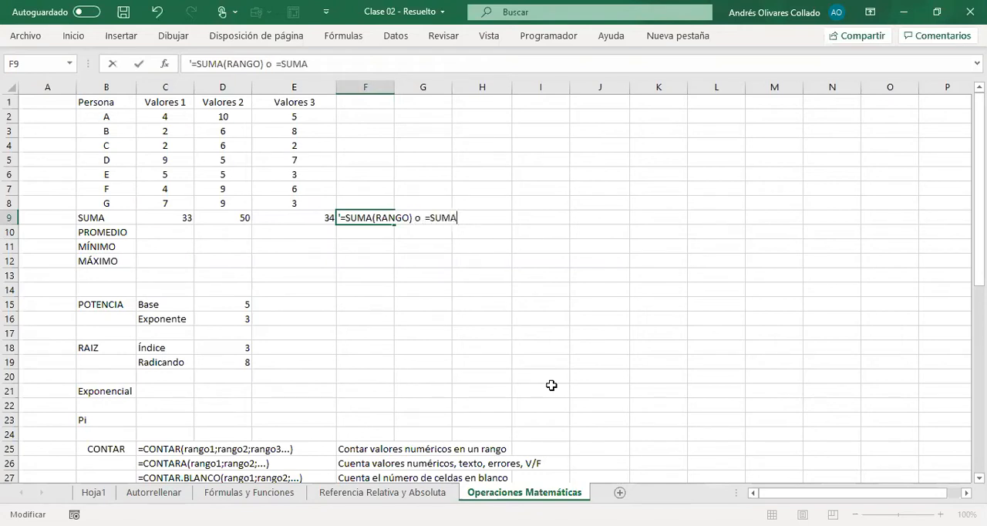
type("NUMERO 1; NUMERO2; ...)")
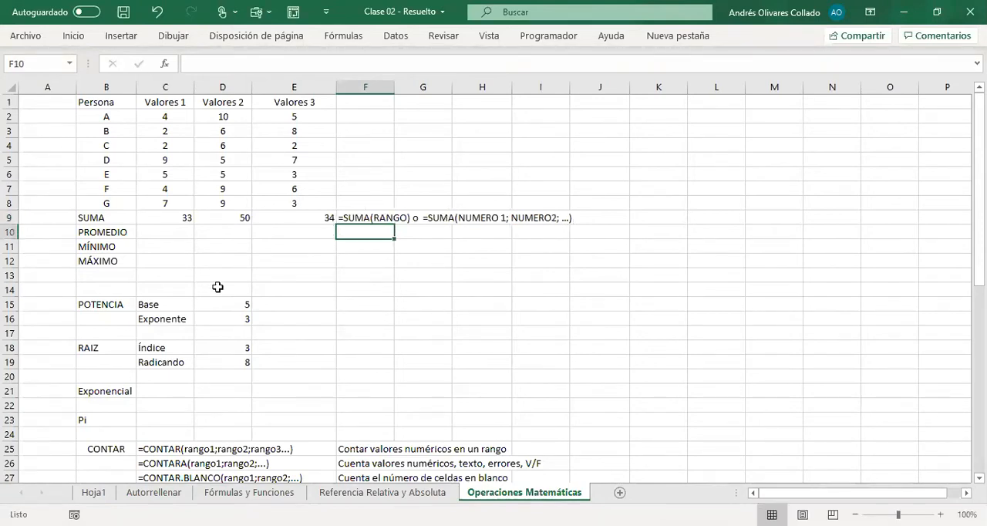
Step: Average Valores 1 in C10 with the formula =PROMEDIO(C2:C8) and fill it across to E10
left_click(189, 232)
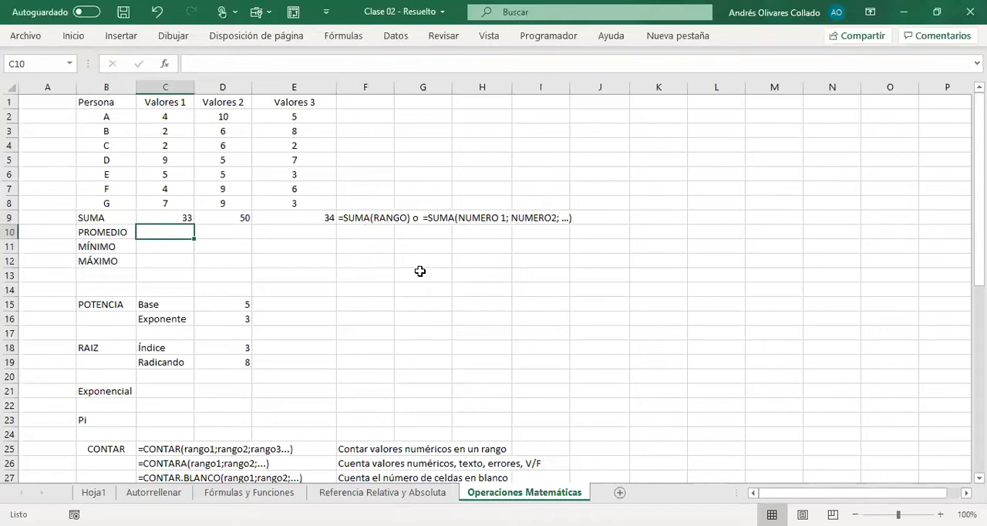
type("=")
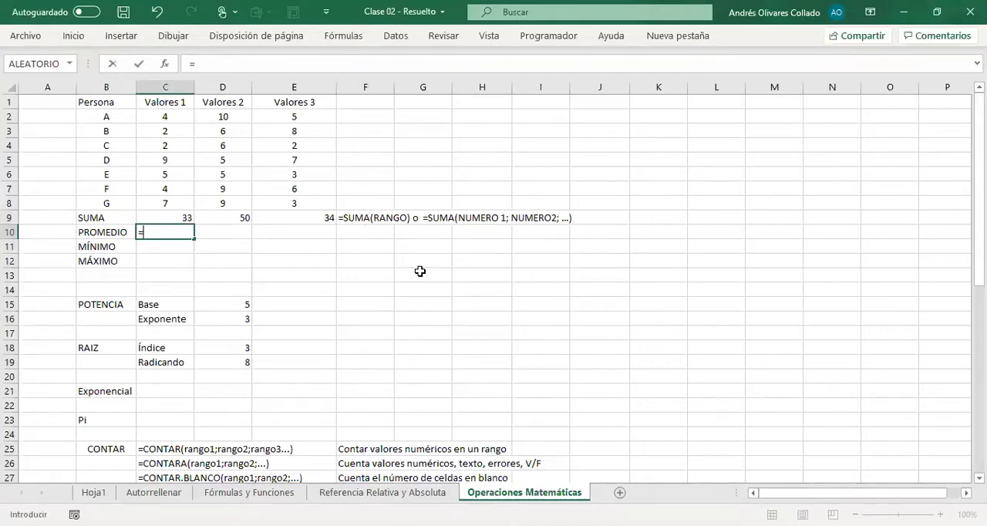
type("PROMEDIO(")
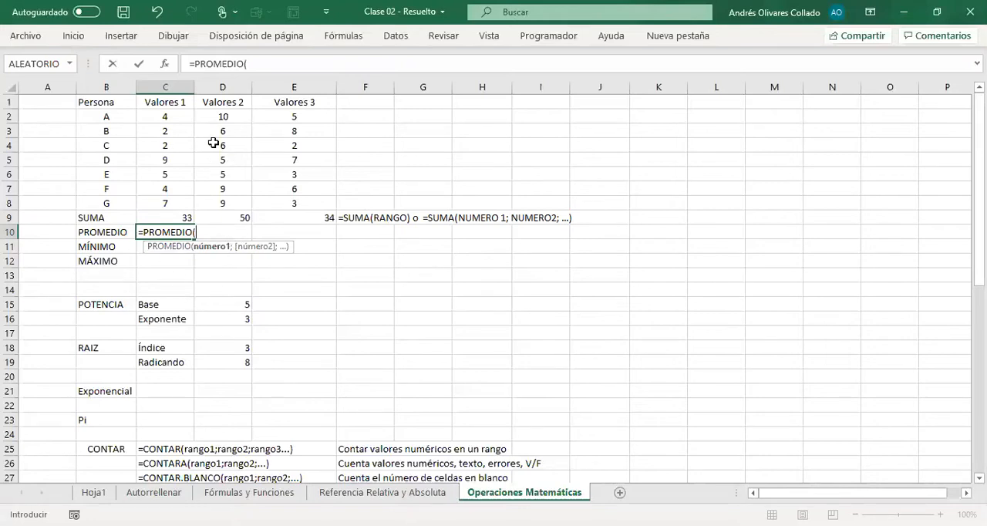
left_click(170, 119)
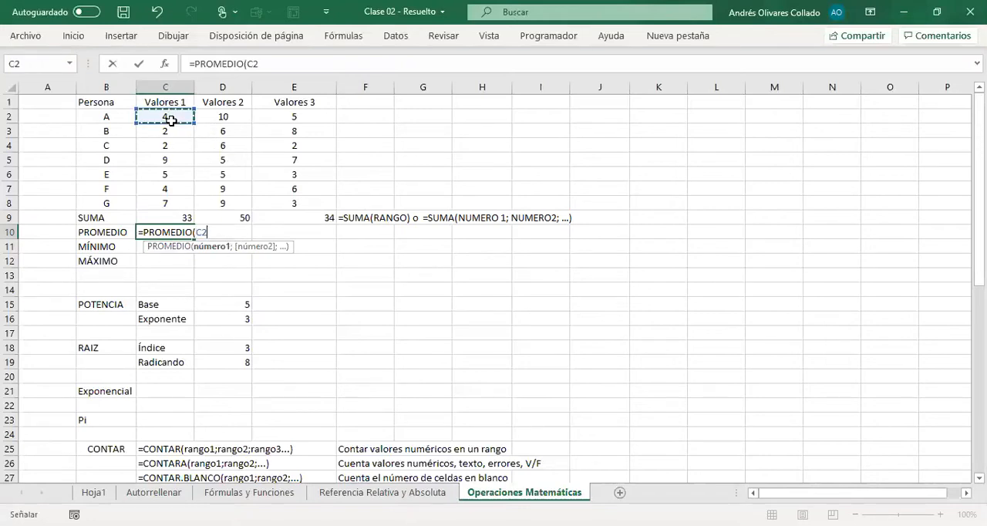
left_click_drag(170, 120, 166, 203)
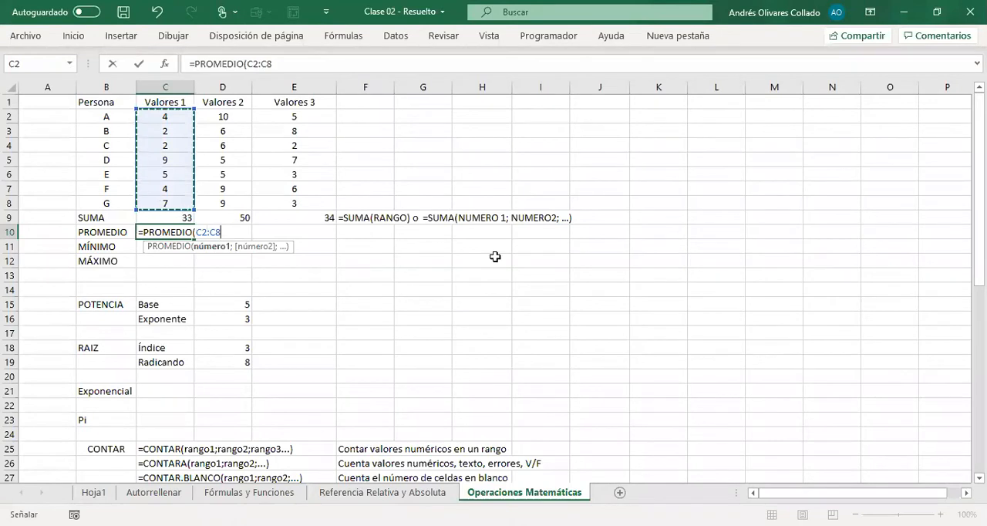
type(")")
key("Return")
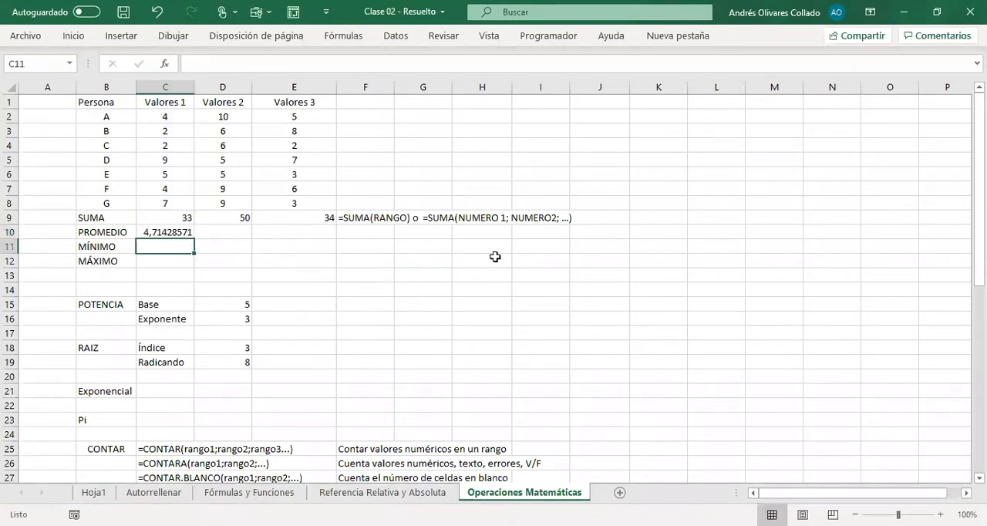
left_click(184, 233)
left_click_drag(195, 239, 327, 236)
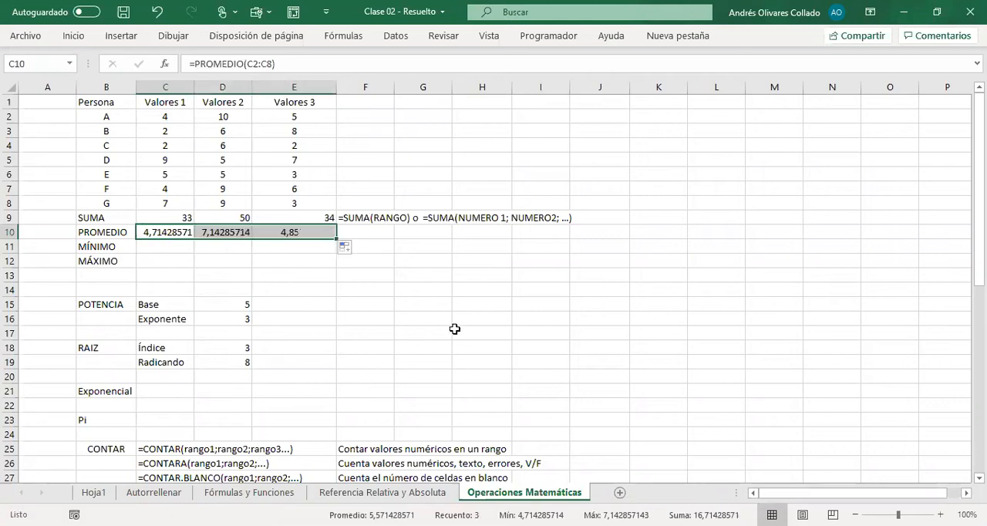
Step: Enter the syntax note =PROMEDIO(RANGO) as literal text in F10, beside the PROMEDIO row
left_click(351, 232)
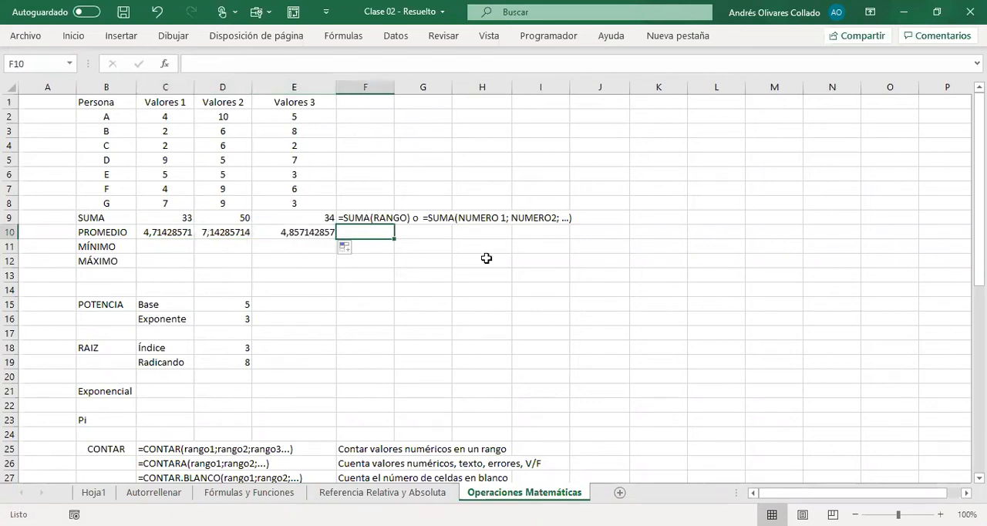
type("'=PROMEDIO")
key("BackSpace")
key("BackSpace")
key("BackSpace")
type("DIO(RANGO)")
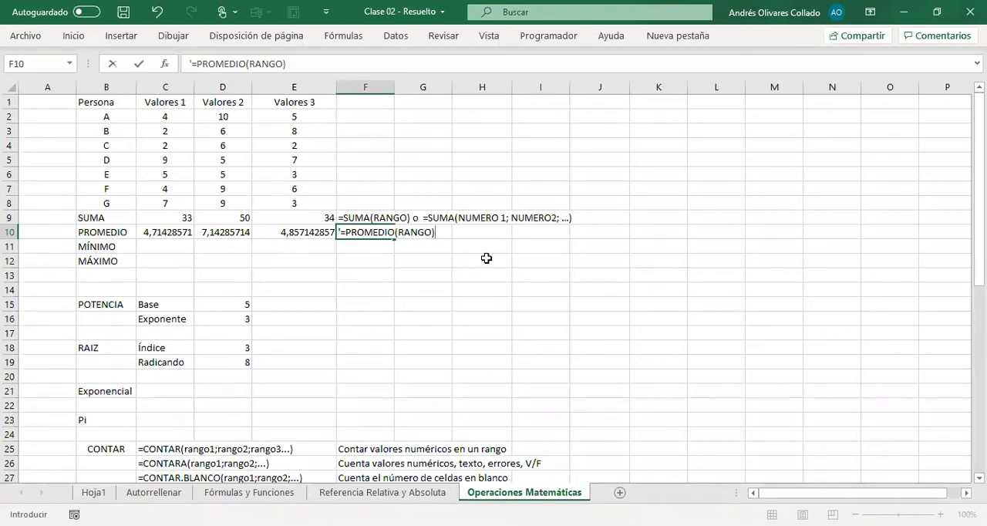
key("Return")
Step: Find the minimum of Valores 1 in C11 with the formula =MIN(C2:C8)
key("Left")
key("Left")
key("Left")
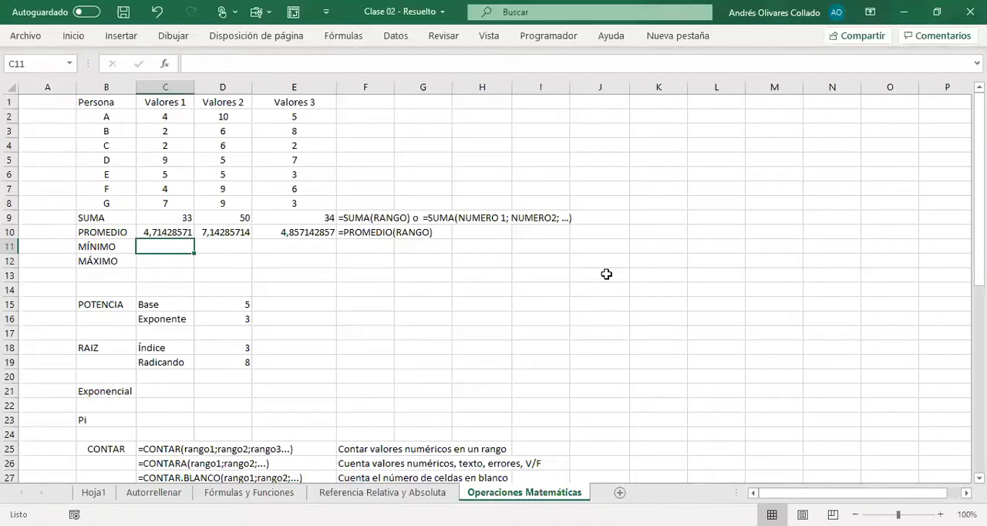
type("=")
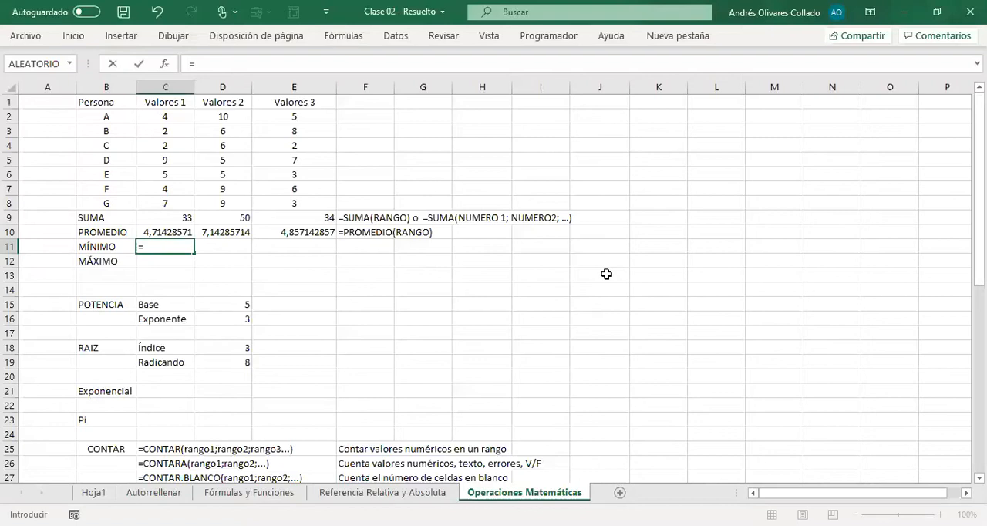
type("MIN")
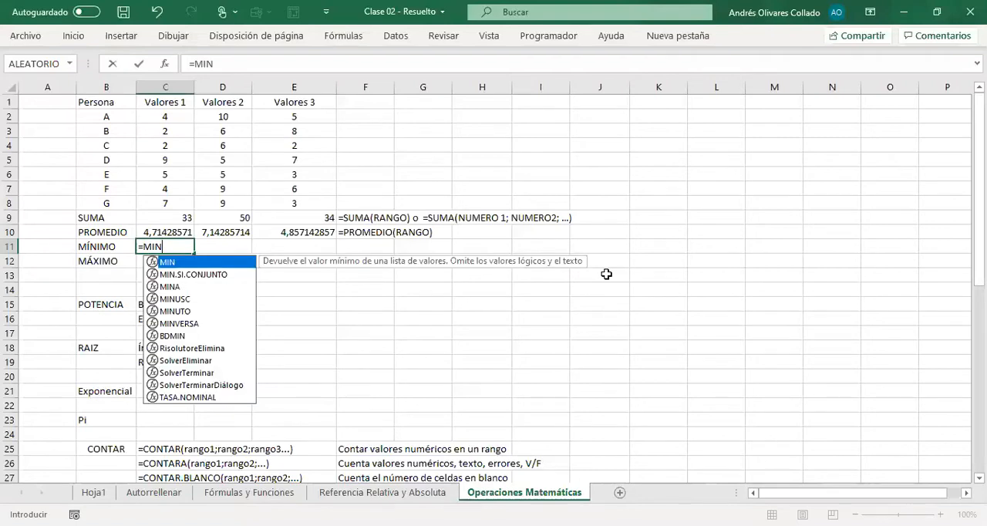
type("(")
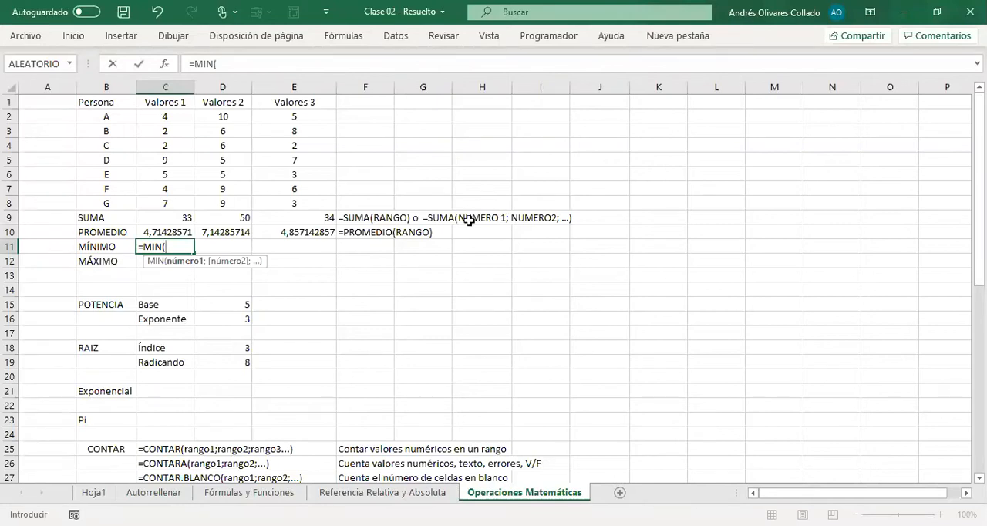
left_click(166, 120)
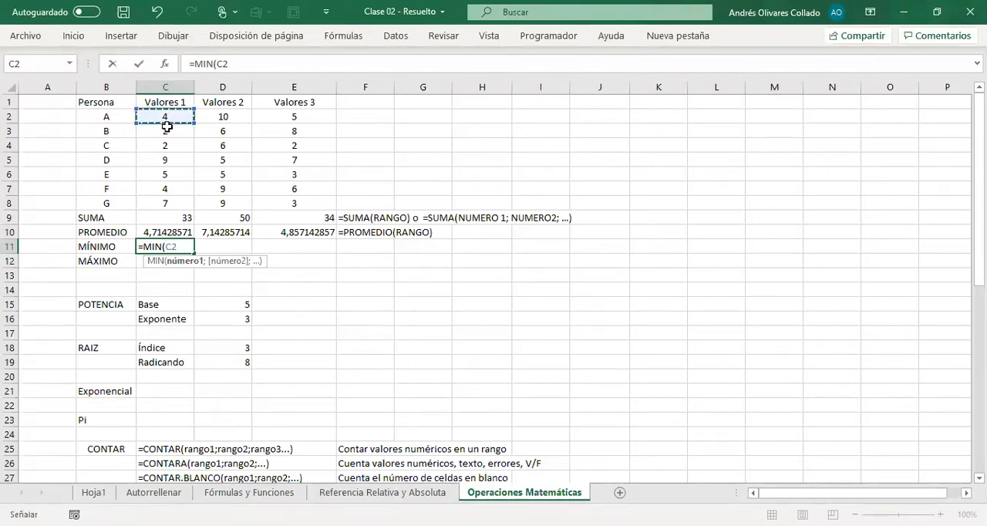
left_click_drag(166, 127, 164, 196)
type(")")
key("Return")
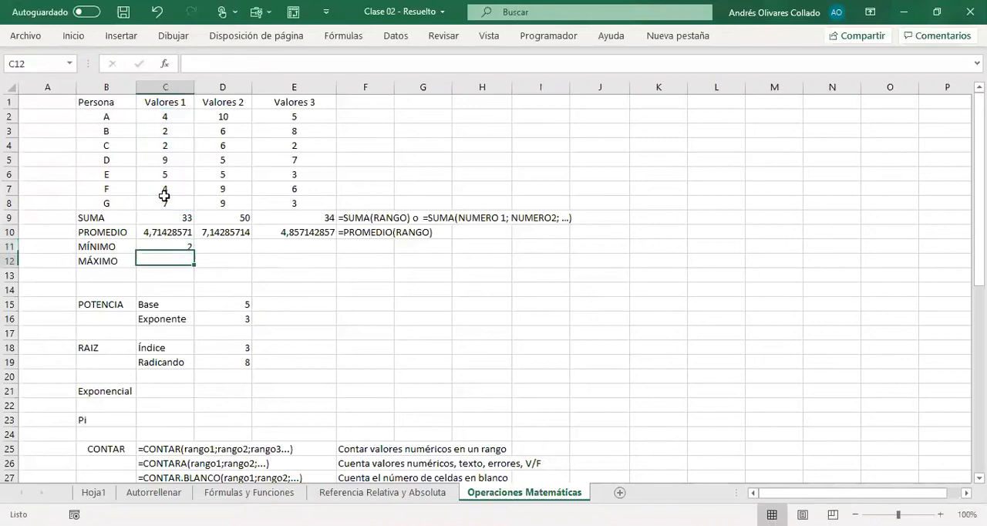
Step: Copy the C11 formula into F11 as literal text and replace its range with RANGO, giving the note =MIN(RANGO)
key("Up")
key("F2")
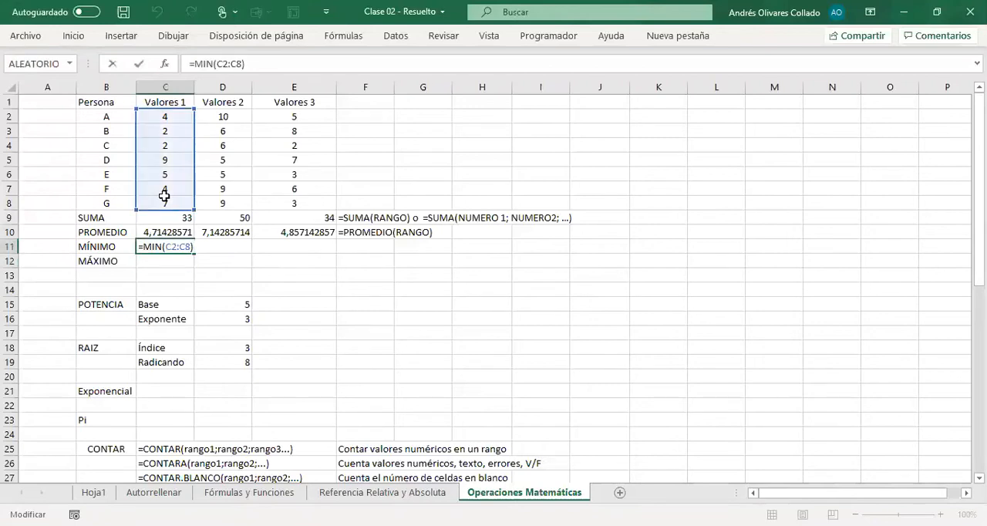
key("Escape")
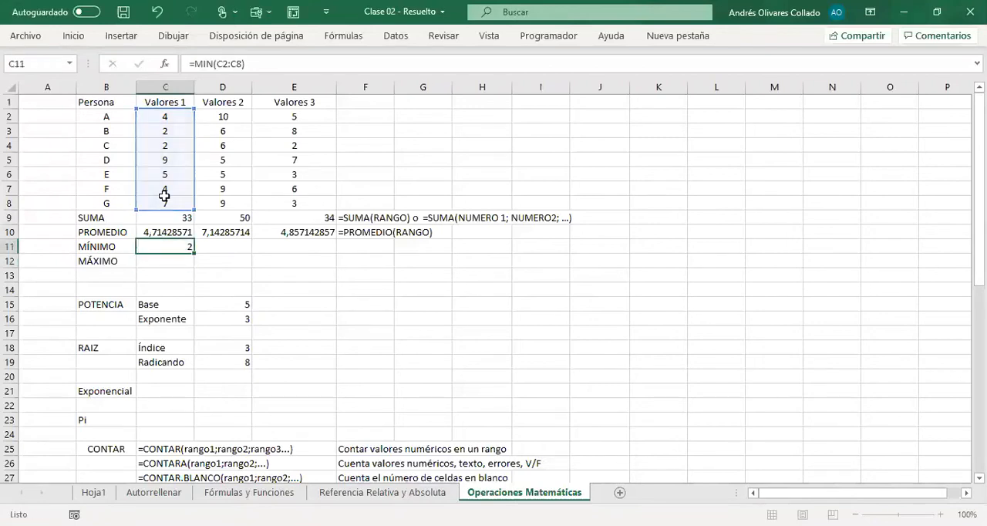
key("Right")
key("Right")
key("Right")
type("'")
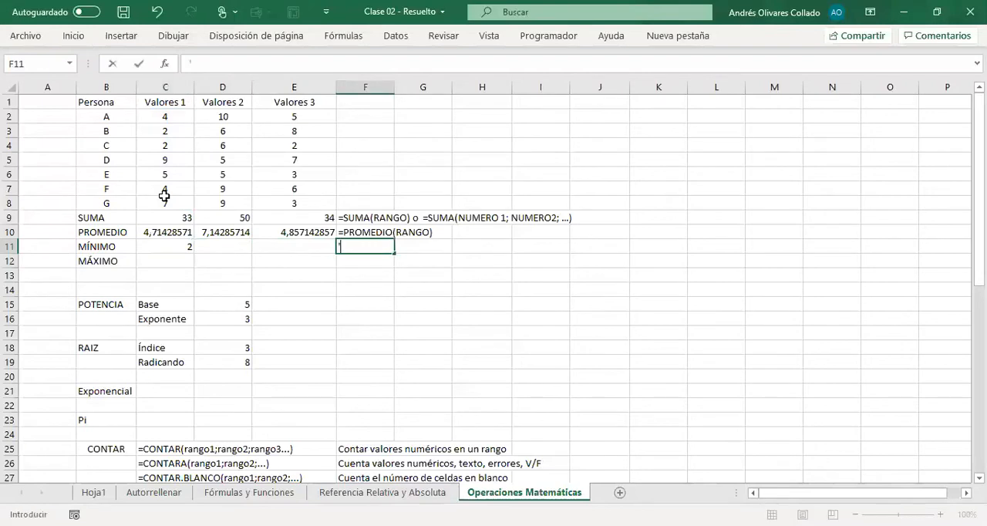
key("ctrl+v")
left_click_drag(367, 250, 392, 244)
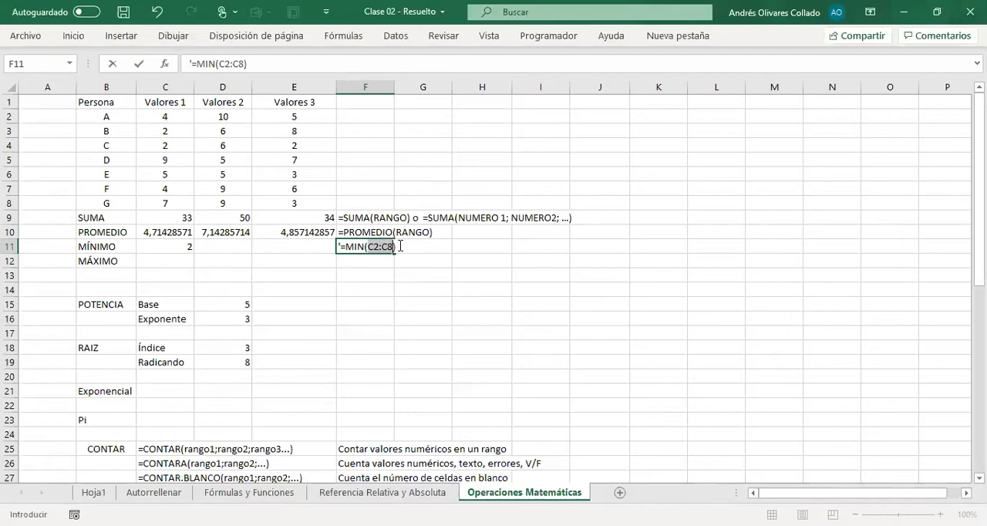
type("RANGO")
key("Return")
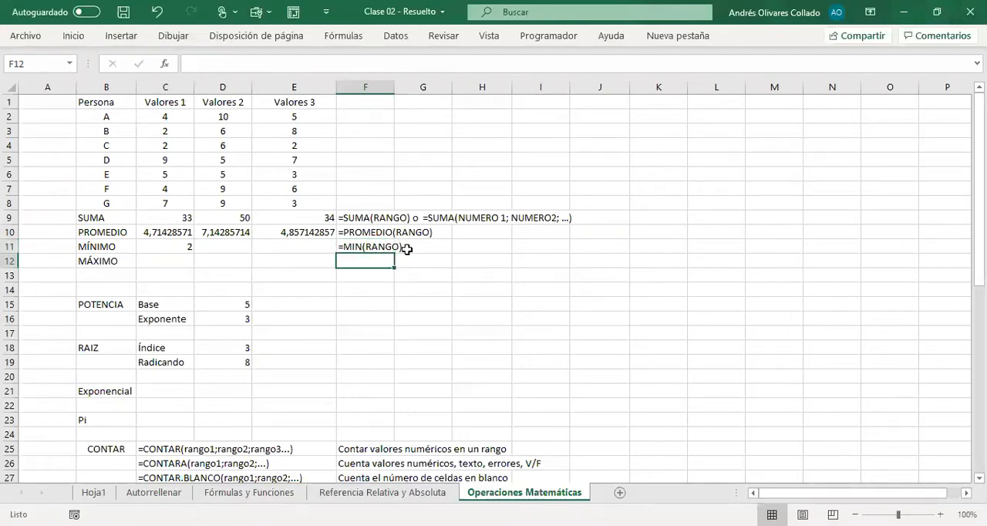
Step: Find the maximum of Valores 1 in C12 with the formula =MAX(C2:C8)
key("Left")
key("Left")
key("Left")
type("=")
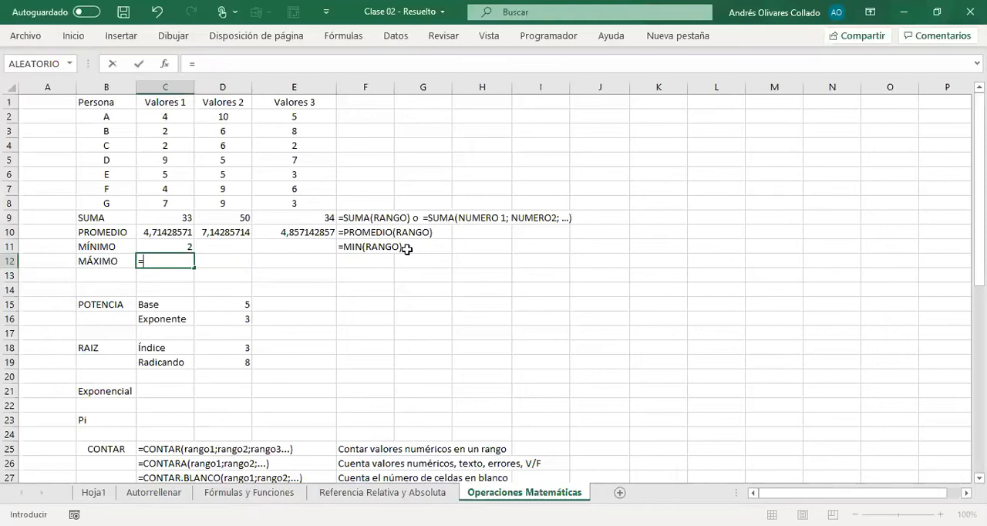
type("MAX(")
left_click_drag(168, 116, 175, 200)
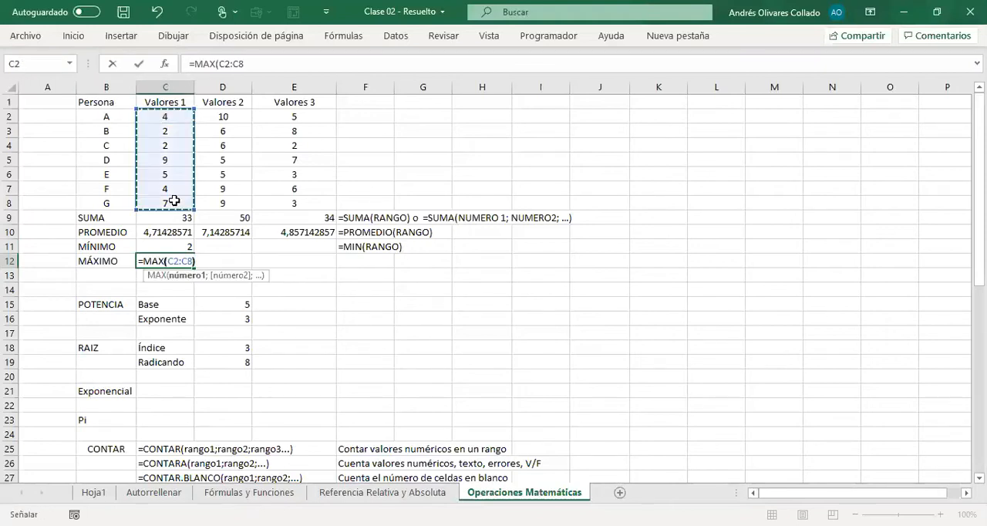
type(")")
key("ctrl+Return")
key("shift+Left")
key("shift+Left")
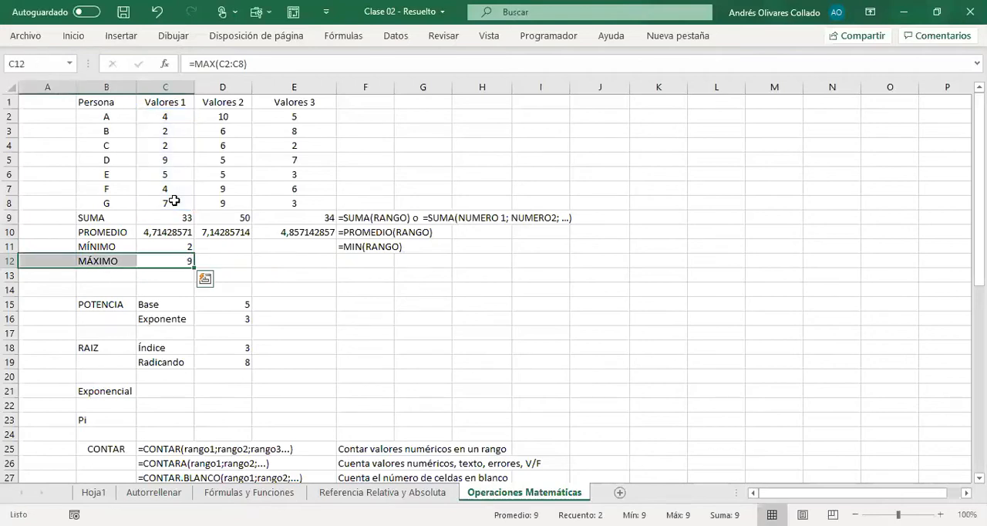
key("shift+Right")
key("shift+Right")
Step: Copy the C12 formula into F12 as literal text and edit it into the syntax note =MAX(RANGO)
key("F2")
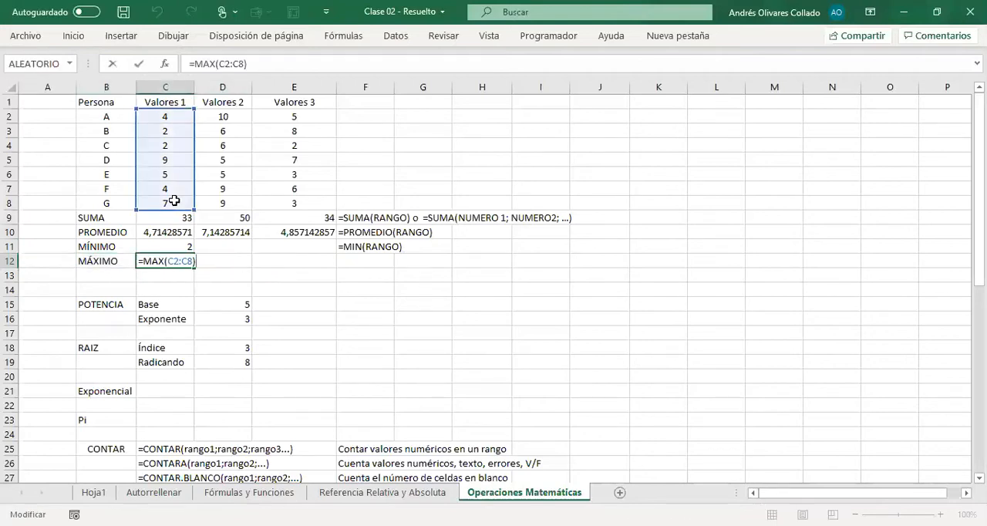
key("Escape")
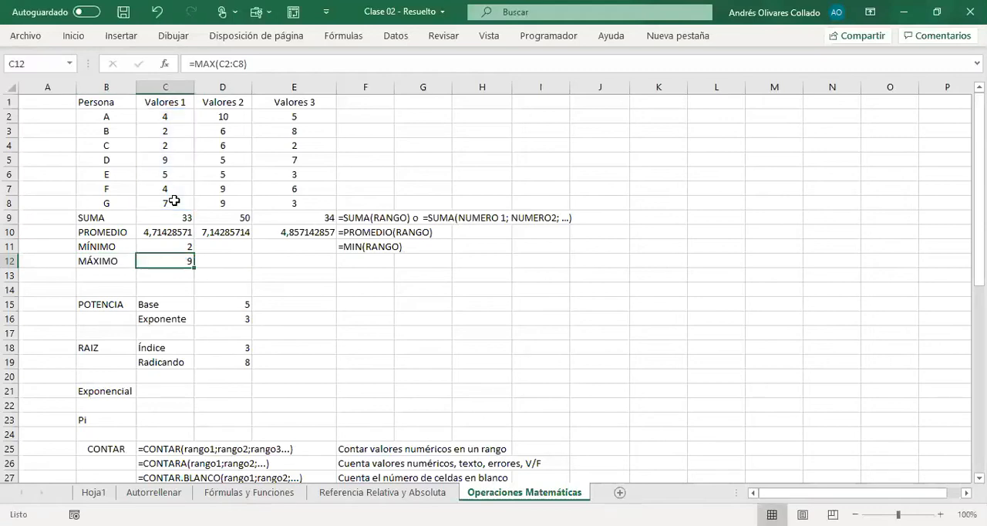
key("Right")
key("Right")
key("Right")
type("=MAX(C2:C8)")
key("Return")
key("Up")
key("F2")
key("shift+Left")
key("shift+Left")
key("shift+Left")
key("shift+Left")
key("shift+Left")
key("shift+Left")
type("RANGO")
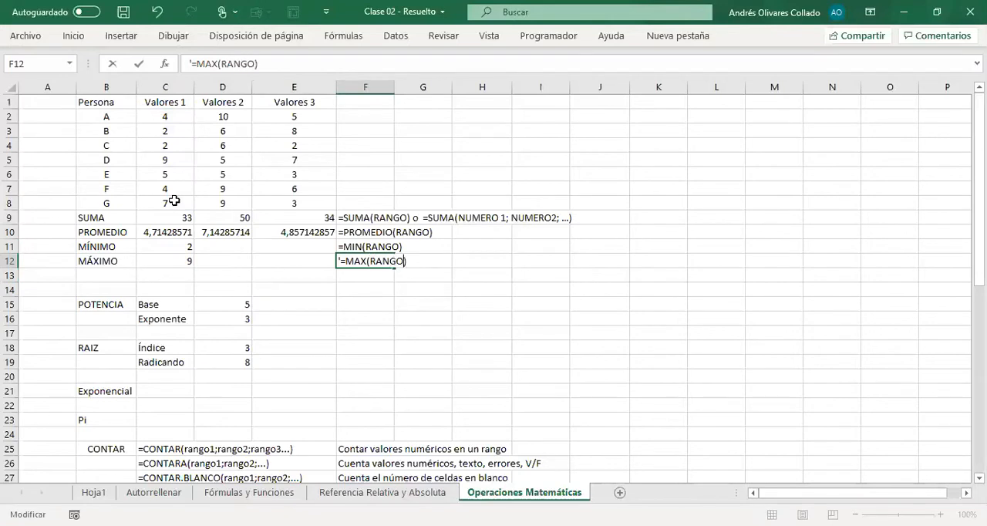
key("Return")
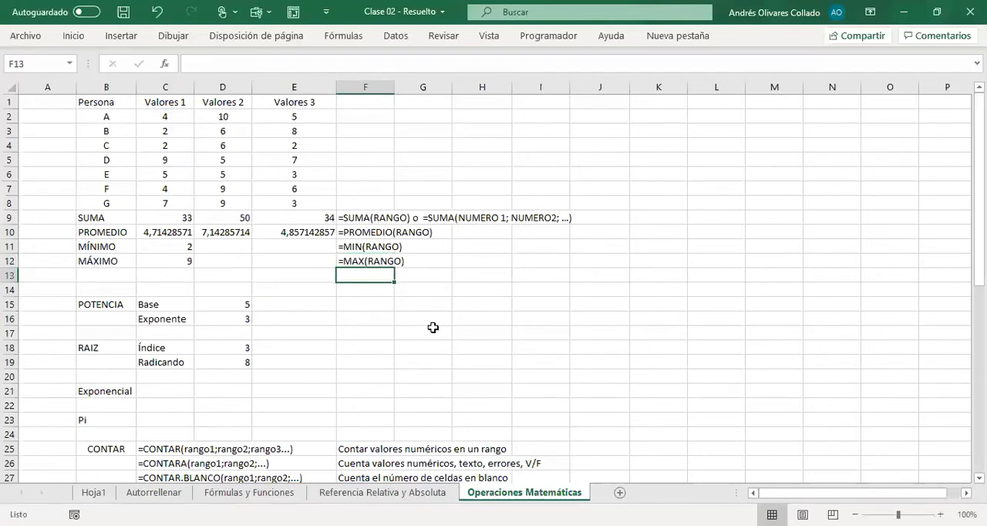
Step: Calculate the power of base 5 and exponent 3 in F15 with the formula =POTENCIA(5;3)
left_click(359, 307)
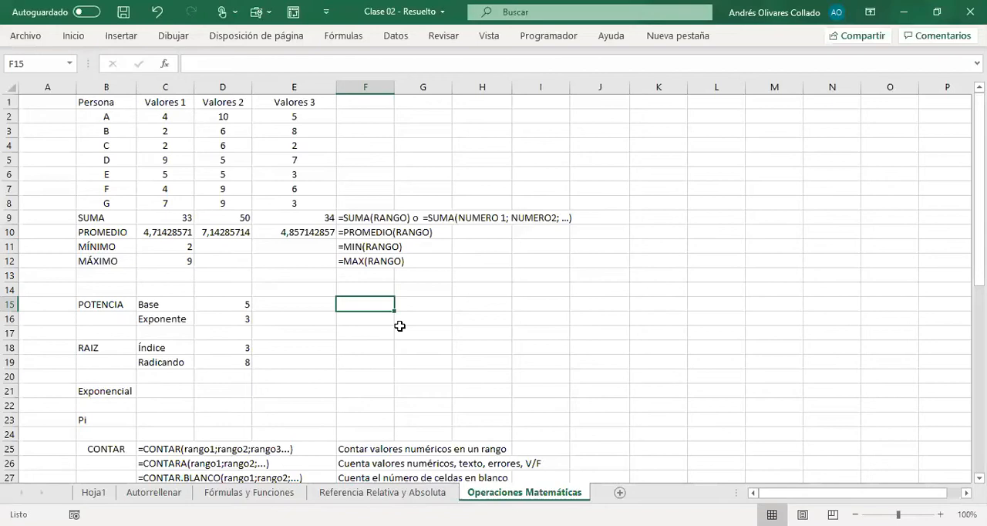
type("=")
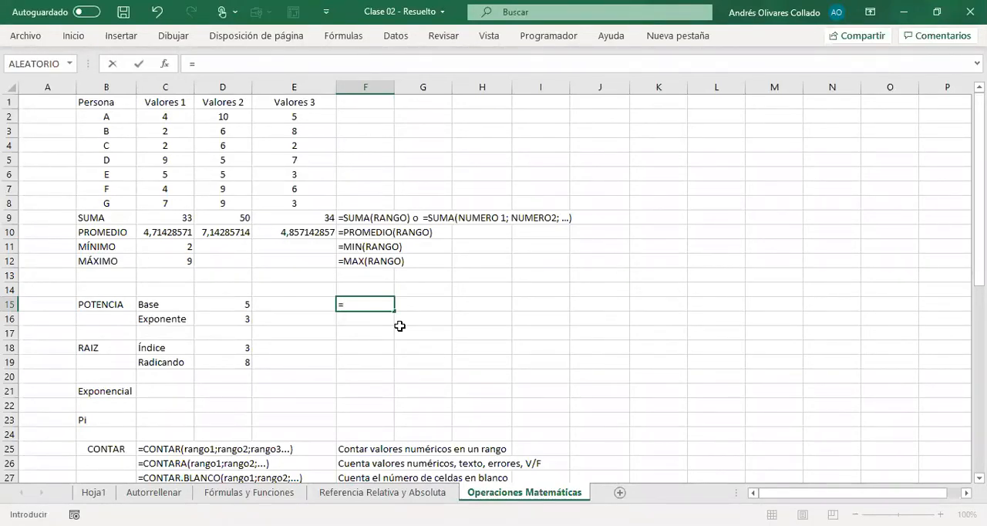
type("POTENCIA(")
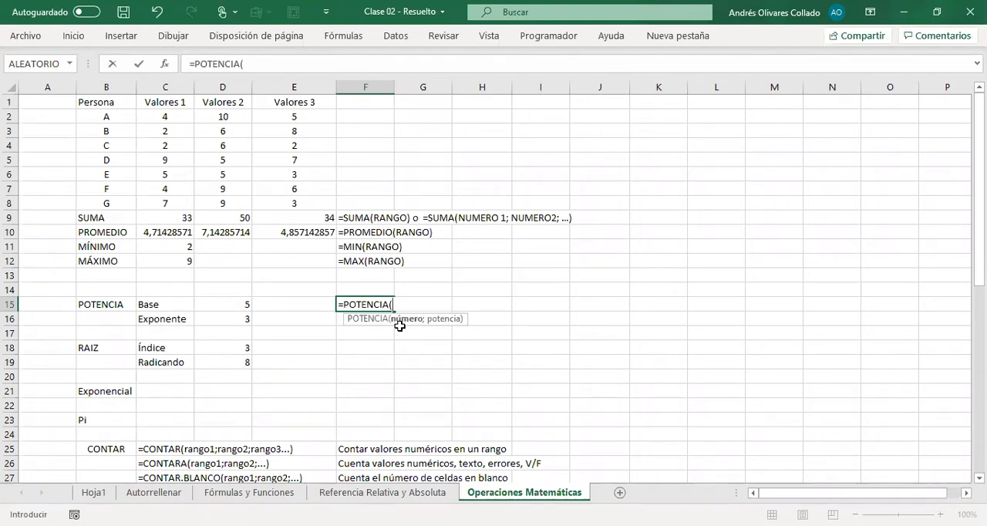
type("5;3)")
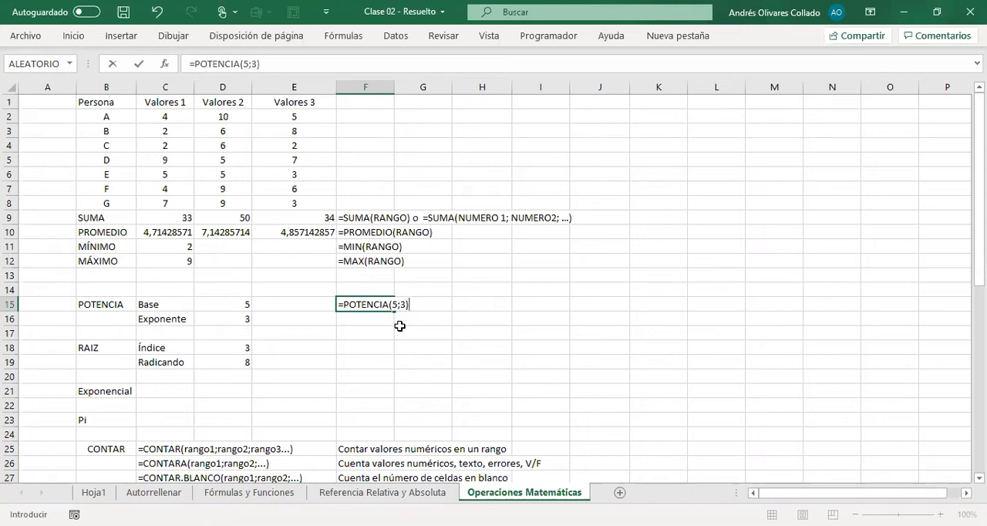
key("Return")
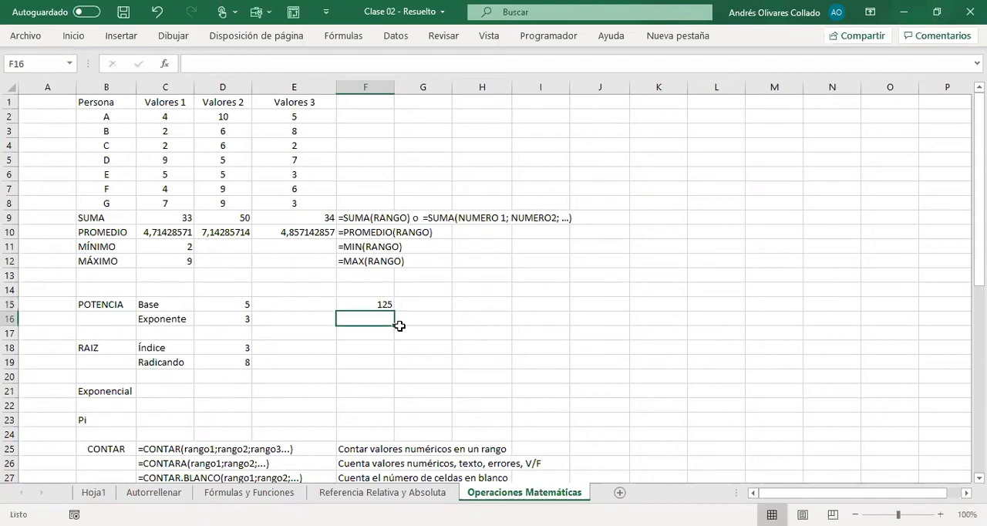
Step: Copy the F15 formula into G15 as the literal text note =POTENCIA(5;3)
key("Up")
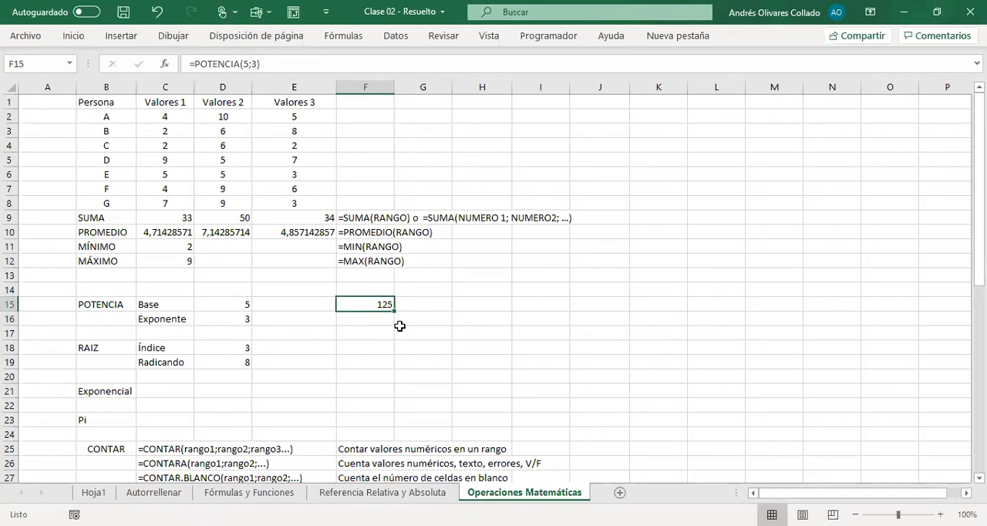
key("F2")
key("shift+Home")
key("ctrl+c")
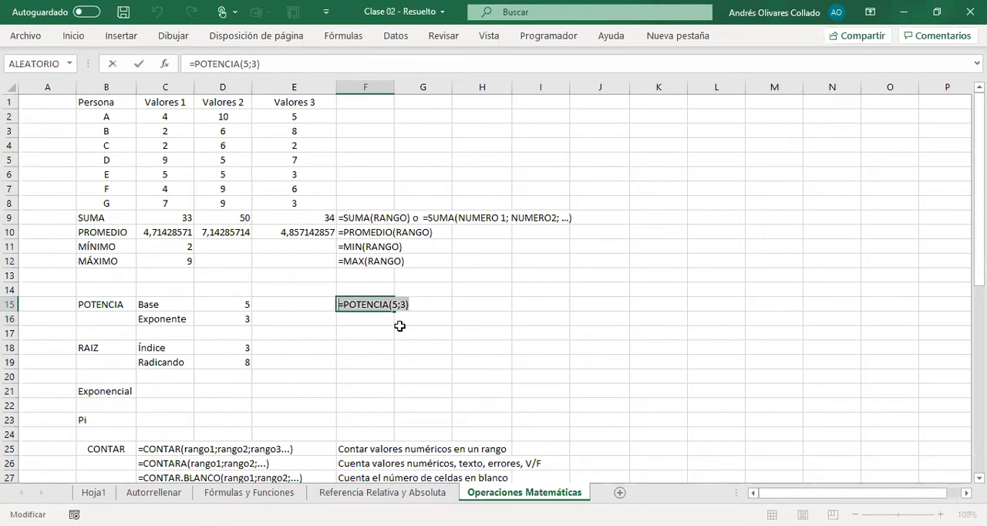
key("Escape")
key("Right")
type("'")
key("ctrl+v")
key("Return")
key("Left")
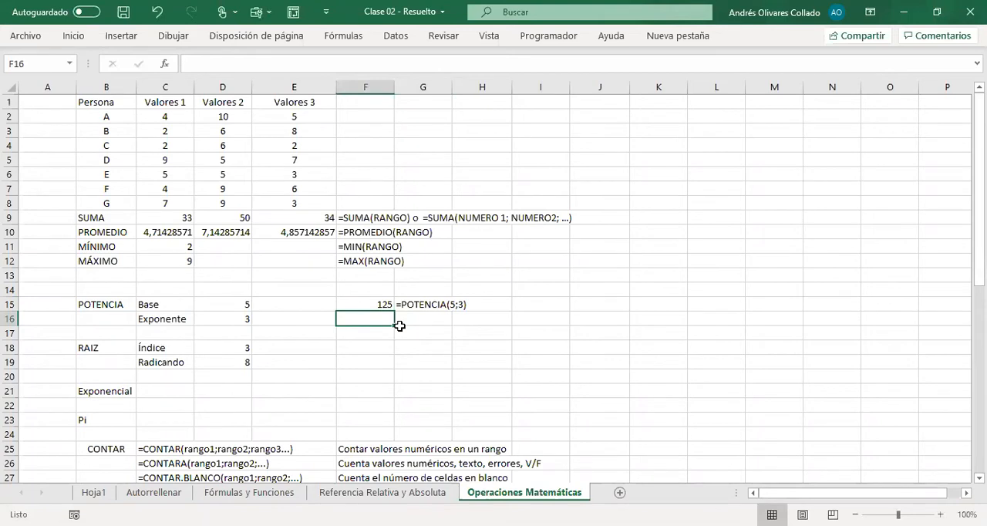
Step: Calculate 5 to the power of 3 in F16 with the caret operator formula =5^3
type("=5^")
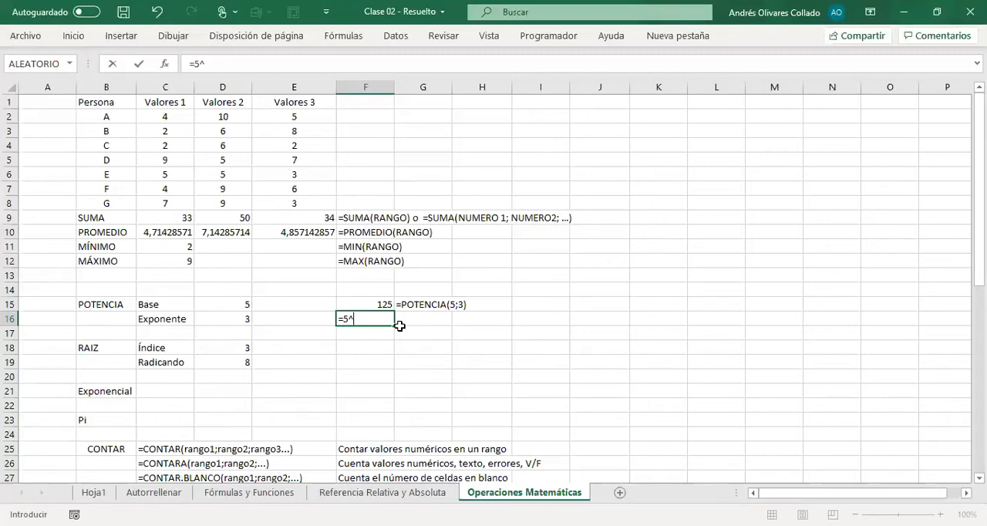
type("3")
key("Return")
Step: Copy the F16 formula into G16 as the literal text note =5^3
key("Up")
key("F2")
key("shift+Home")
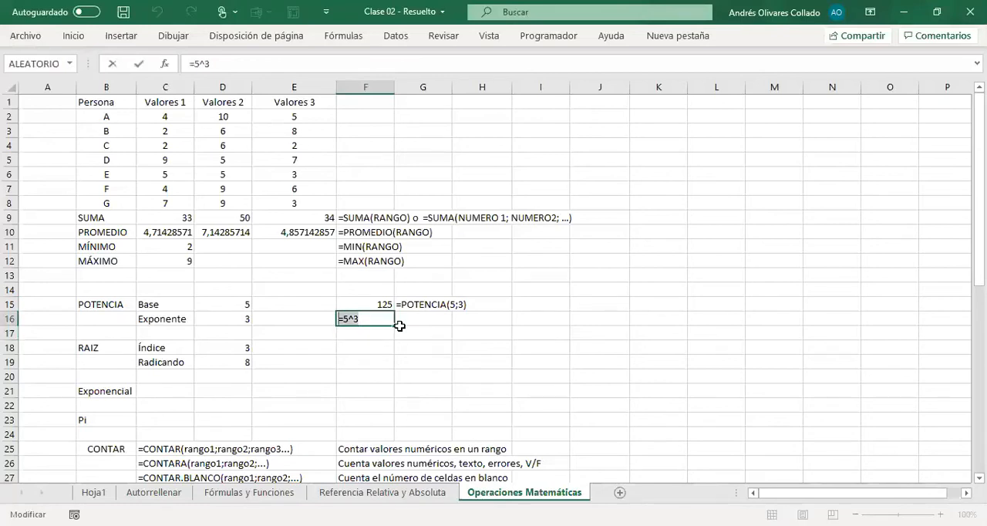
key("Escape")
key("Right")
type("'=5^3")
key("Return")
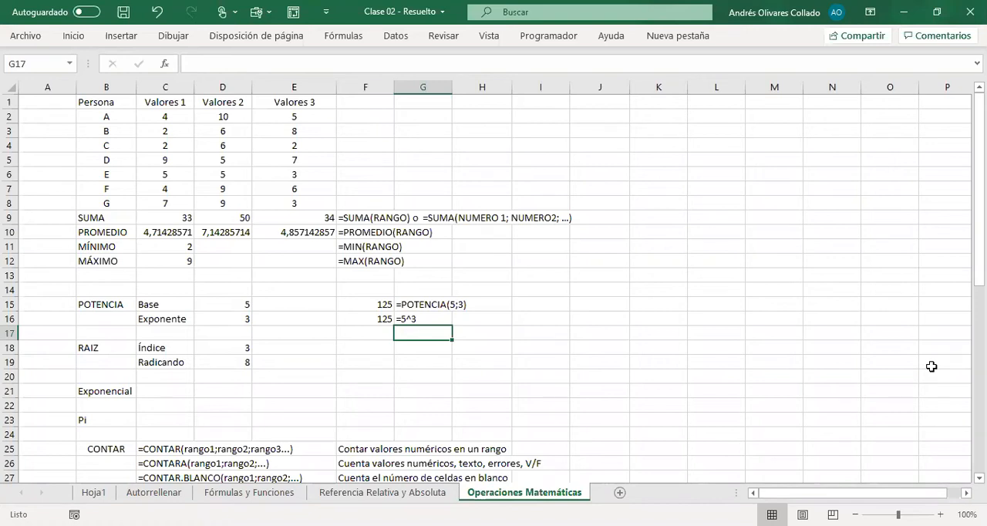
Step: Enter the note ^= ALT + 94 in H16 as literal text, explaining how to produce the caret symbol
key("Right")
key("Up")
type("^=")
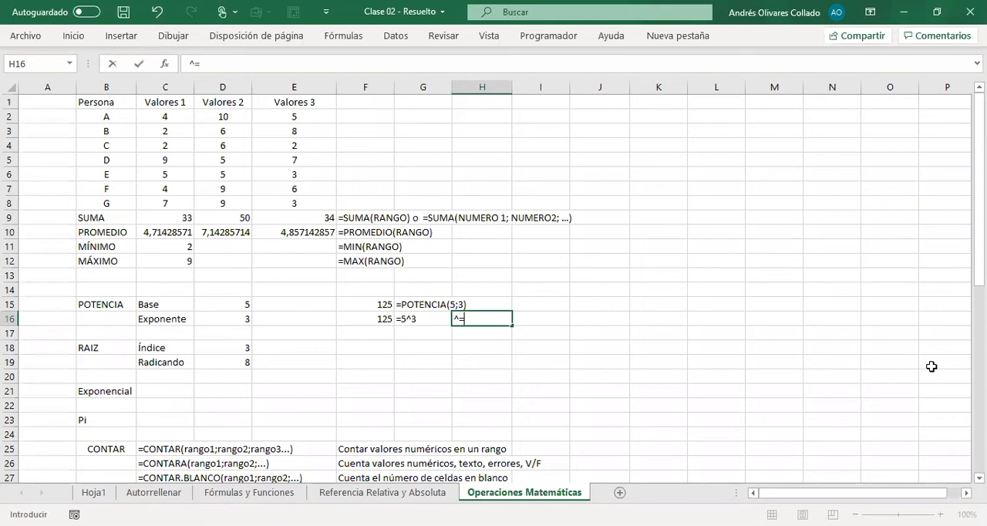
type(" ALT + 94")
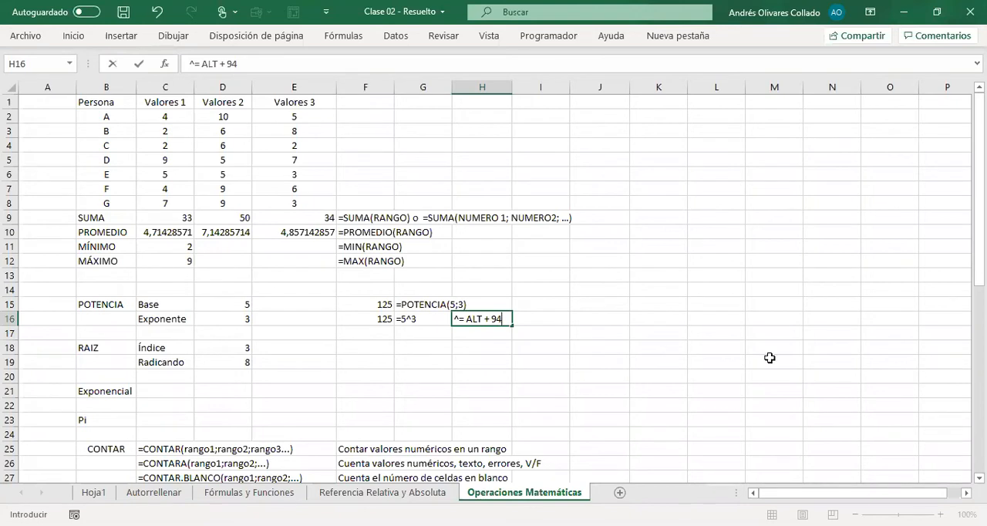
left_click(190, 63)
type("'")
key("Return")
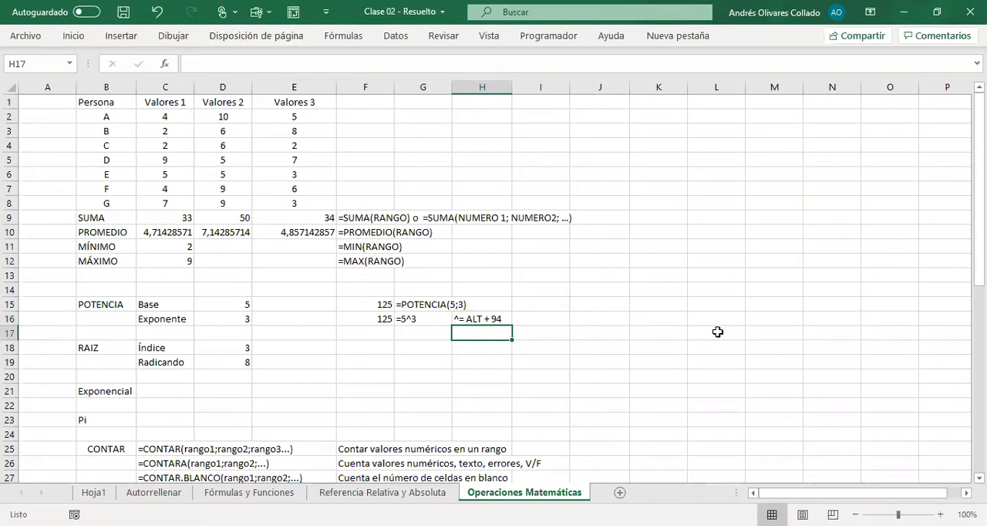
type("^")
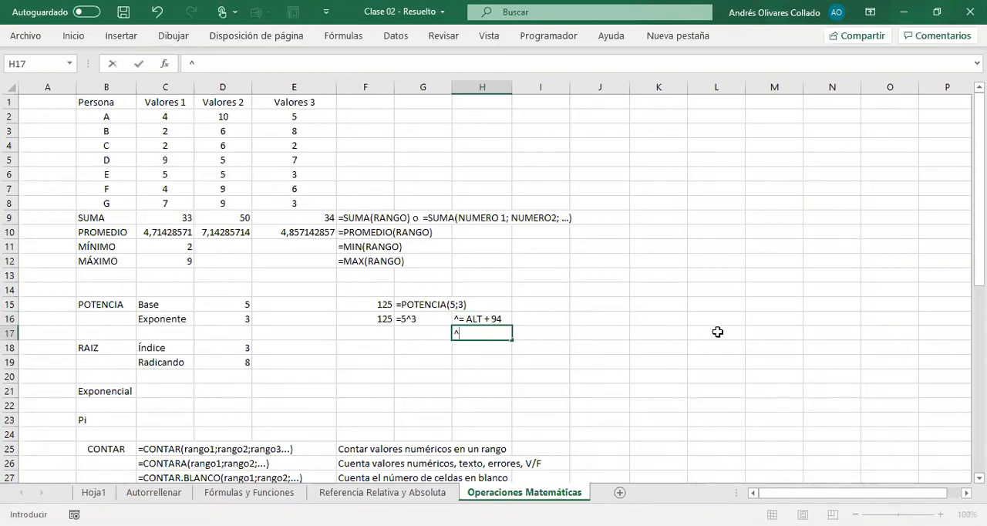
key("Escape")
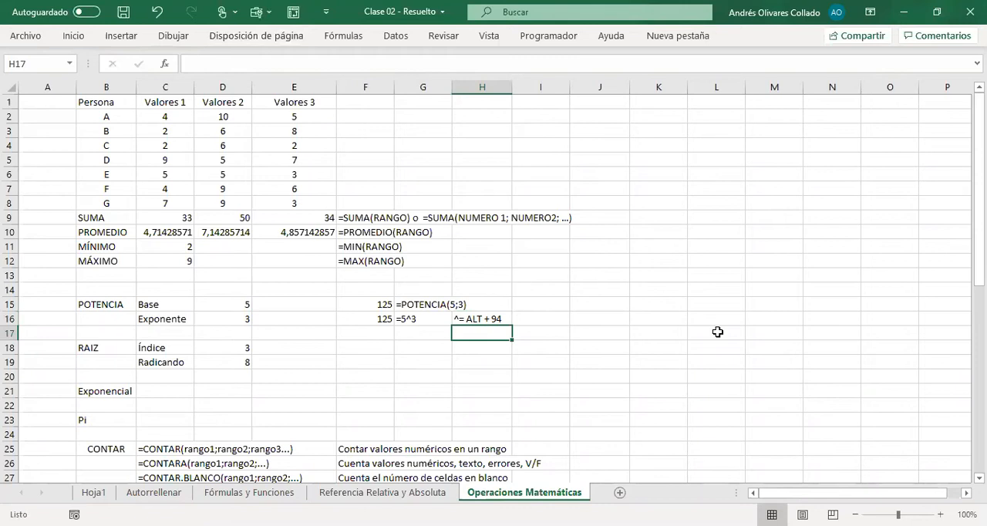
type("[[")
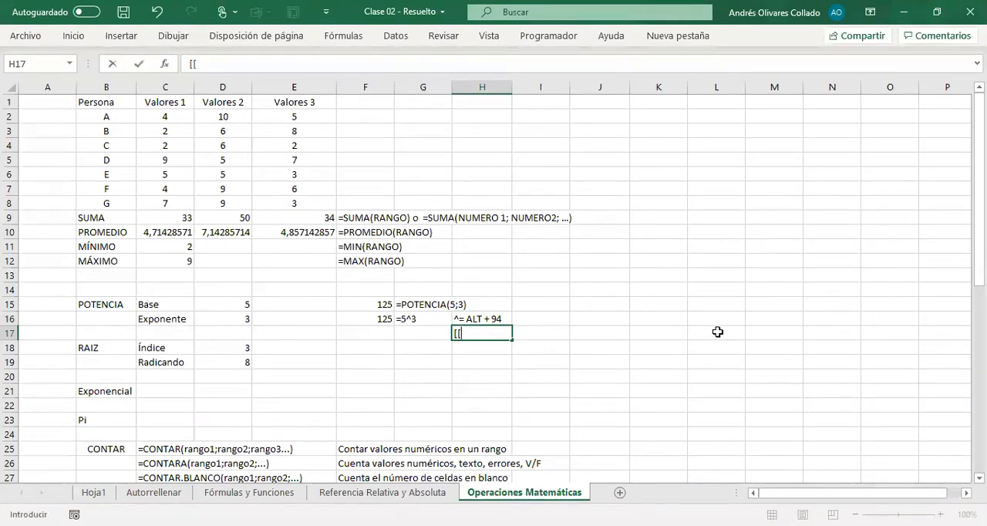
key("BackSpace")
key("BackSpace")
key("Return")
key("Up")
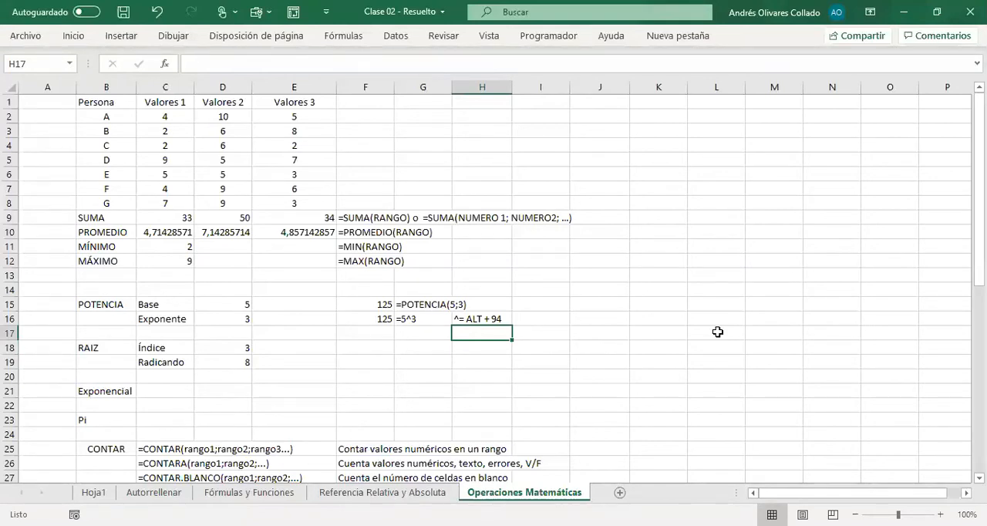
Step: Enter the square root syntax note =RAIZ(NÚMERO) -> RAIZ CUADRADA in F18
key("Down")
key("Left")
key("Left")
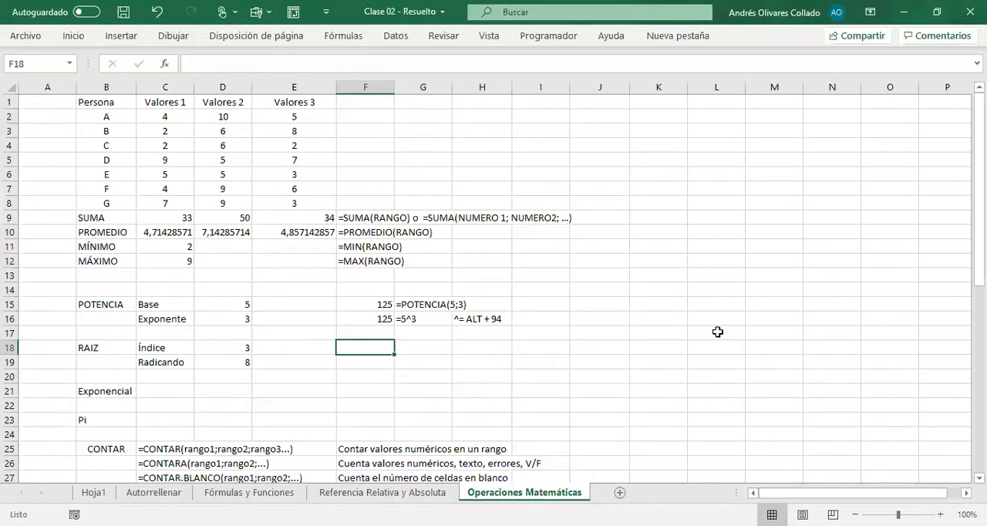
type("=")
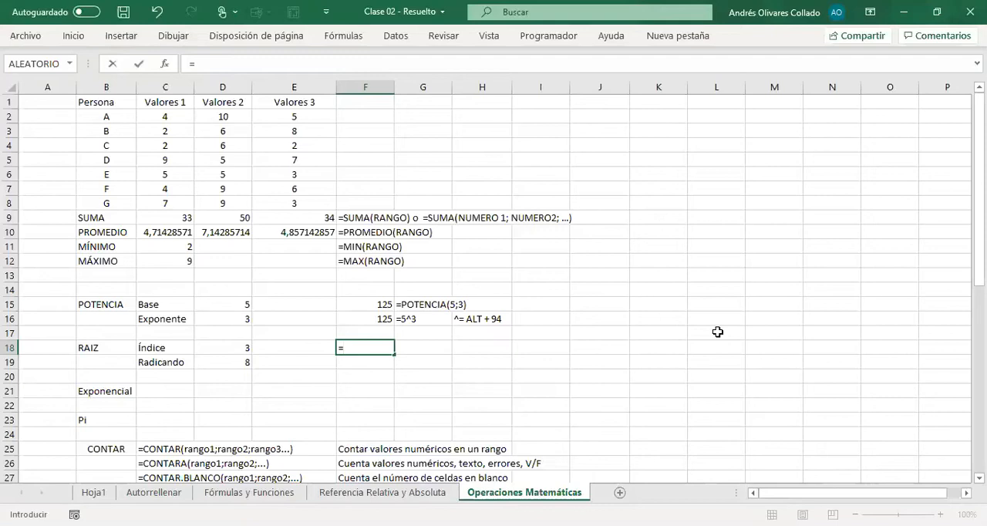
type("RAIZ(")
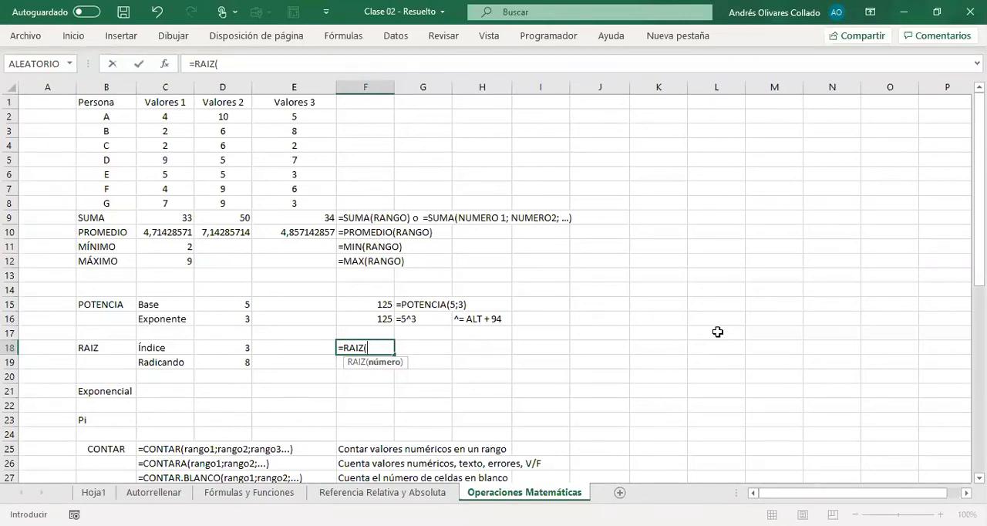
type("NÚMERO) ->")
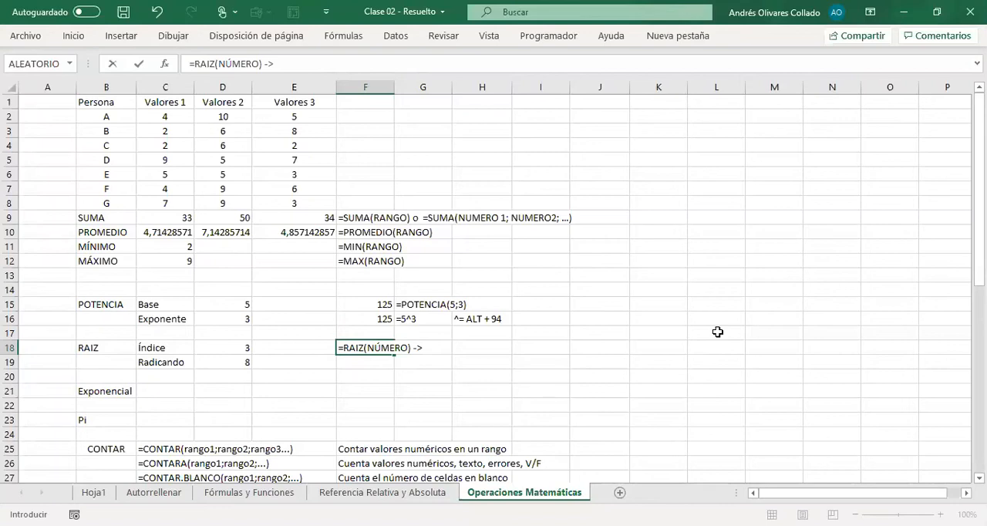
type(" RAIZ CUADRADA")
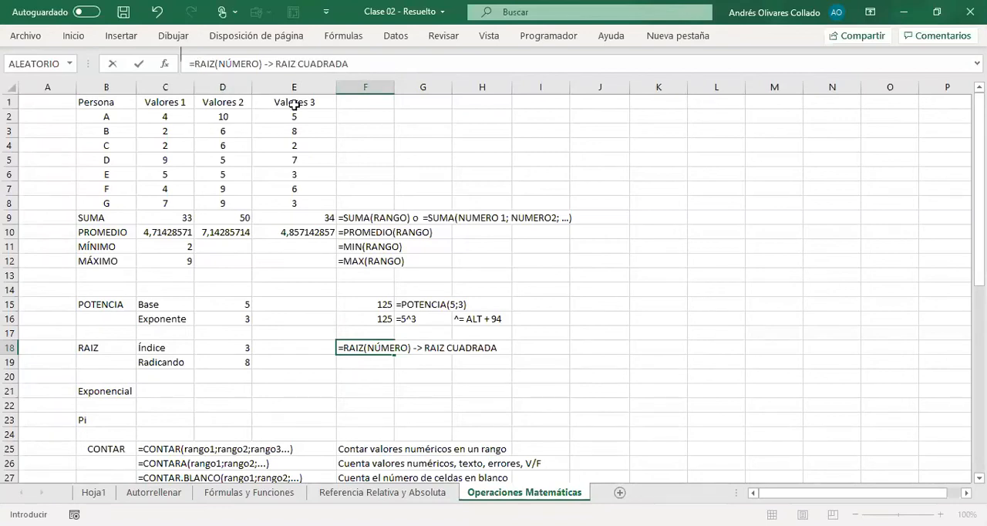
key("Return")
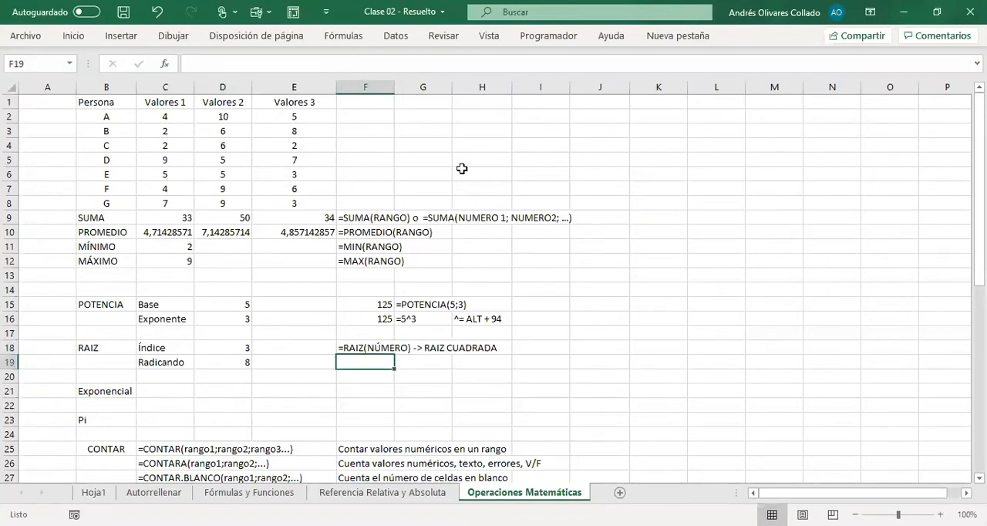
Step: Try the square root of 4 in F19 with the formula =RAIZ(4), and clear the cell
type("=")
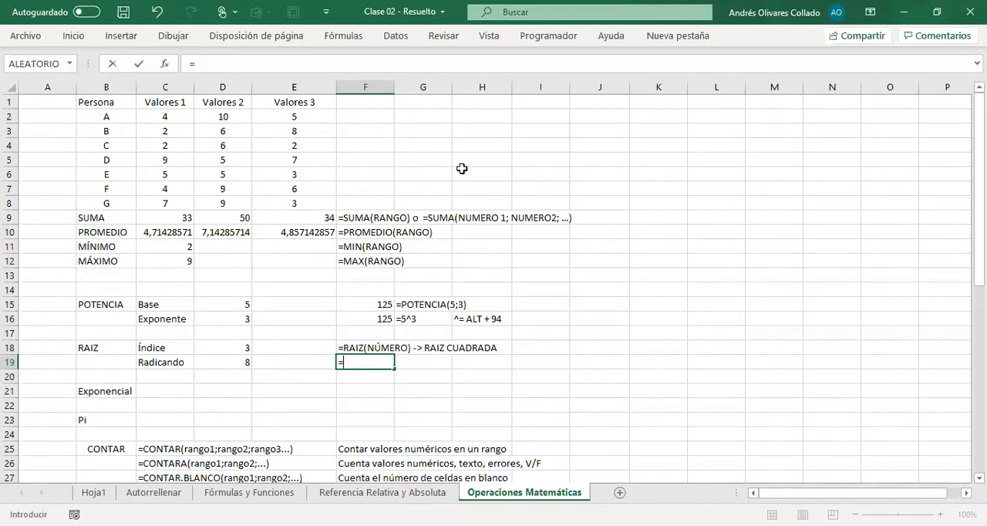
type("RAIZ(4)")
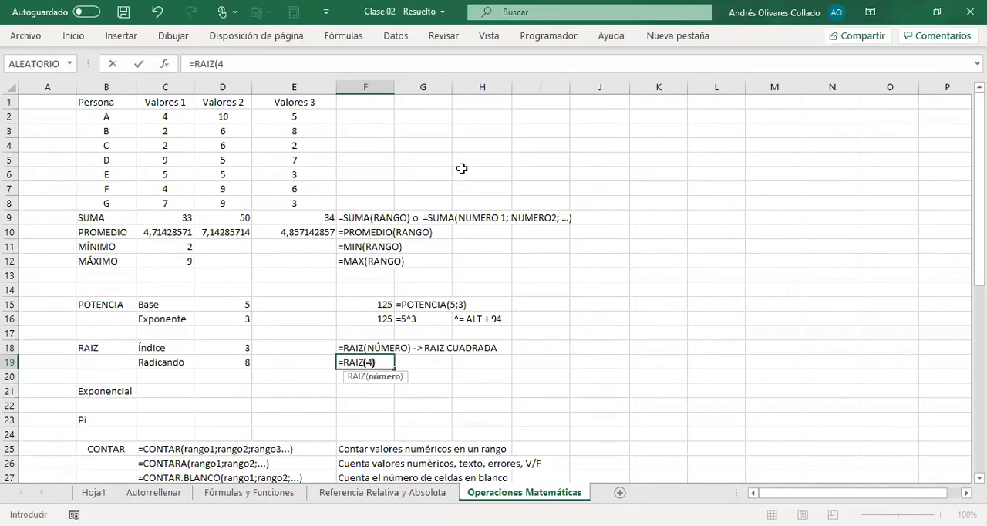
key("Return")
key("Up")
key("Delete")
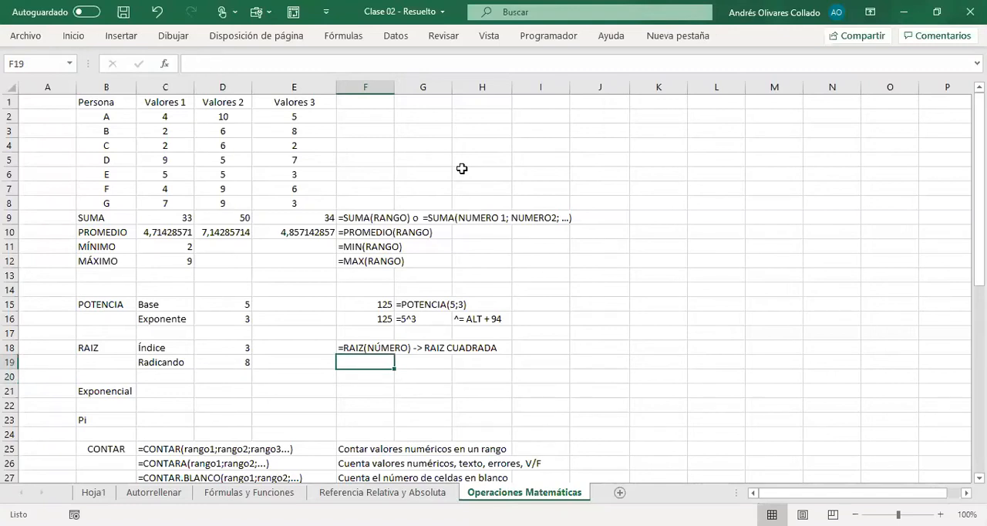
key("Left")
key("Left")
key("Left")
key("Left")
key("Right")
key("Up")
key("Right")
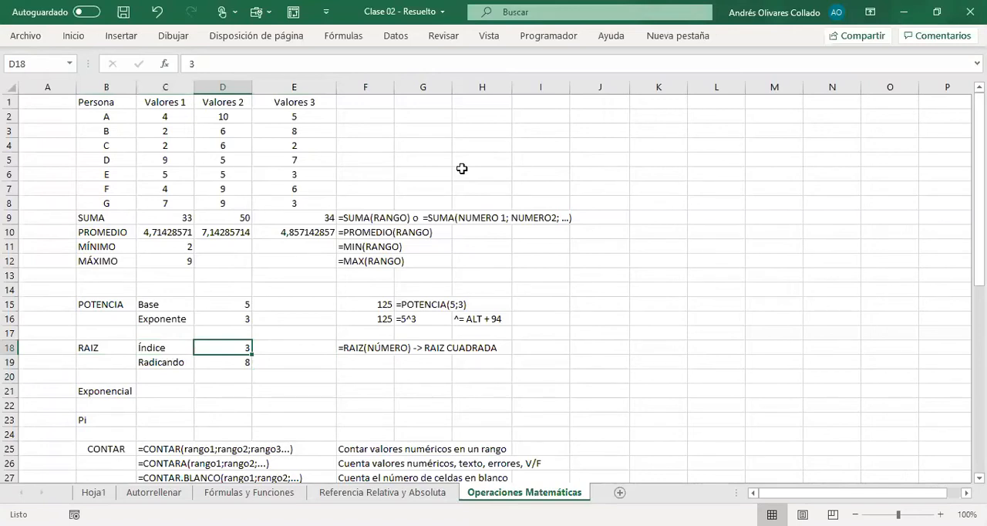
key("Right")
key("Down")
key("Up")
key("Left")
key("Right")
key("Down")
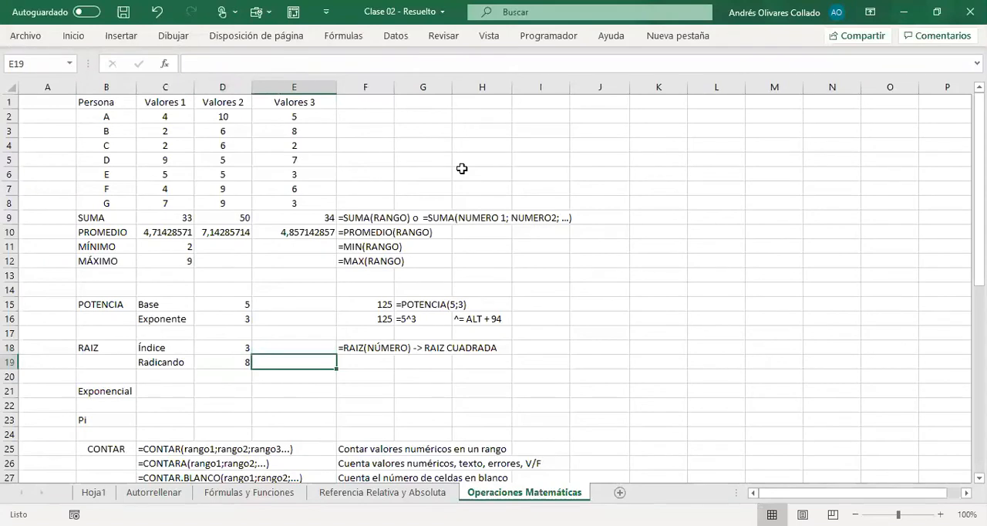
key("Up")
key("Down")
key("Right")
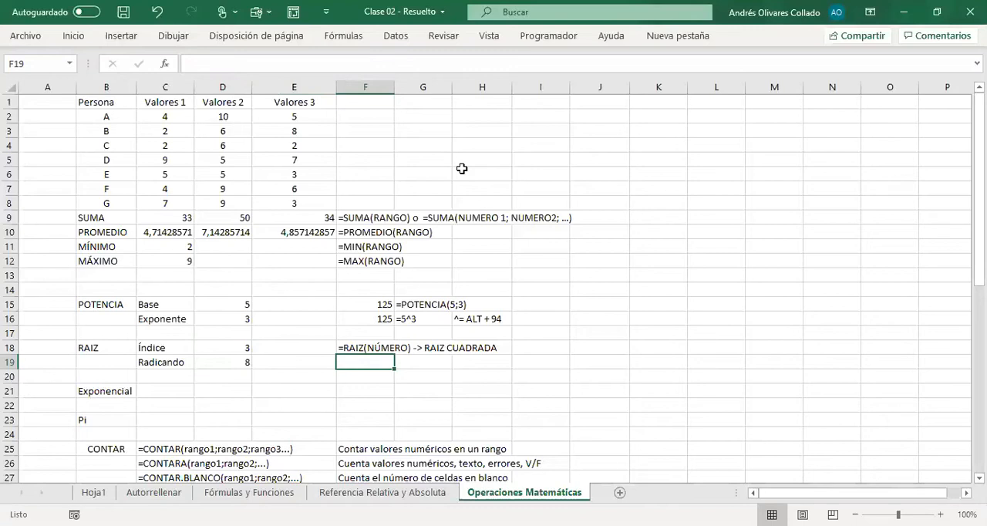
Step: Calculate the cube root of 8 in F19 with the formula =POTENCIA(8;1/3)
type("=")
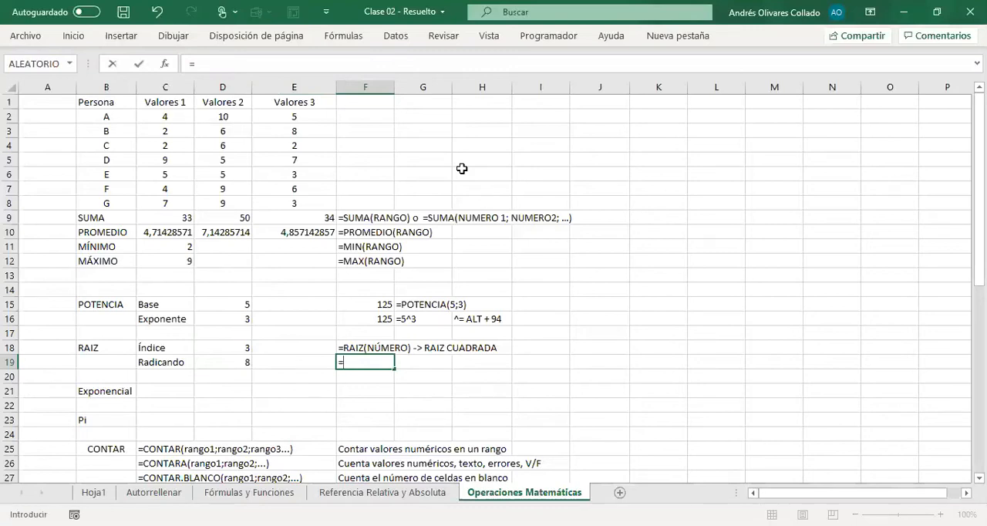
type("POTENCIA(")
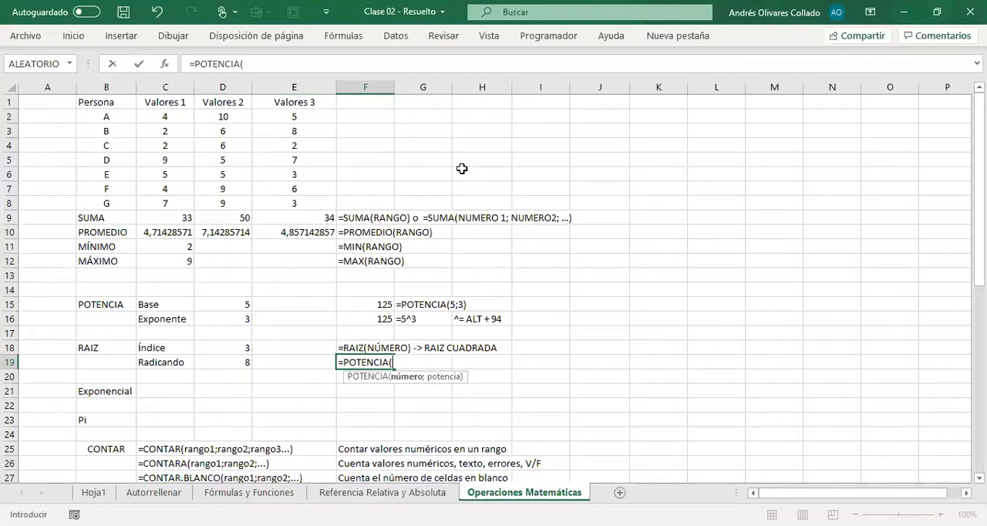
type("8;")
type("1/3)")
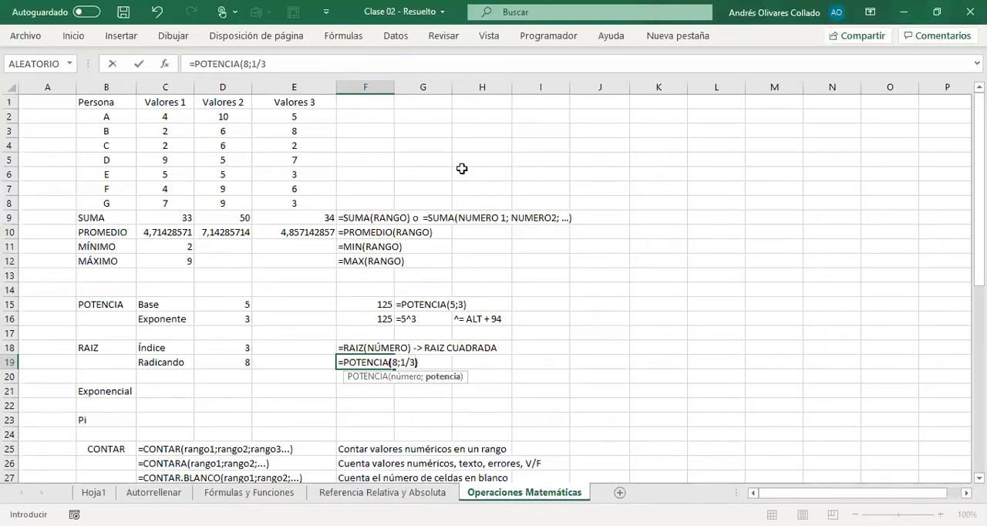
key("Return")
Step: Copy the F19 formula into G19 as the literal text note =POTENCIA(8;1/3)
key("Up")
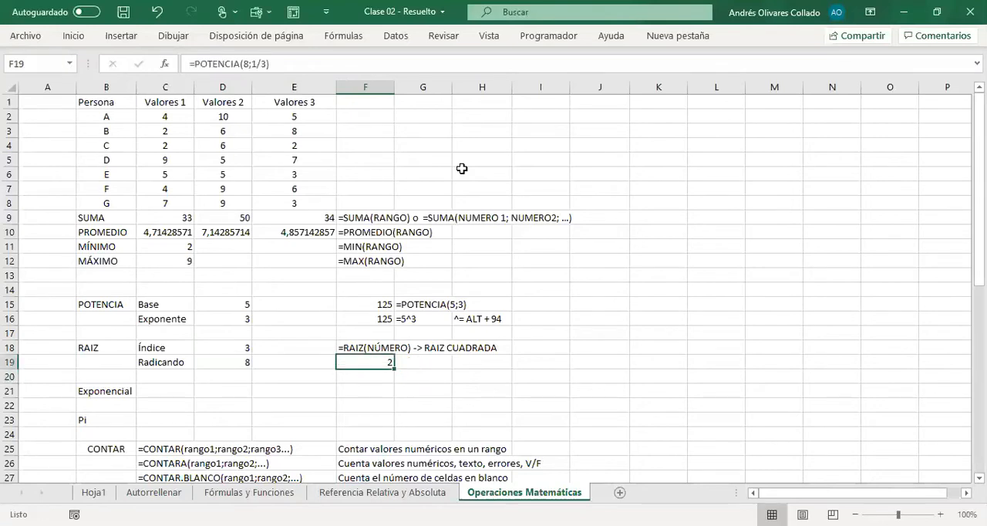
key("F2")
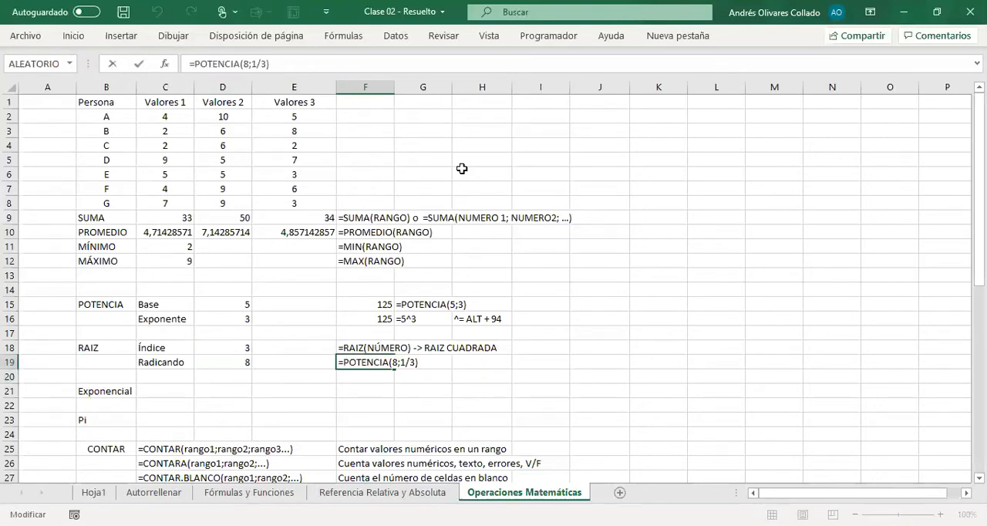
key("shift+Home")
key("ctrl+c")
key("Escape")
key("Right")
type("'")
key("ctrl+v")
key("Return")
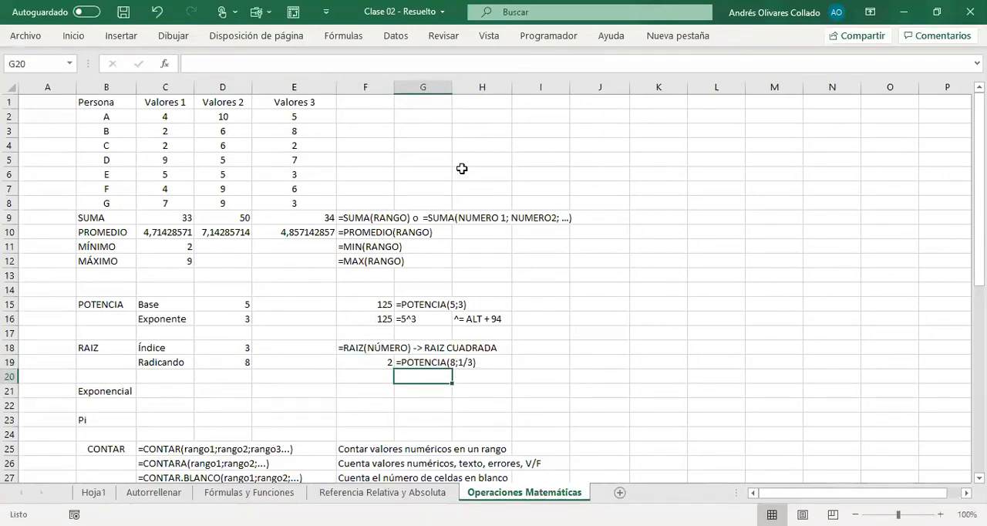
Step: Calculate the cube root of 8 in I19 with the caret operator formula =8^(1/3)
left_click(596, 360)
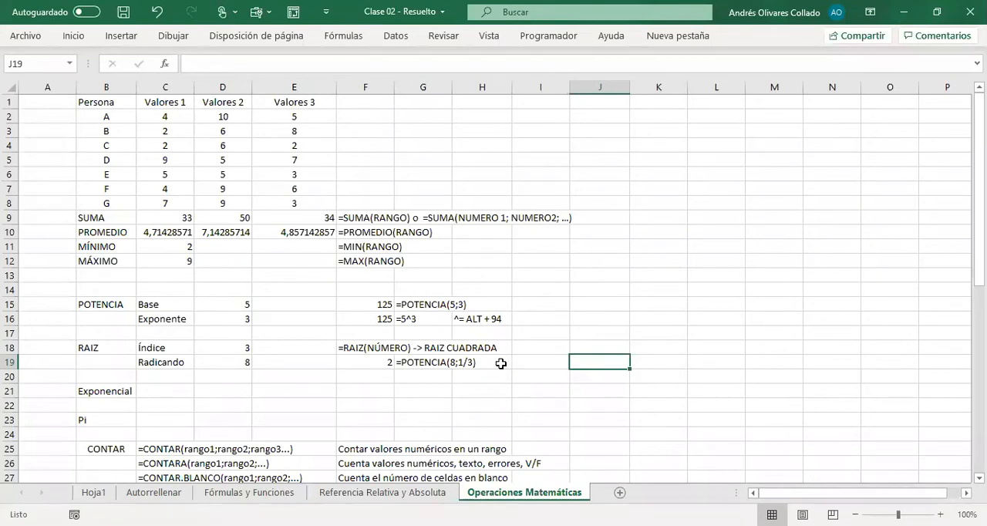
left_click(529, 357)
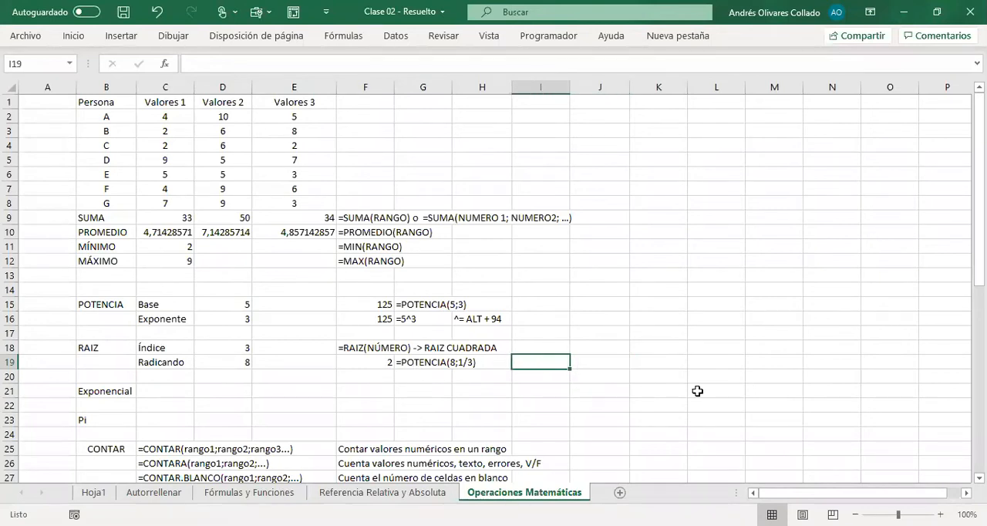
type("=8^(1/3)")
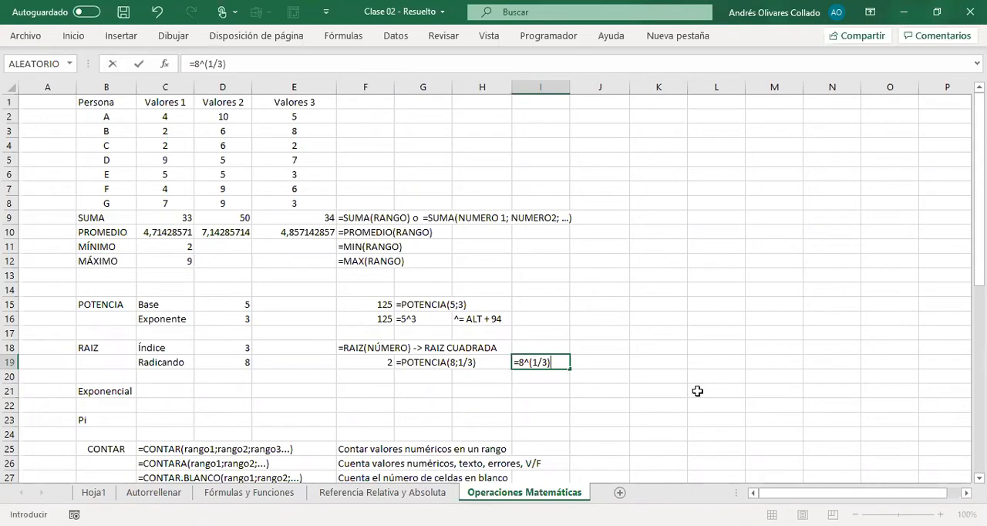
key("Return")
Step: Copy the I19 formula into J19 as the literal text note =8^(1/3)
key("Up")
key("F2")
key("Escape")
key("Right")
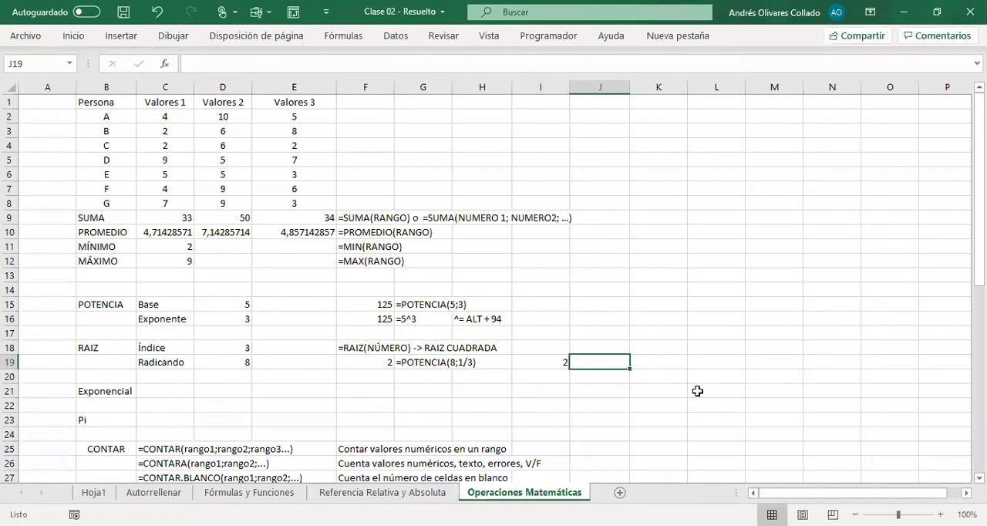
type("'=8^(1/3)")
key("Return")
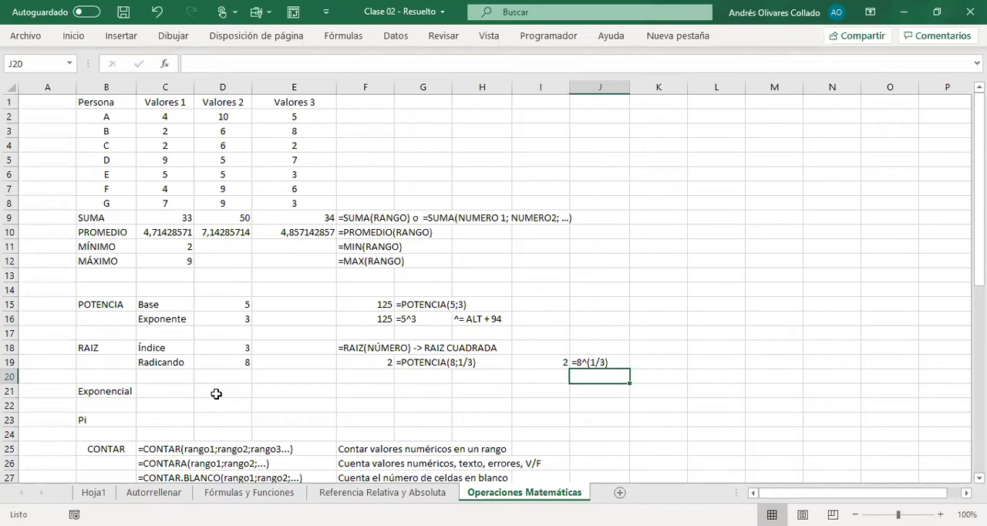
Step: Calculate the Exponencial value in D21 with the formula =EXP(1)
left_click(110, 394)
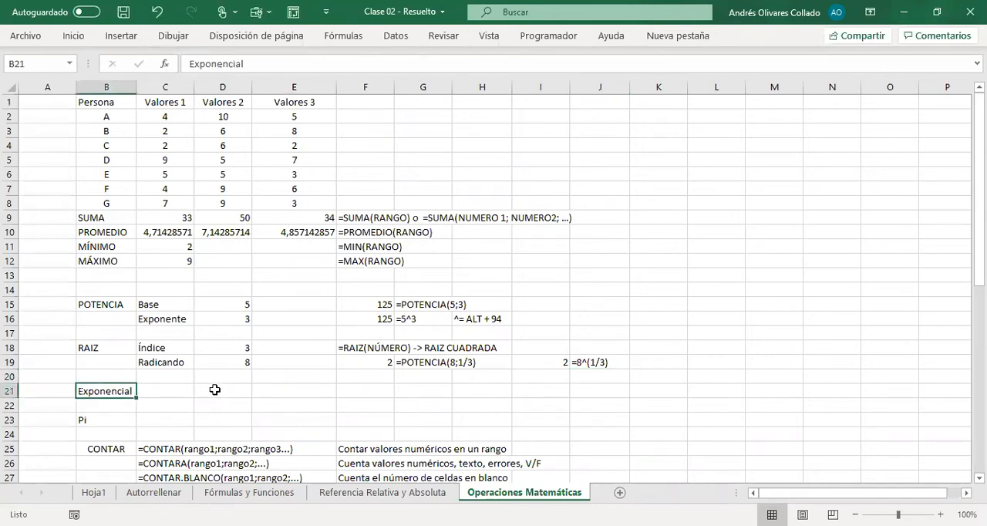
left_click(215, 390)
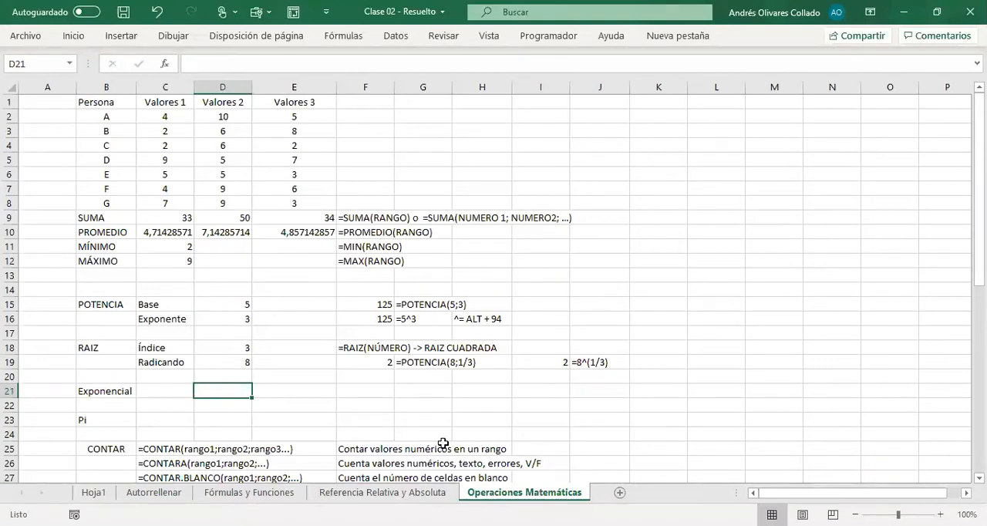
type("=")
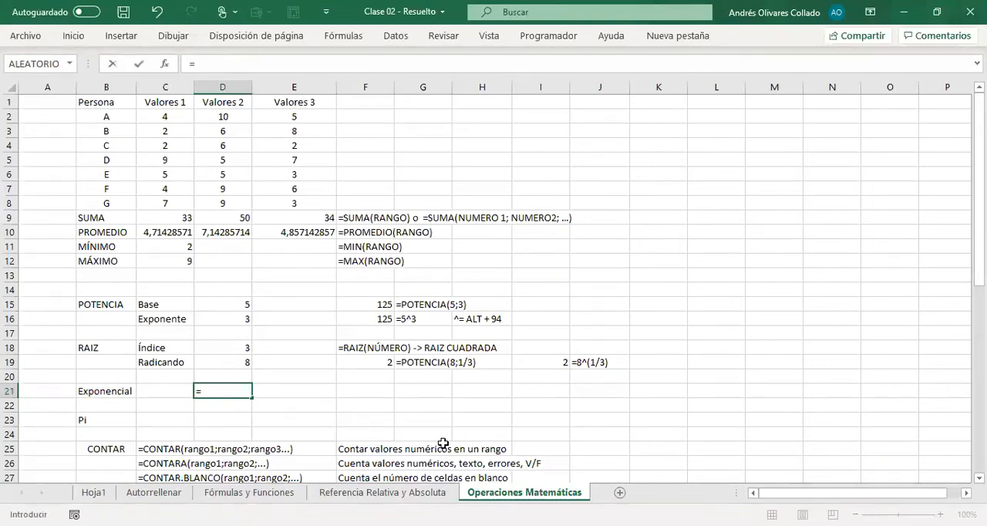
type("EXP()")
key("Return")
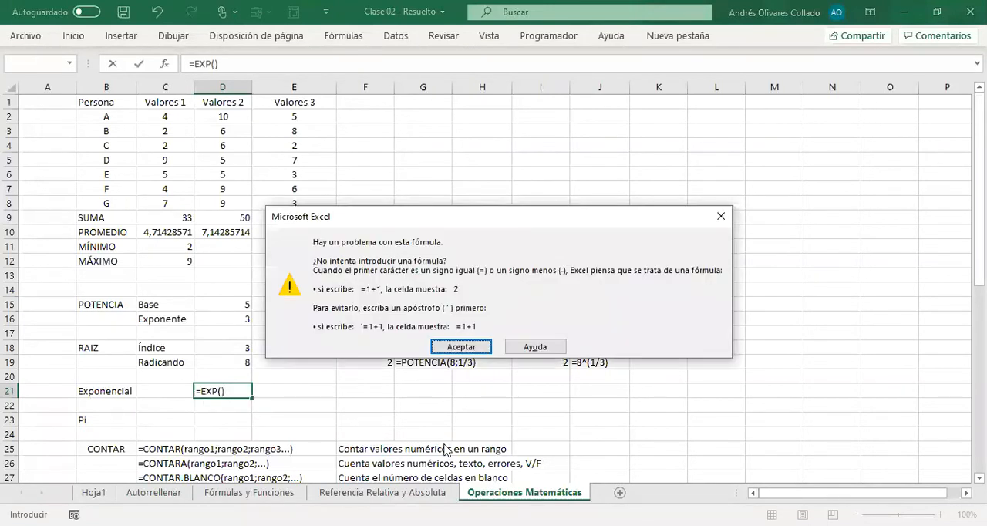
key("Return")
type("1")
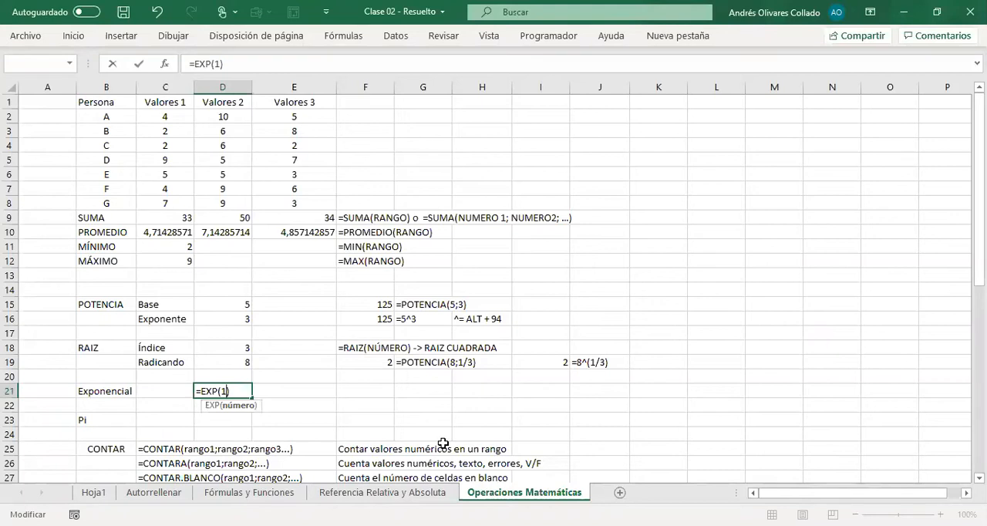
key("Return")
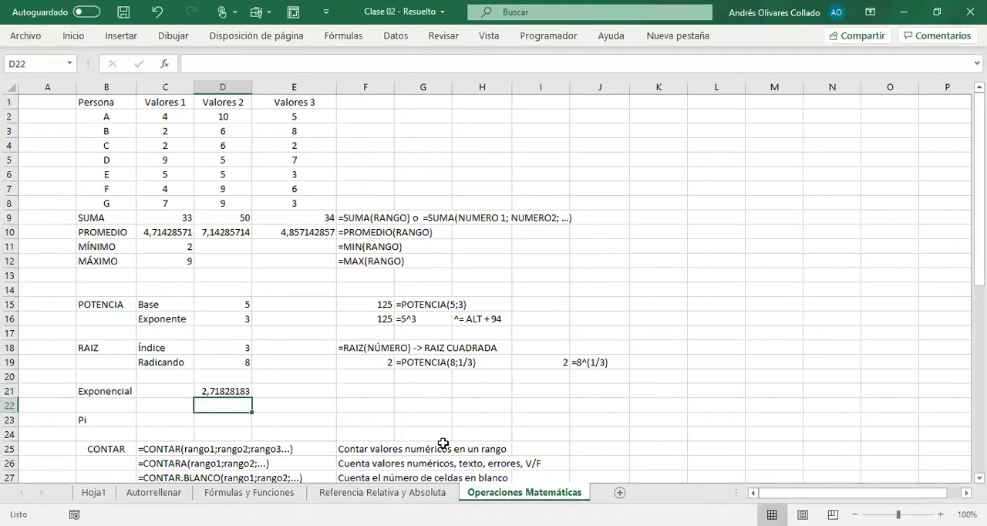
Step: Copy the D21 formula into E21 as the literal text note =EXP(1)
key("Up")
key("F2")
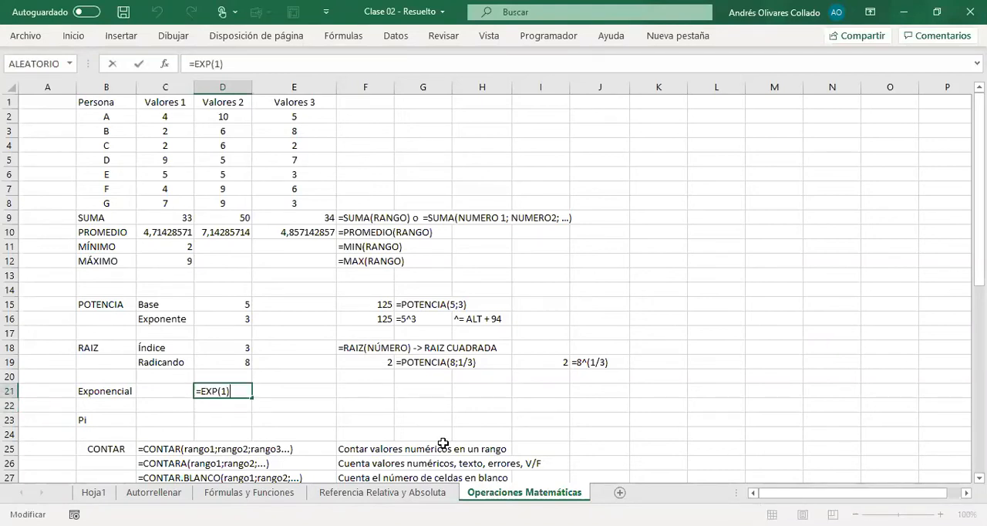
key("shift+Home")
key("ctrl+c")
key("Tab")
type("'")
key("ctrl+v")
key("Tab")
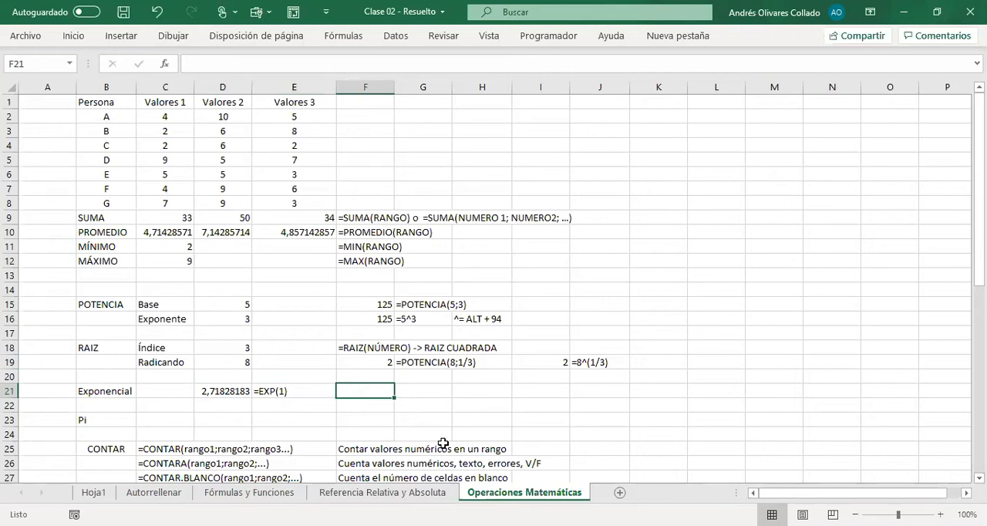
Step: Enter the label e^2 in F21 and calculate it in G21 with the formula =EXP(2)
type("E")
key("BackSpace")
type("e^2")
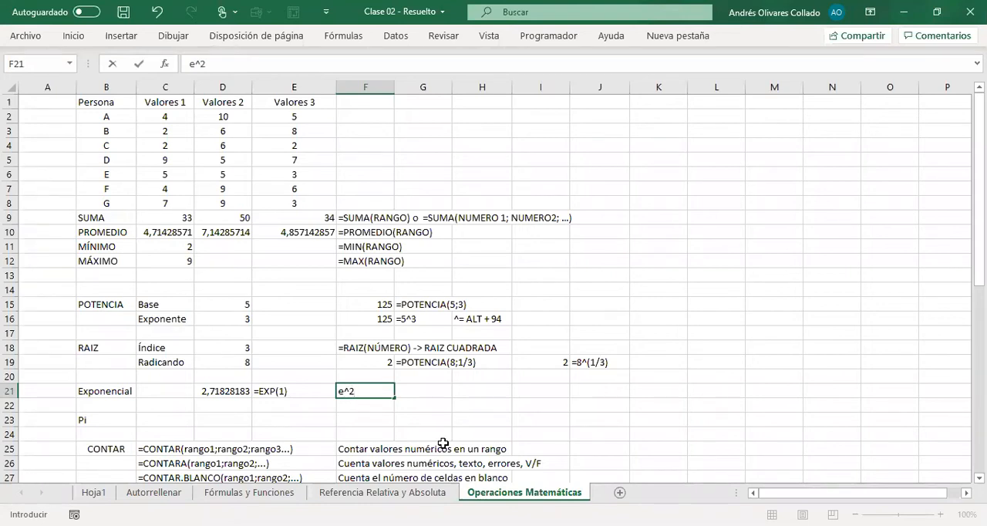
key("Tab")
type("=")
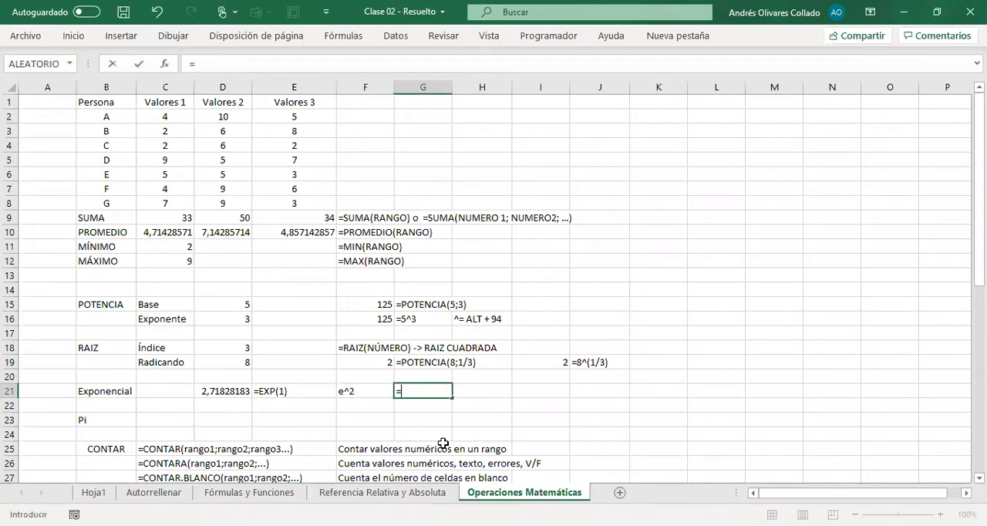
type("EXP(2)")
key("Return")
Step: Copy the G21 formula into H21 as the literal text note =EXP(2)
key("Up")
key("Right")
key("Right")
key("F2")
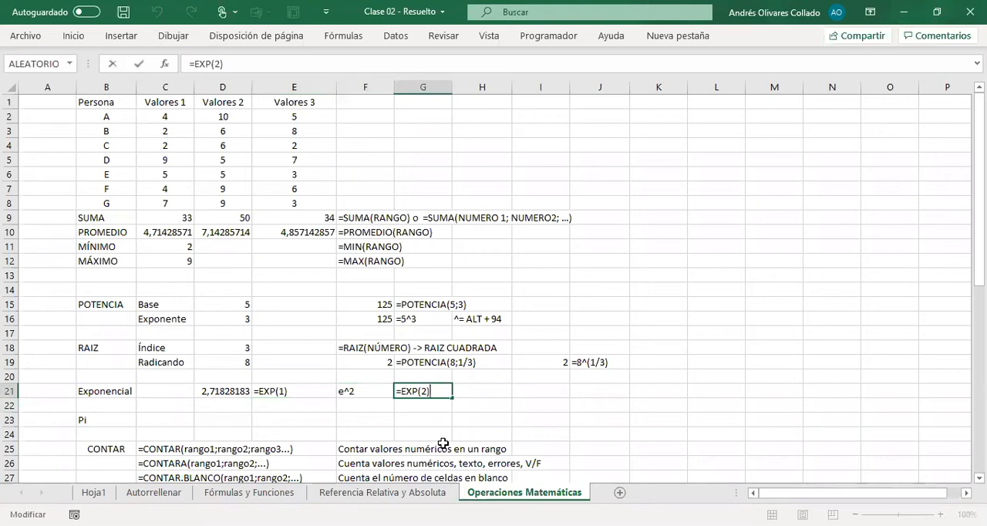
key("shift+Home")
key("Escape")
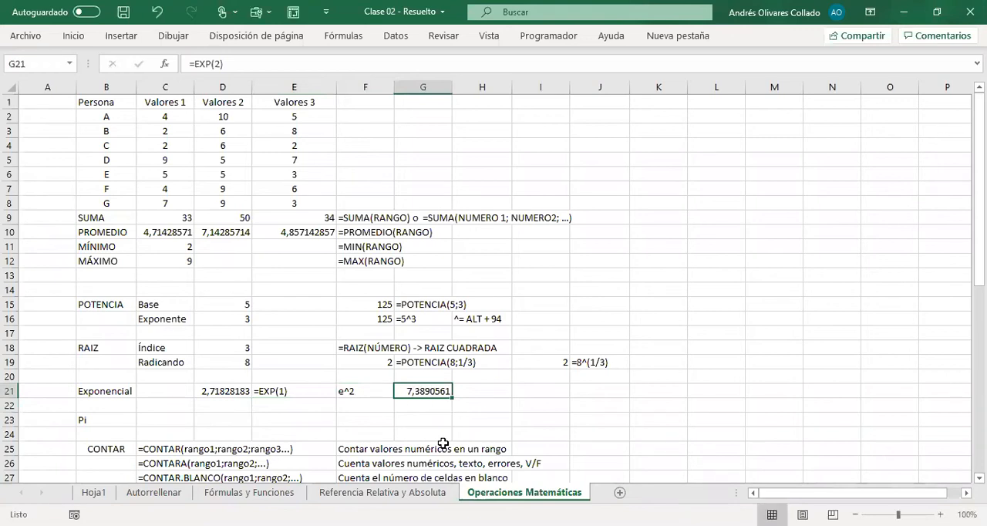
key("Right")
type("'")
key("ctrl+v")
key("Return")
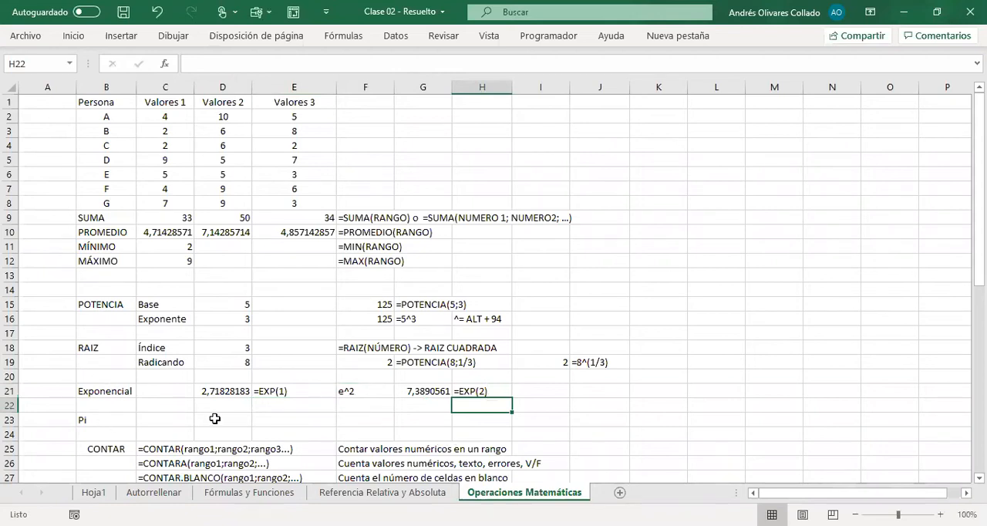
Step: Return the value of Pi in D23 with the formula =PI()
left_click(233, 417)
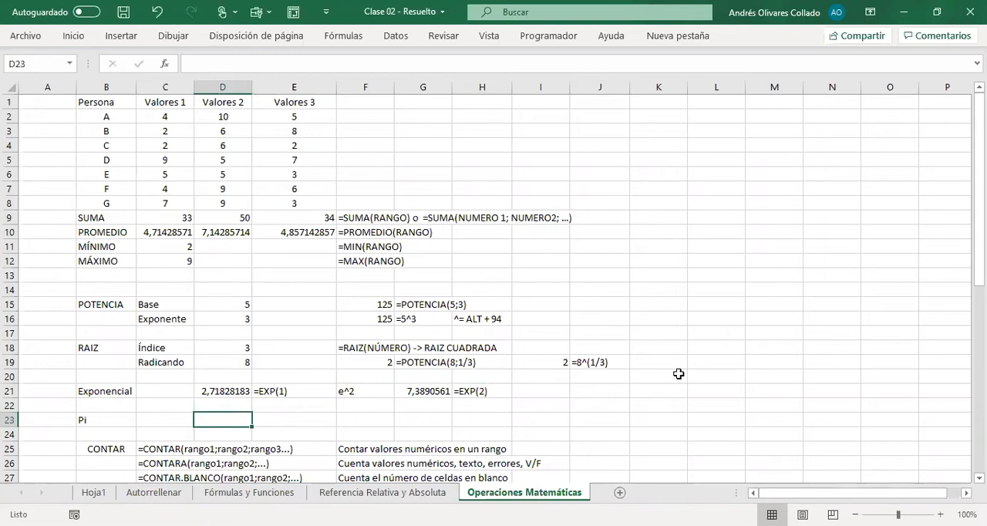
type("=")
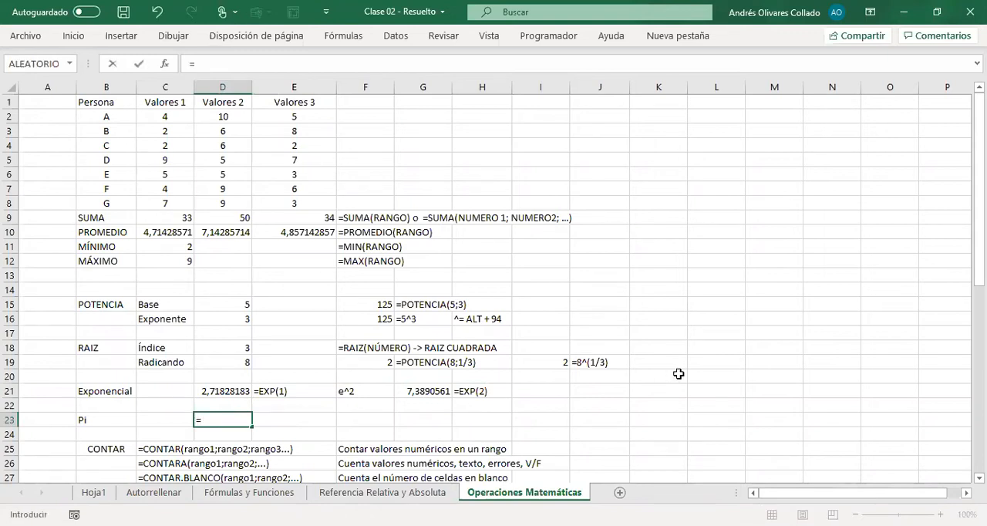
type("PI()")
key("Return")
Step: Copy the D23 formula into E23 as the literal text note =PI()
key("Up")
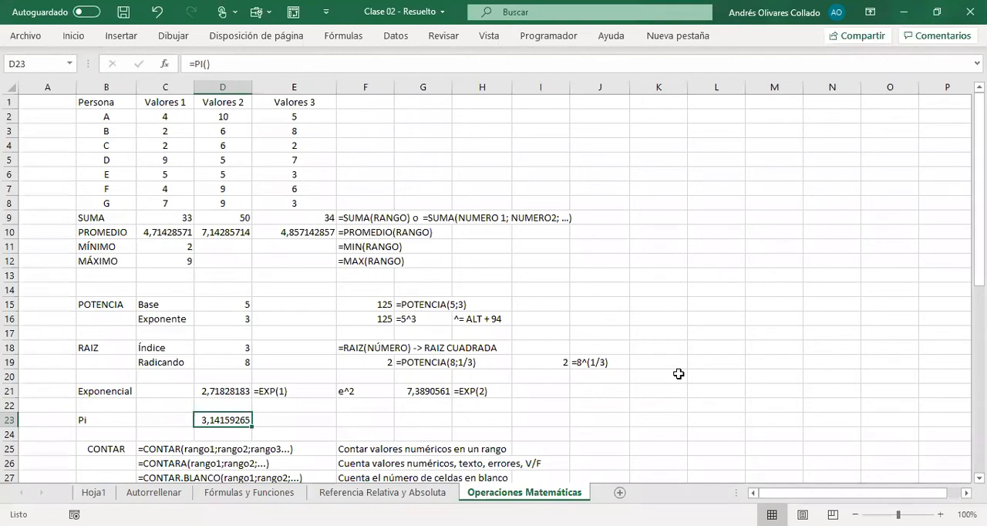
key("F2")
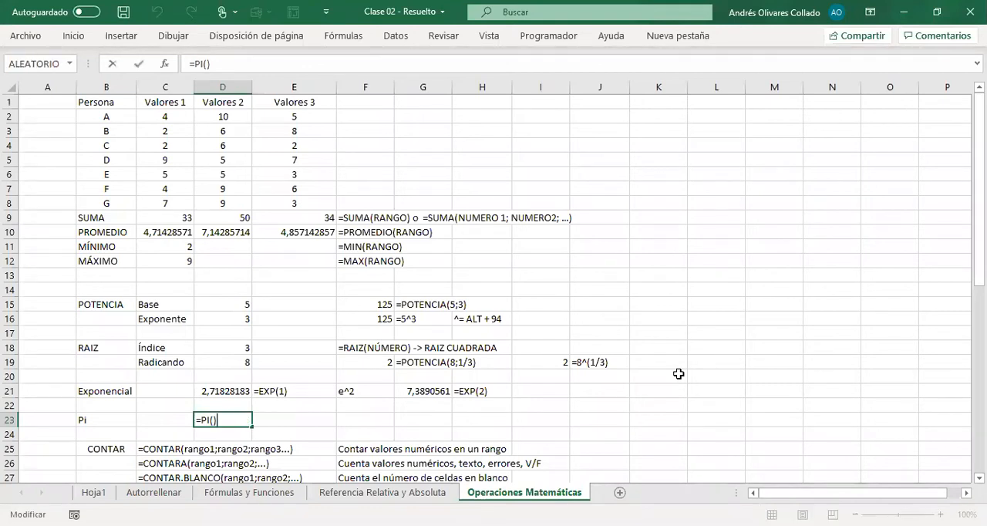
key("shift+Home")
key("ctrl+c")
key("Escape")
key("Right")
type("'")
key("ctrl+v")
key("Return")
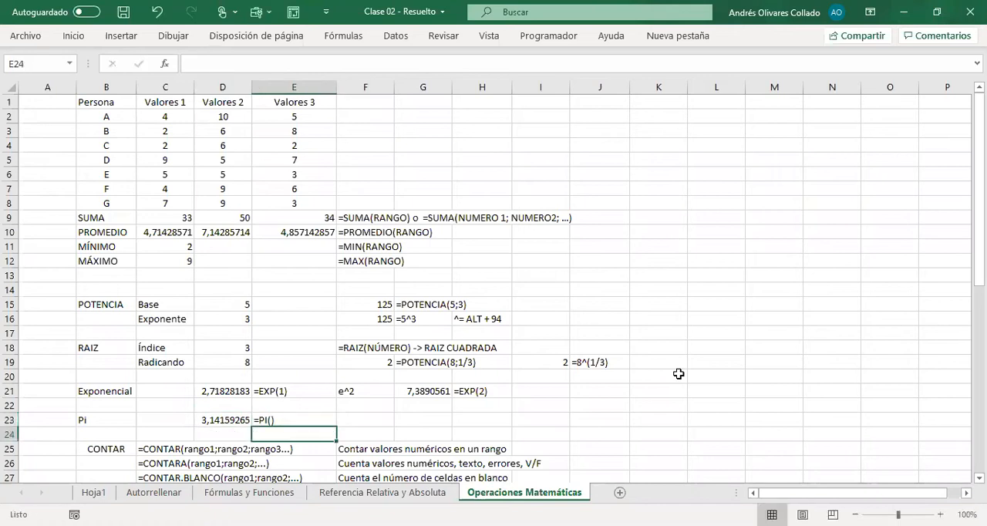
Step: Count the numeric values of the second table's Valores 1 column in C36 with the formula =CONTAR(C30:C35)
scroll(663, 340, "down", 3)
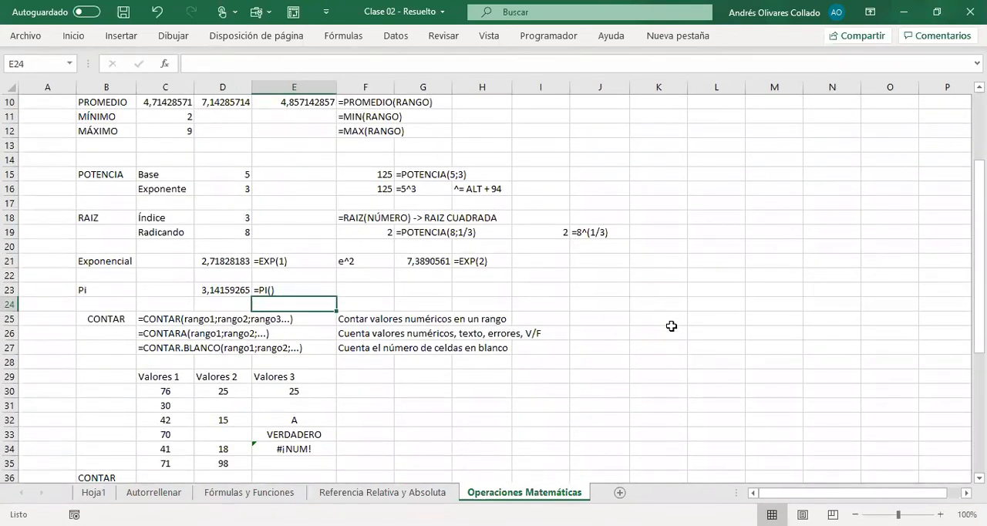
scroll(617, 327, "down", 1)
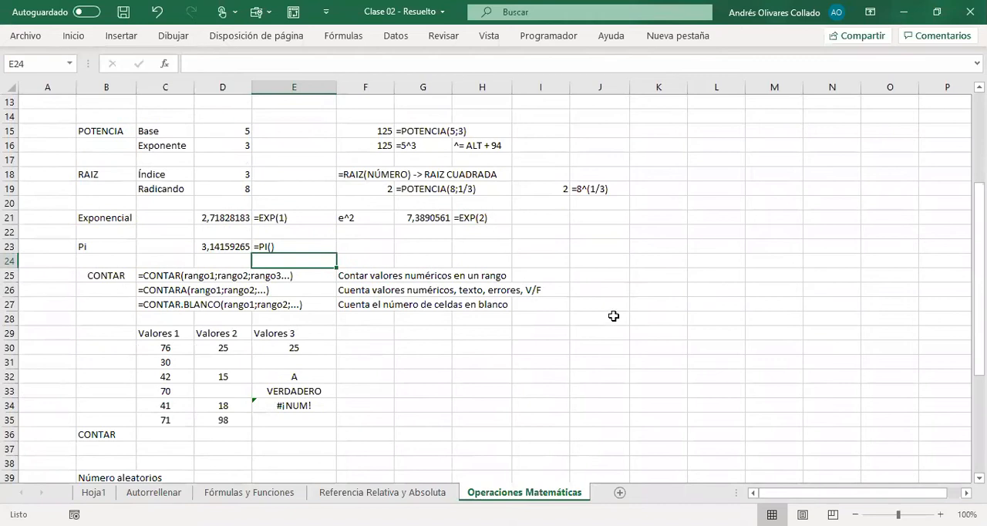
scroll(613, 316, "down", 1)
scroll(610, 316, "up", 5)
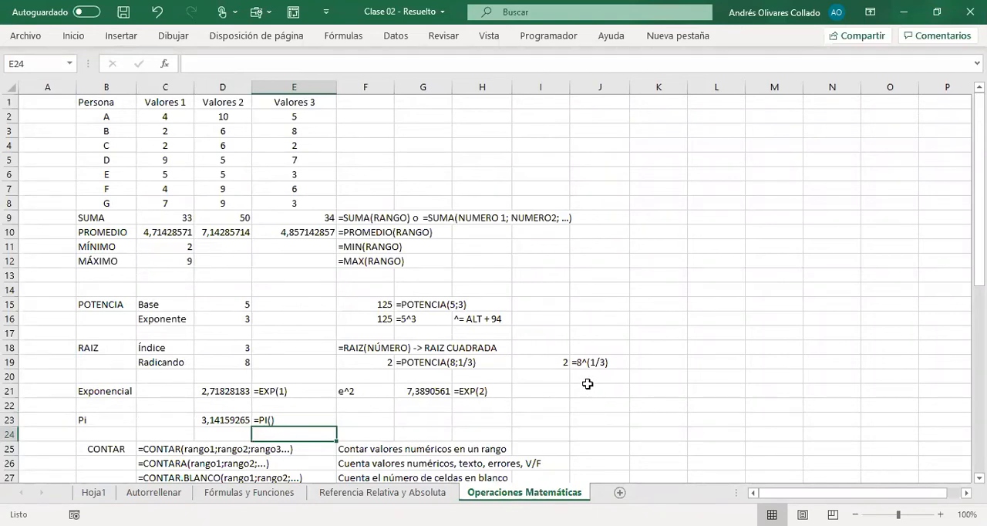
scroll(584, 384, "down", 3)
scroll(584, 384, "down", 4)
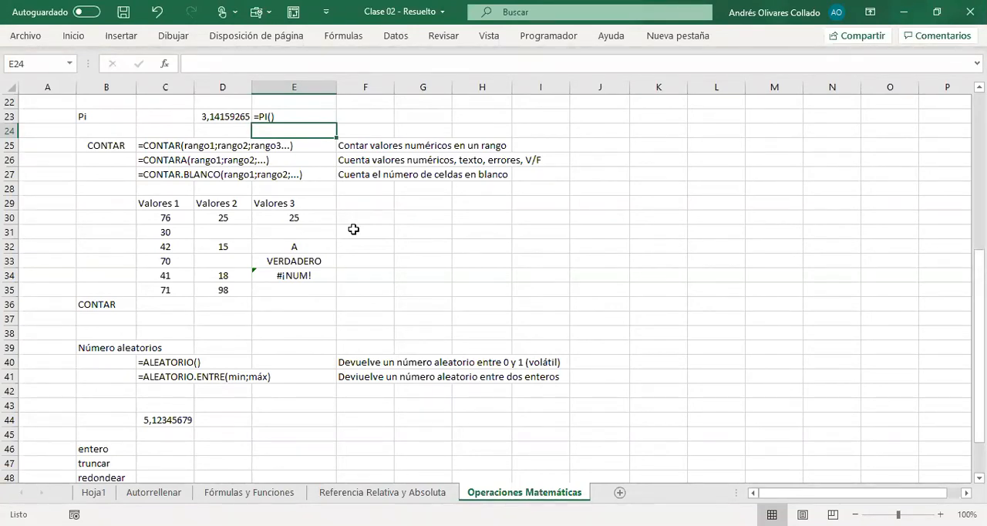
left_click(177, 304)
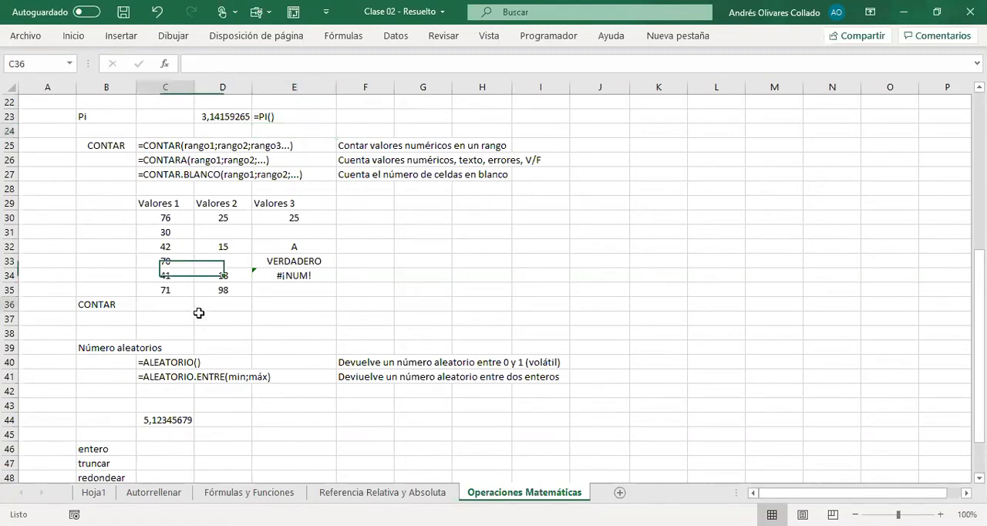
type("=")
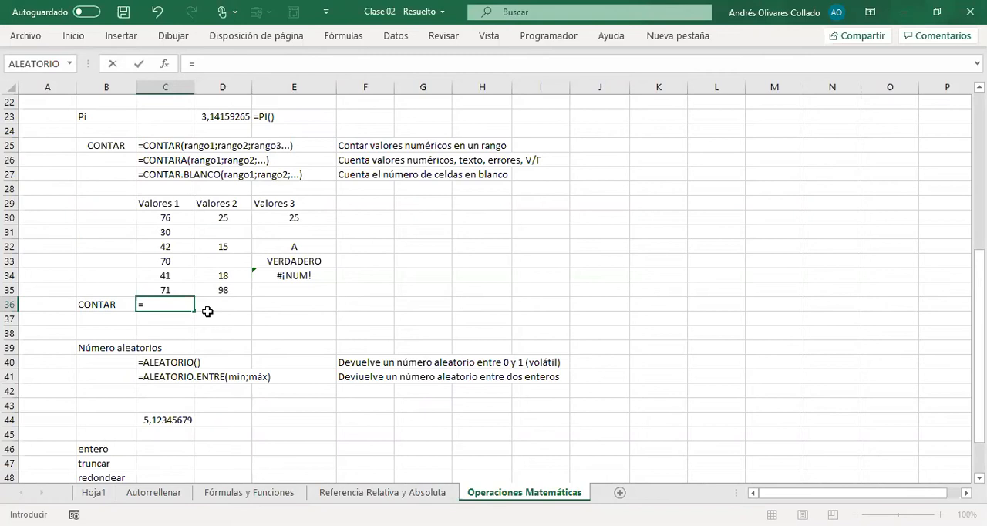
type("CONTAR(")
left_click(177, 220)
left_click_drag(178, 221, 192, 276)
type(")")
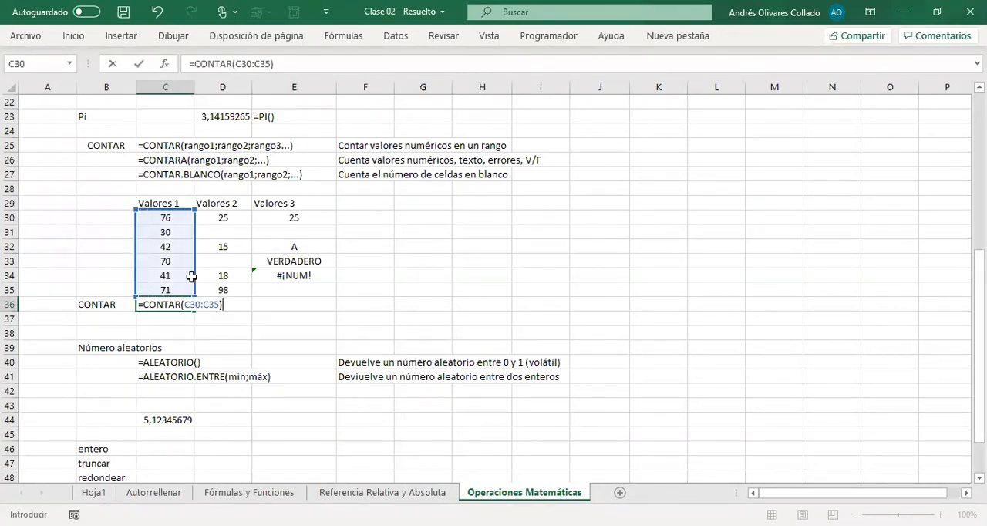
key("Return")
Step: Copy the C36 formula into C37 as the literal text note =CONTAR(C30:C35)
left_click(182, 280)
left_click(185, 305)
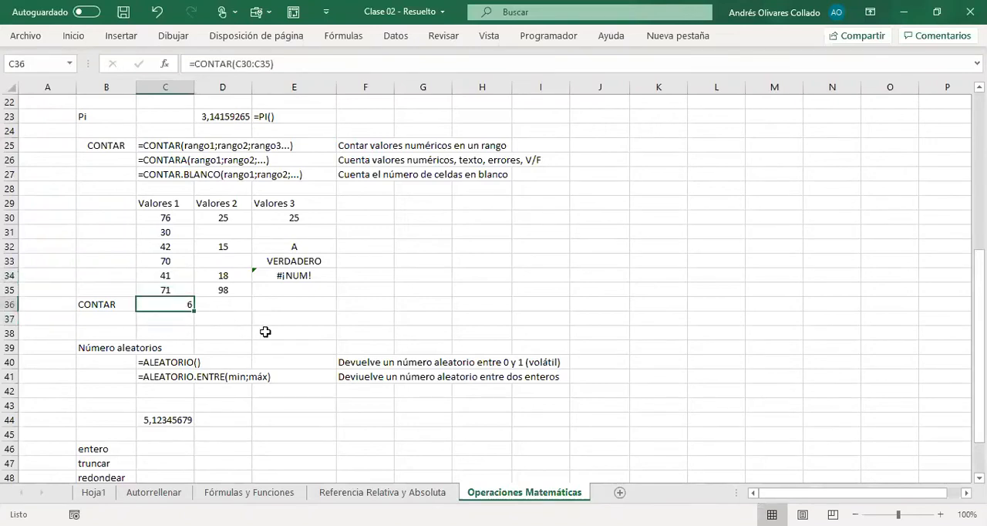
key("F2")
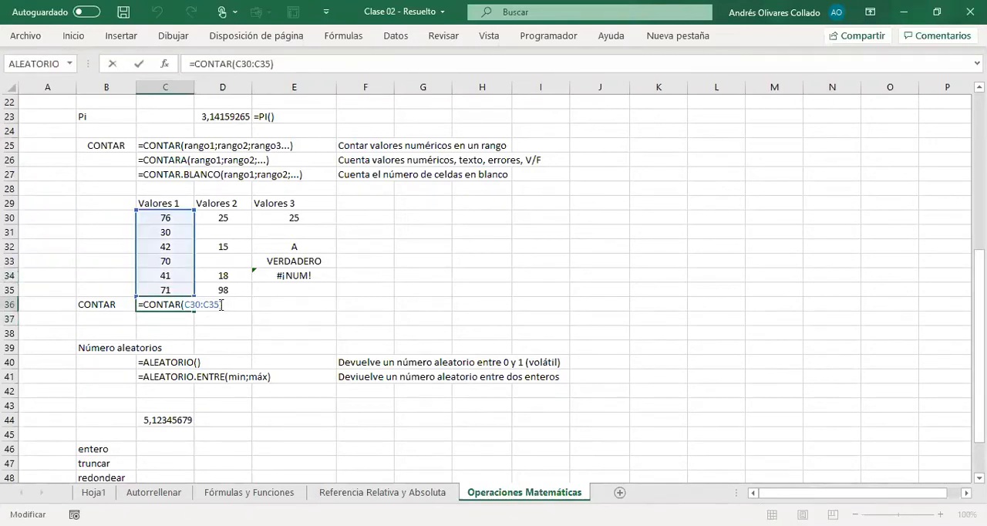
key("Escape")
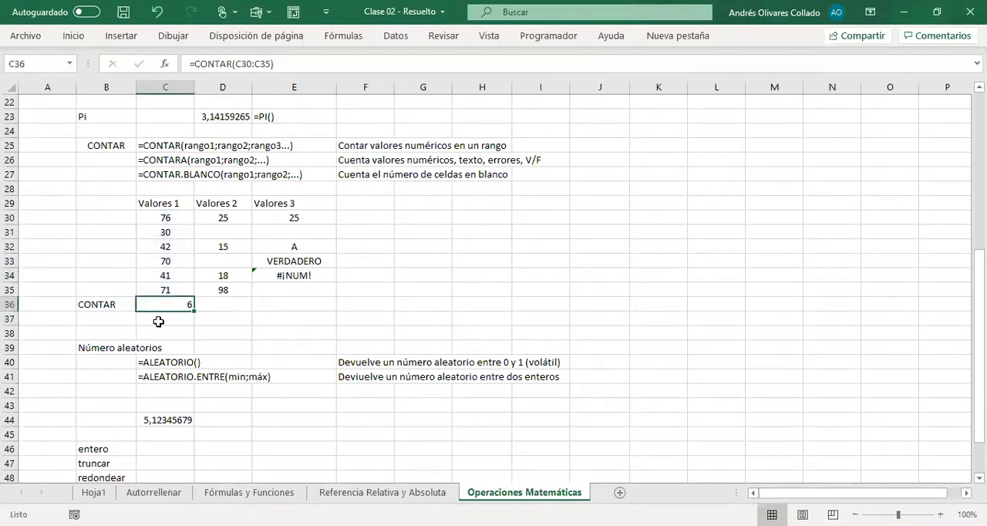
left_click(159, 322)
type("'")
key("ctrl+v")
key("Return")
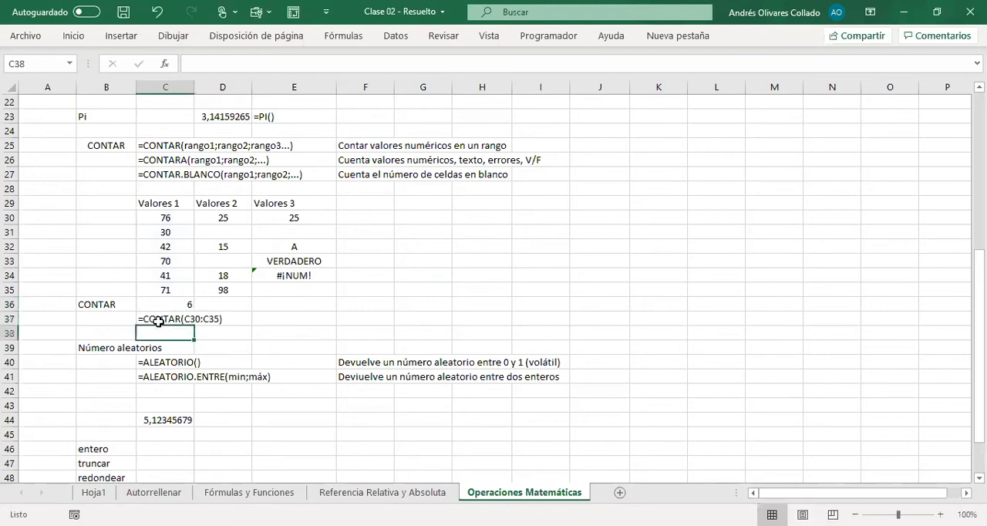
Step: Widen column C just enough to hold the =CONTAR(C30:C35) note within its cell
double_click(192, 87)
left_click_drag(309, 87, 243, 87)
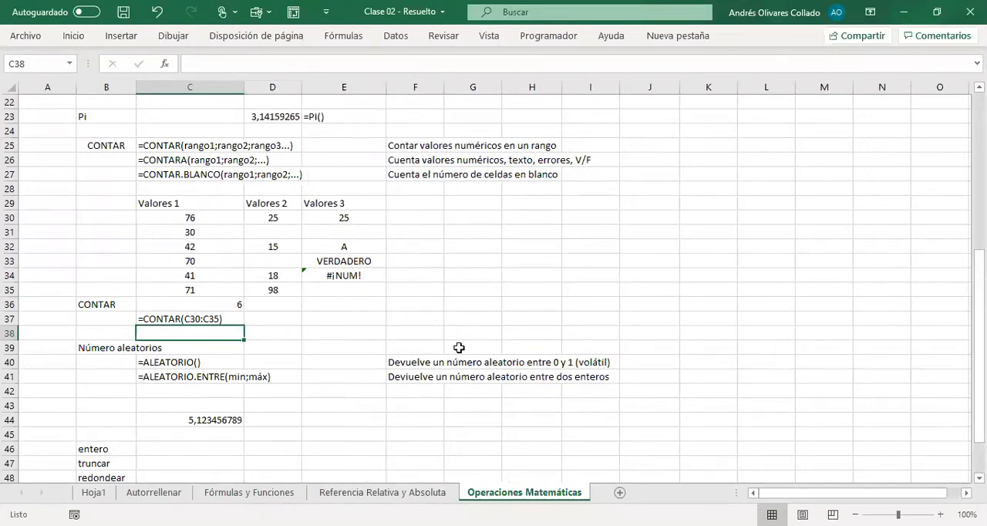
left_click(459, 347)
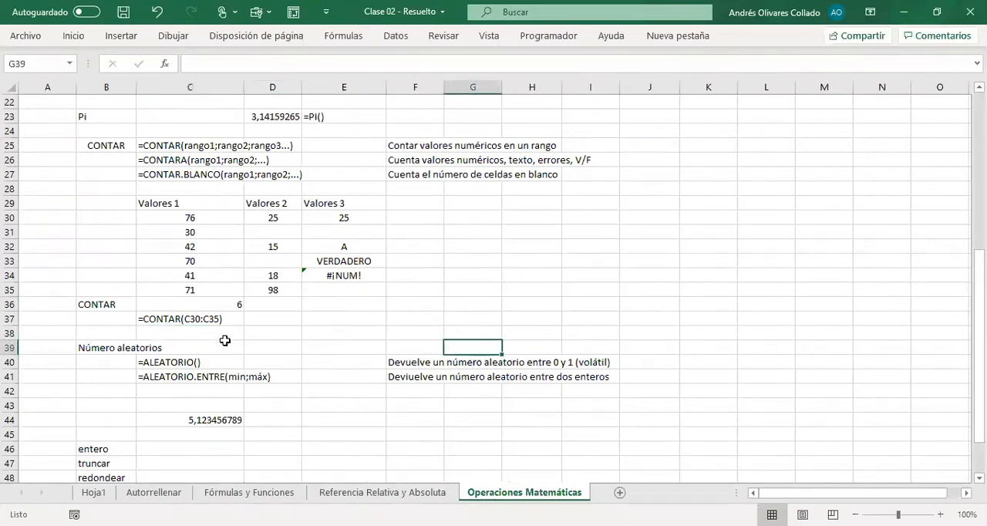
Step: Fill the CONTAR formula from C36 across to D36 to count the Valores 2 column
left_click_drag(265, 219, 282, 303)
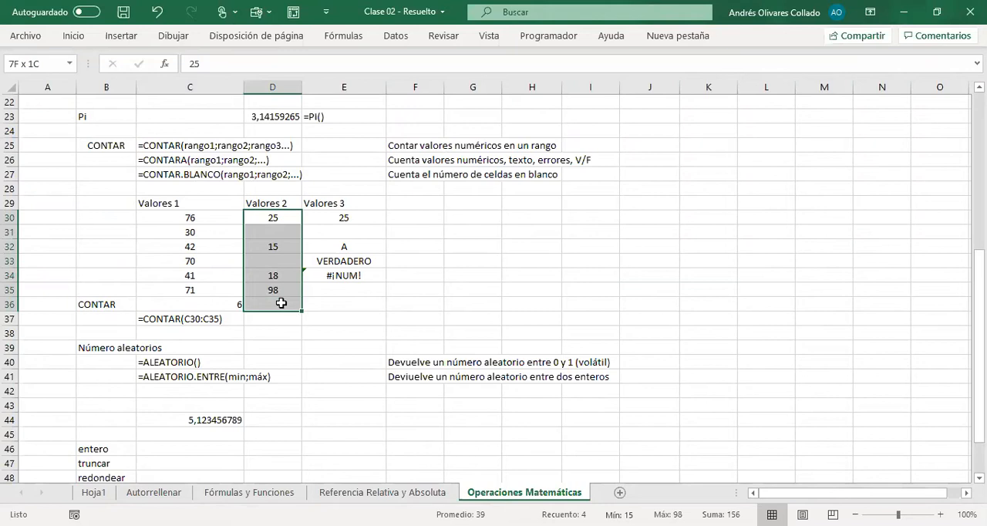
left_click(165, 318)
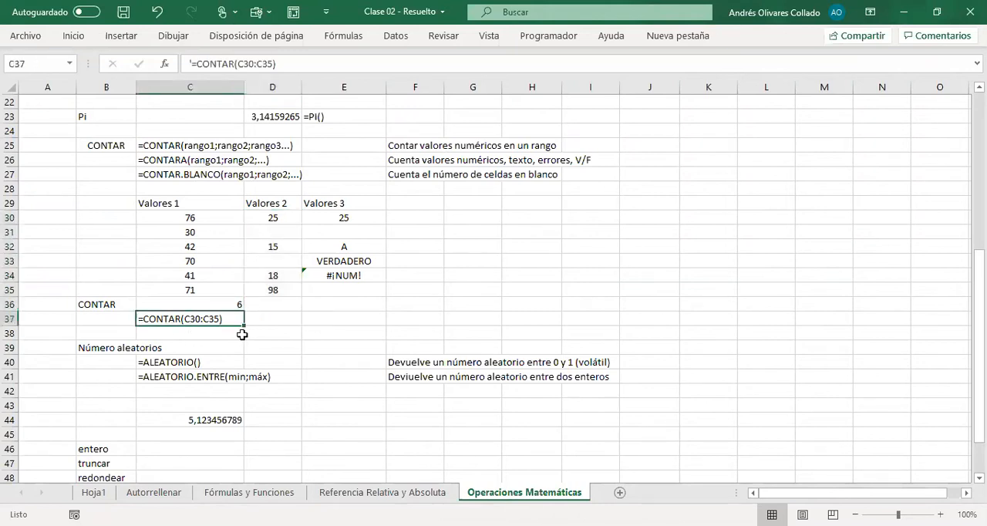
left_click(239, 290)
left_click(241, 306)
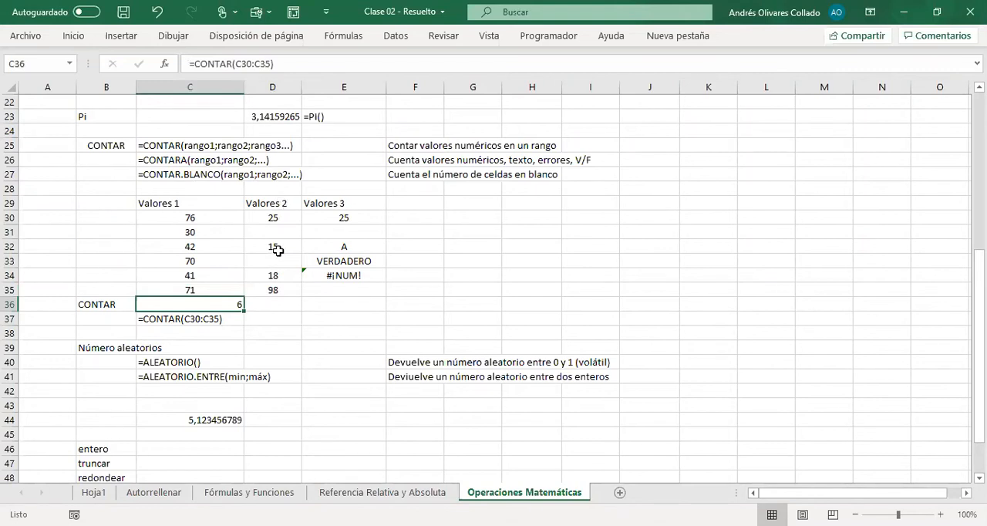
left_click_drag(246, 311, 292, 309)
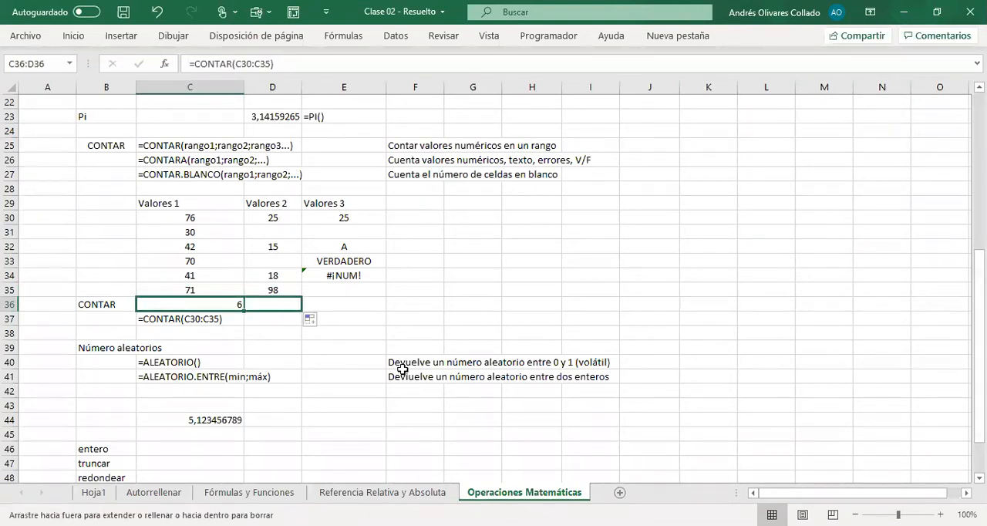
Step: Review the CONTAR formula in D36 against the filled and blank cells of the Valores 2 column
left_click_drag(403, 370, 309, 321)
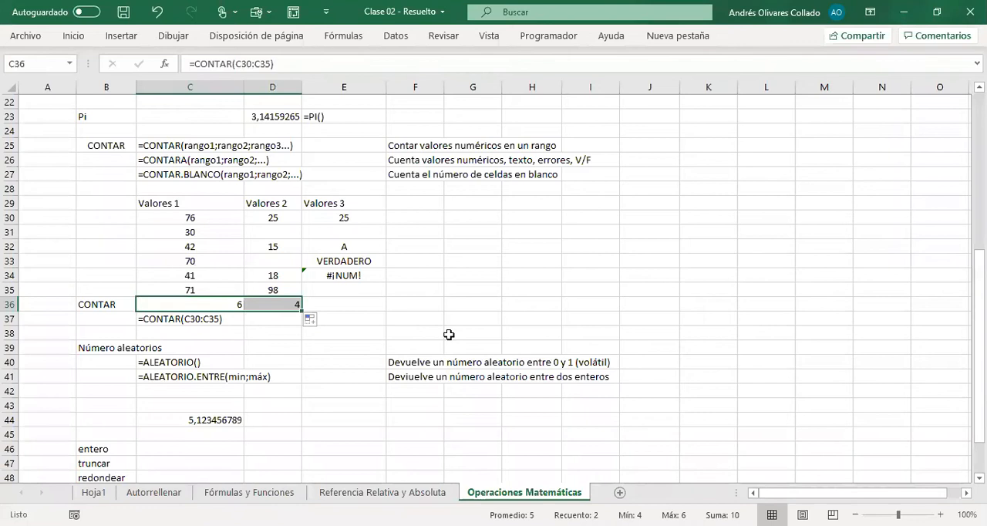
left_click(279, 305)
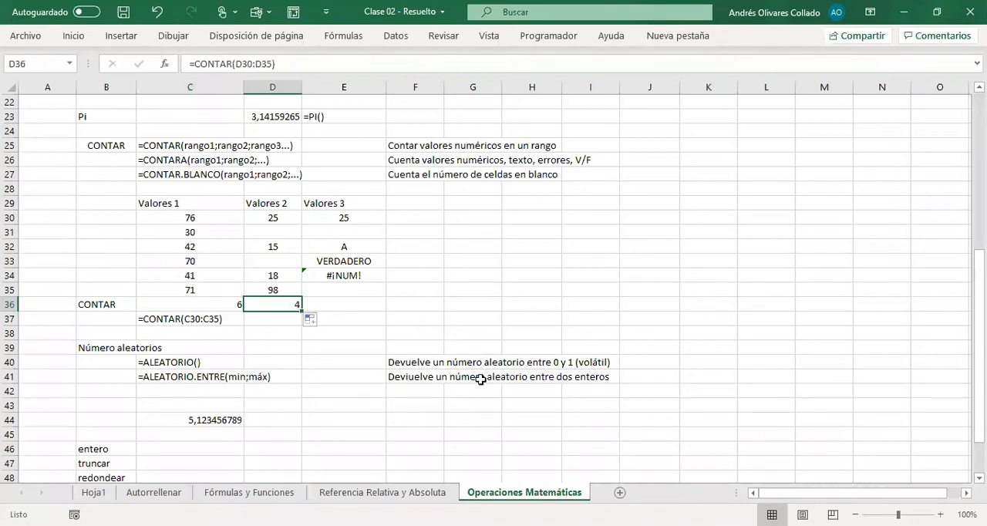
left_click(285, 216)
key("Down")
key("Down")
key("Down")
key("Down")
key("Down")
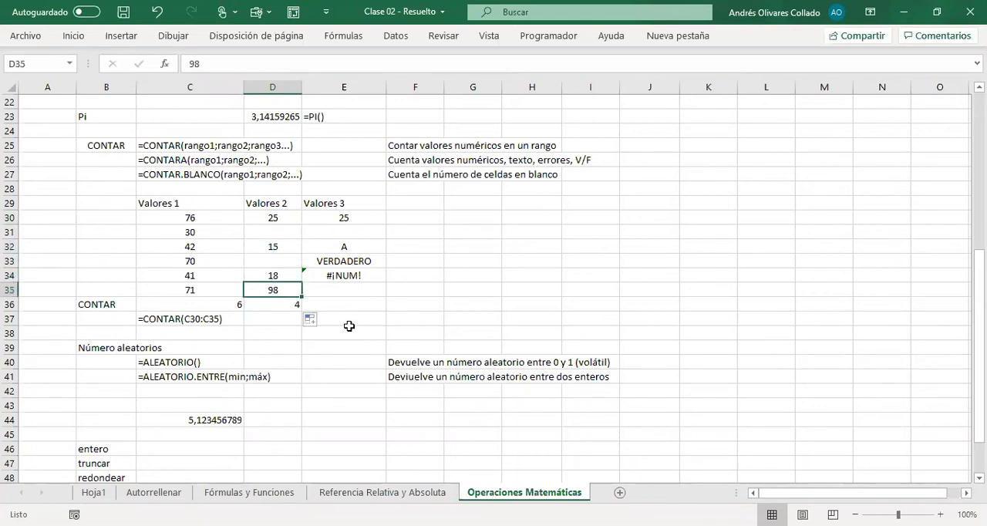
left_click(276, 306)
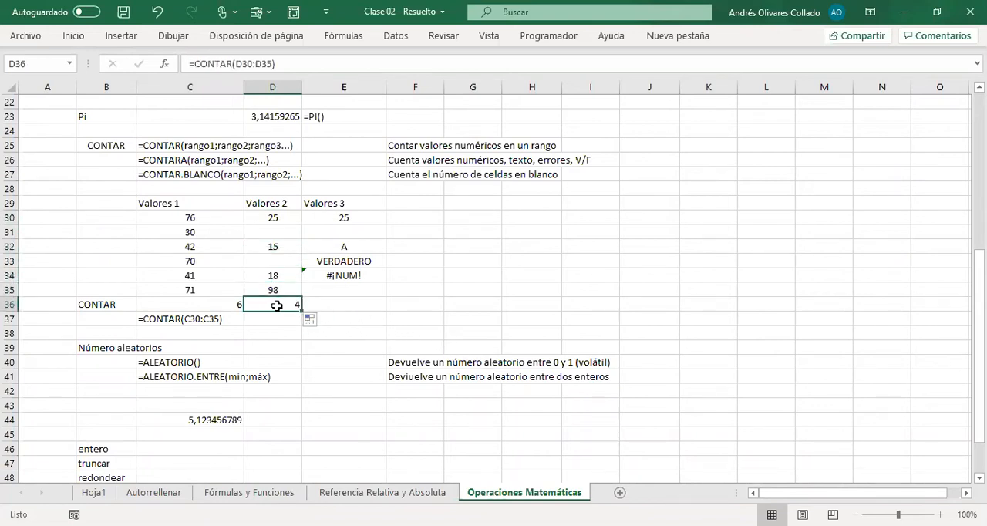
Step: Inspect the Valores 3 entries one by one to see what kind of content each cell in E30:E34 holds
left_click_drag(360, 217, 371, 288)
left_click(359, 218)
key("Down")
key("Down")
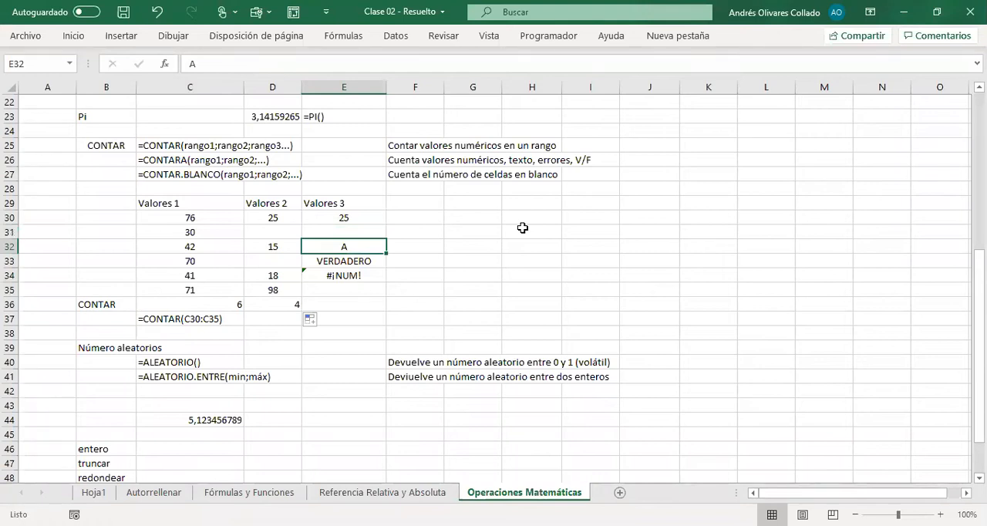
key("Down")
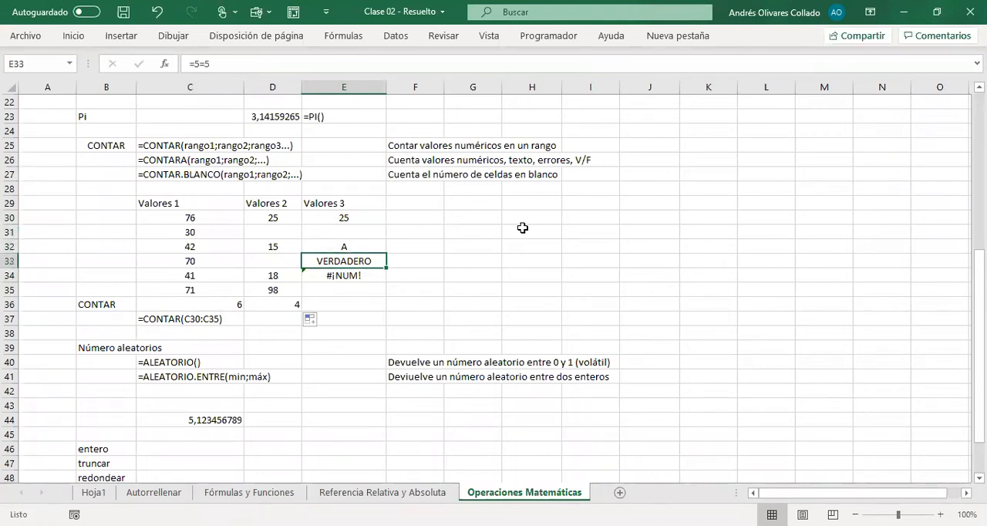
key("Down")
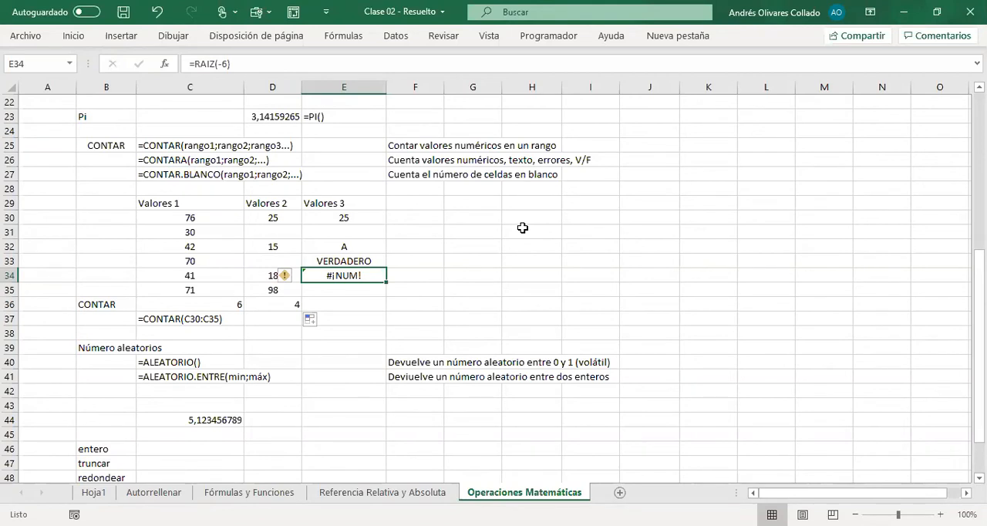
Step: Copy the CONTAR formula from D36 into E36 to count the numeric values of the Valores 3 column
key("Down")
key("Down")
key("Left")
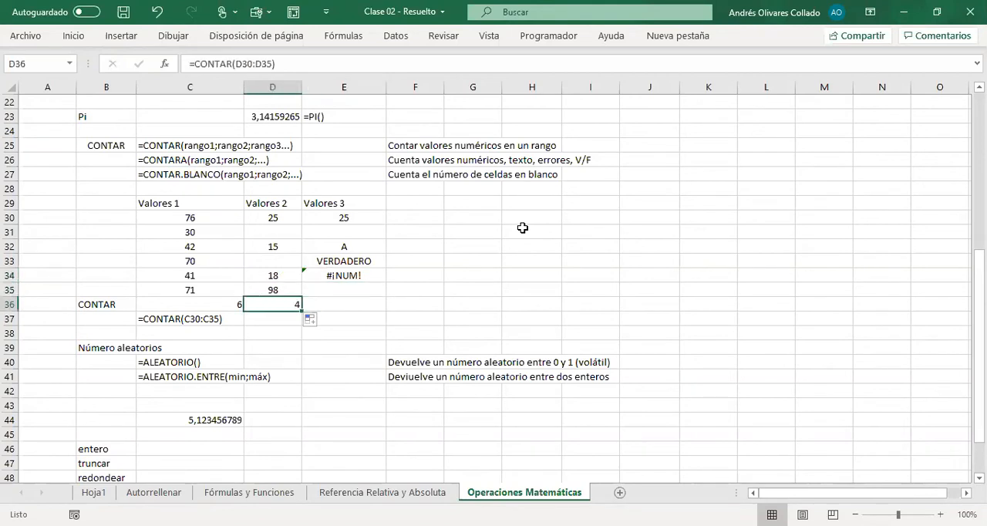
key("ctrl+c")
key("Right")
key("ctrl+v")
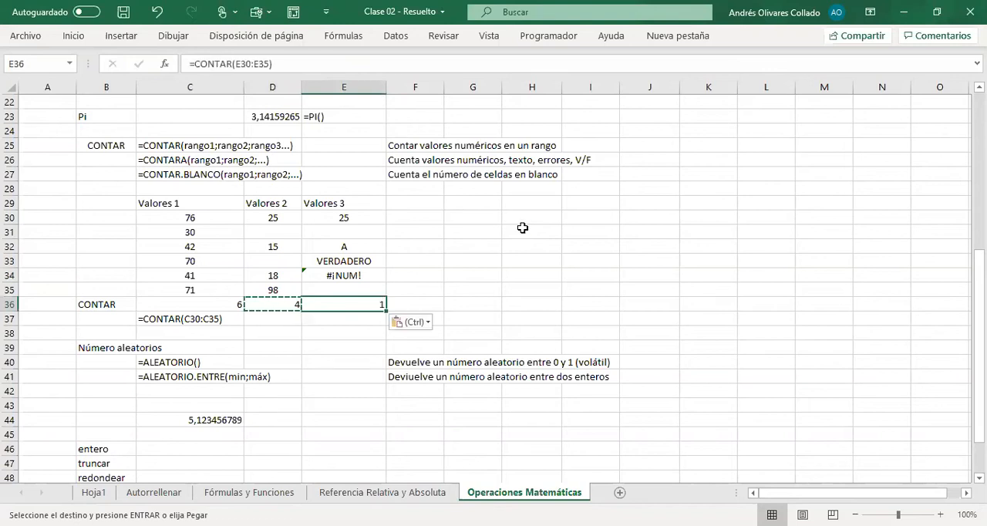
left_click(364, 215)
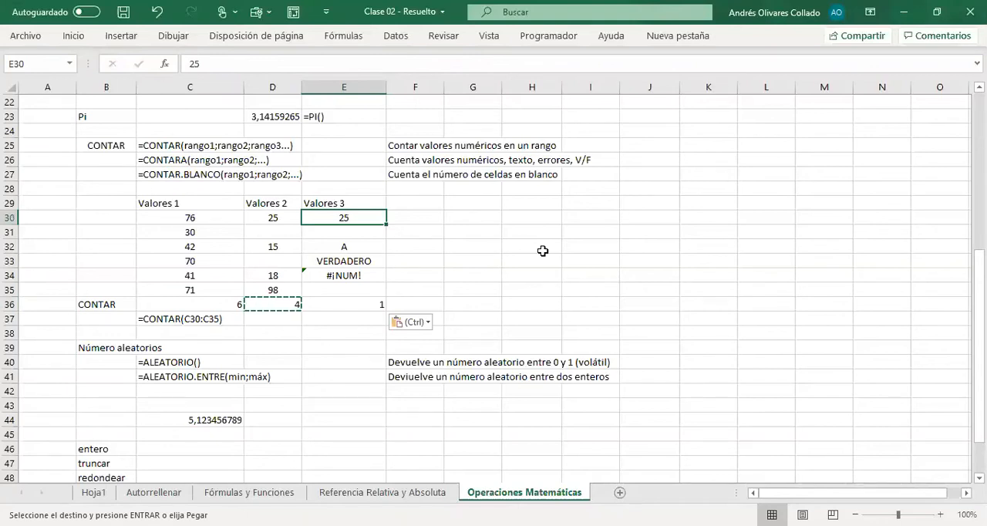
Step: Insert five blank rows above the Número aleatorios section, starting at row 39
left_click(11, 340)
left_click_drag(15, 354, 15, 405)
right_click(16, 405)
left_click(75, 267)
left_click(530, 348)
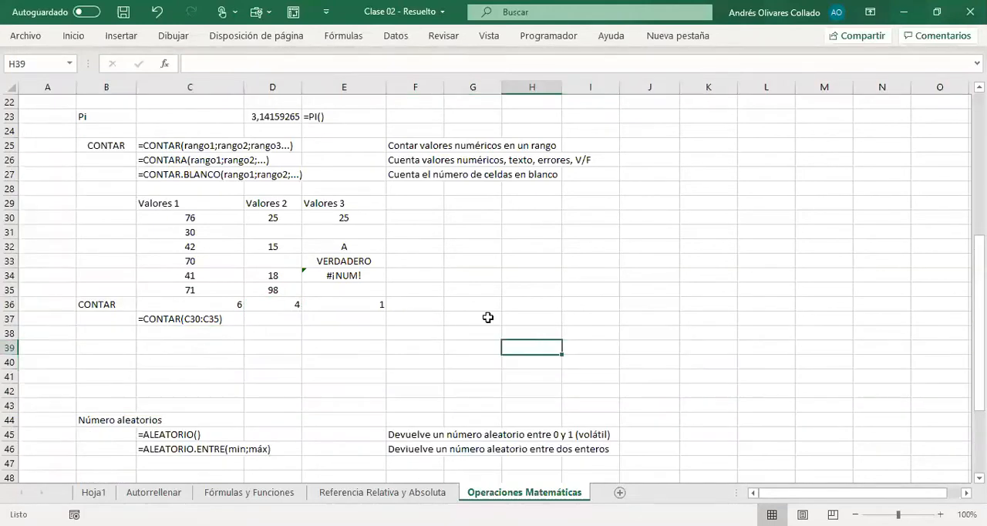
Step: Move the =CONTAR(C30:C35) text note from C37 to F36, beside the CONTAR results
left_click(473, 321)
left_click(169, 321)
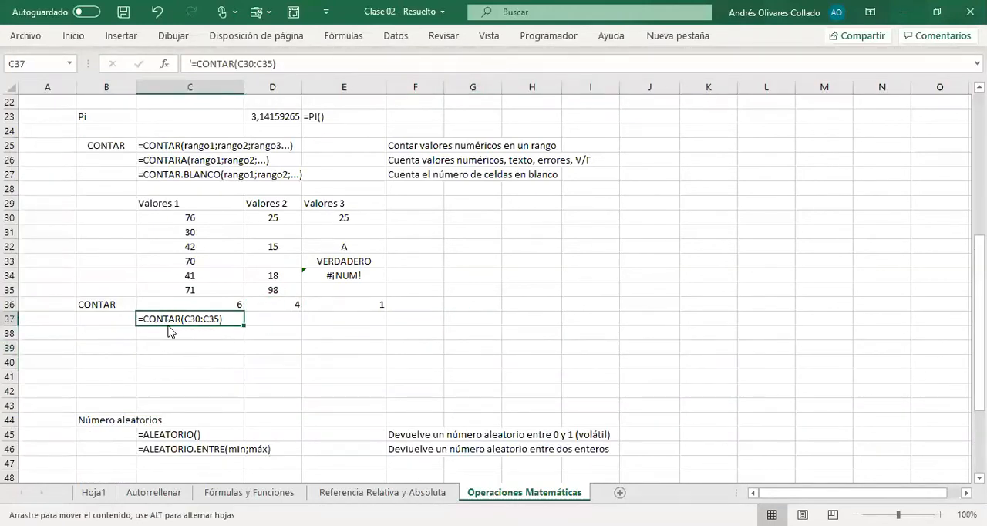
left_click_drag(170, 330, 445, 307)
left_click(509, 291)
left_click(427, 307)
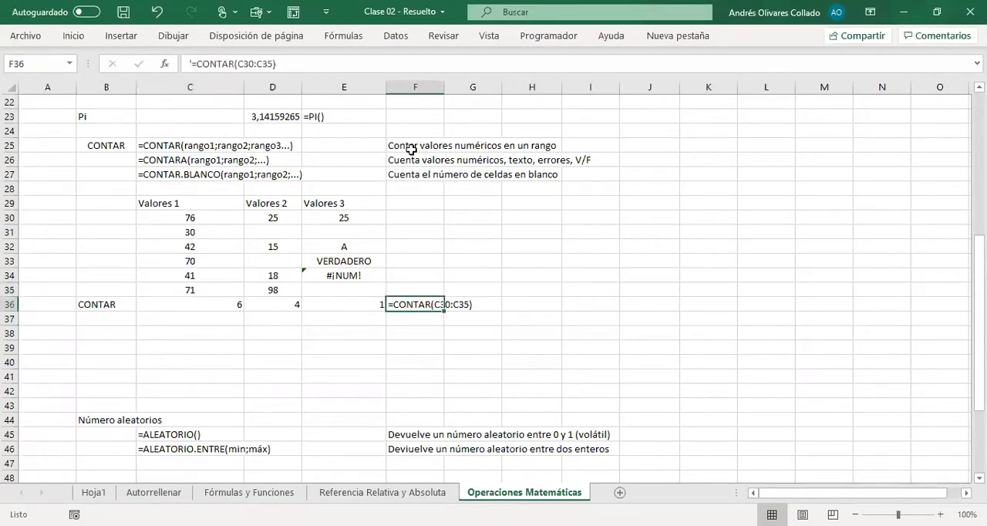
Step: Replace the cell range in the F36 note with RANGO so that it reads =CONTAR(RANGO)
left_click_drag(238, 64, 269, 62)
type("RANGO5")
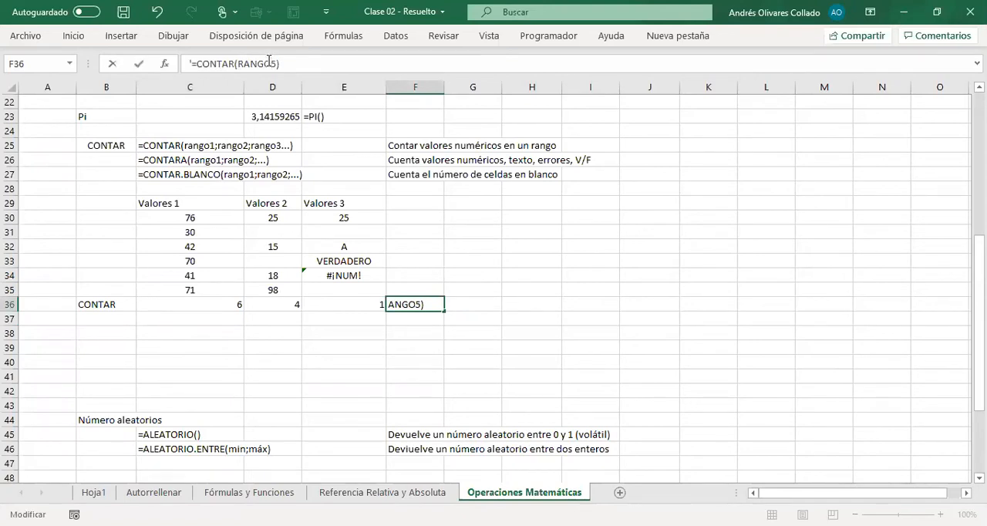
key("BackSpace")
key("Return")
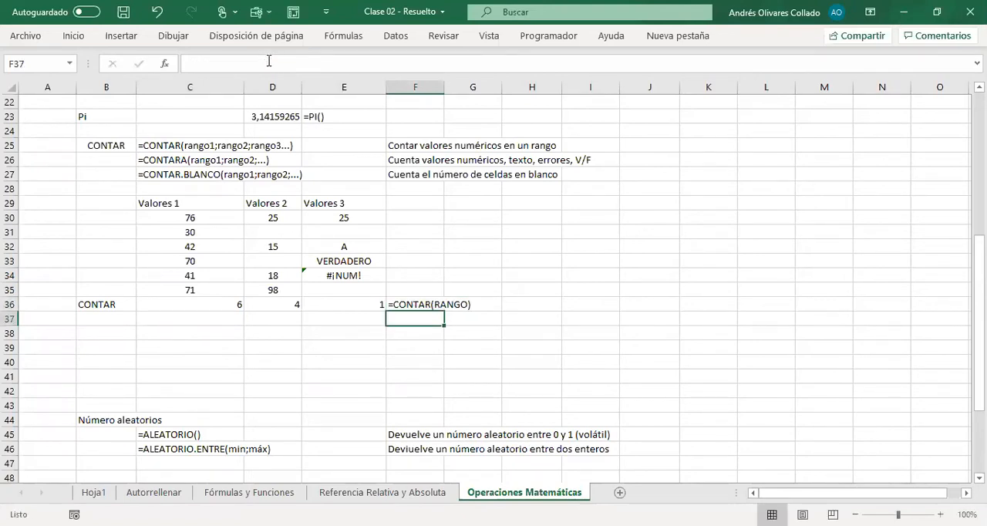
Step: Count the blank cells of the Valores 2 column in D37 with the formula =CONTAR.BLANCO(D30:D35)
left_click(194, 318)
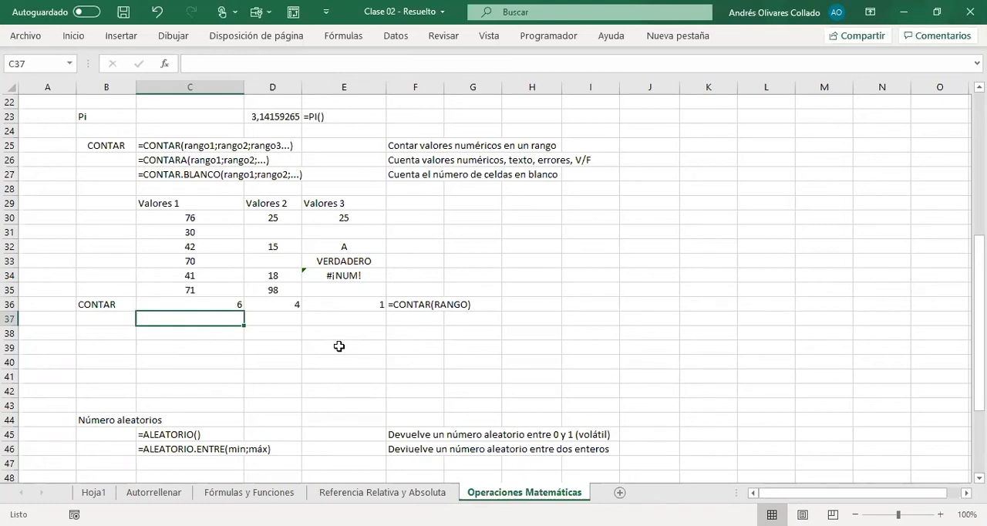
key("Right")
type("=")
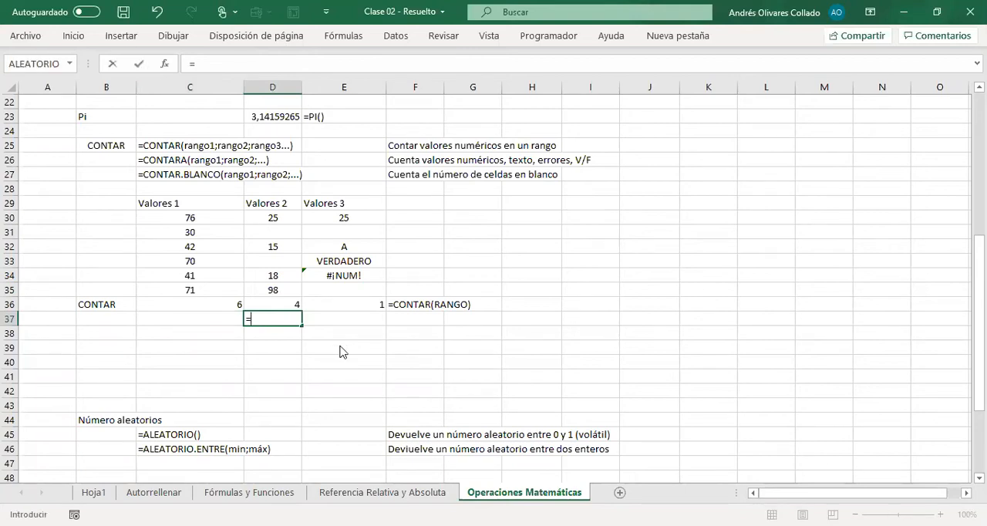
type("CONTAR.BLANCO(")
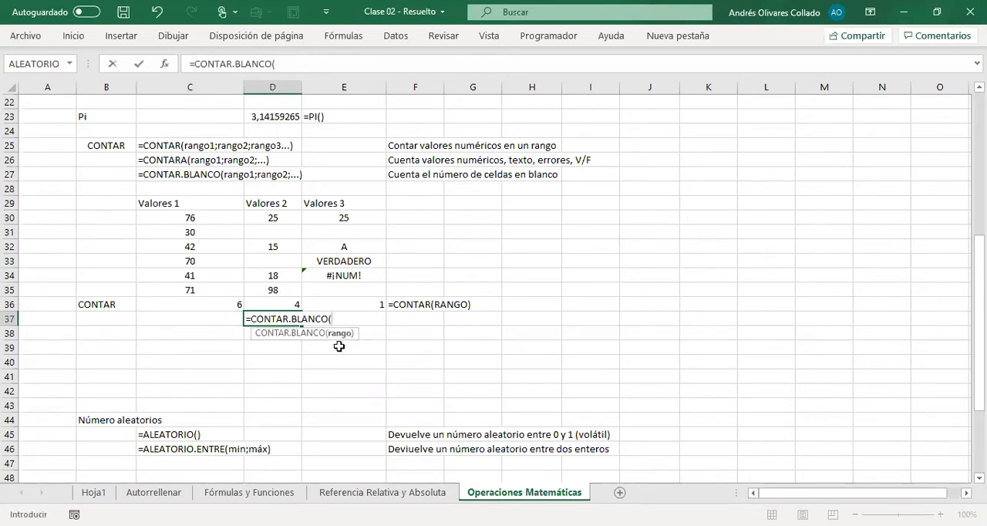
left_click(287, 223)
key("shift+Down")
key("shift+Down")
key("shift+Down")
key("shift+Down")
key("shift+Down")
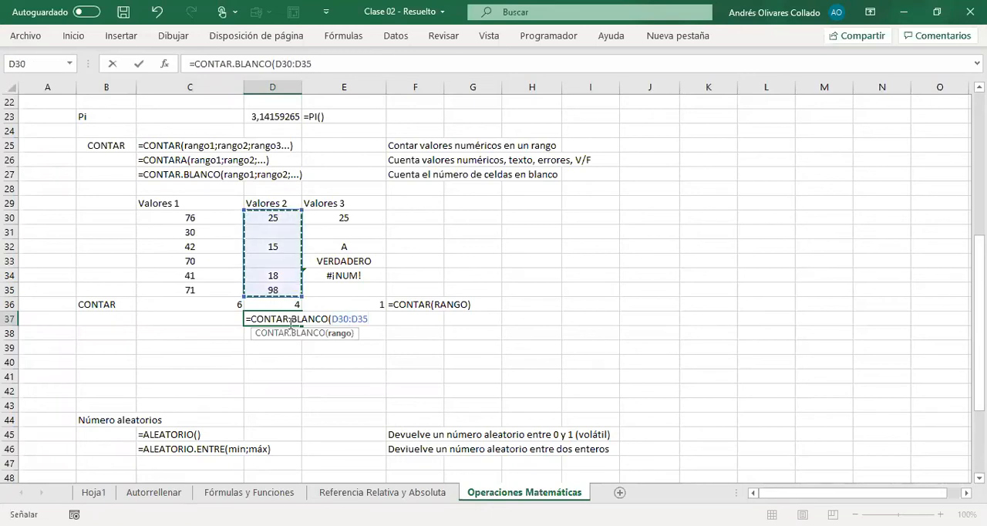
type(")")
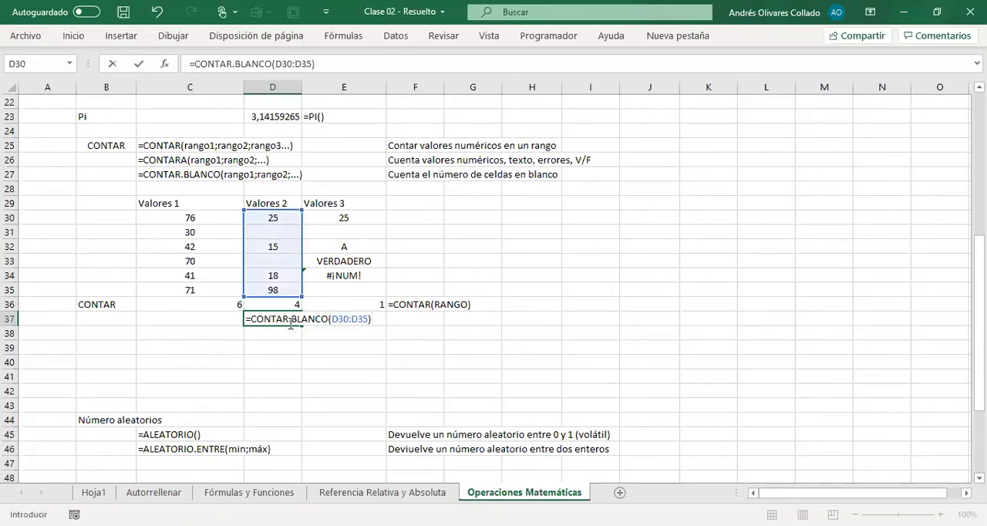
key("Return")
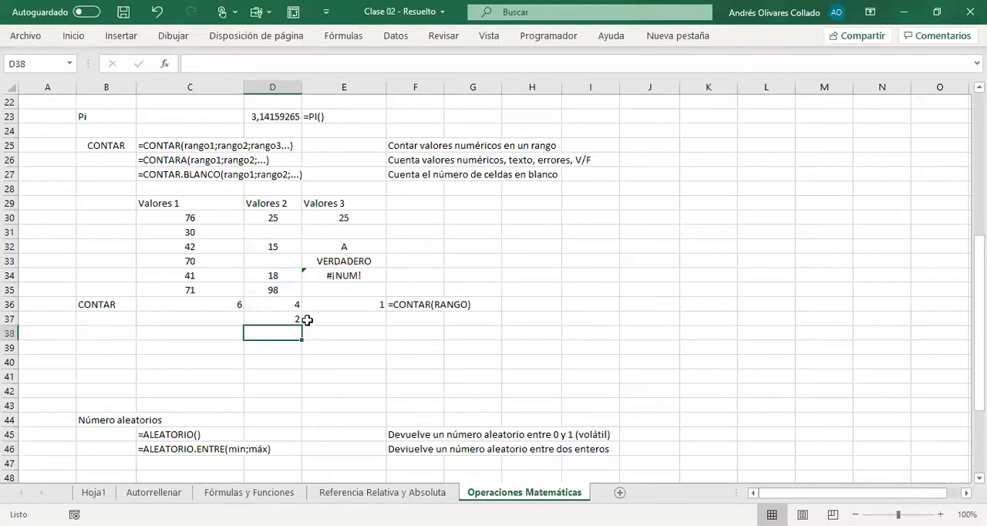
left_click(286, 233)
left_click(287, 260, "ctrl")
Step: Copy the D37 formula into F37 as the literal text note =CONTAR.BLANCO(D30:D35)
left_click(297, 320)
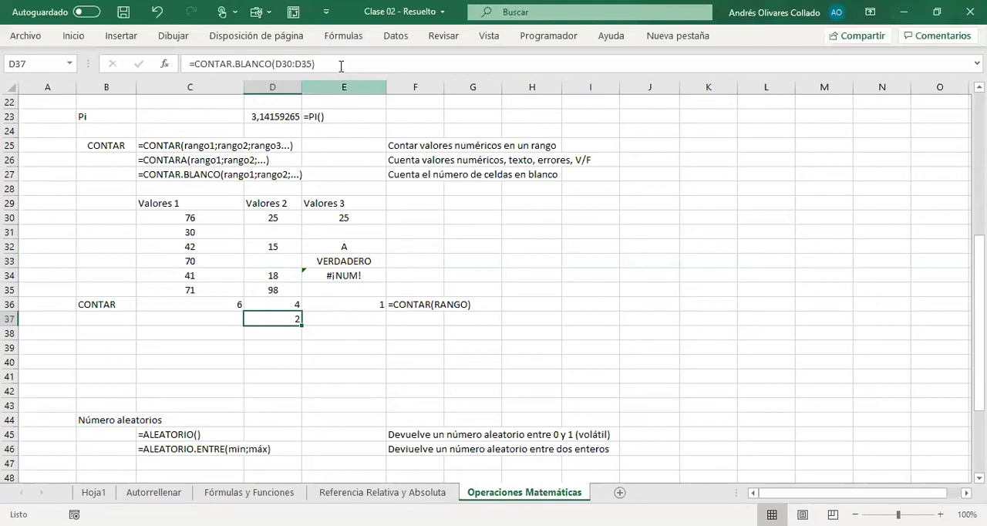
left_click_drag(355, 66, 137, 71)
left_click(138, 64)
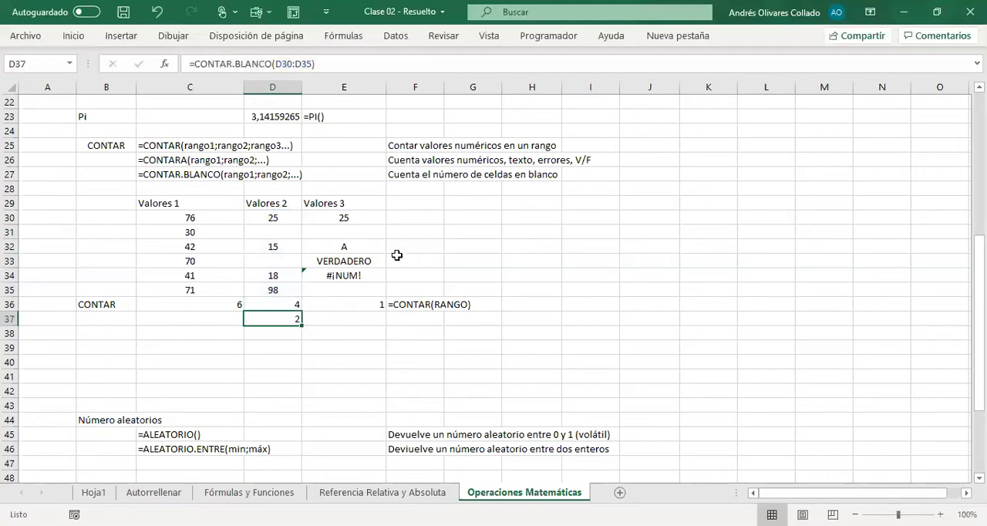
left_click(422, 321)
type("'")
key("ctrl+v")
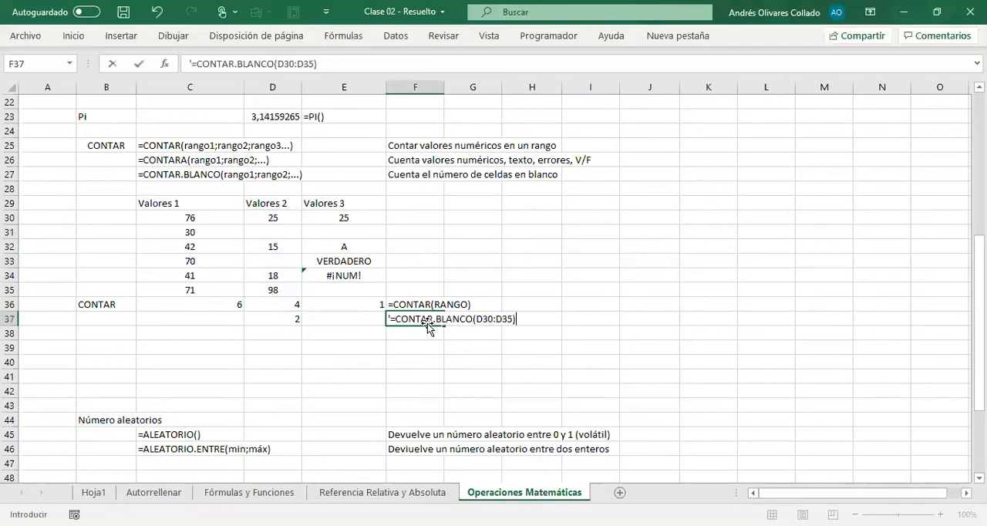
key("Return")
Step: Fill the CONTAR.BLANCO formula from D37 to C37 and E37 to cover the Valores 1 and Valores 3 columns
left_click(275, 321)
left_click_drag(301, 325, 180, 334)
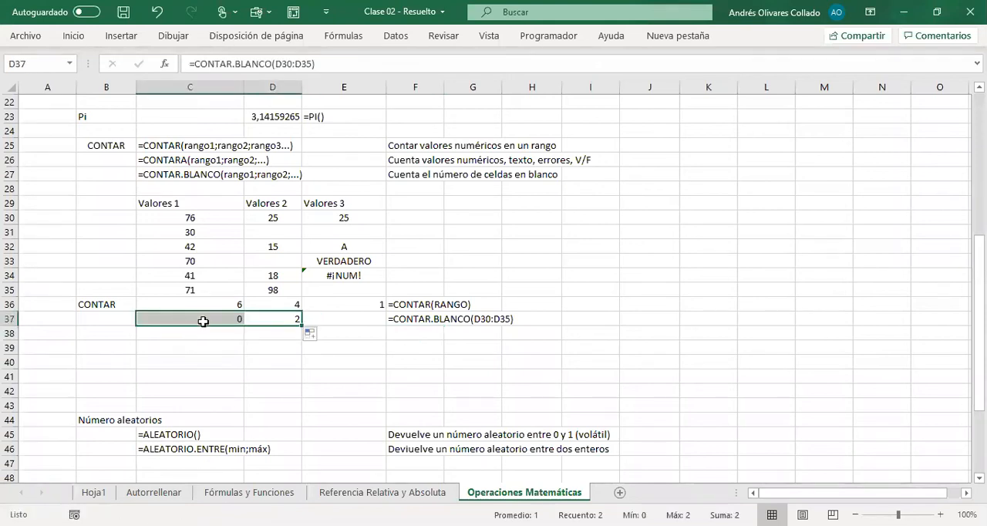
left_click(203, 319)
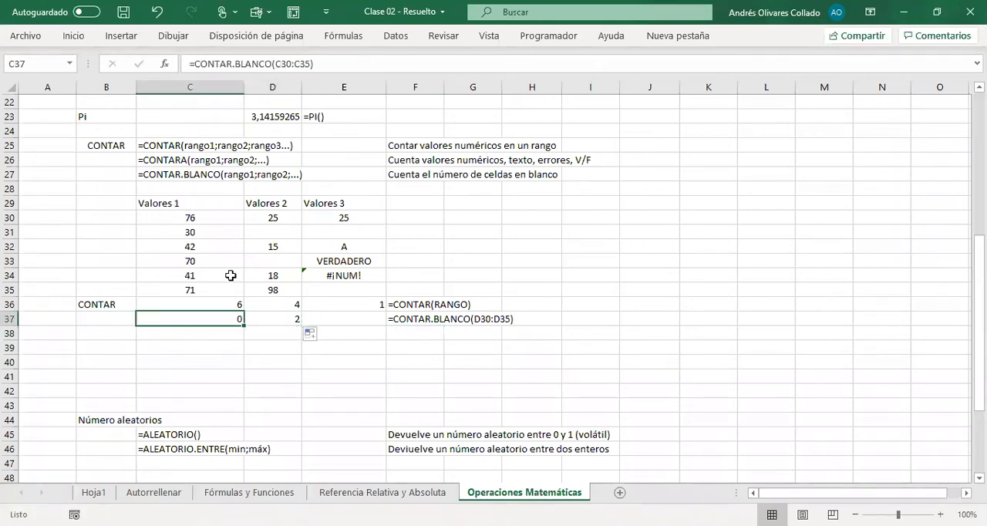
left_click(275, 322)
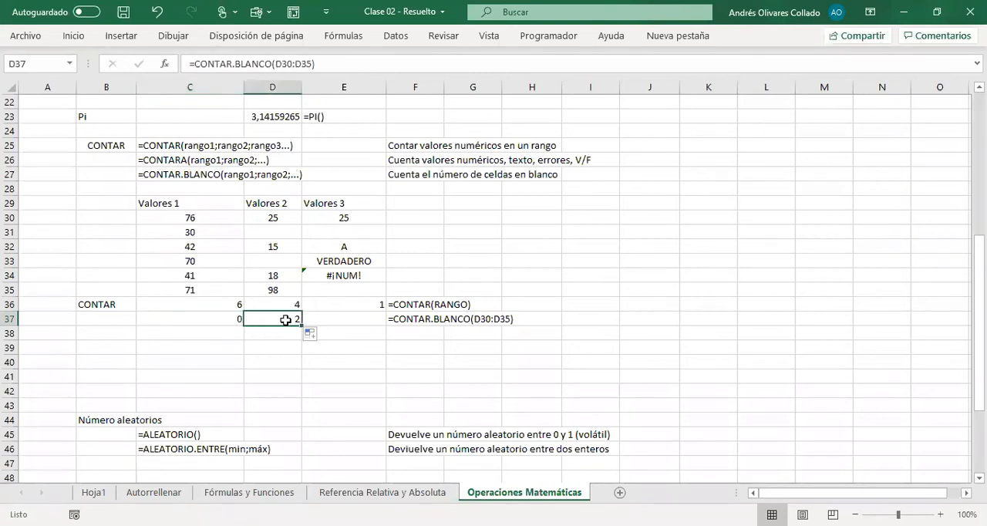
left_click_drag(301, 325, 358, 328)
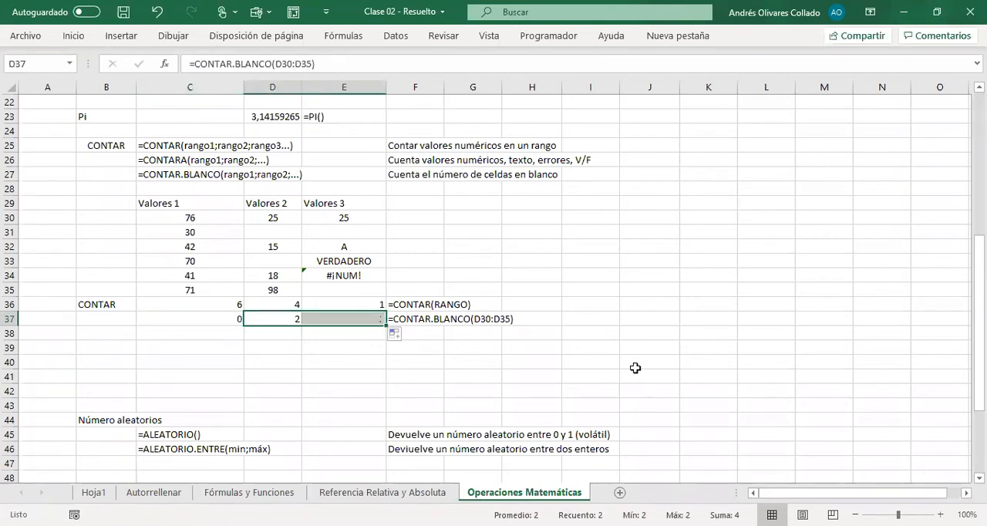
left_click(360, 235)
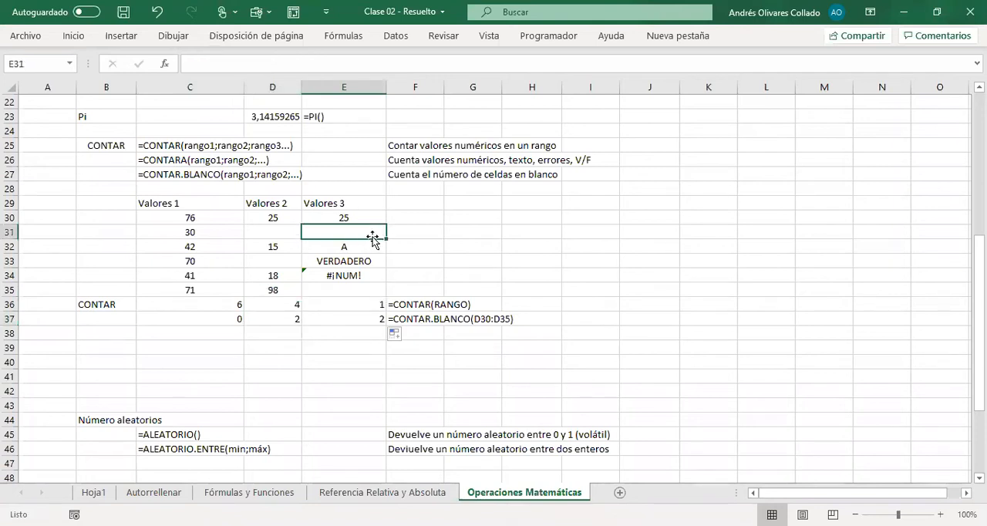
left_click(357, 290, "ctrl")
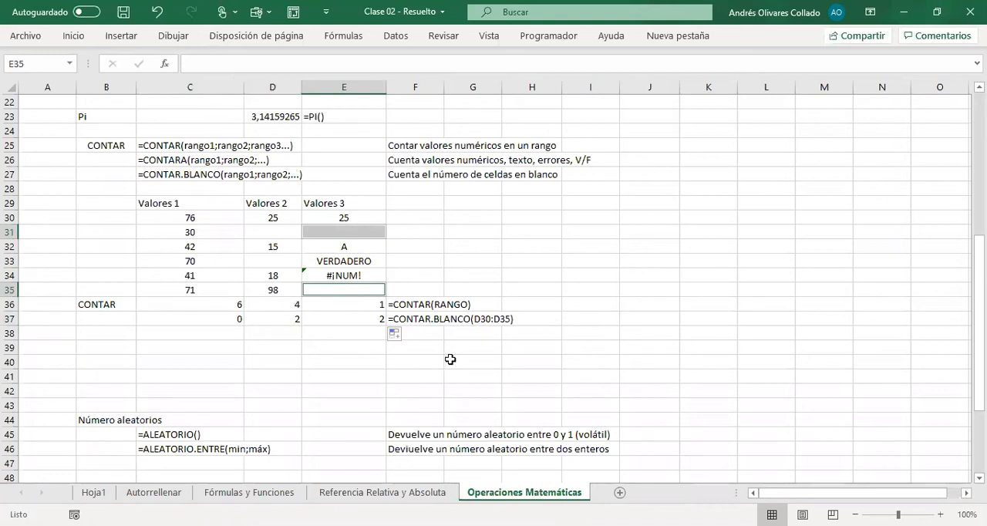
Step: Count the non-empty cells of the Valores 3 column in E38 with the formula =CONTARA(E30:E35)
left_click(353, 333)
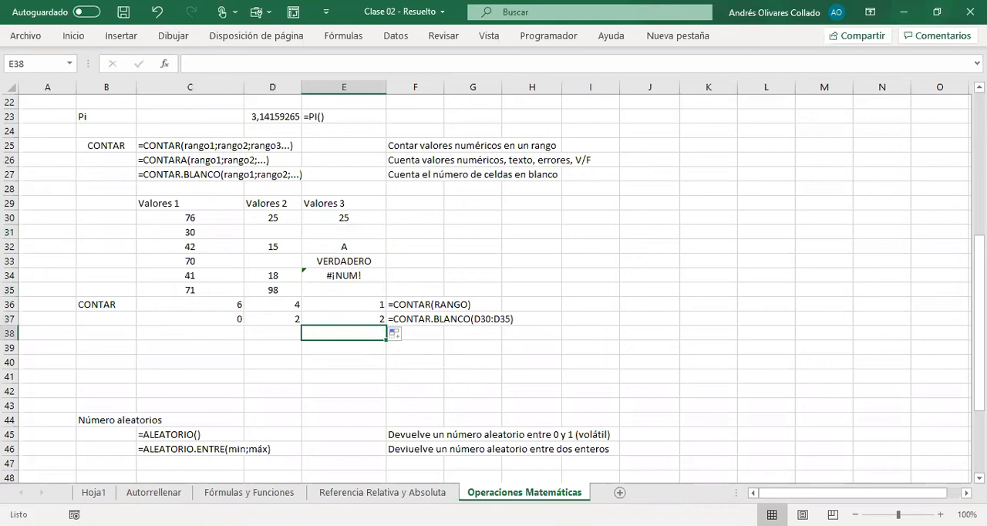
type("=")
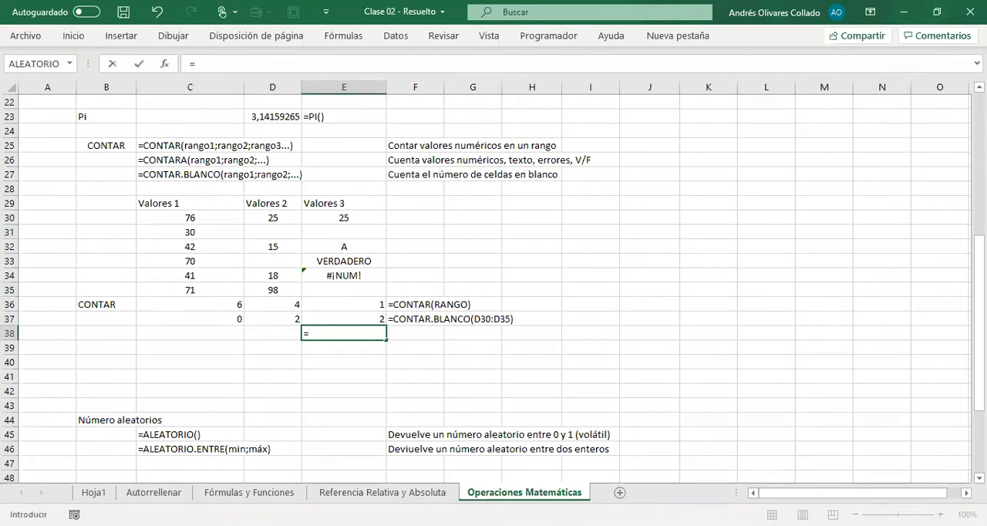
type("CONTARA(")
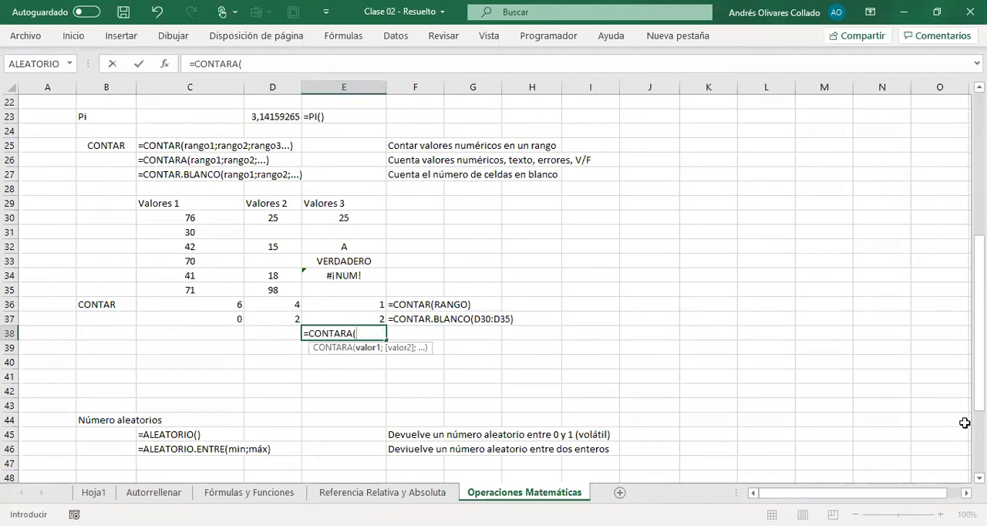
left_click(353, 212)
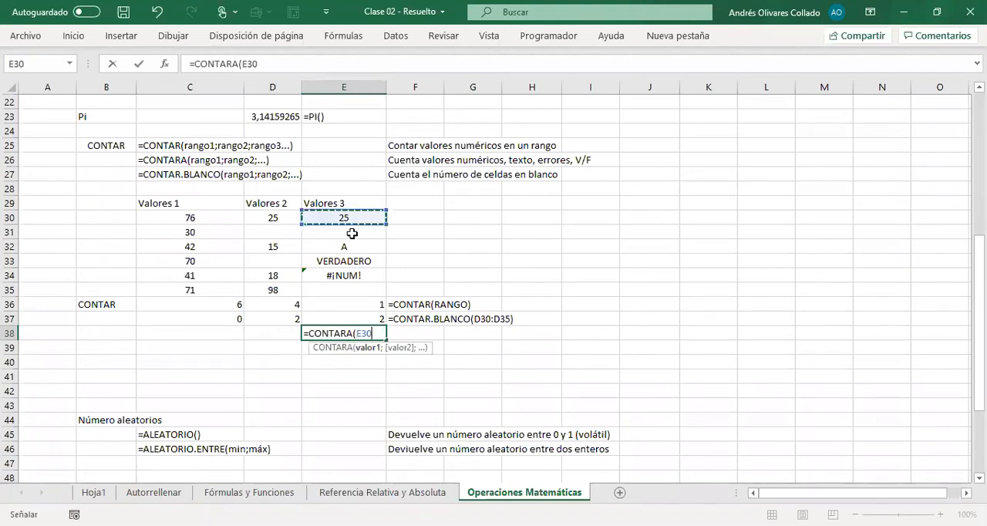
key("shift+Down")
key("shift+Down")
key("shift+Down")
key("shift+Down")
key("shift+Down")
type(")")
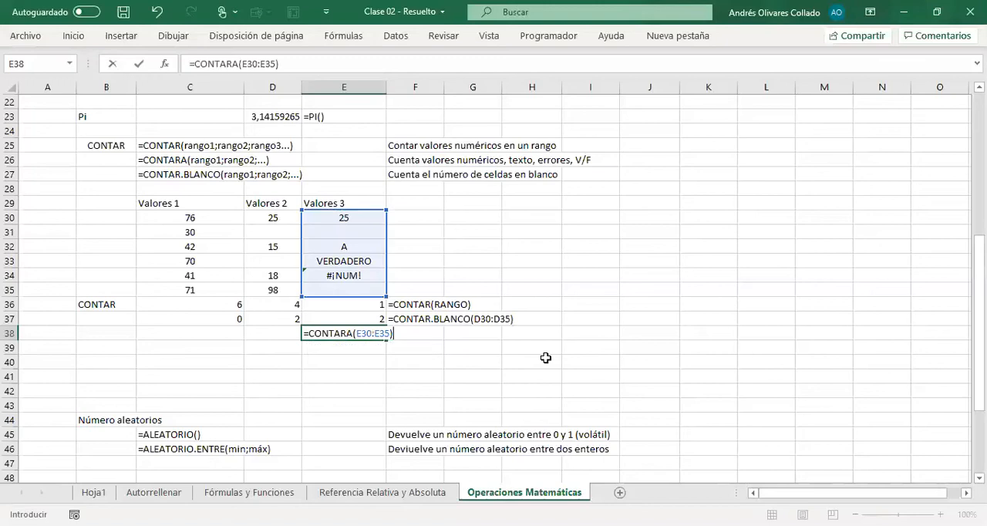
key("Return")
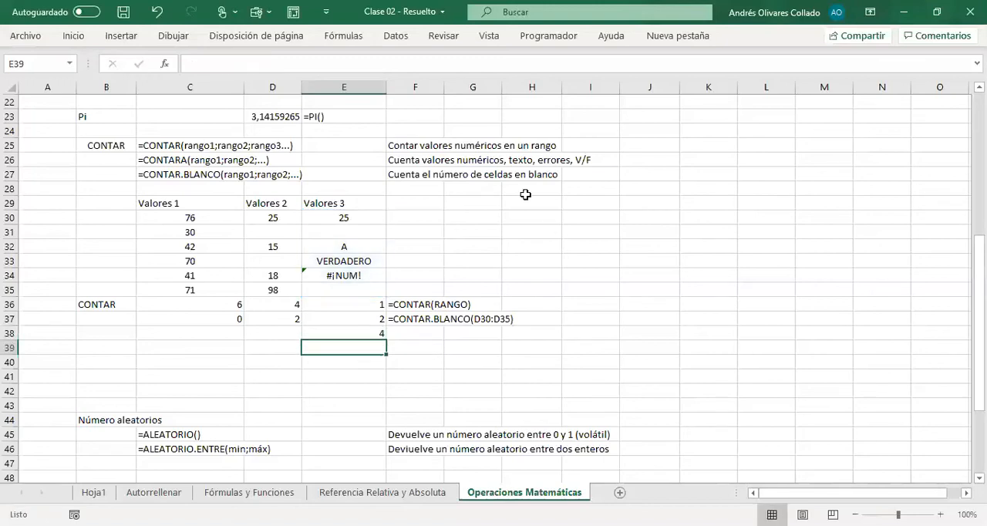
Step: Copy the E38 formula into F38 as the literal text note =CONTARA(E30:E35)
left_click(357, 330)
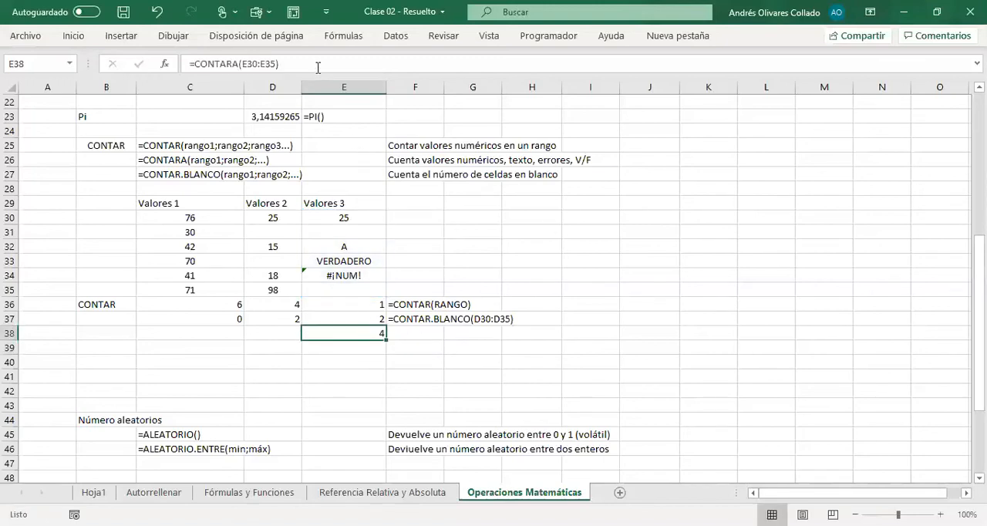
left_click_drag(315, 68, 156, 55)
key("Escape")
left_click(435, 334)
key("ctrl+v")
key("Return")
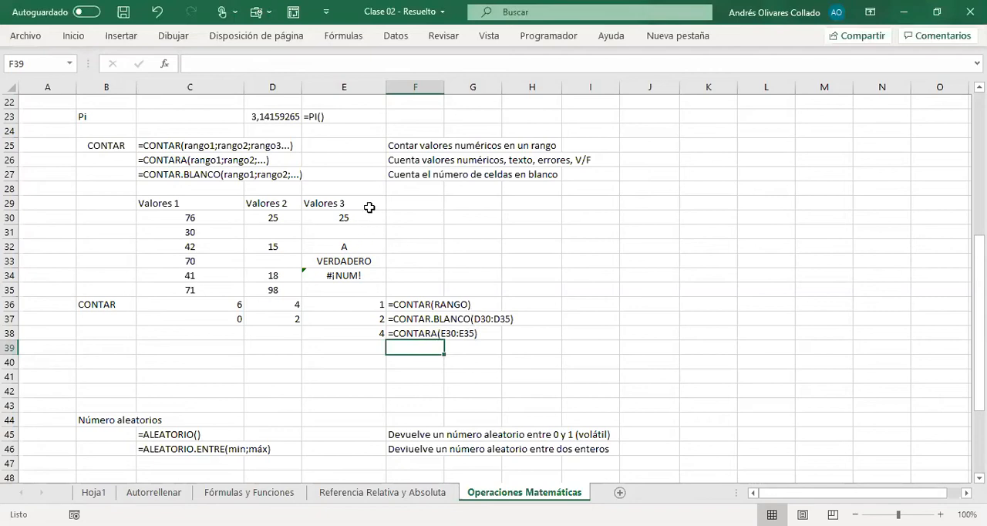
Step: Fill the CONTARA formula from E38 across D38 and C38 to cover the Valores 2 and Valores 1 columns
left_click(363, 220)
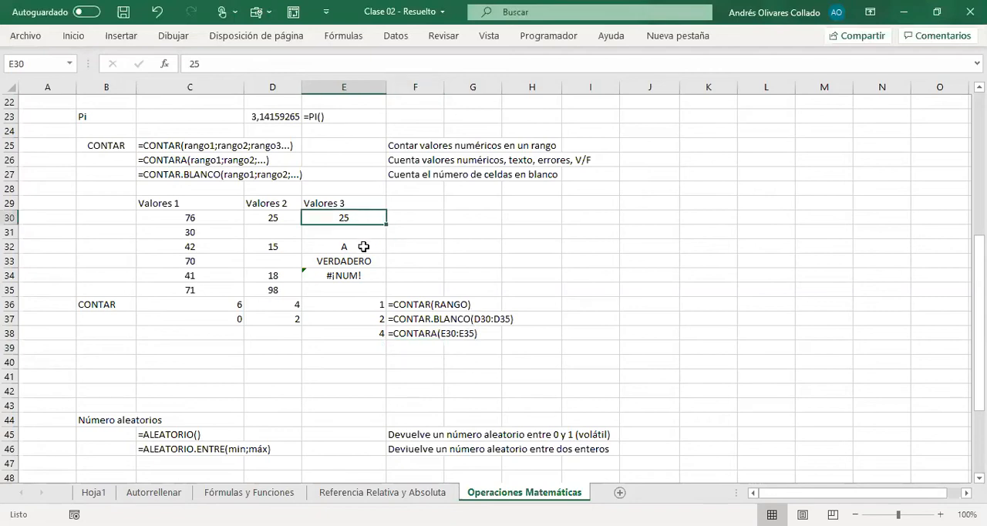
left_click(354, 246, "ctrl")
left_click(358, 261, "ctrl")
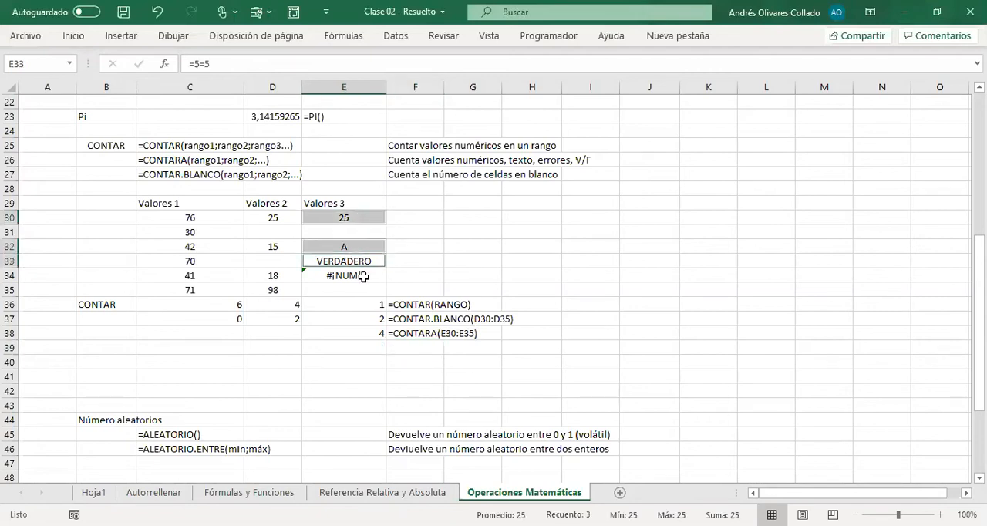
left_click(363, 277, "ctrl")
left_click(370, 336)
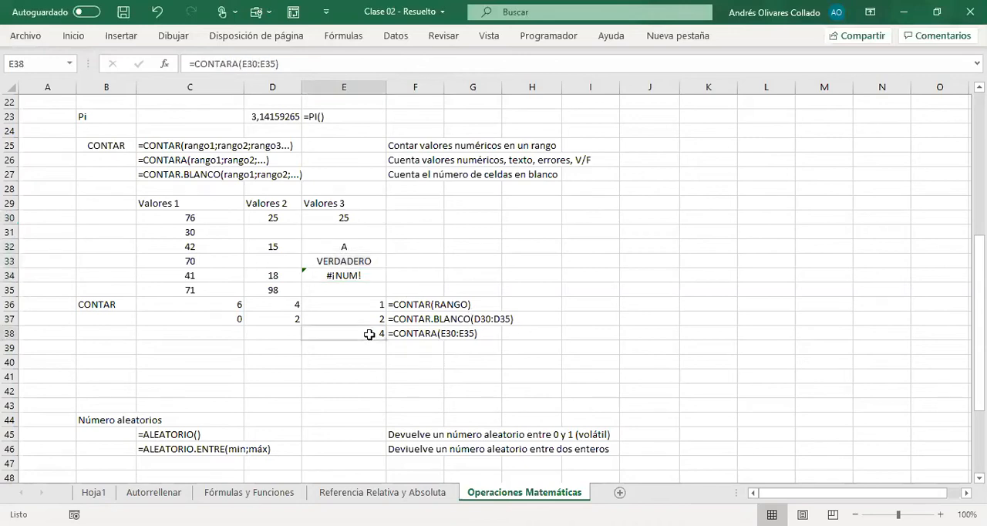
left_click_drag(386, 344, 182, 338)
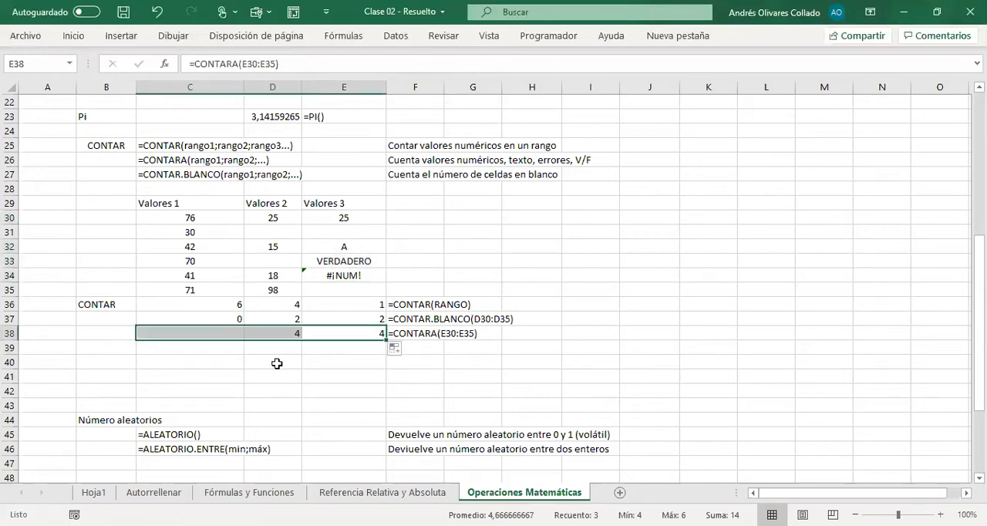
left_click(282, 374)
Step: Review the three Valores ranges in rows 30 to 35 against their counts and the syntax notes in F36:F38
left_click_drag(209, 218, 196, 287)
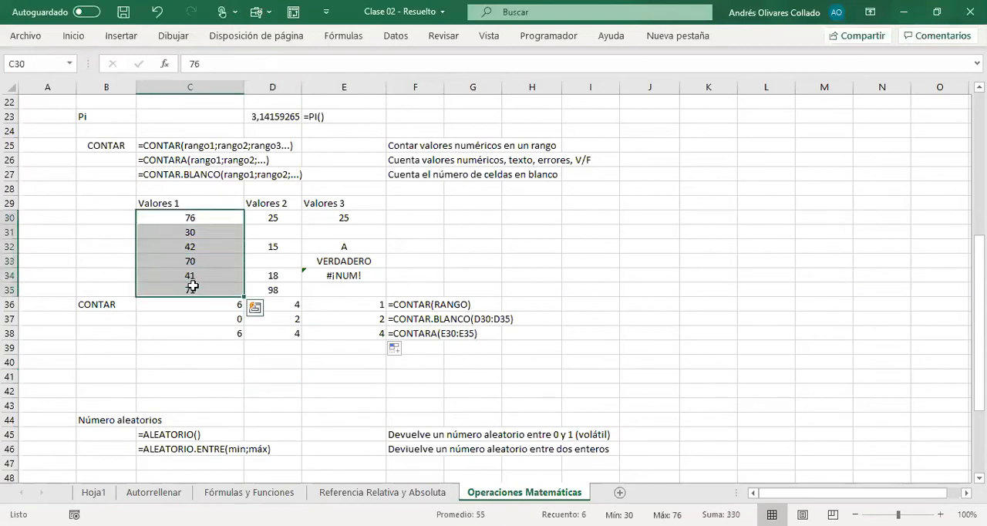
left_click_drag(275, 218, 271, 290)
left_click_drag(347, 219, 346, 293)
left_click(447, 260)
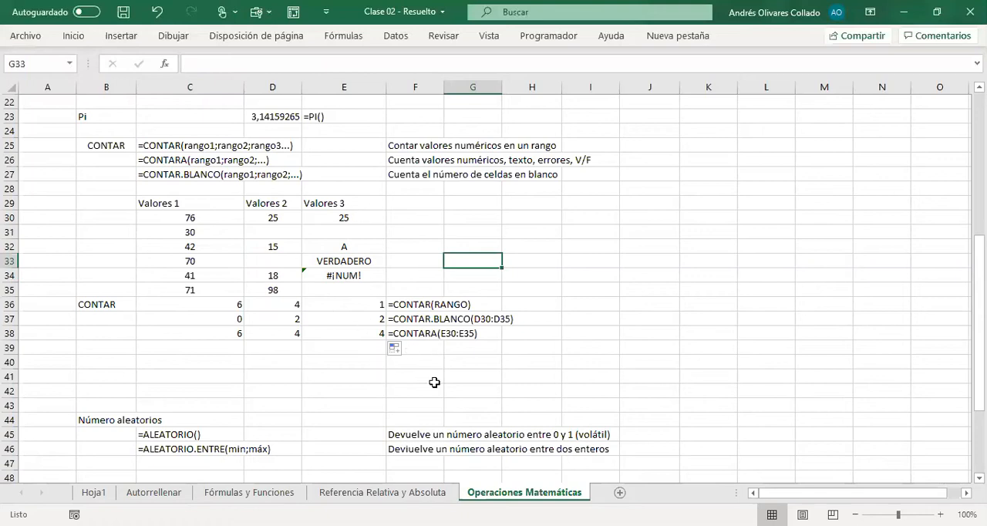
left_click_drag(409, 301, 418, 334)
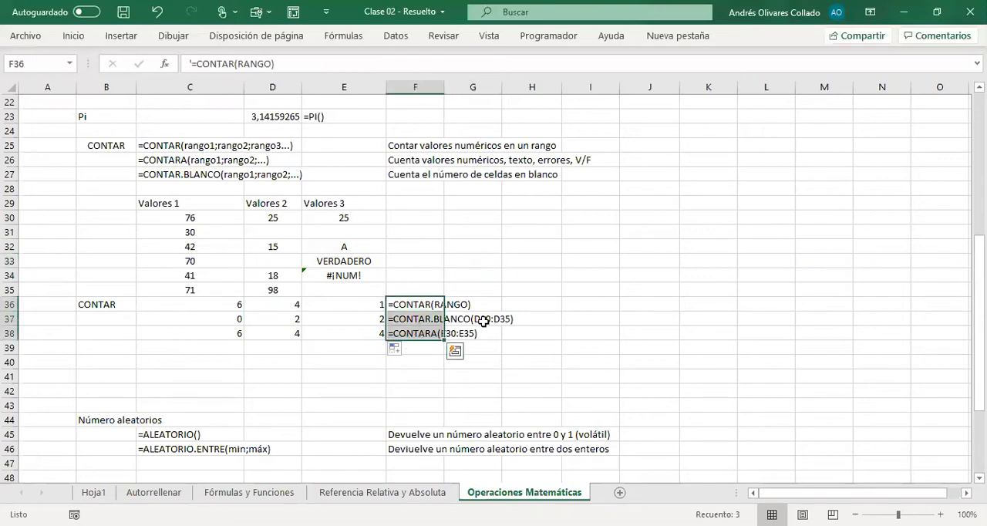
left_click(588, 324)
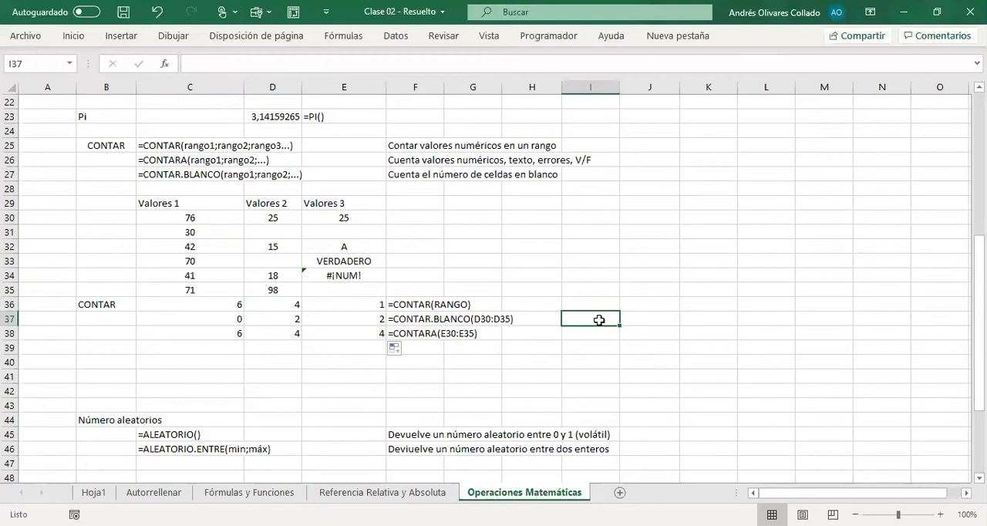
Step: Delete the empty rows 40 to 42 and the extra empty row left above the Número aleatorios heading
left_click(7, 358)
left_click_drag(6, 364, 6, 398)
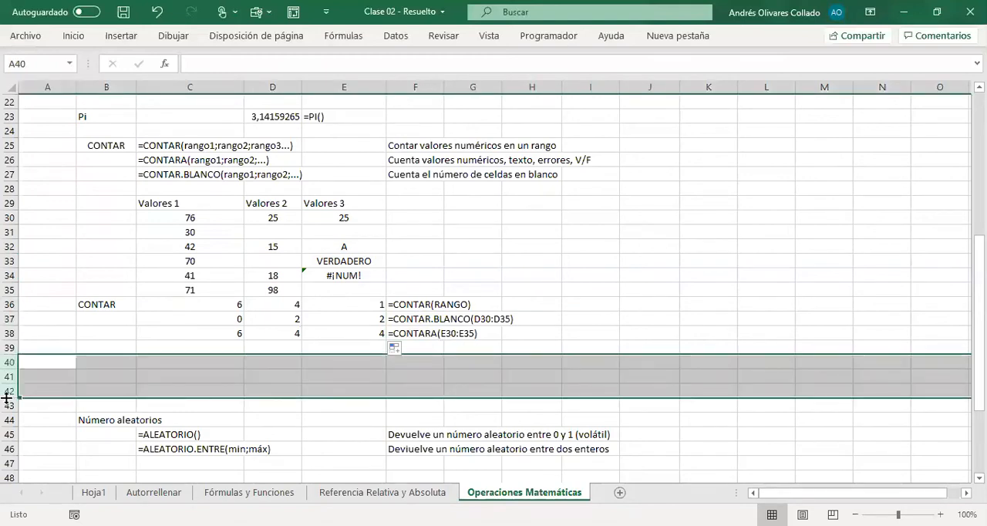
right_click(6, 398)
left_click(65, 286)
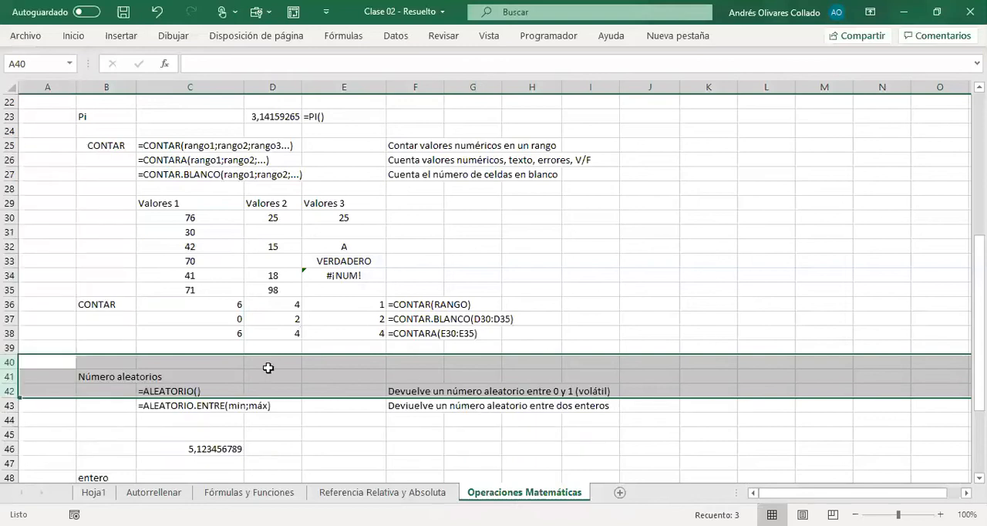
left_click(11, 361)
right_click(10, 361)
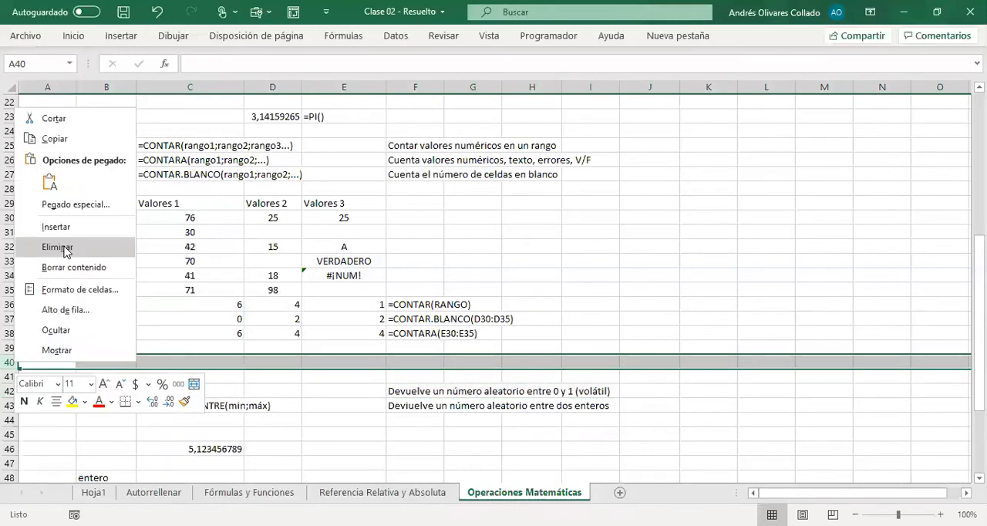
left_click(54, 248)
left_click(763, 302)
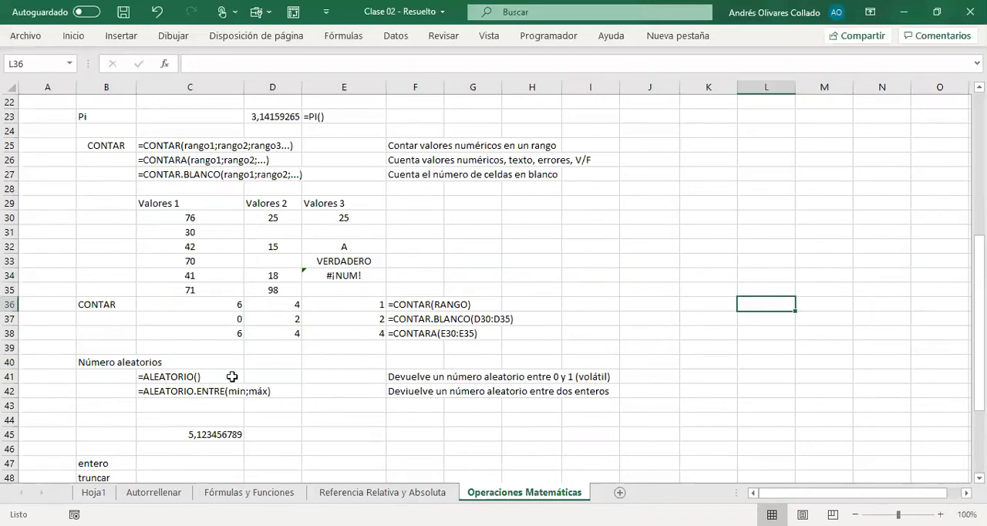
Step: Generate a random number between 0 and 1 in E41 with the formula =ALEATORIO()
left_click(317, 375)
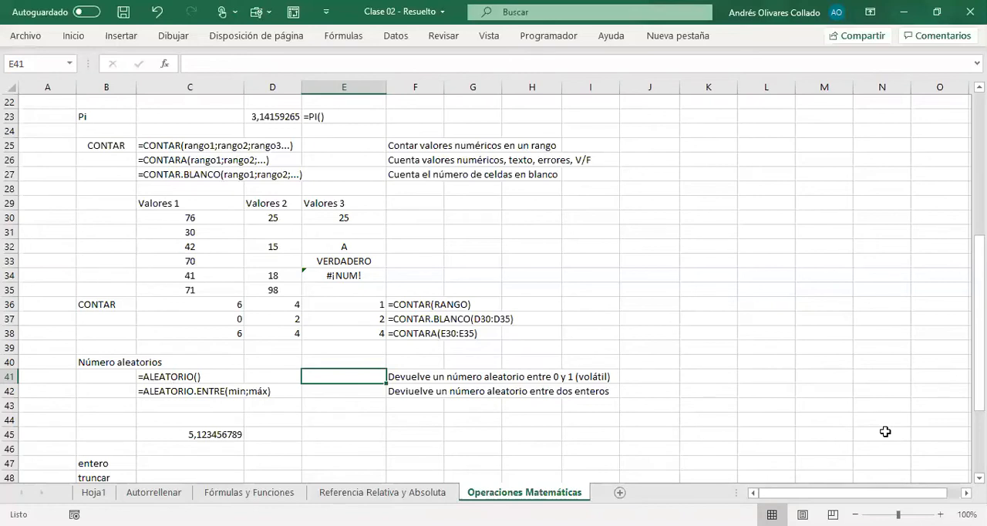
type("=")
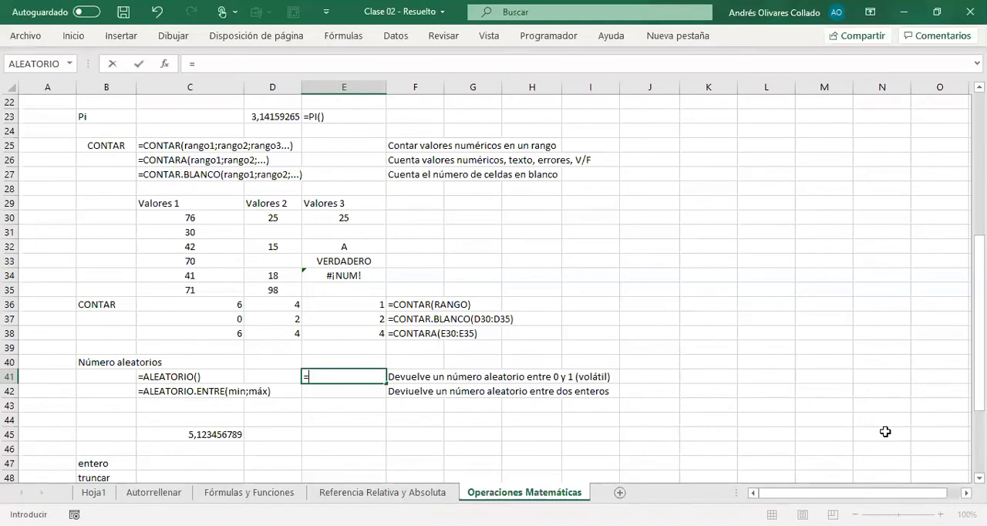
type("ALEATORIO()")
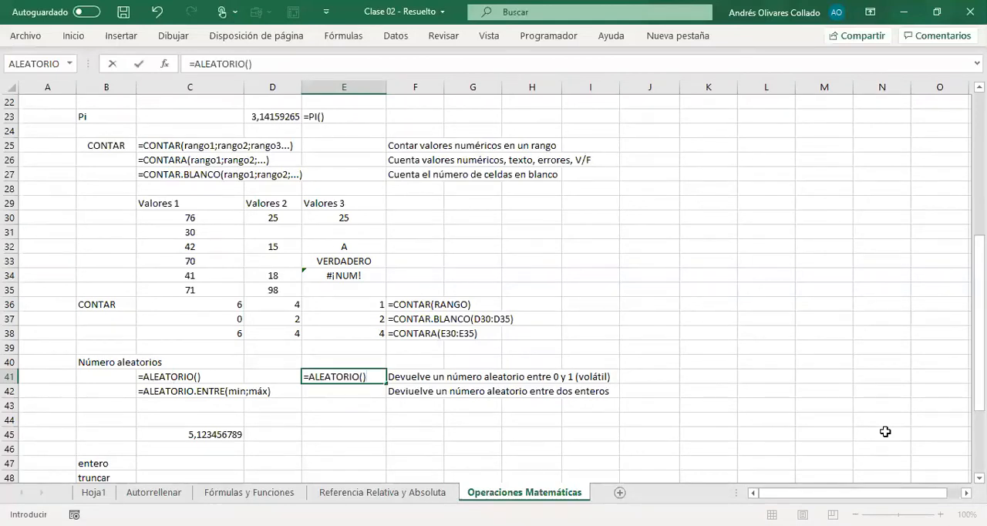
key("Return")
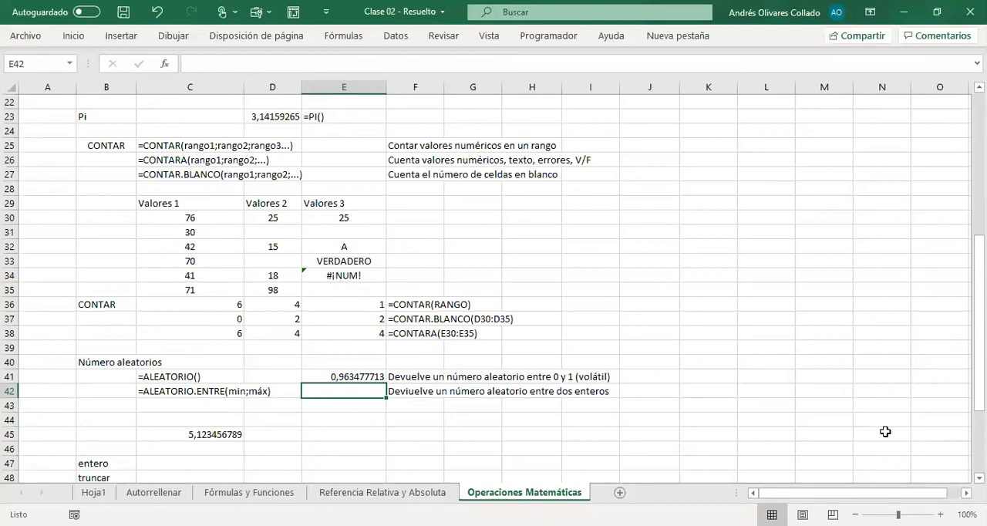
Step: Recalculate the sheet repeatedly to watch how the ALEATORIO result in E41 changes
key("F9")
key("F9")
key("F9")
key("F9")
key("F9")
key("F9")
key("F9")
key("F9")
key("F9")
key("F9")
key("F9")
key("F9")
key("F9")
key("F9")
key("F9")
key("F9")
key("F9")
key("F9")
key("F9")
key("F9")
key("F9")
Step: Generate a random integer between 200 and 500 in E42 with the formula =ALEATORIO.ENTRE(200;500)
type("=")
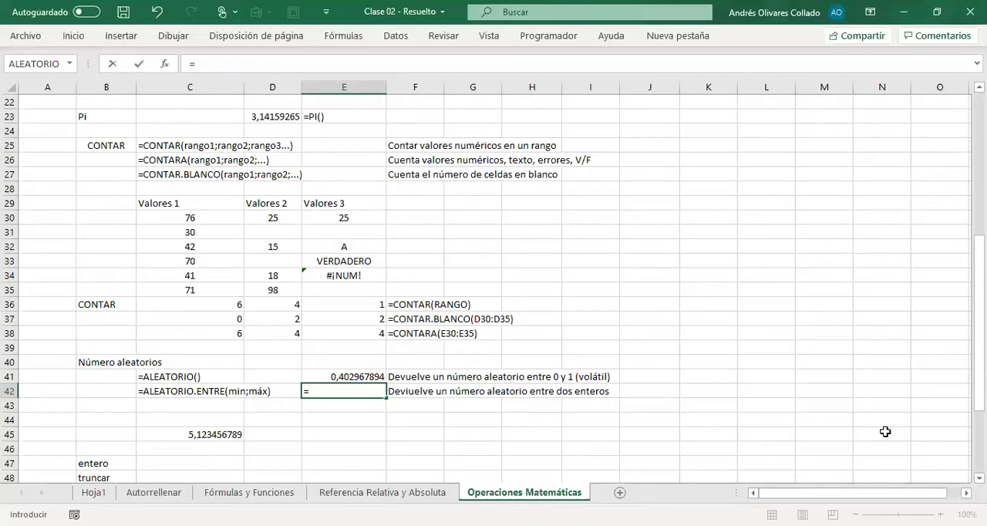
type("ALEA")
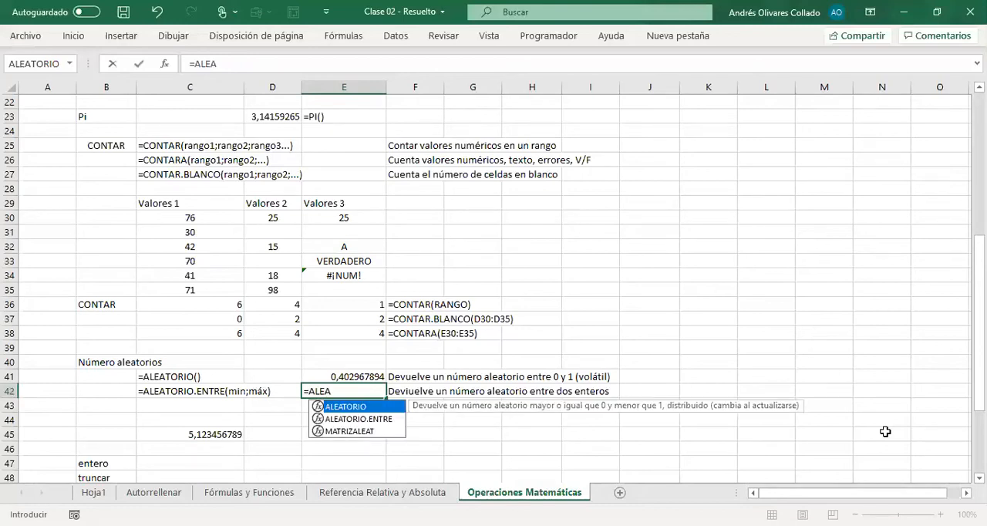
type("TORIO.")
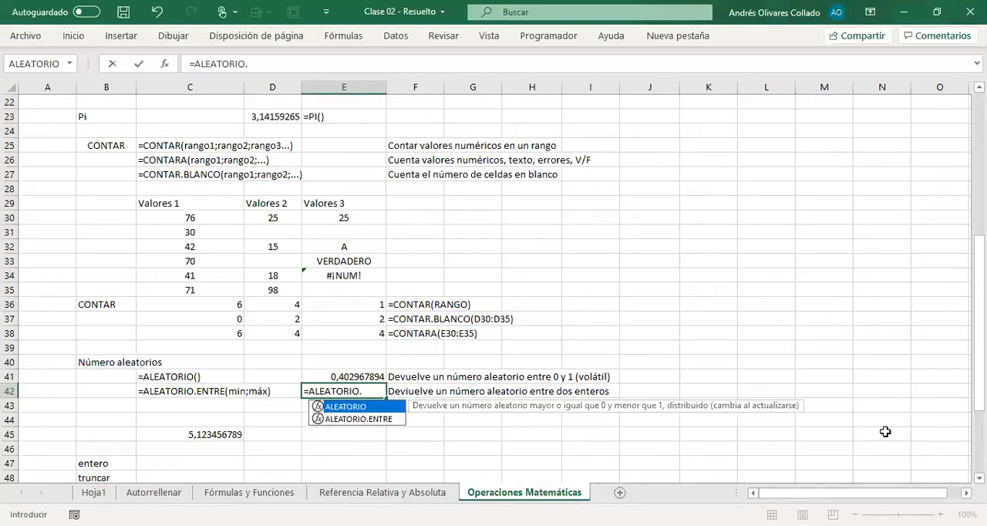
type("ENTRE(")
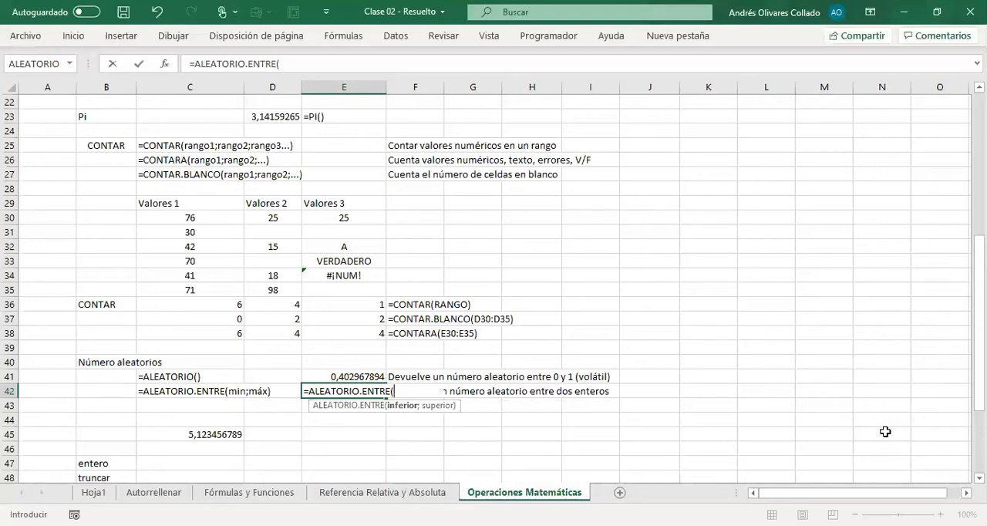
type("2006-10-2020")
key("BackSpace")
key("BackSpace")
key("BackSpace")
key("BackSpace")
key("BackSpace")
key("BackSpace")
key("BackSpace")
key("BackSpace")
key("BackSpace")
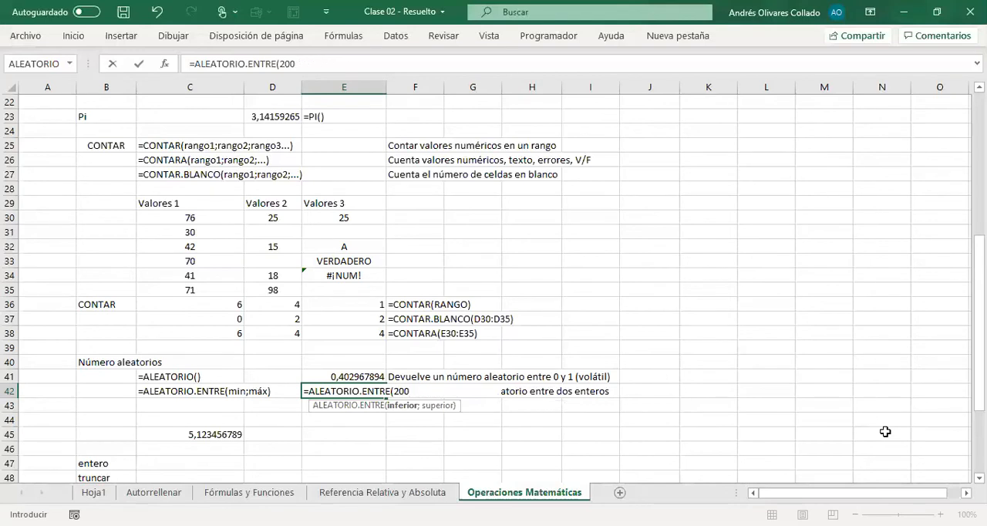
type(":")
key("BackSpace")
type(";500)")
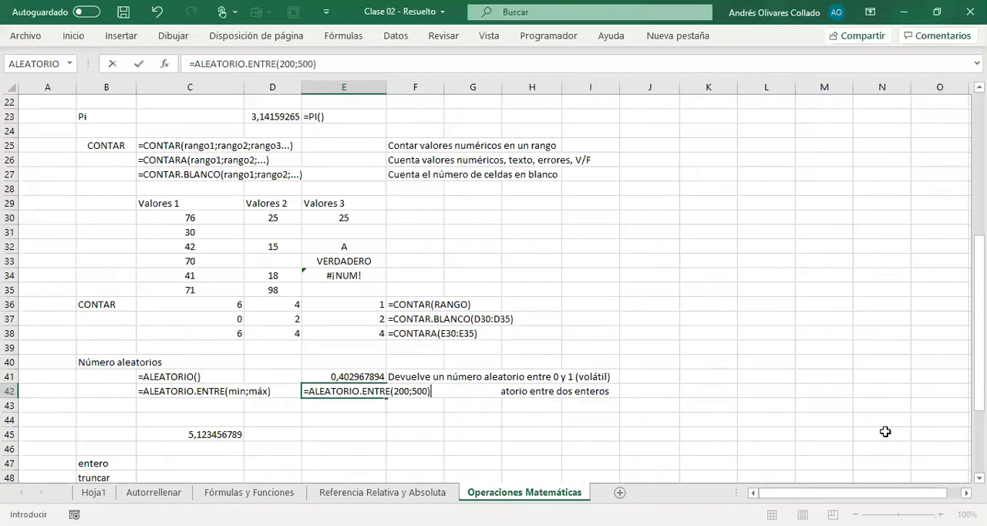
key("Return")
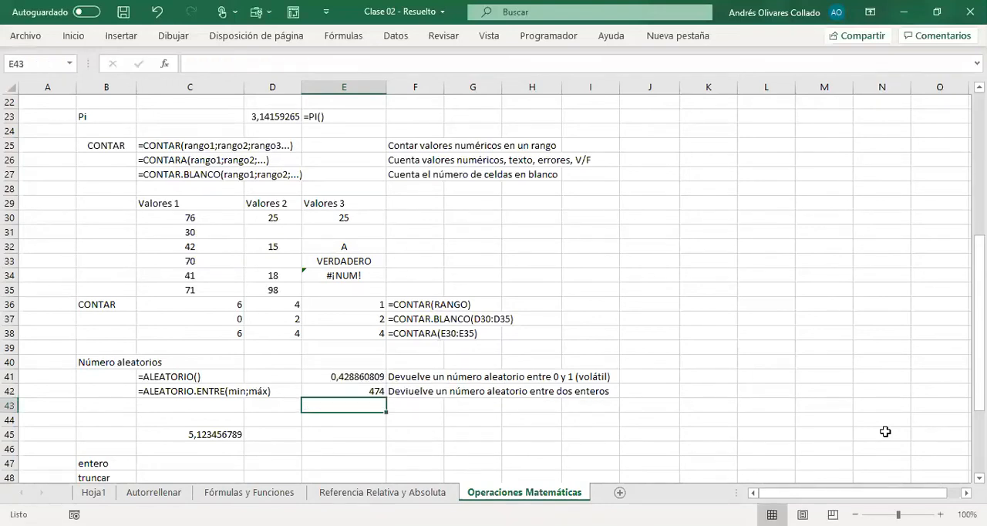
Step: Recalculate the sheet several times to watch both random results in E41 and E42 change
key("F9")
key("F9")
key("F9")
key("F9")
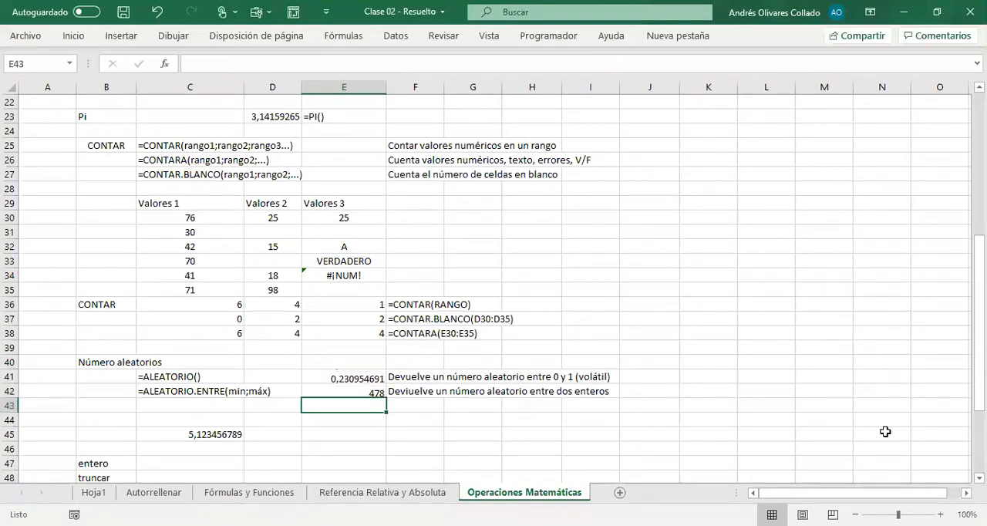
key("F9")
key("F9")
key("F9")
key("F9")
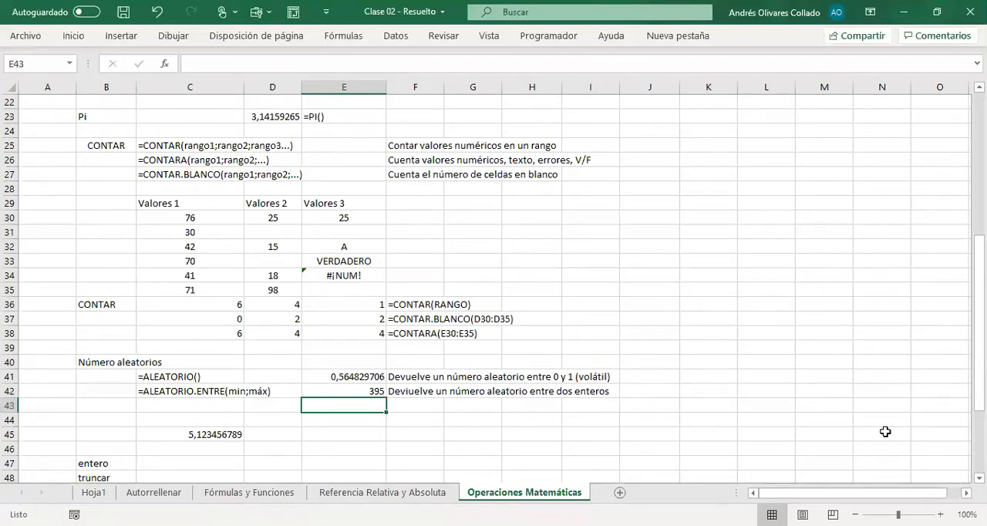
key("F9")
Step: Examine the decimal value in C45 and the list of rounding functions in B47:B52
key("Down")
key("Down")
key("Left")
key("Left")
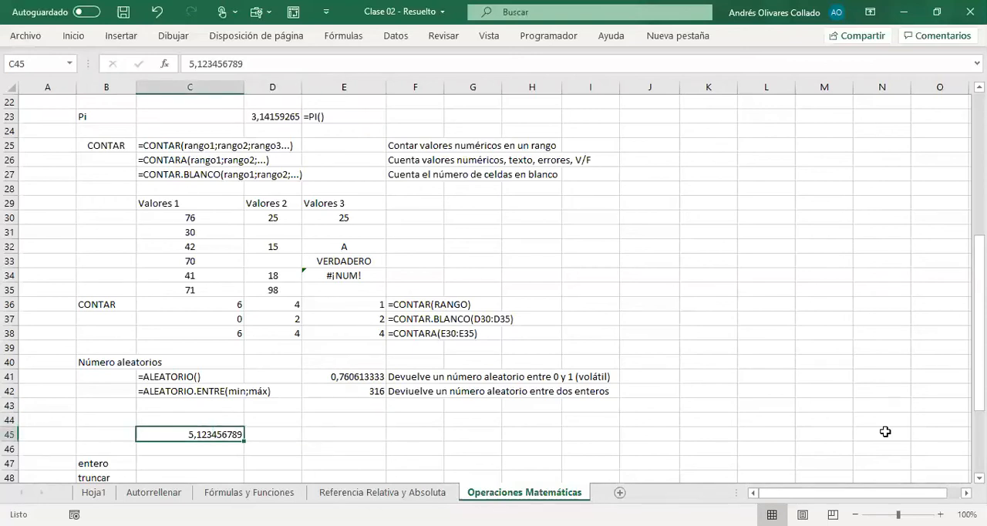
key("Down")
key("Down")
key("Down")
key("Down")
key("Down")
key("Down")
key("Down")
key("Down")
key("Down")
key("Down")
key("Down")
key("Up")
key("Up")
key("Up")
key("Up")
key("Up")
key("Up")
key("Up")
key("Up")
key("Up")
key("Up")
key("Up")
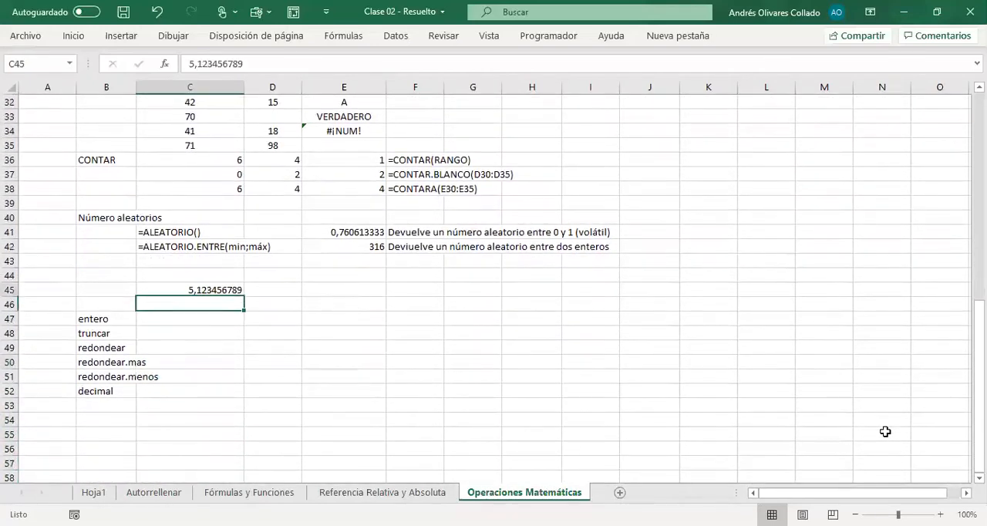
key("Up")
key("Up")
key("Up")
key("Down")
key("Down")
key("Down")
key("Down")
key("Down")
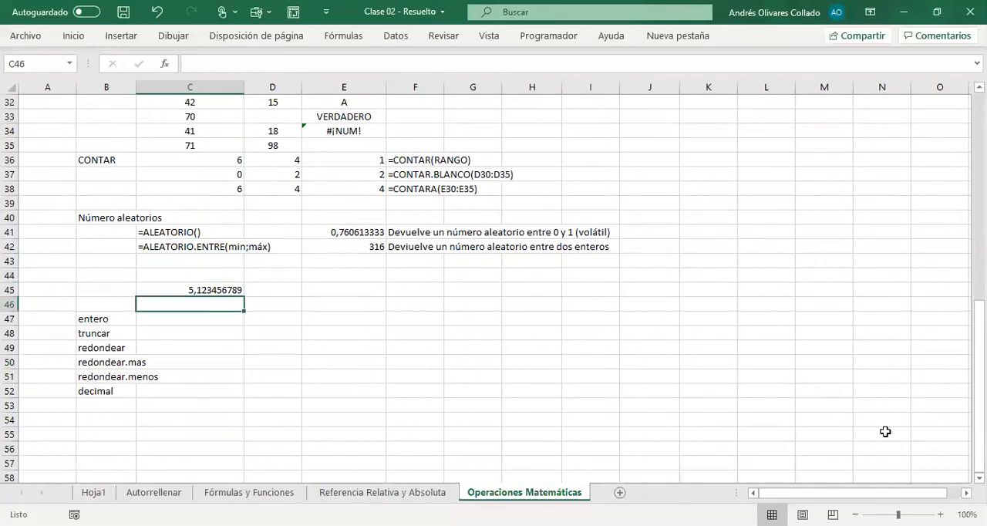
Step: Right-align the rounding function names in B47:B52
left_click_drag(95, 319, 93, 394)
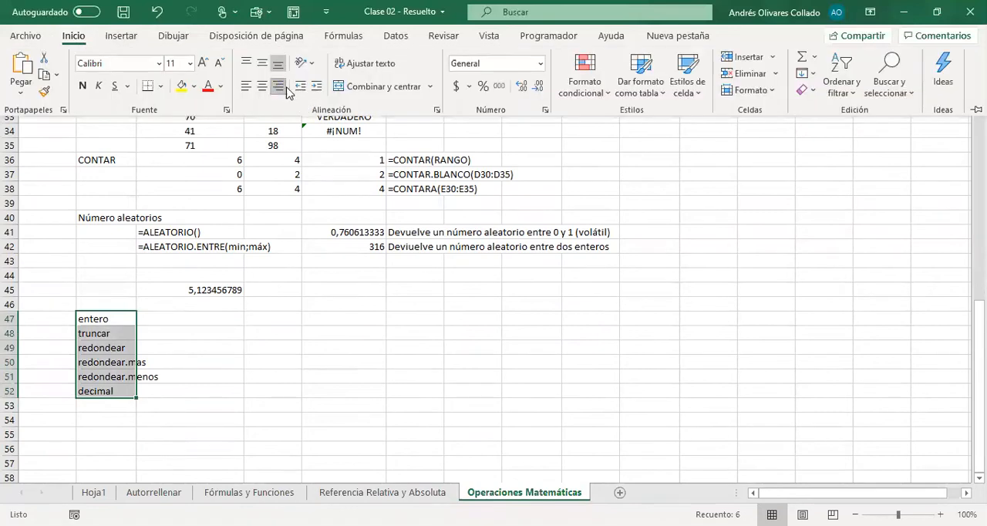
left_click(278, 85)
left_click(203, 324)
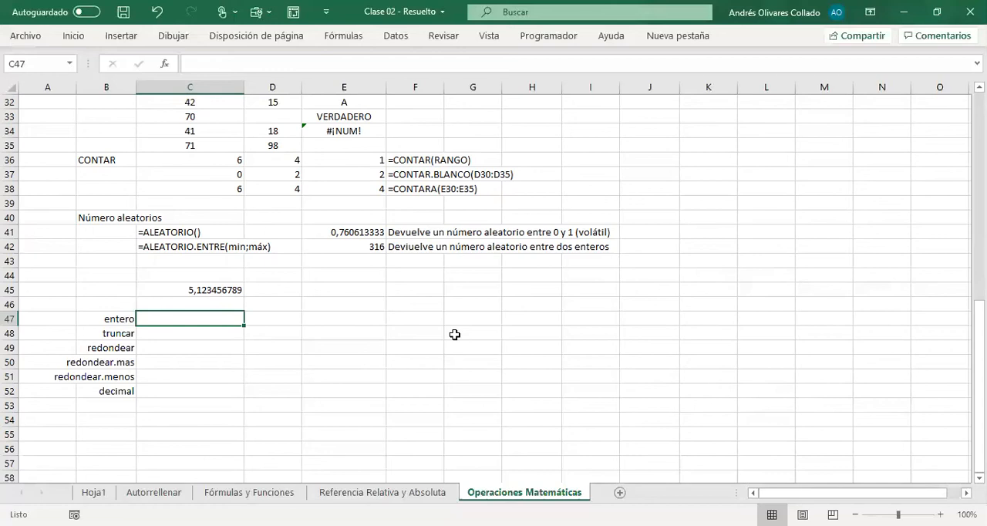
key("Up")
key("Up")
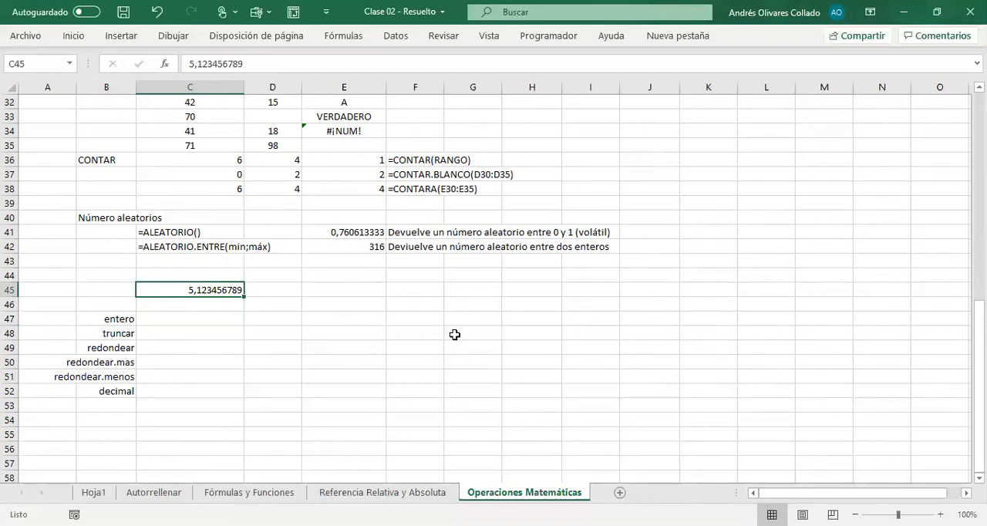
key("Down")
key("Down")
key("Up")
key("Down")
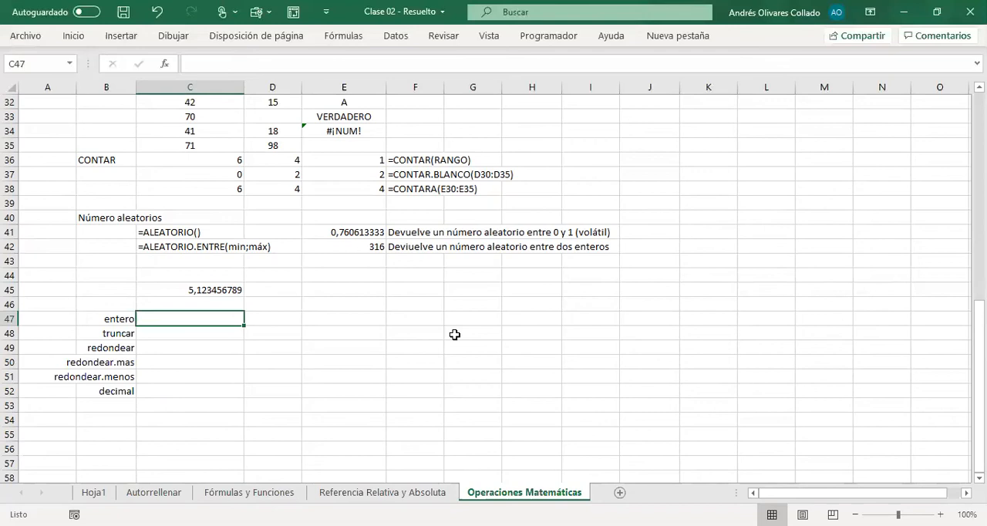
Step: Return the integer part of the decimal value in C47 with the formula =ENTERO(C45)
type("=")
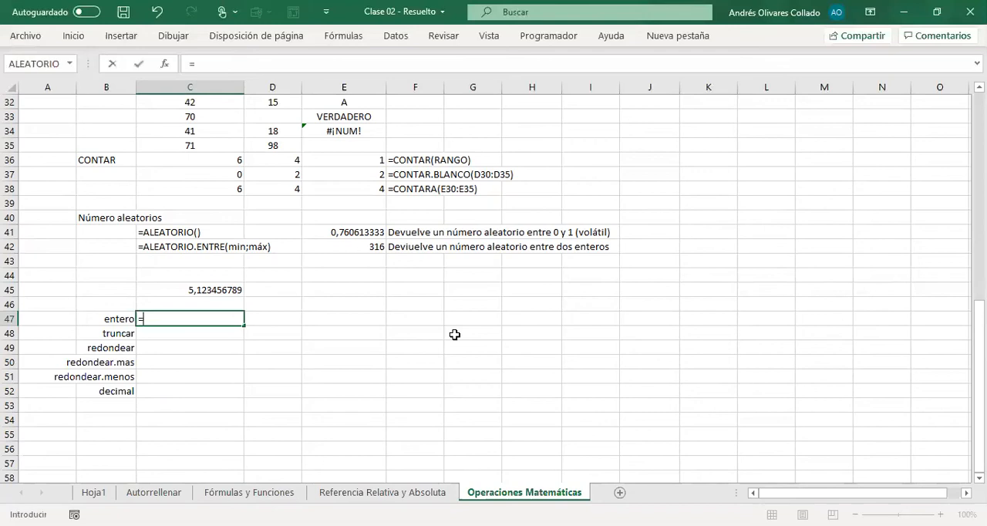
type("ENTERO(")
key("Up")
key("Up")
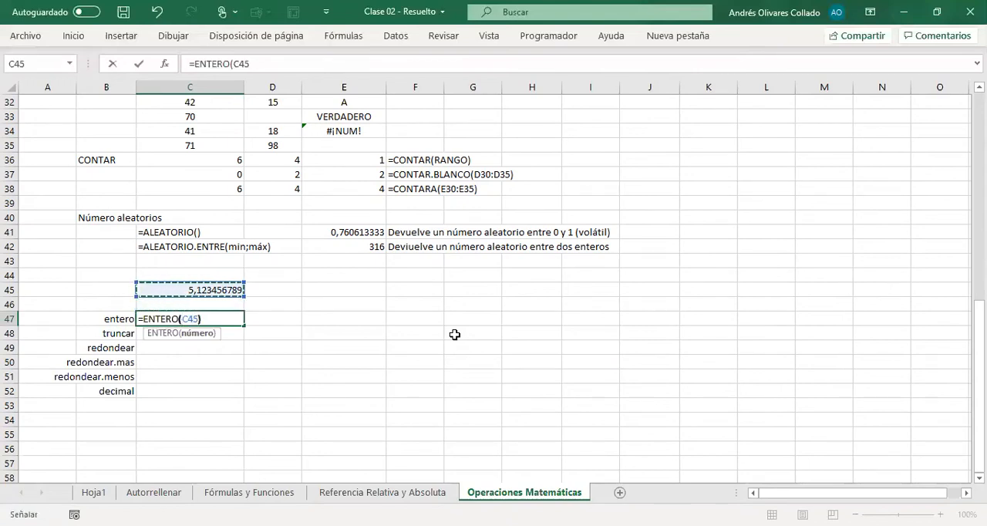
type(")")
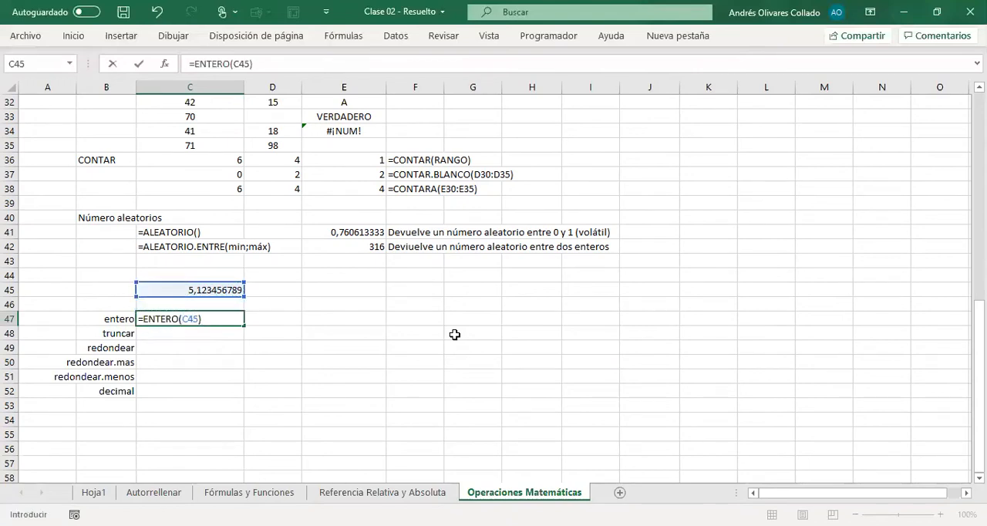
key("Return")
Step: Copy the ENTERO formula from C47 into D47 as visible text, =ENTERO(C45)
key("Up")
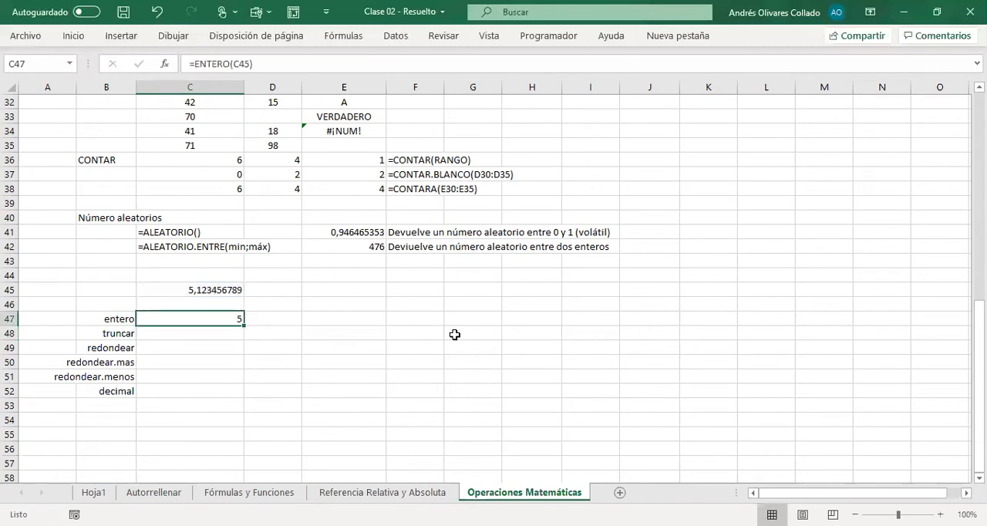
key("F2")
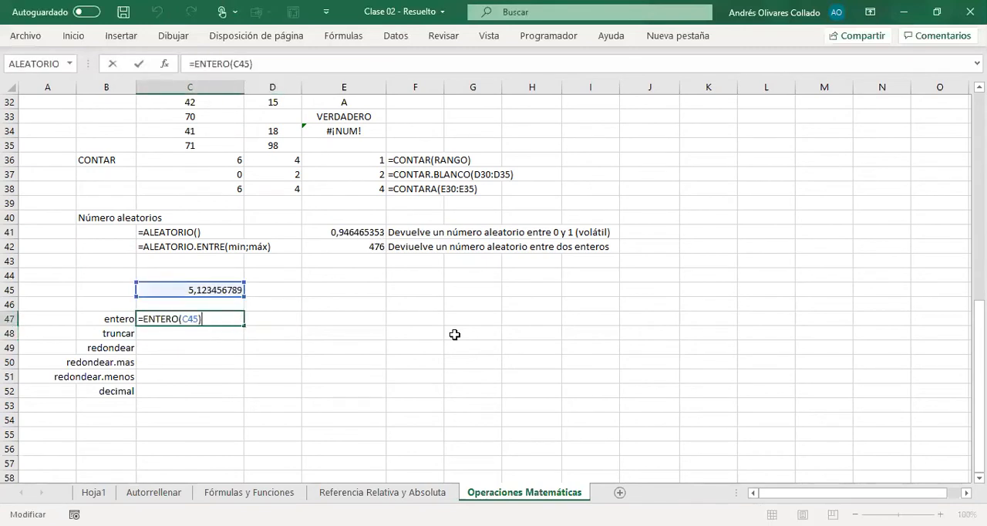
key("shift+Home")
key("Escape")
key("Right")
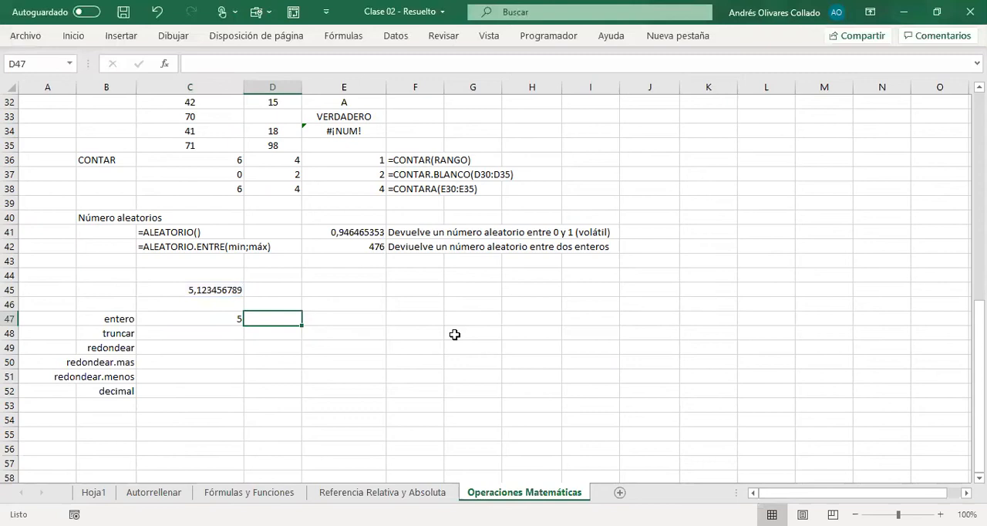
key("ctrl+v")
key("Return")
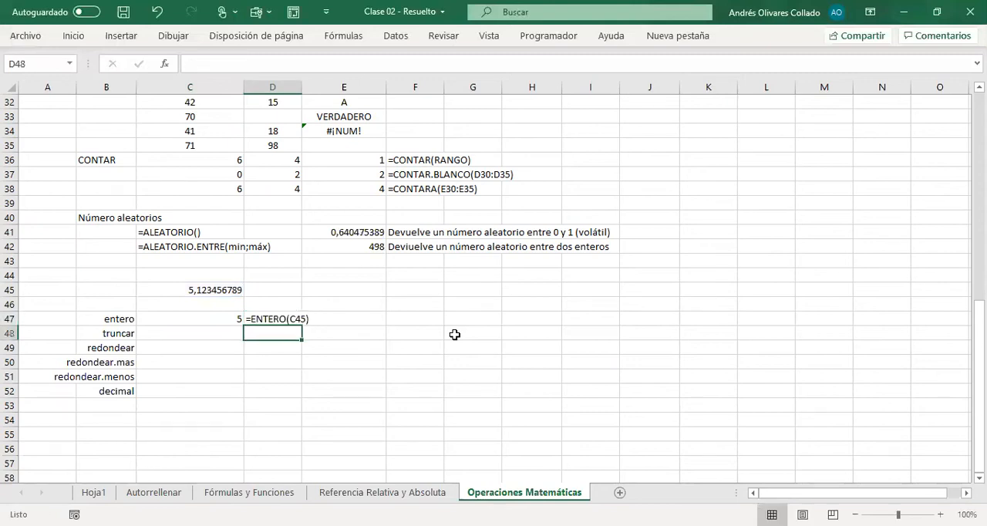
Step: Truncate the decimal value to four decimals in C48 with the formula =TRUNCAR(C45;4)
key("Left")
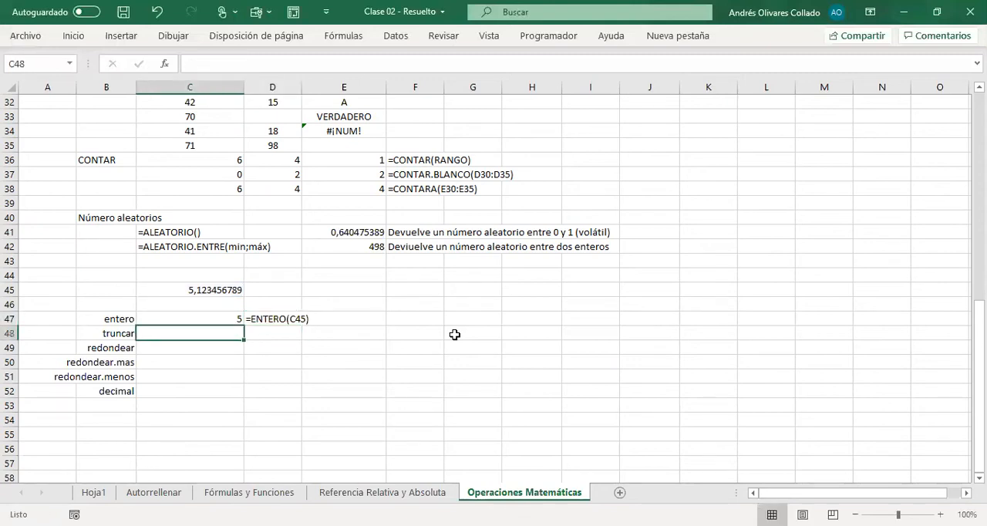
type("=")
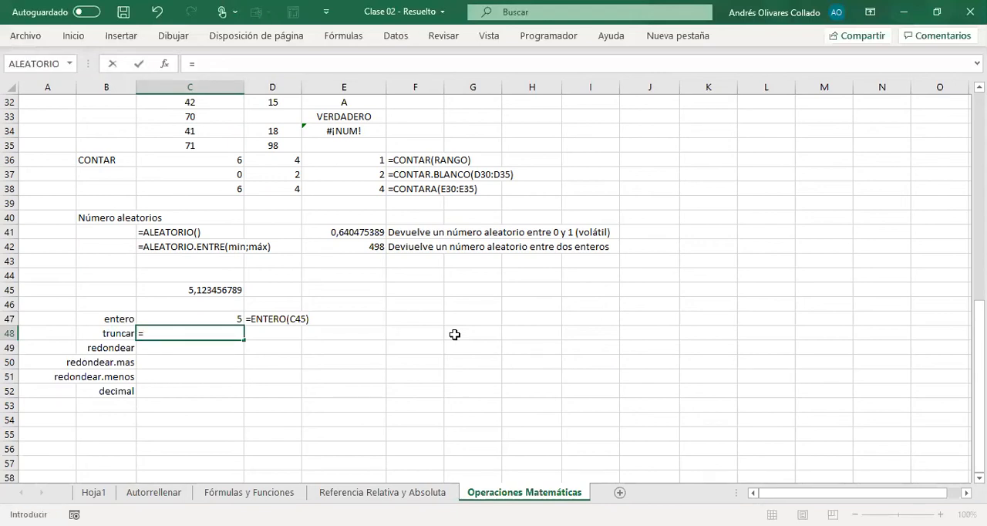
type("TRUNCAR(")
key("Up")
key("Up")
key("Up")
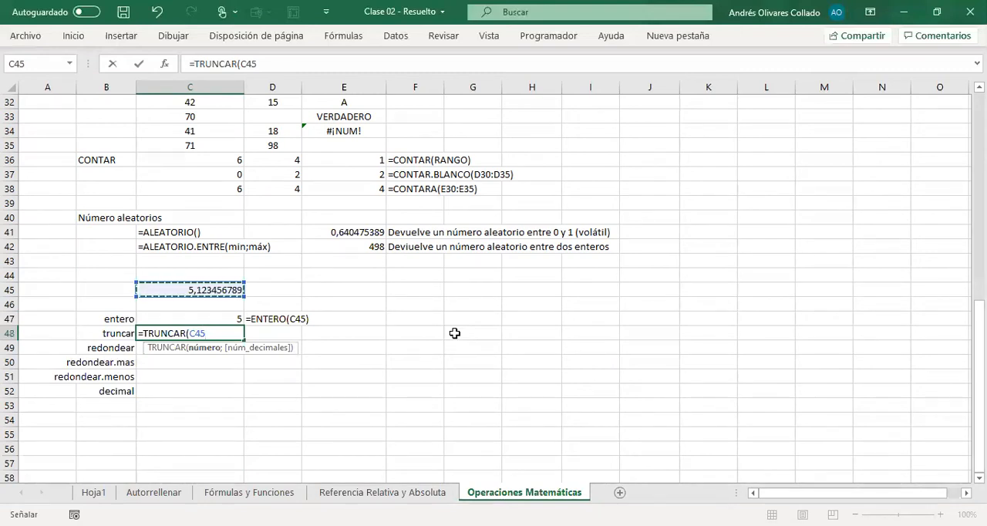
type(";")
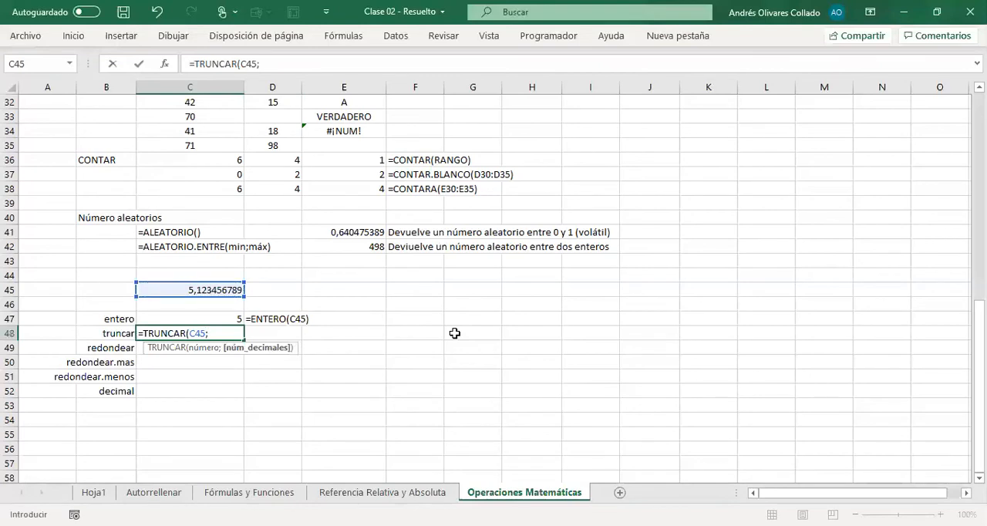
type("4)")
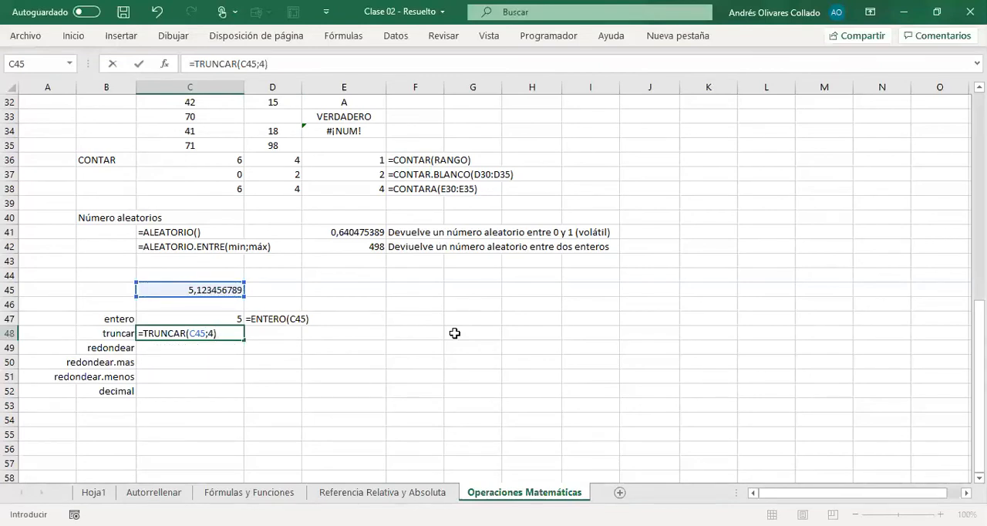
key("Return")
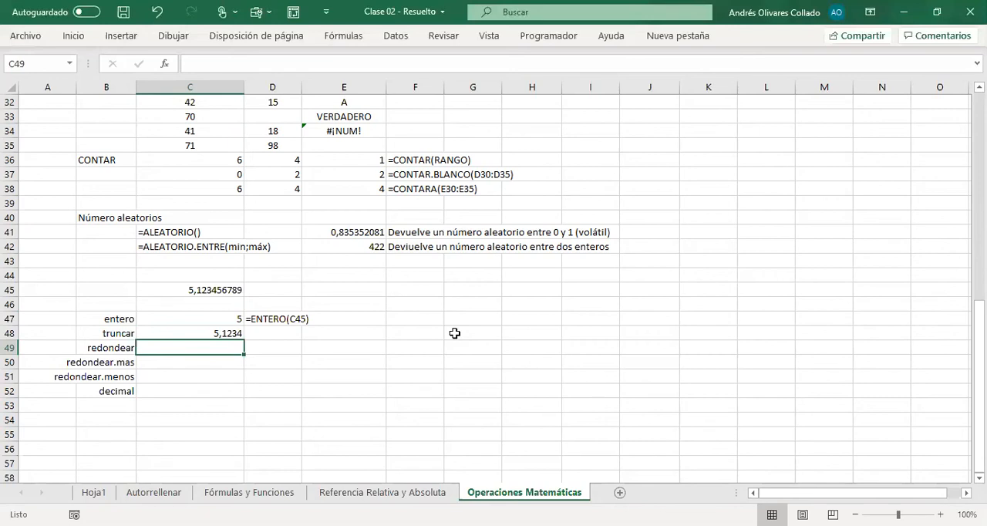
Step: Copy the TRUNCAR formula from C48 into D48 as apostrophe-prefixed text, =TRUNCAR(C45;4)
key("Up")
key("F2")
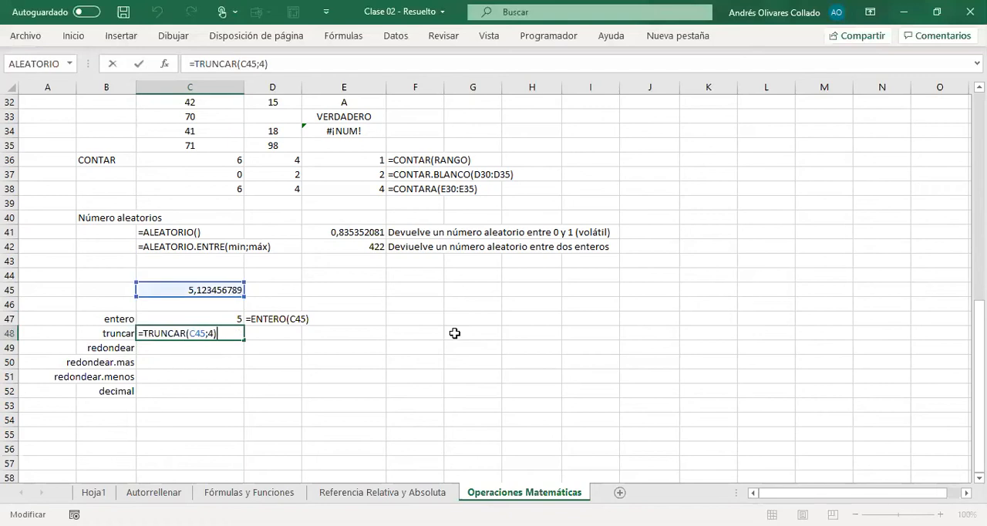
key("shift+Home")
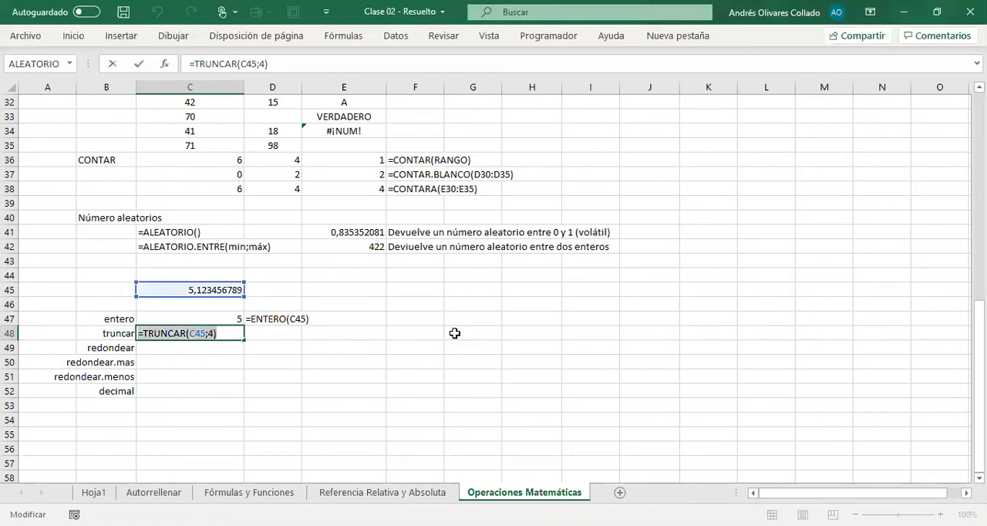
key("ctrl+c")
key("Escape")
key("Right")
type("'")
key("ctrl+v")
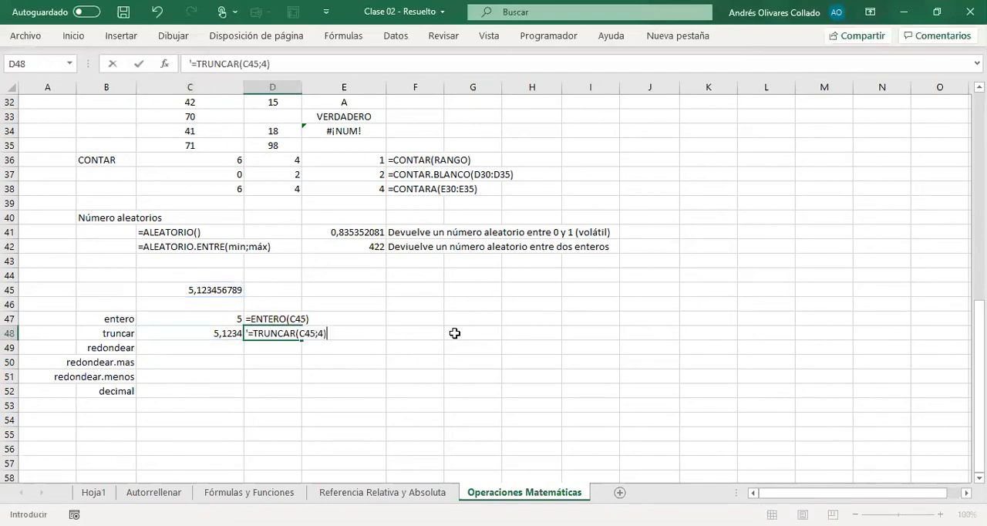
key("Return")
Step: Round the decimal value to five decimals in C49 with the formula =REDONDEAR(C45;5)
key("Left")
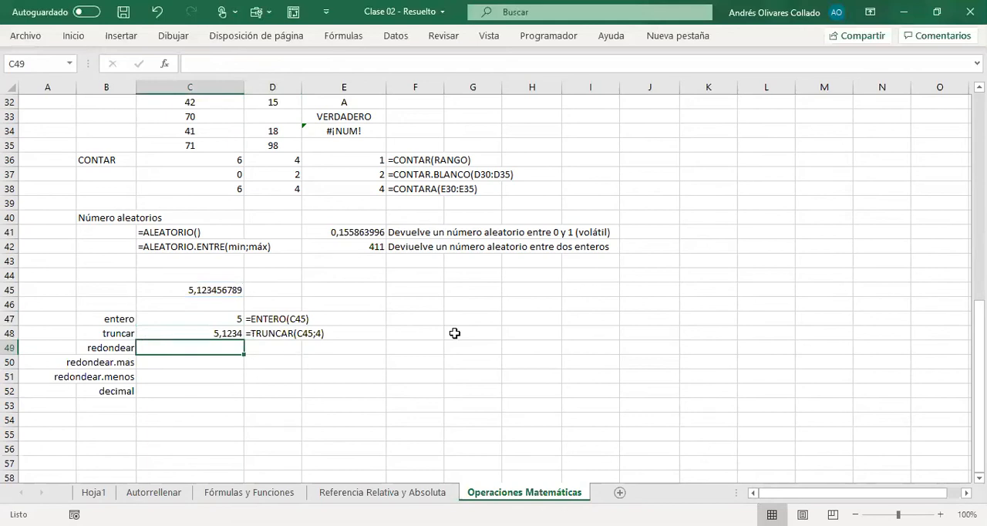
type("=")
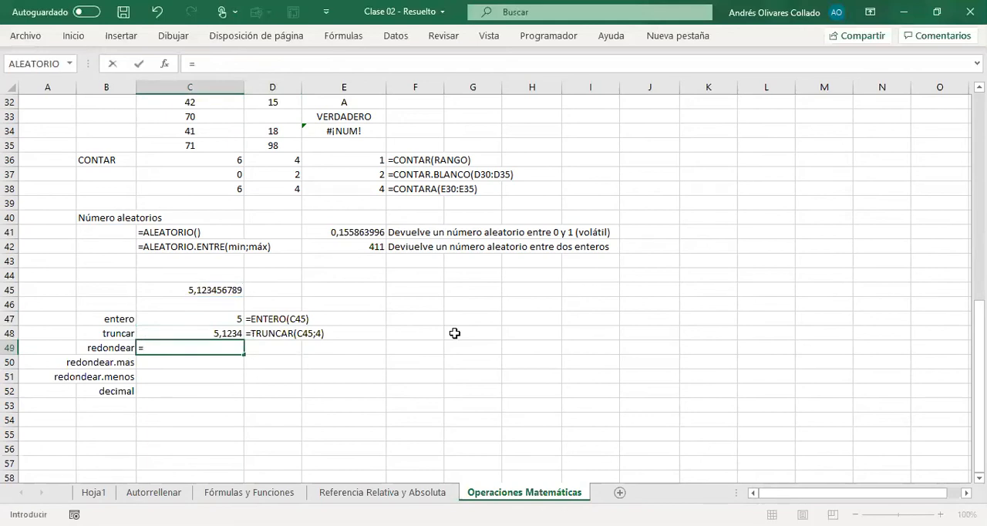
type("REDONDEAR(")
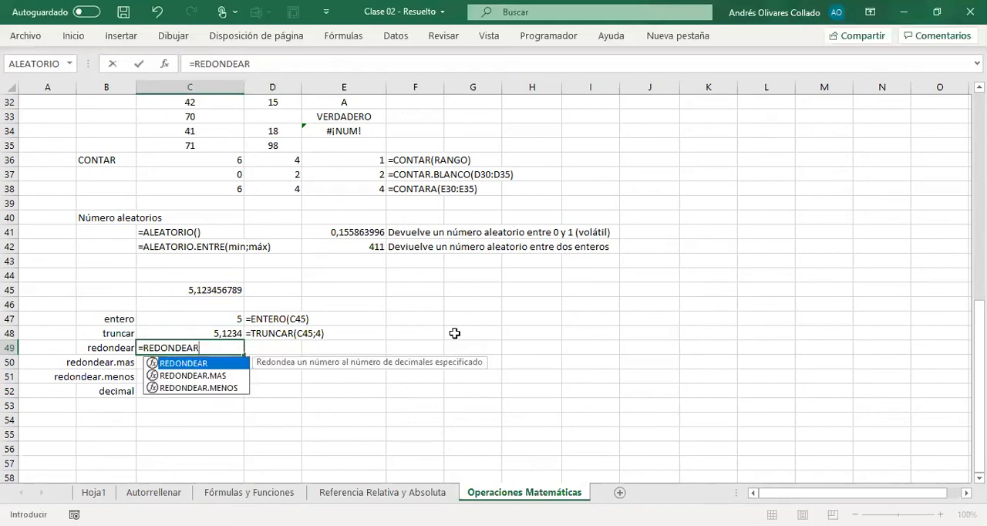
key("Up")
key("Up")
key("Up")
key("Up")
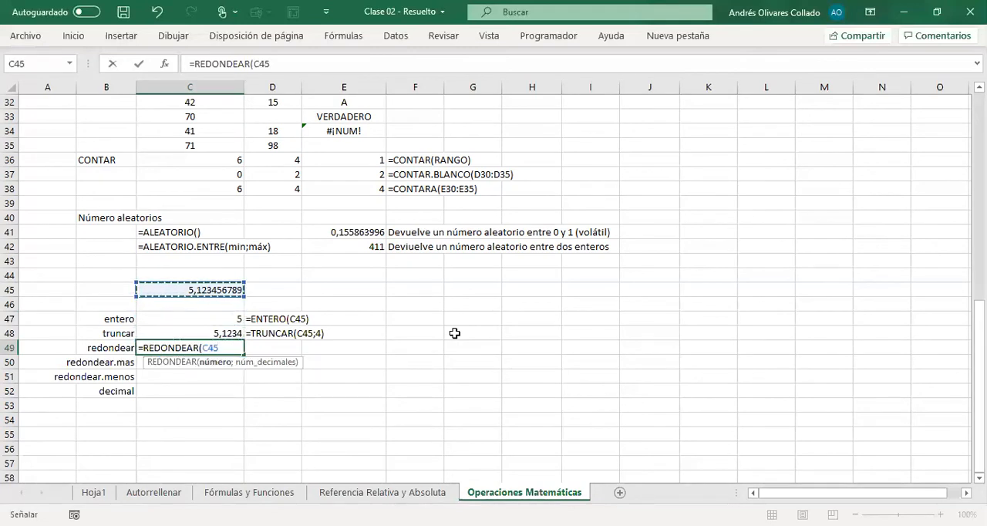
type(";")
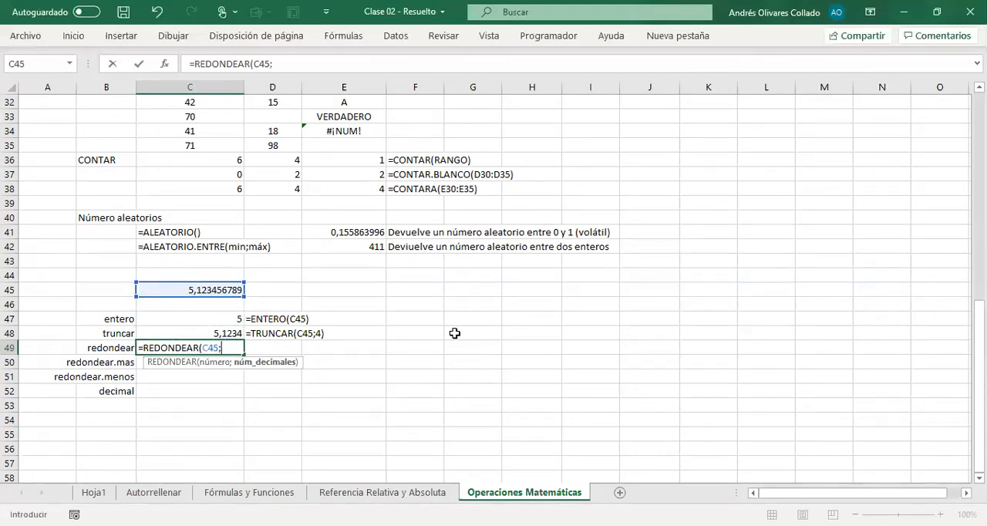
type("5)")
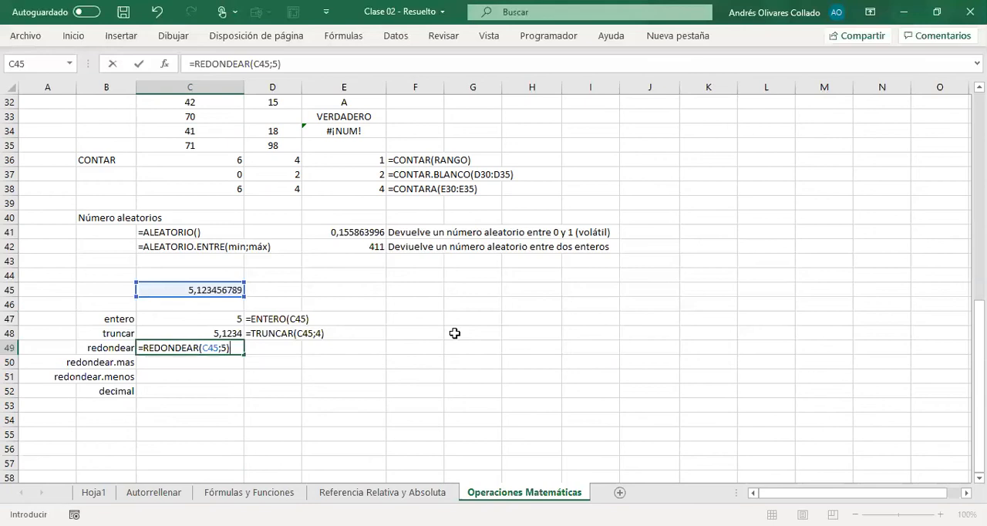
key("Return")
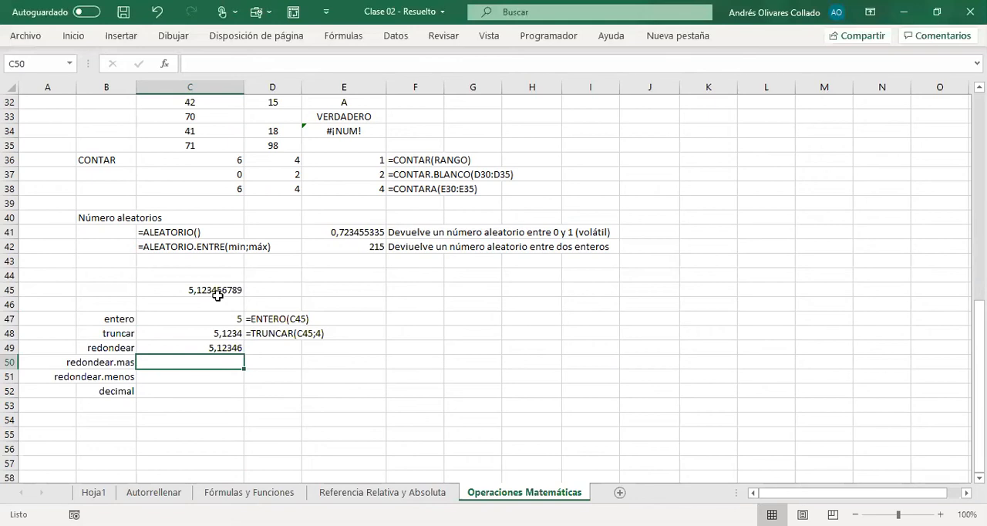
Step: Copy the REDONDEAR formula from C49 into D49 as apostrophe-prefixed text, =REDONDEAR(C45;5)
key("Up")
key("Up")
key("F2")
key("Escape")
key("Down")
key("F2")
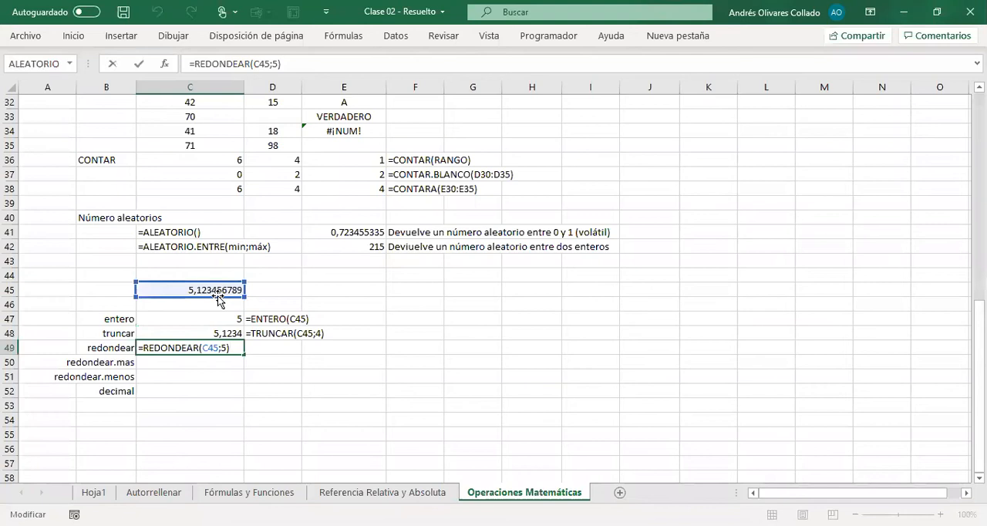
key("shift+Home")
key("ctrl+c")
key("Tab")
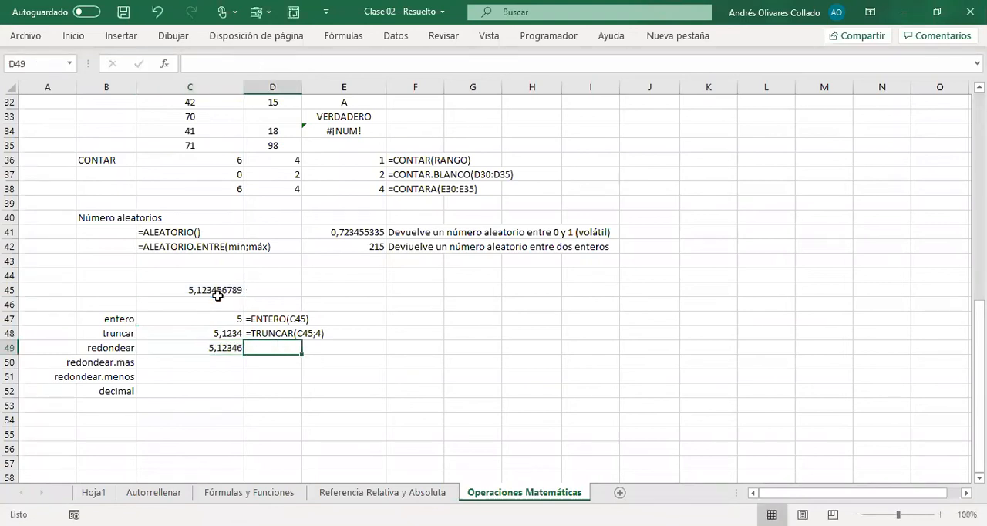
type("'")
key("ctrl+v")
key("Return")
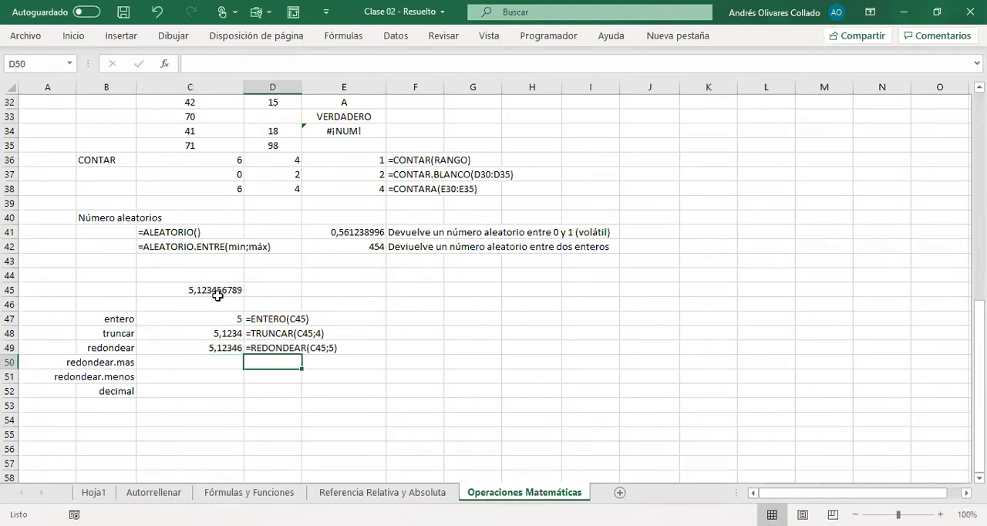
Step: Round the decimal value up to two decimals in C50 with the formula =REDONDEAR.MAS(C45;2)
key("Left")
key("Left")
key("Right")
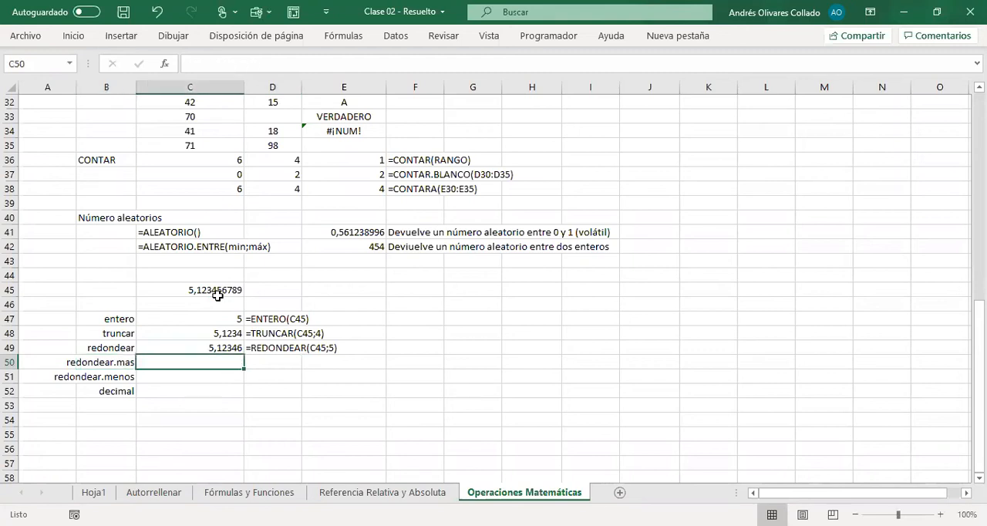
type("=")
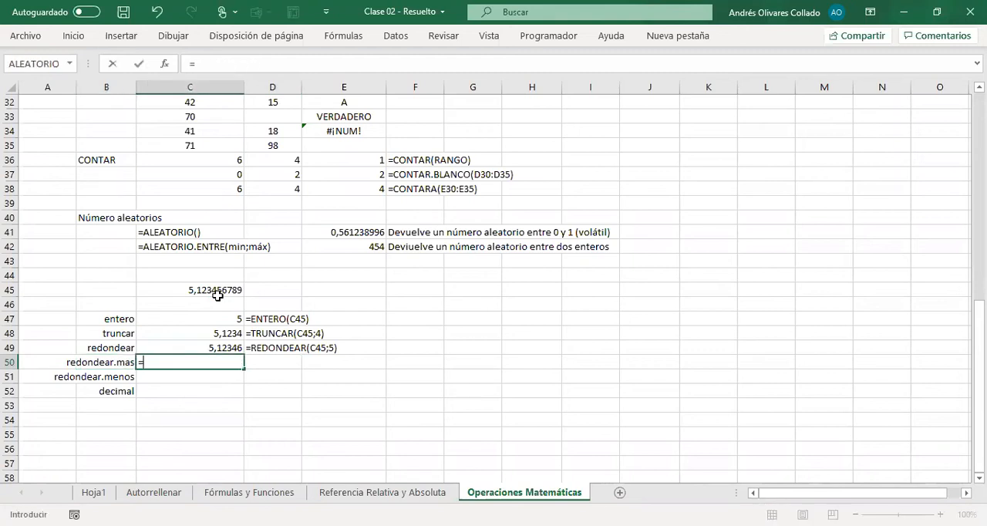
type("REDOND")
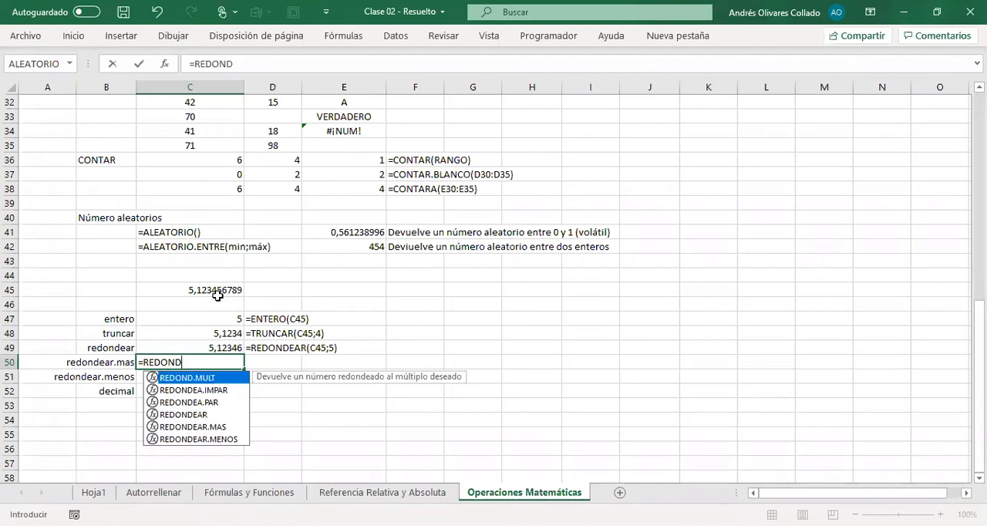
type("EAR")
key("Down")
key("Tab")
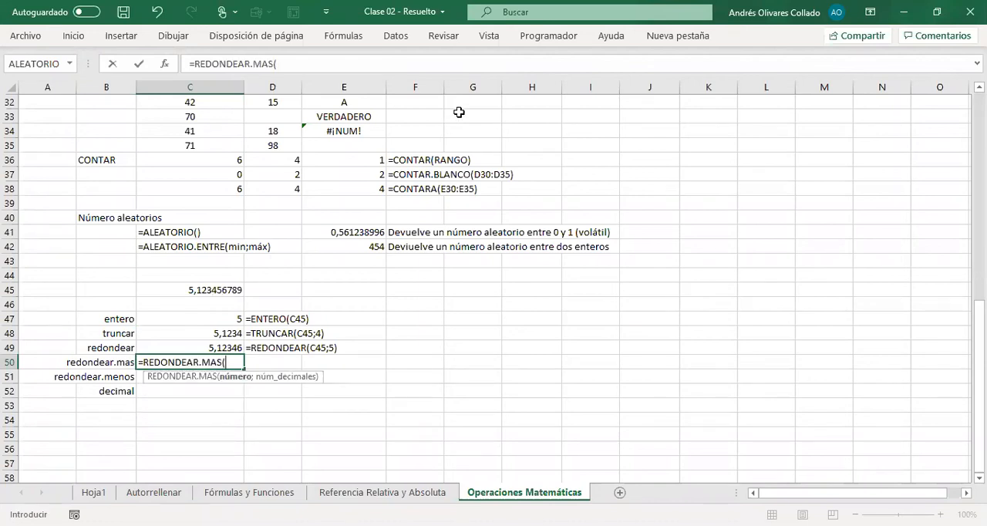
key("Up")
key("Up")
key("Up")
key("Up")
key("Up")
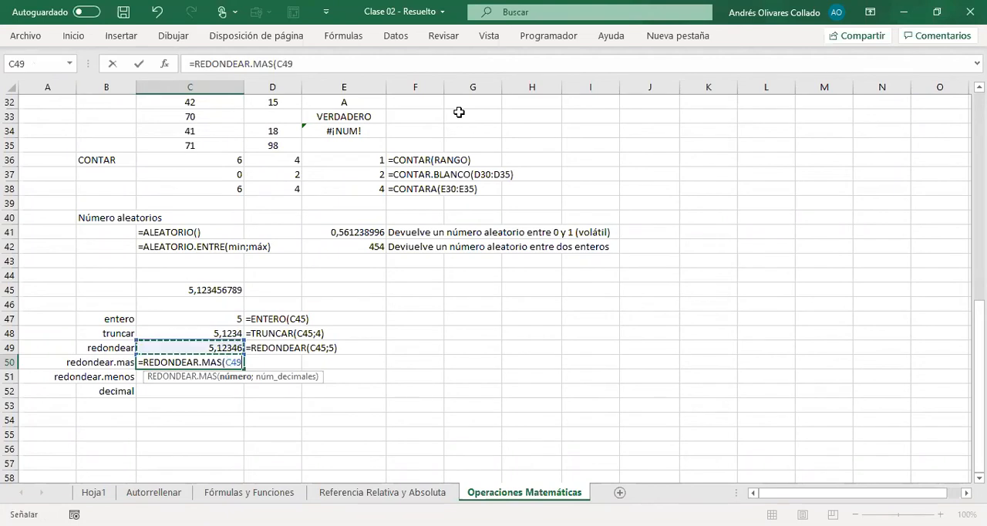
type(";")
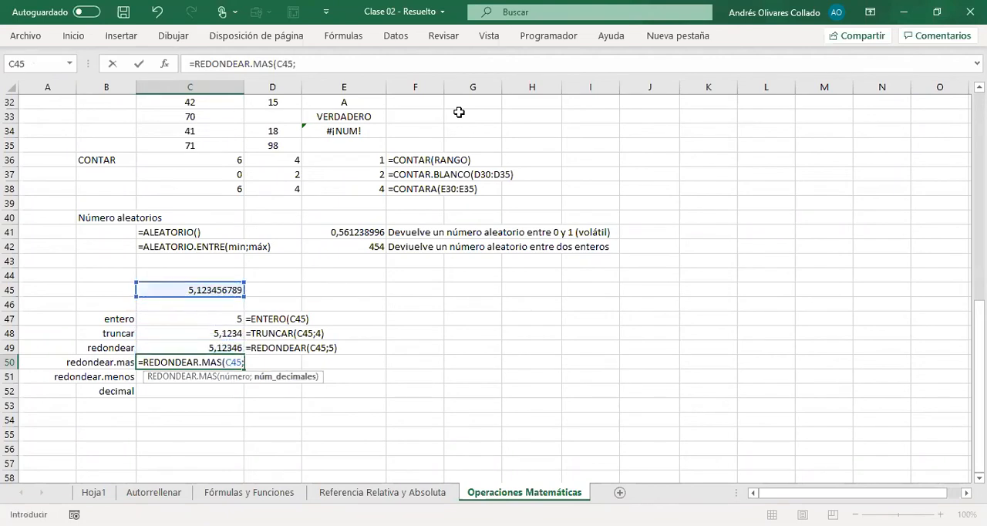
type("2")
type(")")
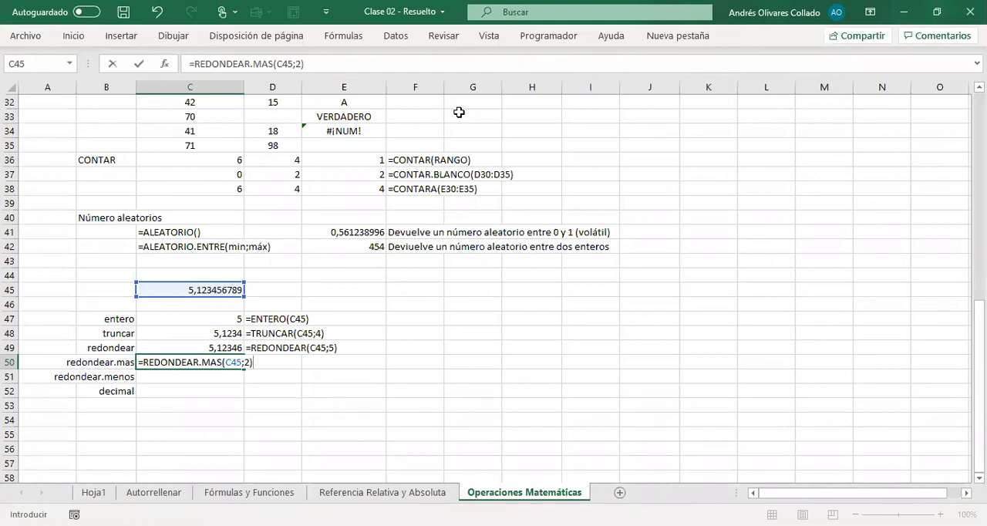
key("Return")
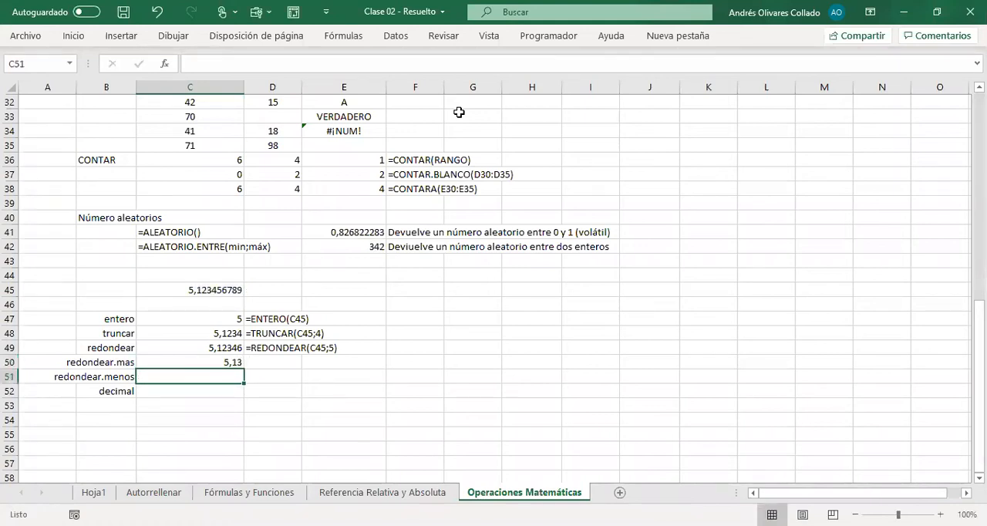
Step: Copy the REDONDEAR.MAS formula from C50 into D50 as visible text, =REDONDEAR.MAS(C45;2)
key("Up")
key("F2")
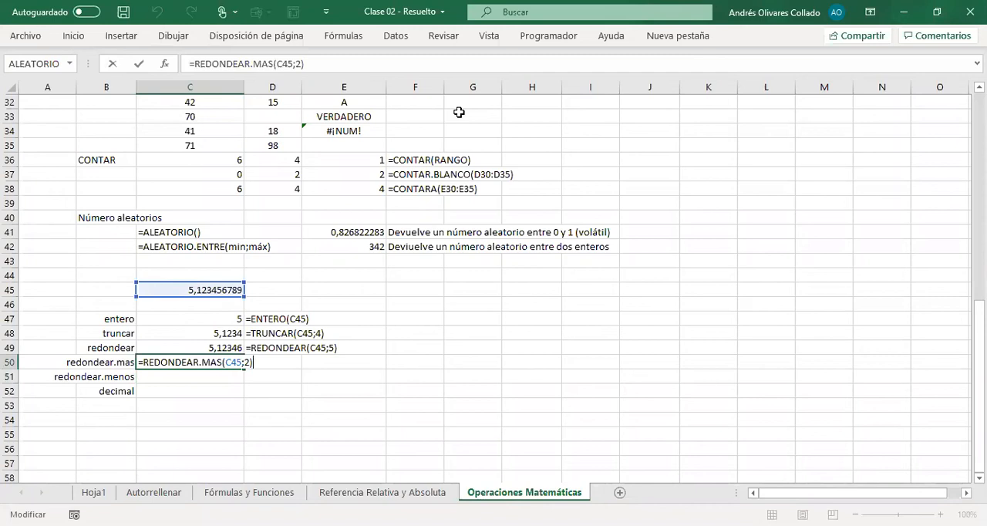
key("shift+Home")
key("Escape")
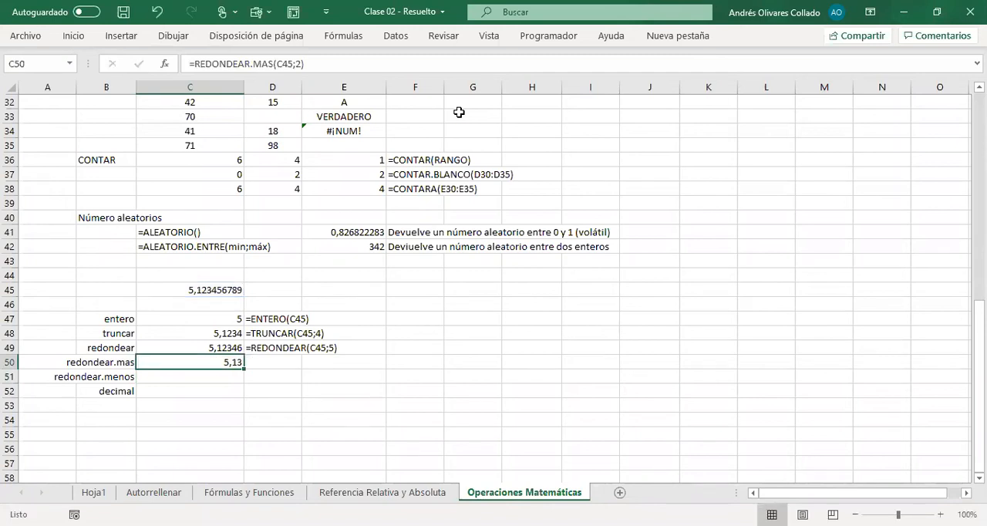
key("Right")
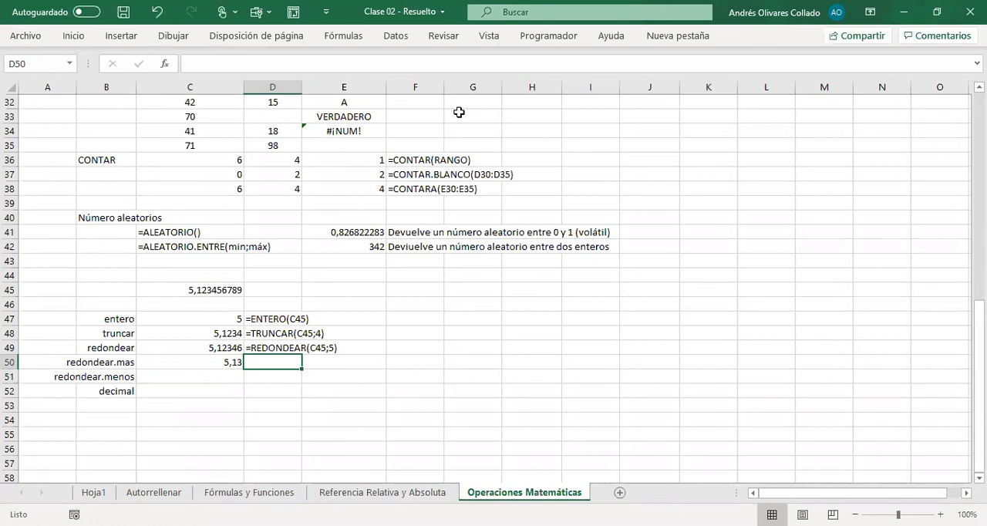
key("F2")
key("ctrl+v")
key("Return")
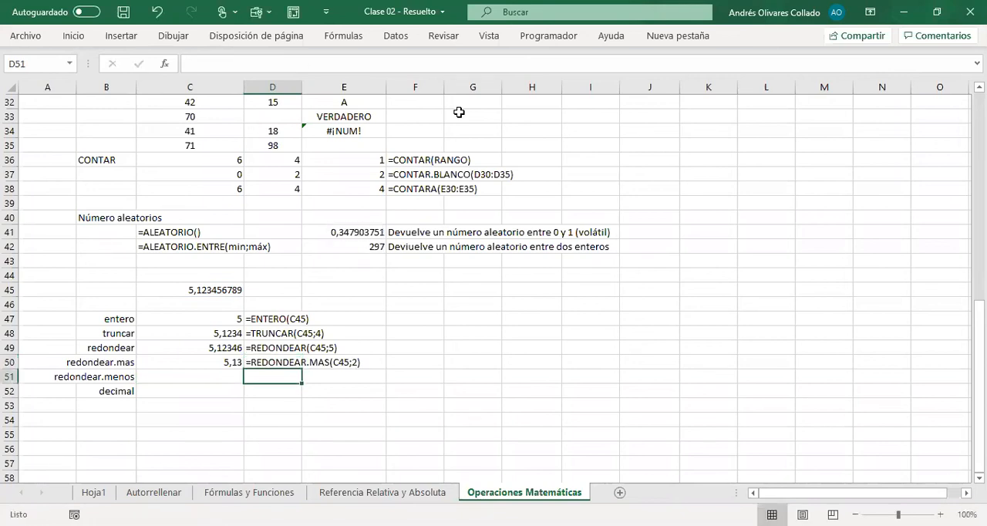
Step: Round the decimal value down to two decimals in C51 with the formula =REDONDEAR.MENOS(C45;2)
key("Left")
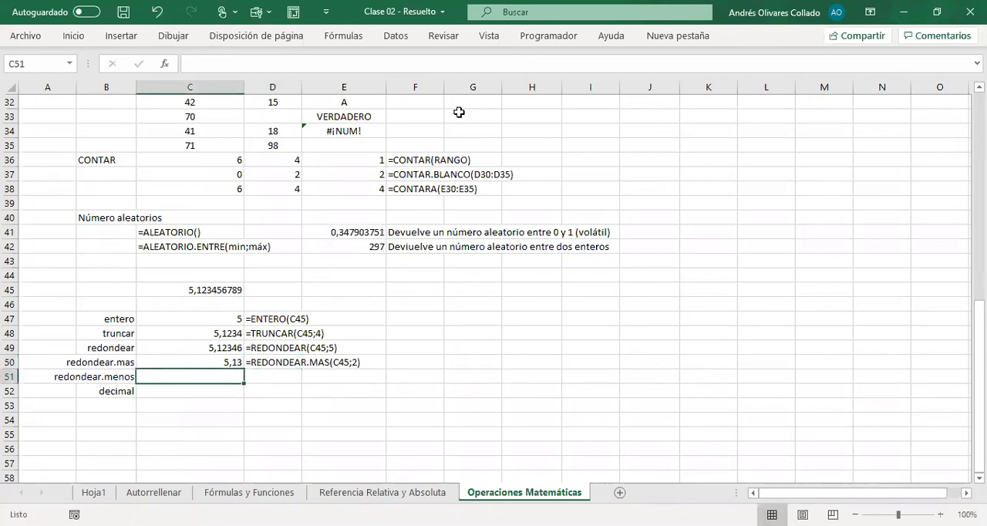
type("=")
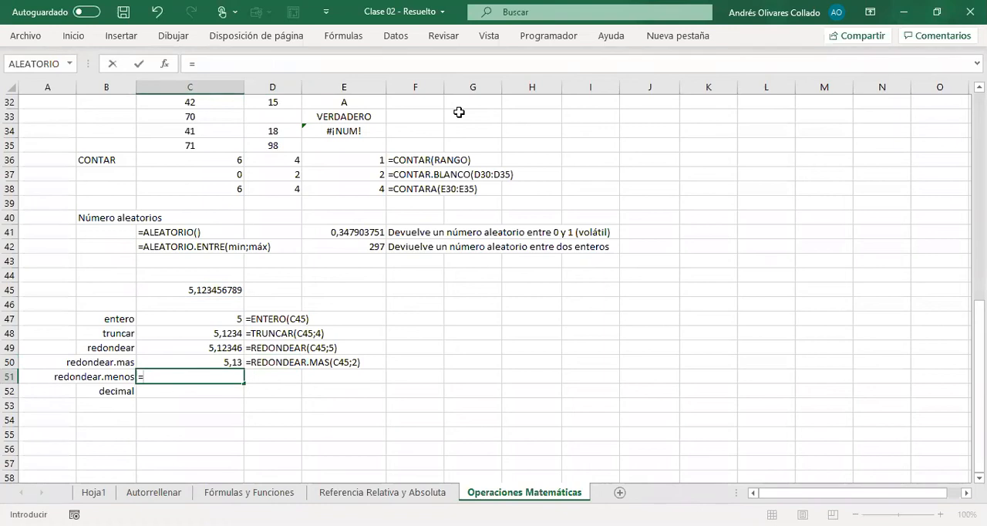
type("REDONDEAR.")
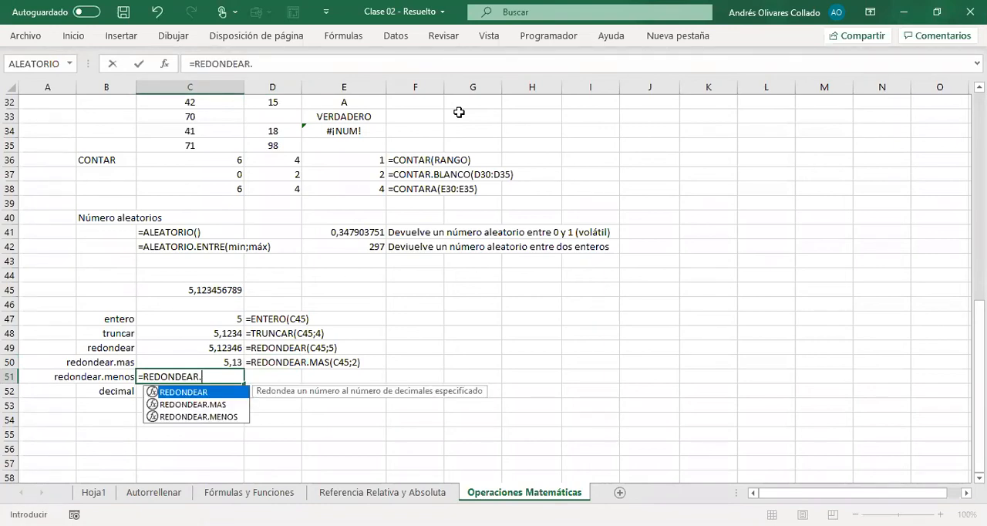
type("MENOS(")
key("Up")
key("Up")
key("Up")
key("Up")
key("Up")
key("Up")
type(";2)")
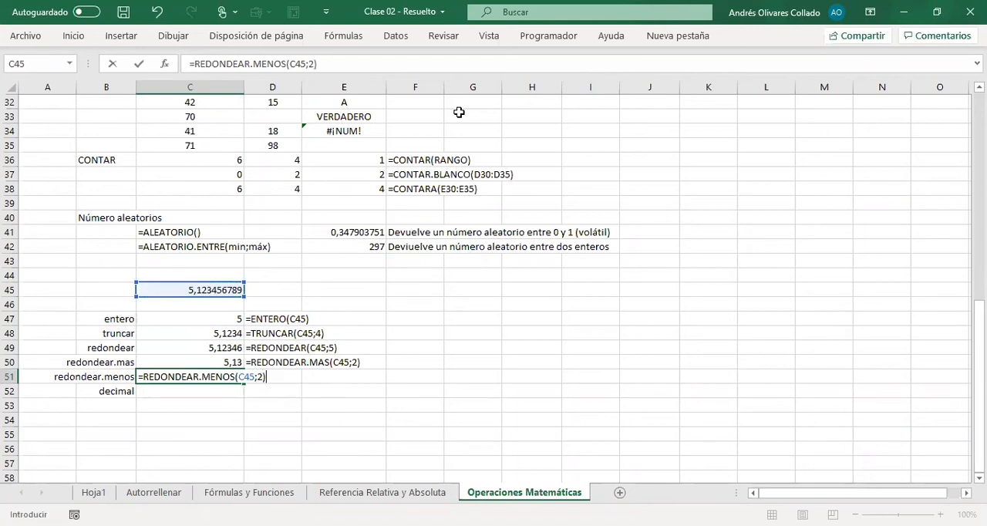
key("Return")
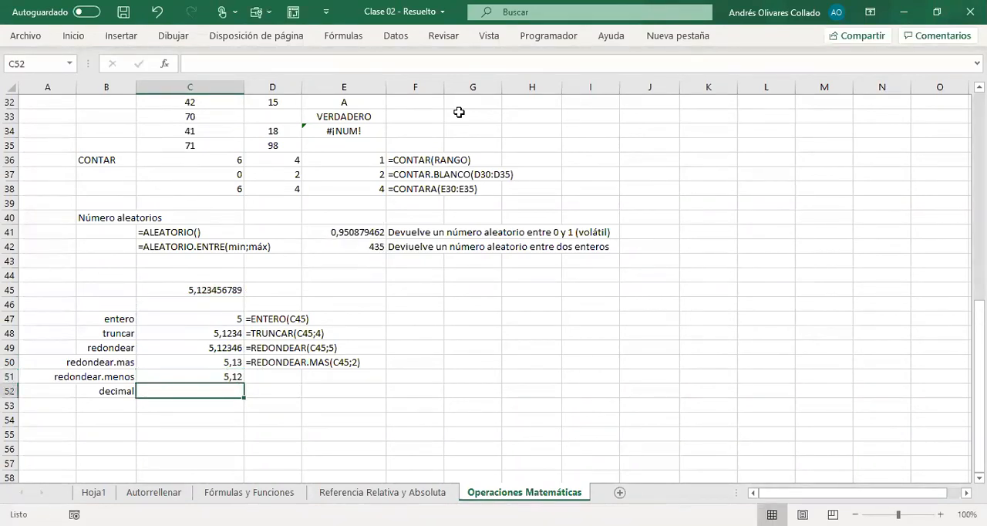
Step: Copy the REDONDEAR.MENOS formula from C51 into D51 as visible text, =REDONDEAR.MENOS(C45;2)
key("Up")
key("F2")
key("shift+Home")
key("ctrl+c")
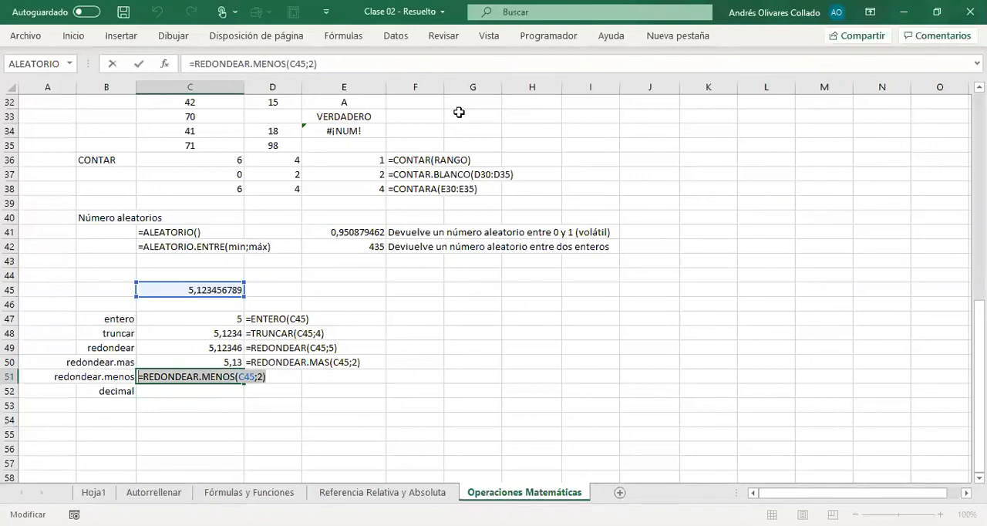
key("Escape")
key("Right")
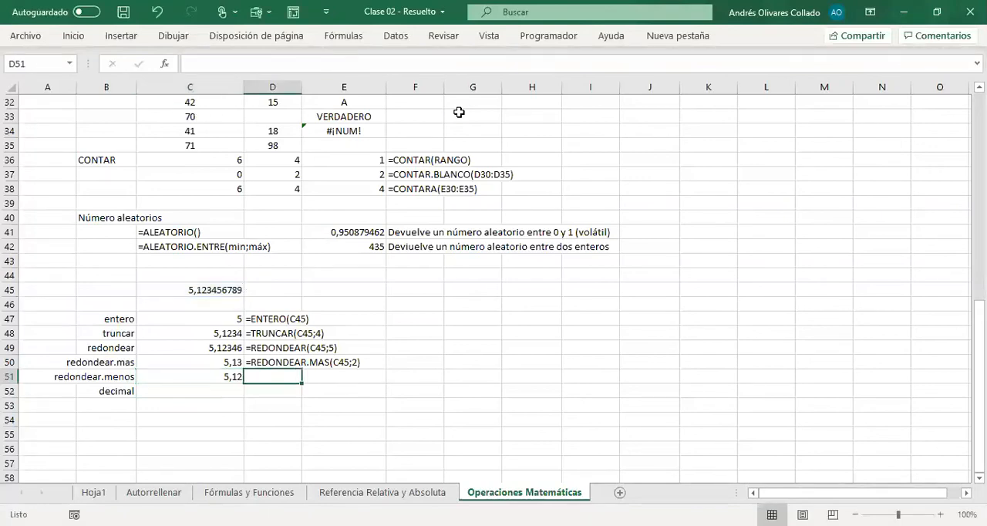
key("F2")
key("ctrl+v")
key("Return")
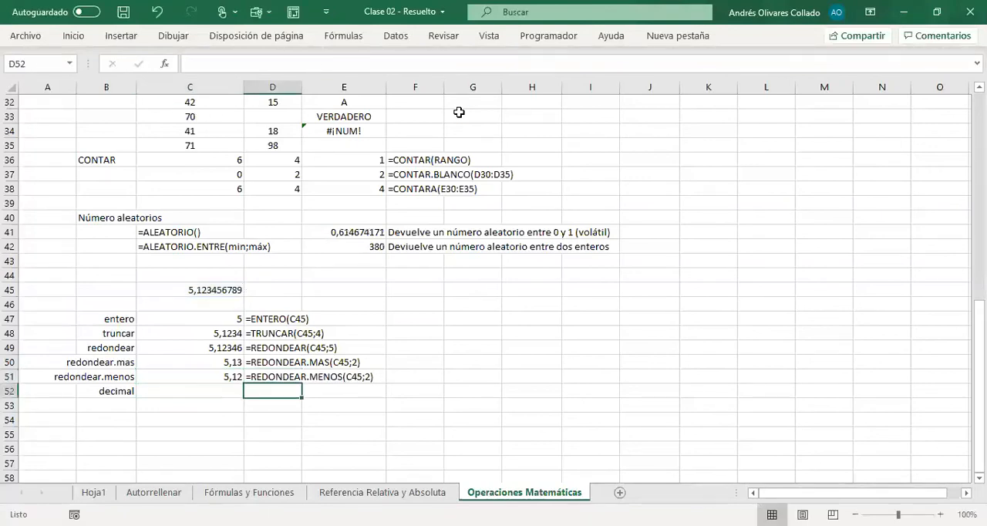
Step: Convert the decimal value to text with four decimals in C52 using the formula =DECIMAL(C45;4)
key("Left")
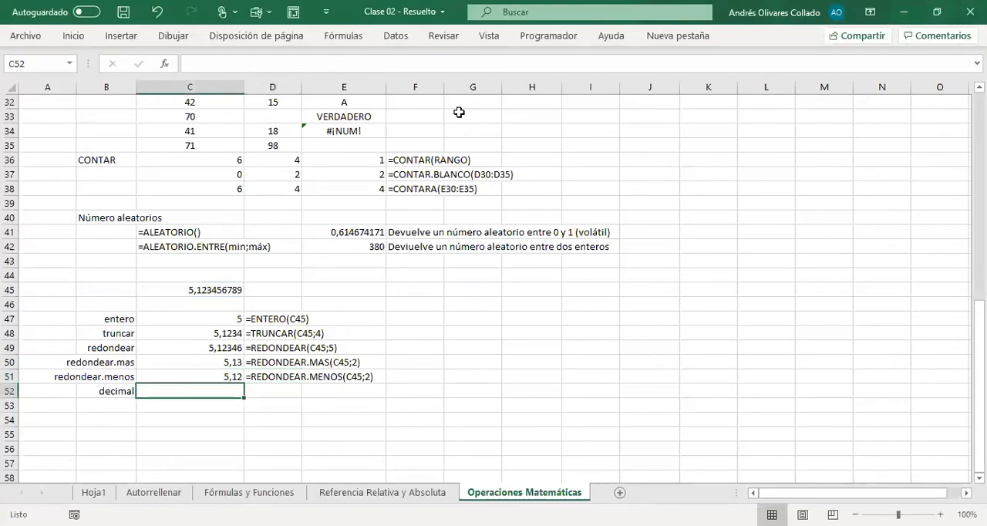
type("=")
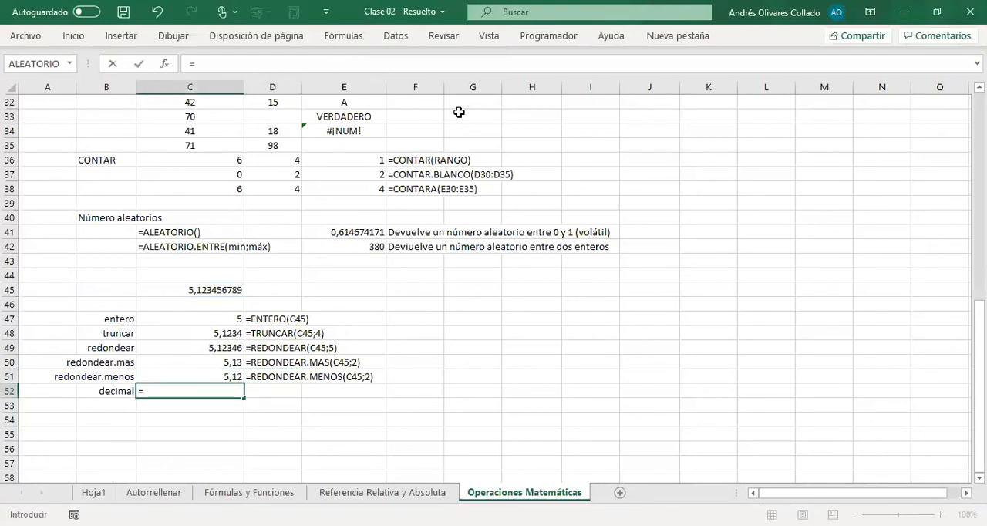
type("DECIMAL(")
key("Up")
key("Up")
key("Up")
key("Up")
key("Up")
key("Up")
key("Up")
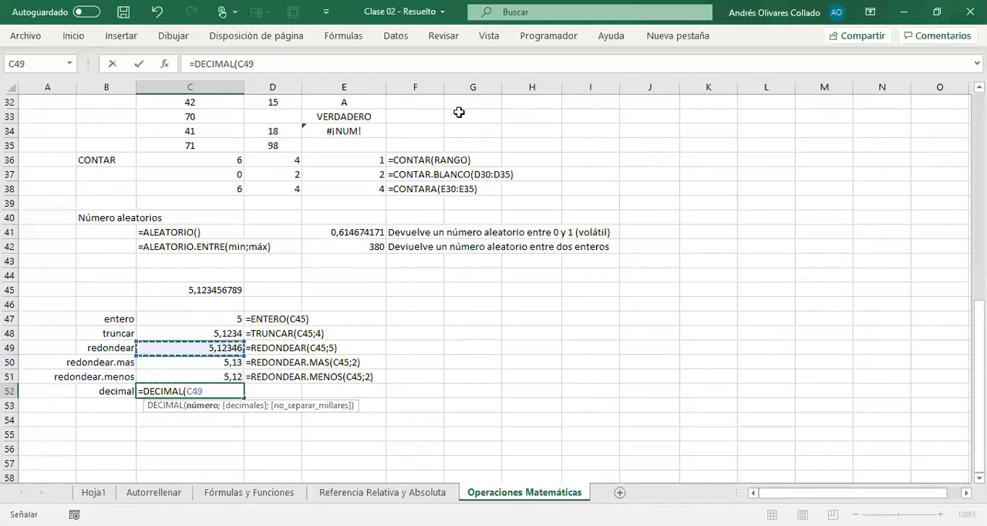
type(";")
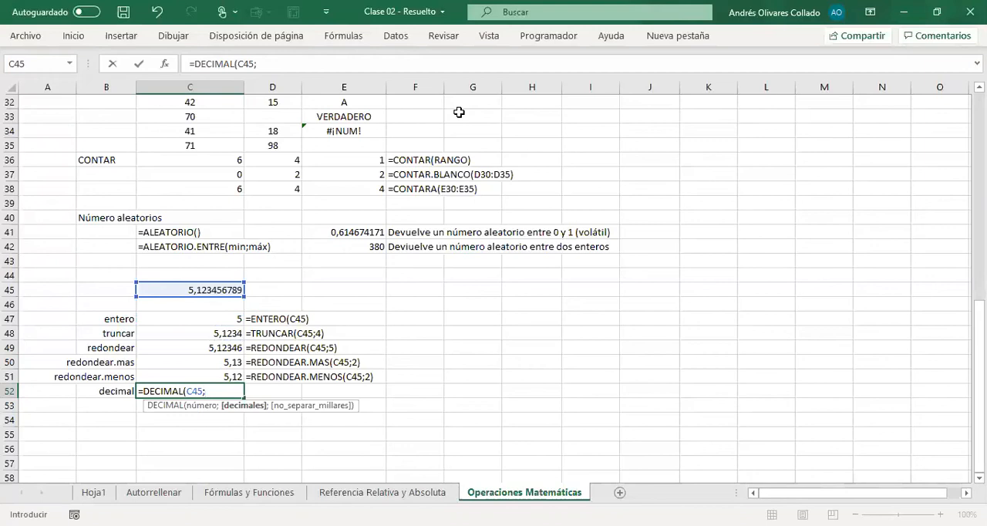
type("4)")
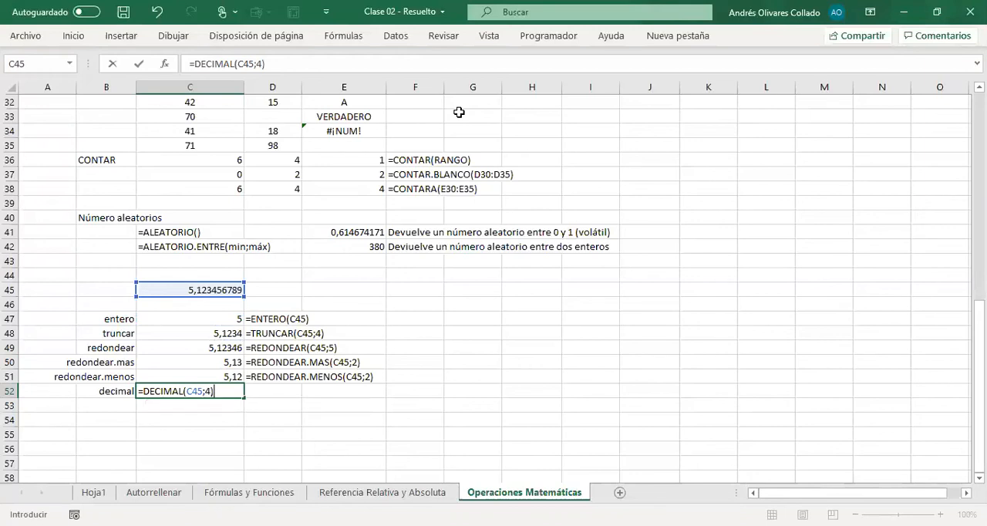
key("Return")
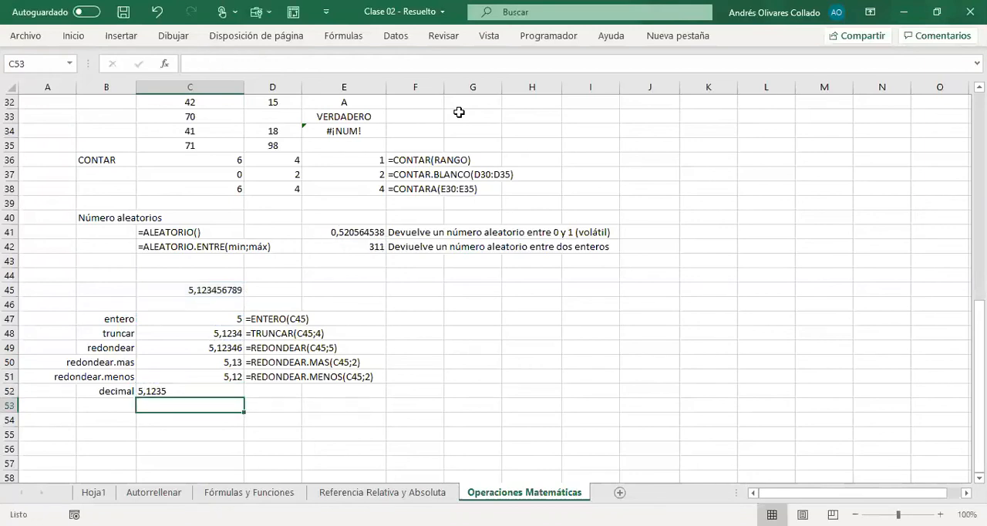
Step: Copy the DECIMAL formula from C52 into D52 as visible text, =DECIMAL(C45;4)
key("Up")
key("F2")
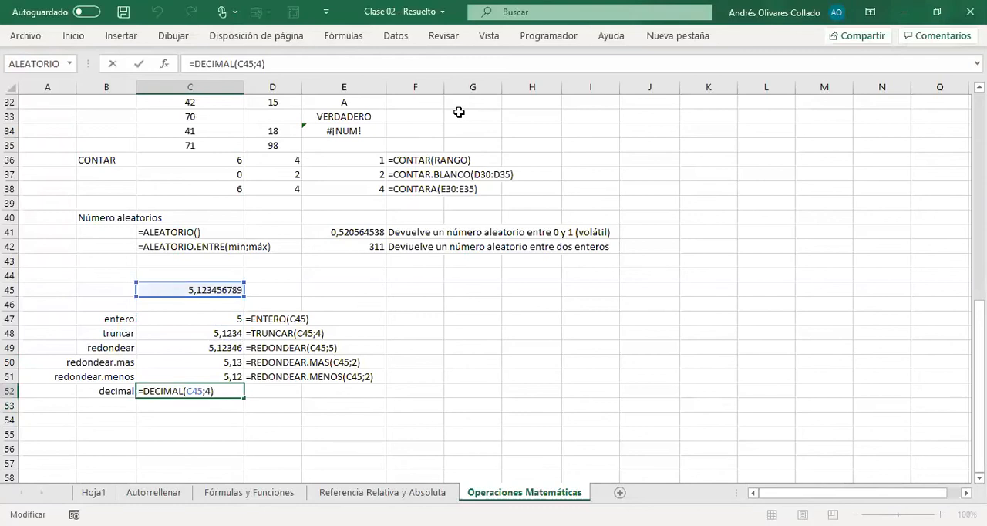
key("shift+Home")
key("ctrl+c")
key("Escape")
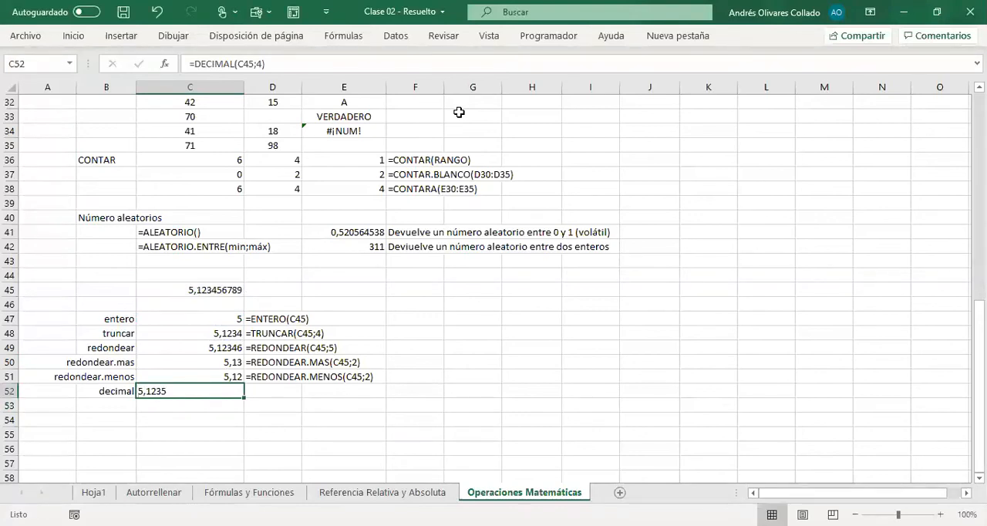
key("Right")
key("Right")
key("Left")
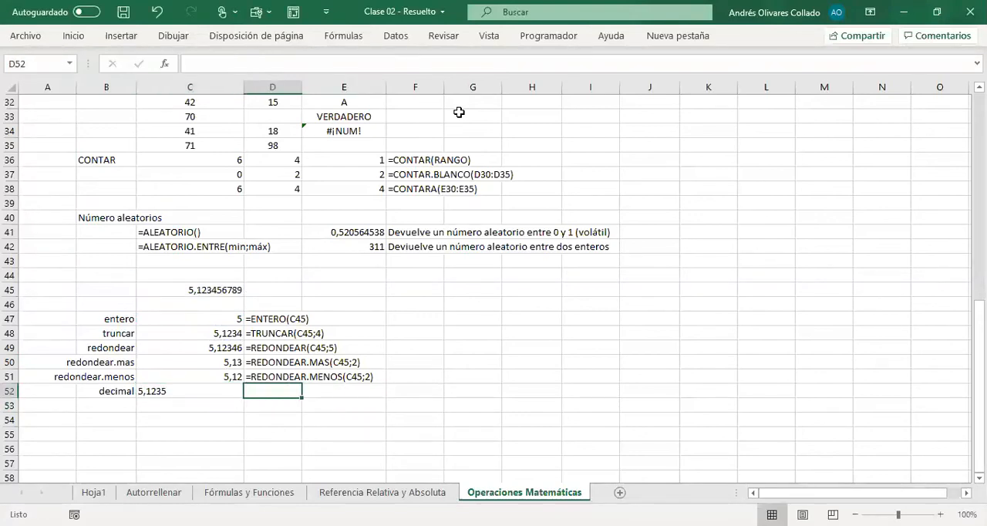
key("ctrl+v")
key("Return")
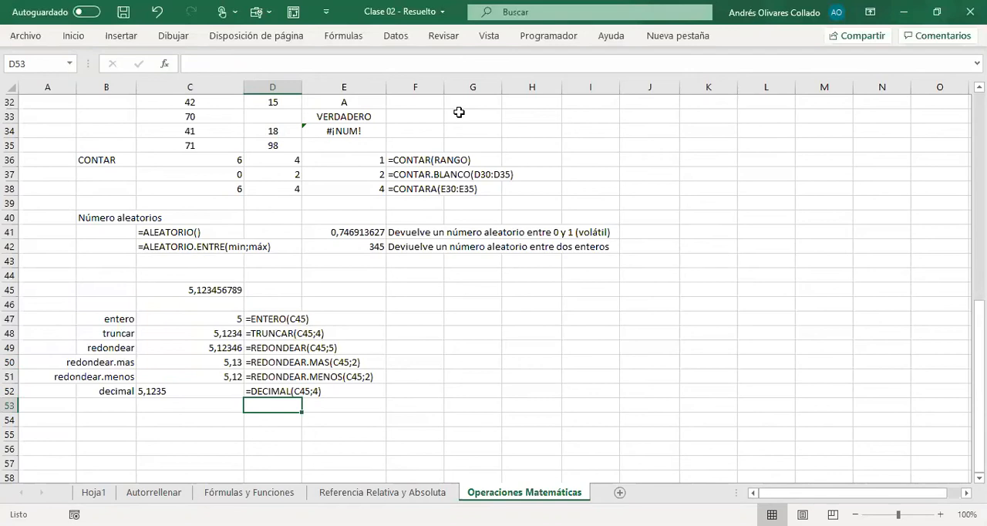
Step: Examine the Número, Decimales and No_separar_millares arguments of the DECIMAL function in C52
key("Up")
key("Left")
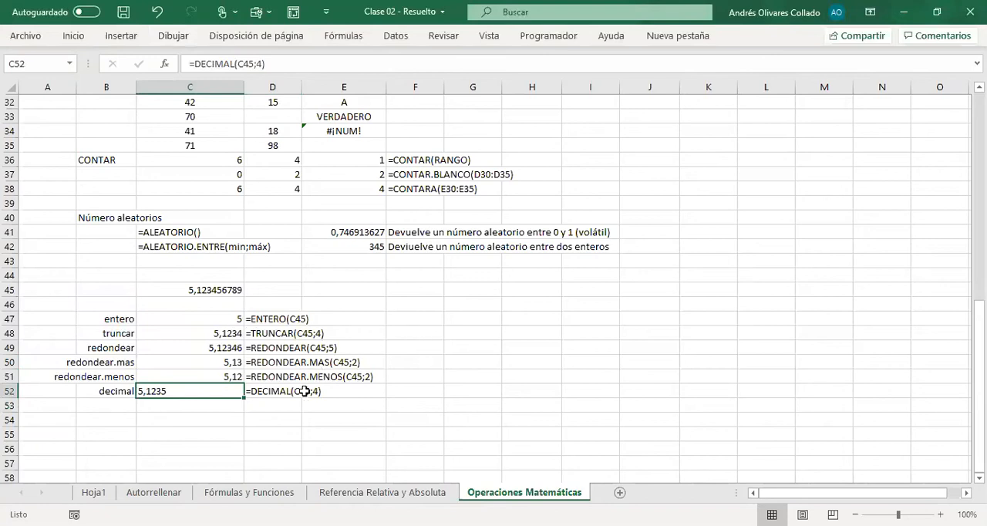
left_click(192, 411)
left_click(189, 392)
left_click(164, 68)
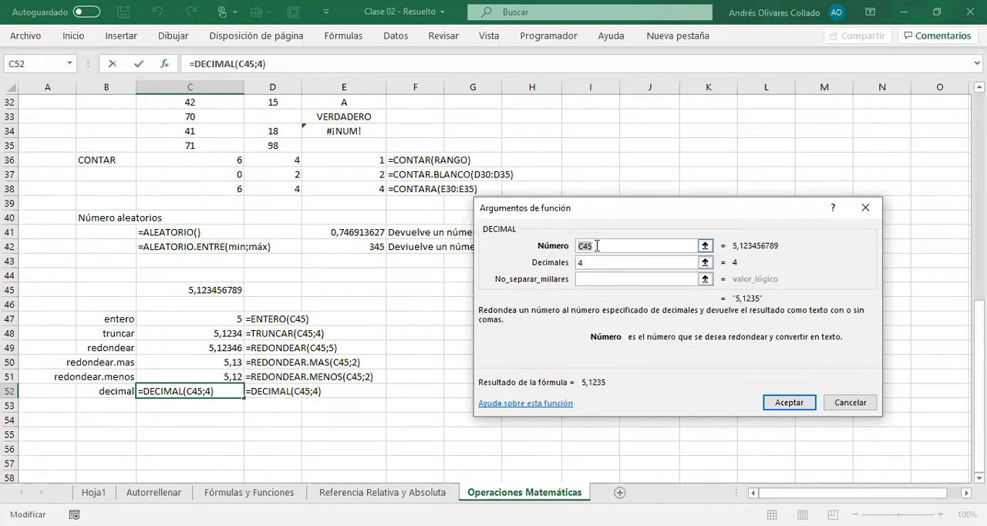
left_click(580, 262)
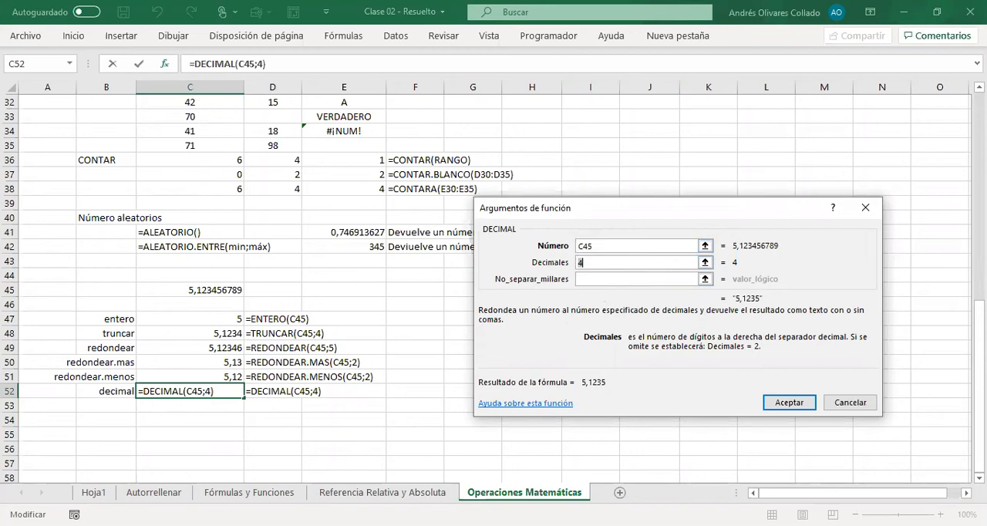
left_click(579, 279)
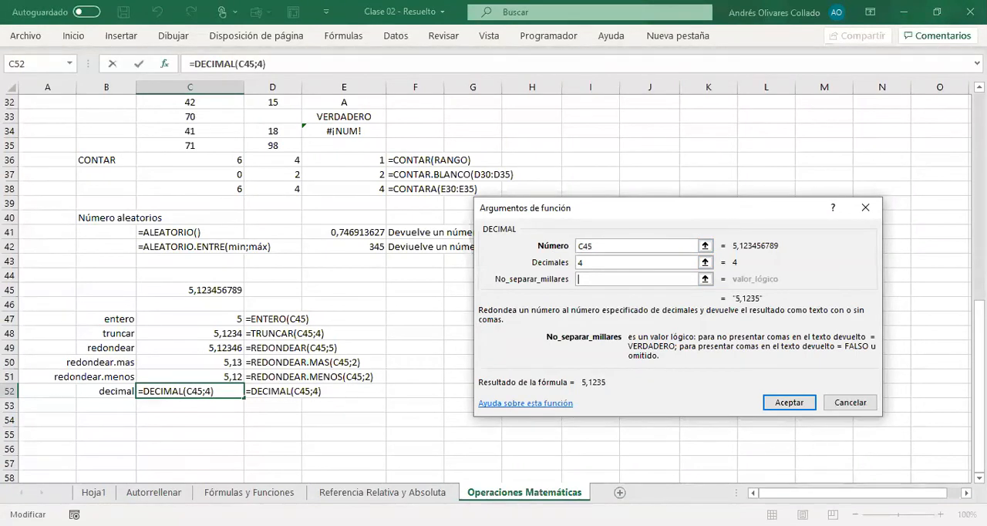
Step: Try the values 1 and 0 for the No_separar_millares argument of the DECIMAL formula in C52
type("1")
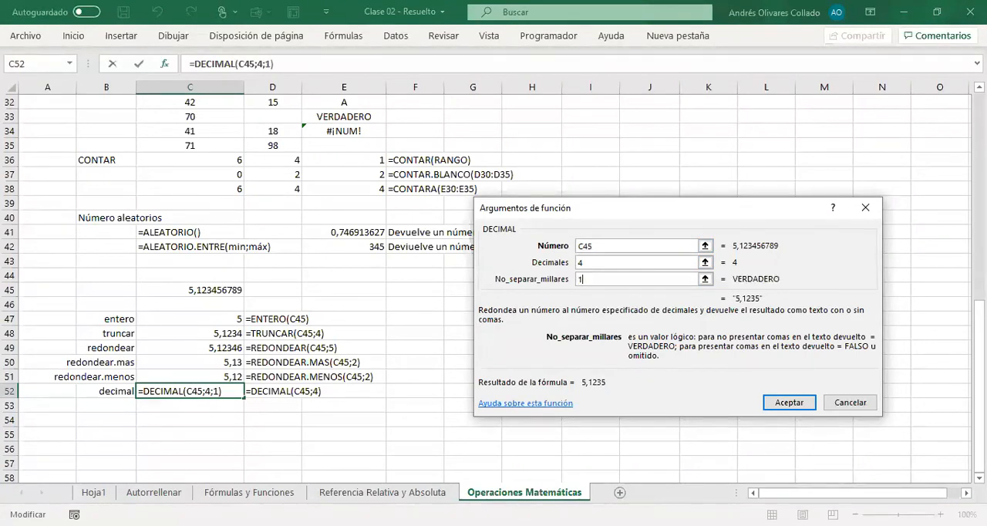
key("BackSpace")
type("1")
key("BackSpace")
type("0")
key("BackSpace")
type("1")
key("BackSpace")
type("0")
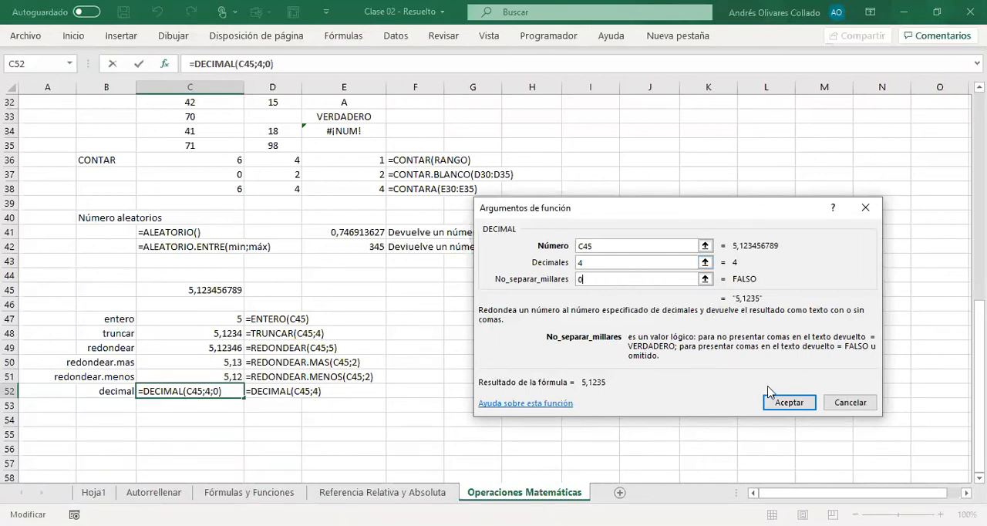
left_click(783, 401)
left_click(339, 430)
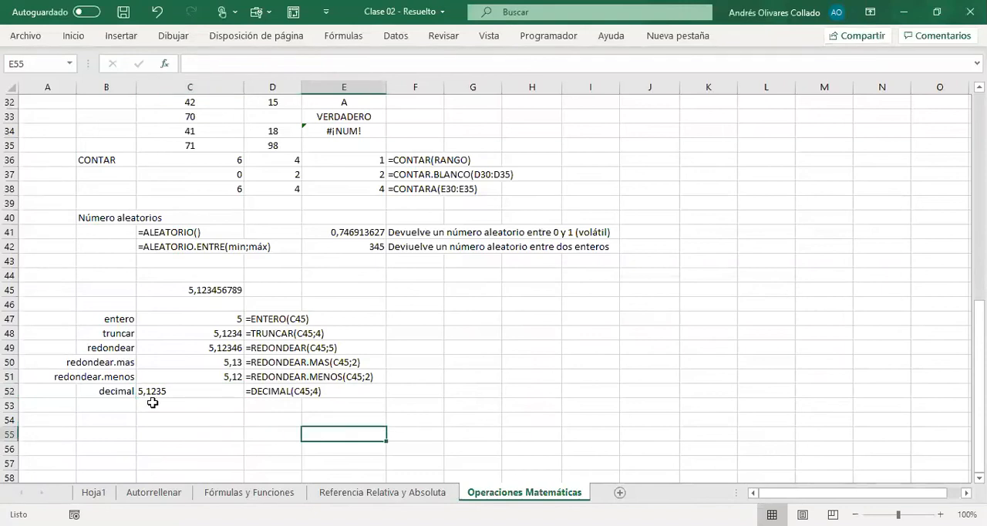
left_click(166, 395)
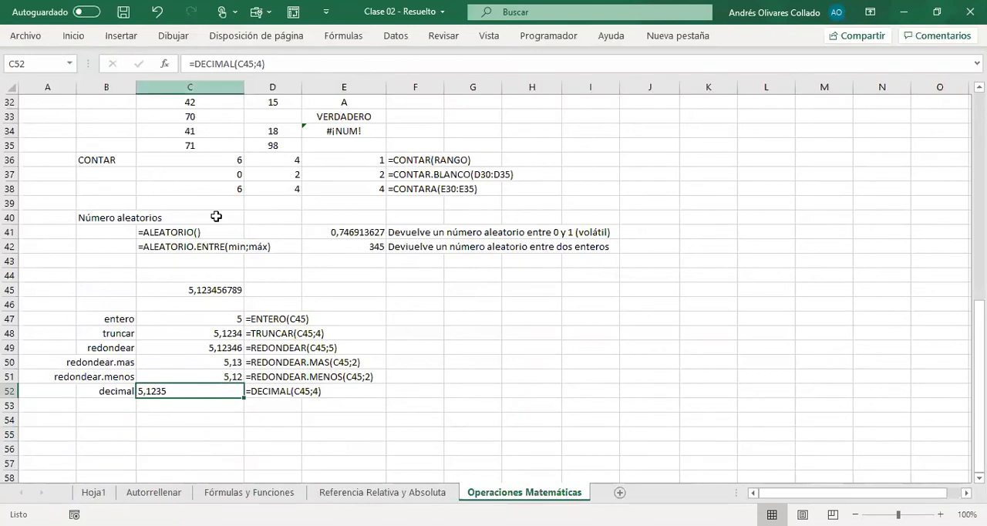
left_click(166, 410)
key("Up")
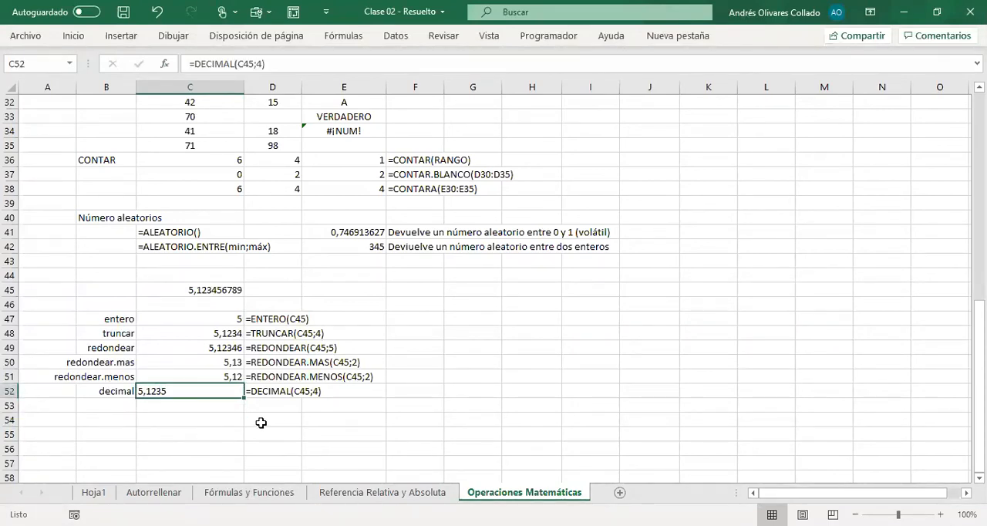
left_click(199, 410)
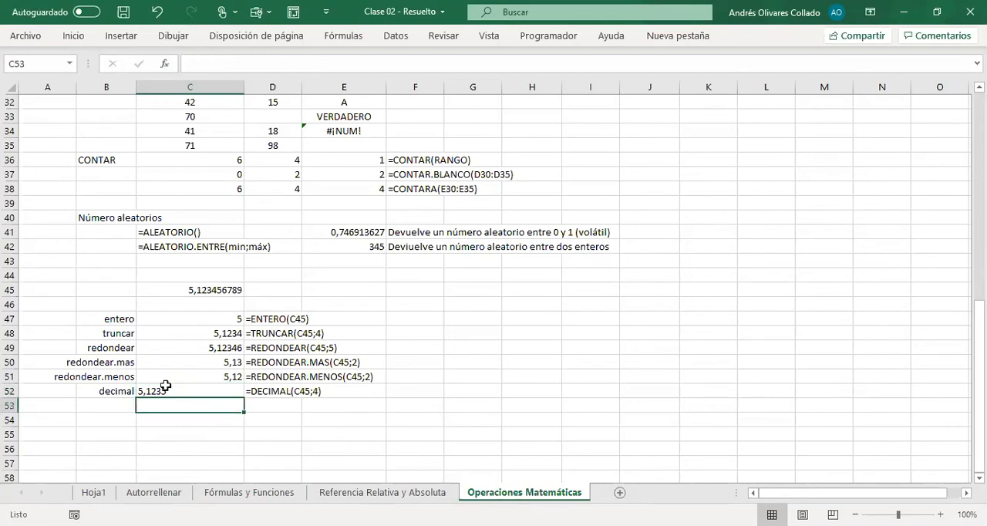
key("Up")
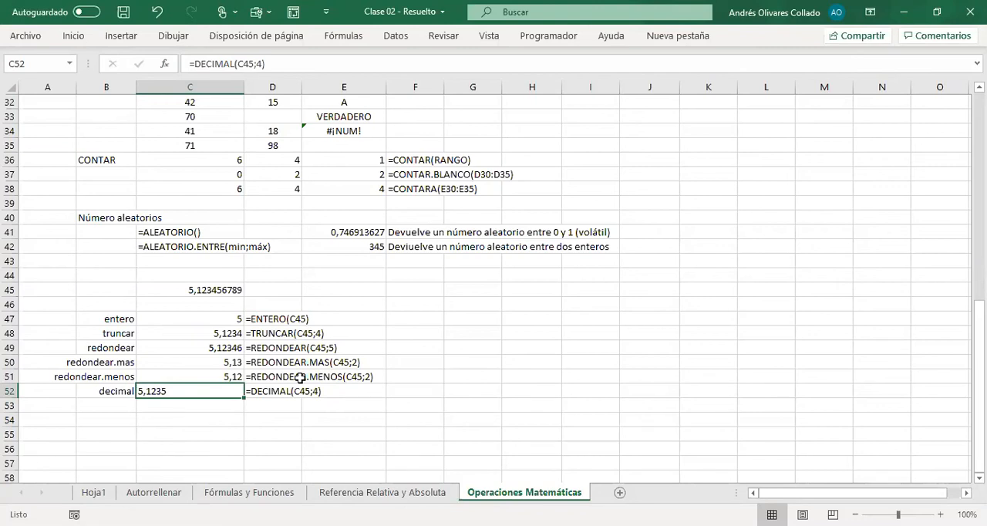
left_click(403, 407)
left_click(192, 392)
left_click(600, 403)
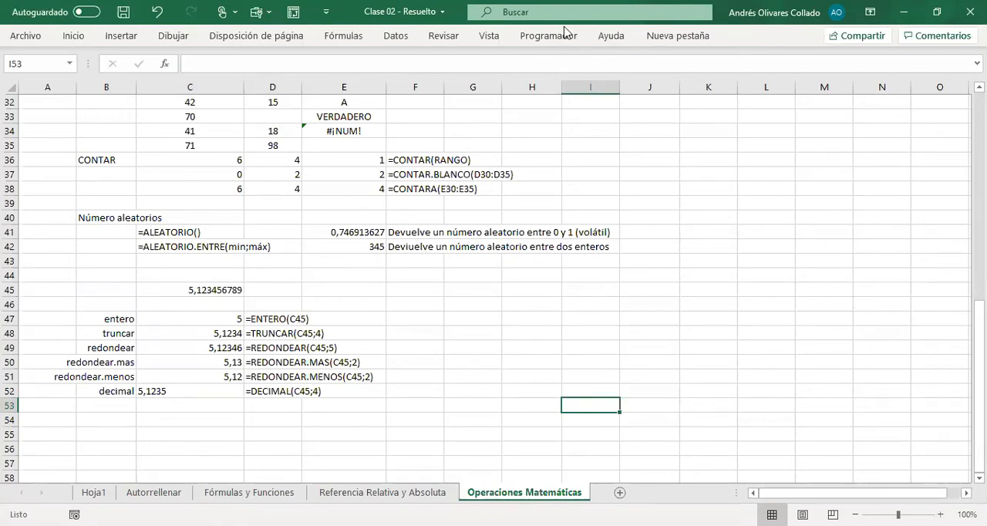
Step: Switch to the Clase 03 - Resuelto workbook and look over the date and time exercises on Hoja2
key("alt+Tab")
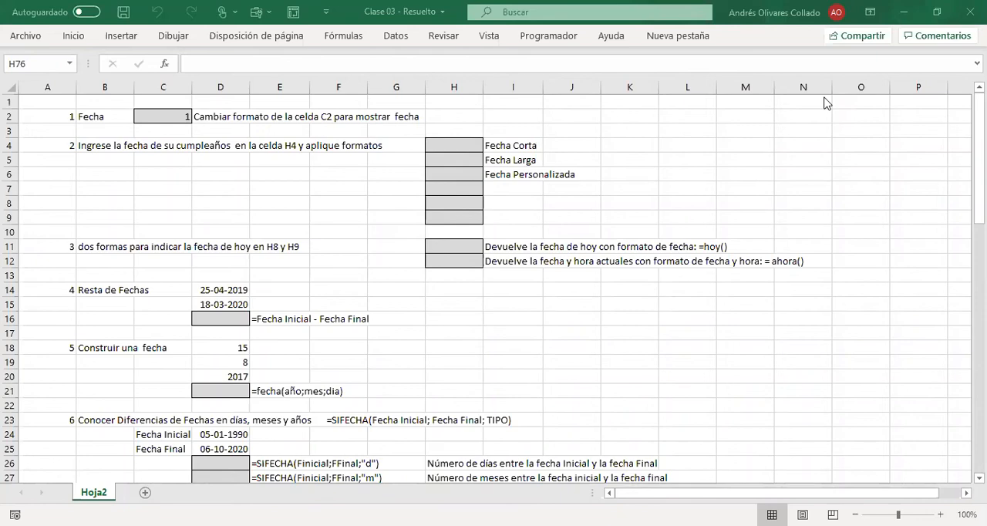
scroll(586, 437, "down", 20)
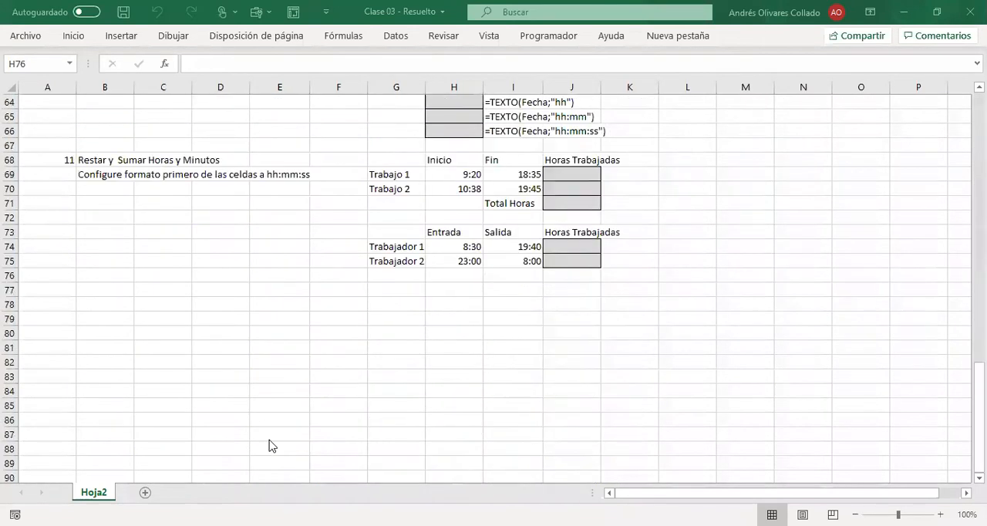
scroll(278, 446, "up", 20)
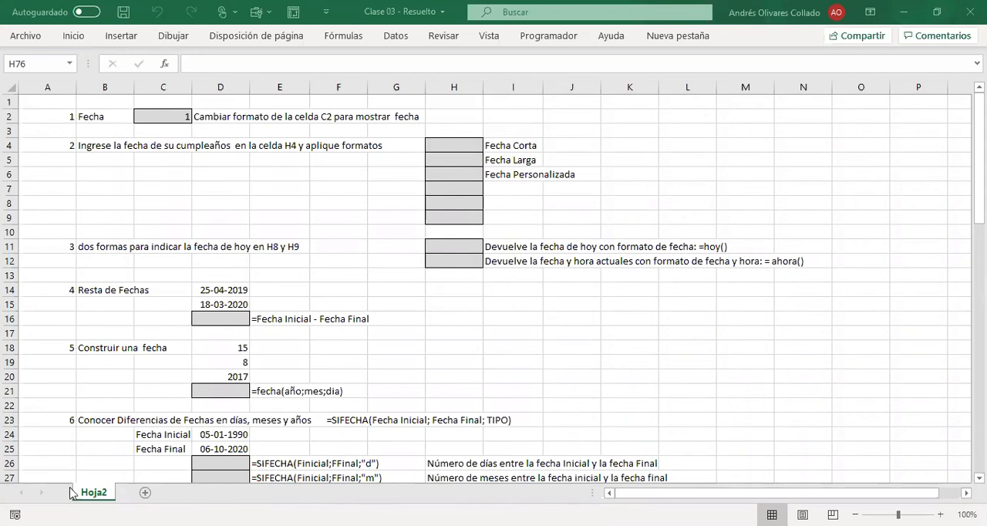
Step: Apply the Fecha corta number format to cell C2
left_click(188, 116)
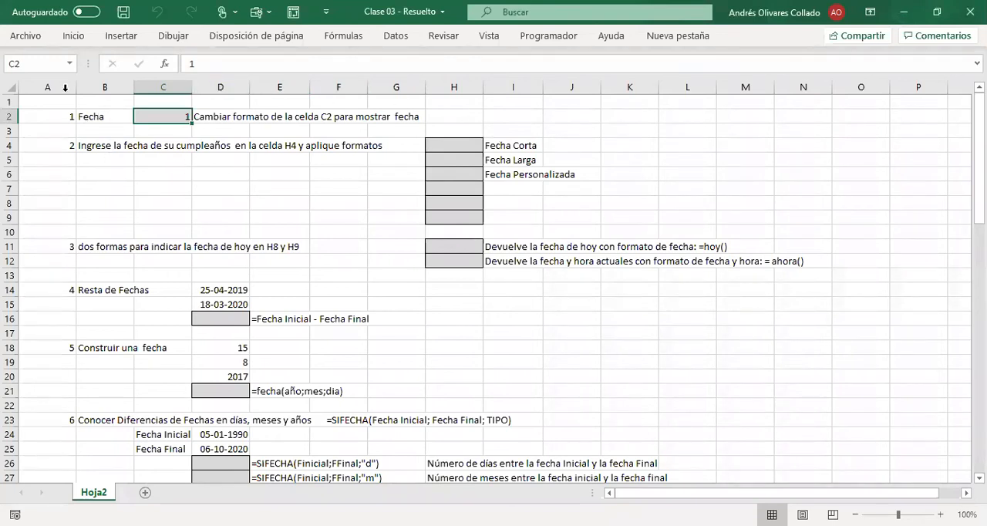
left_click(71, 37)
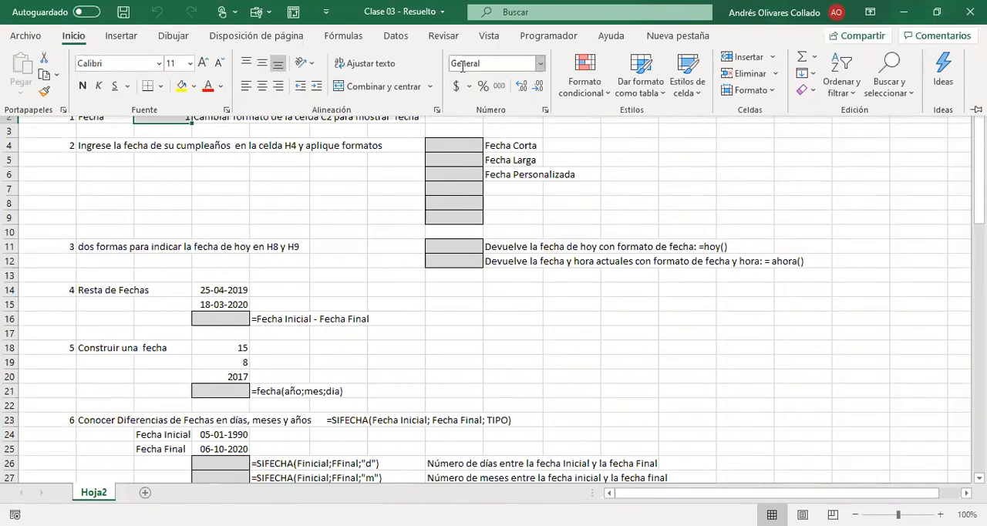
left_click(538, 65)
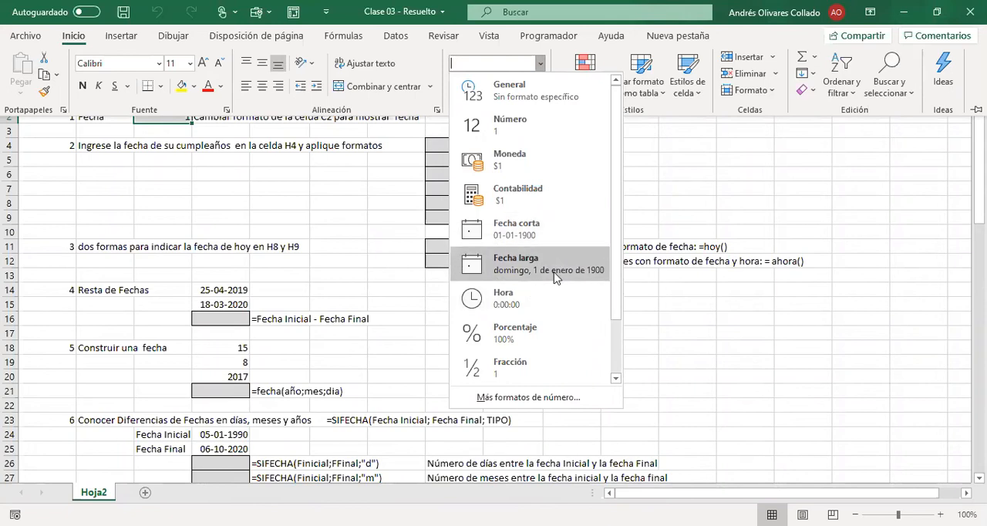
left_click(556, 231)
left_click(577, 201)
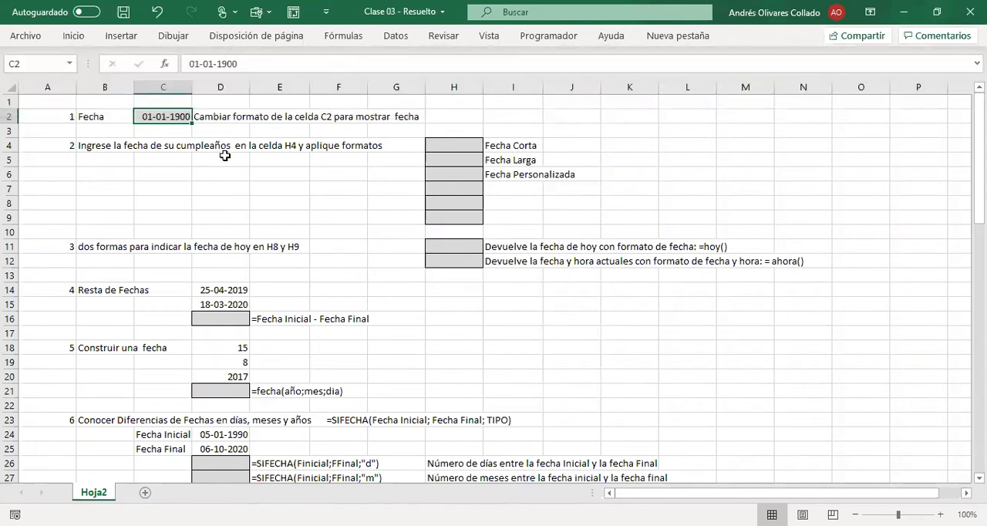
left_click(261, 173)
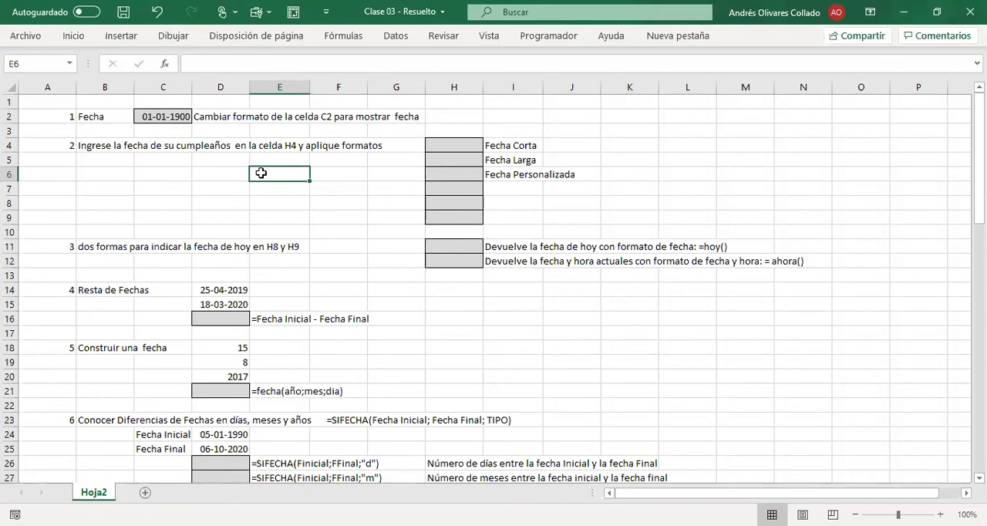
Step: Undo the date formatting of cell C2
key("Up")
key("Up")
key("Left")
key("Left")
key("Up")
key("Up")
key("ctrl+z")
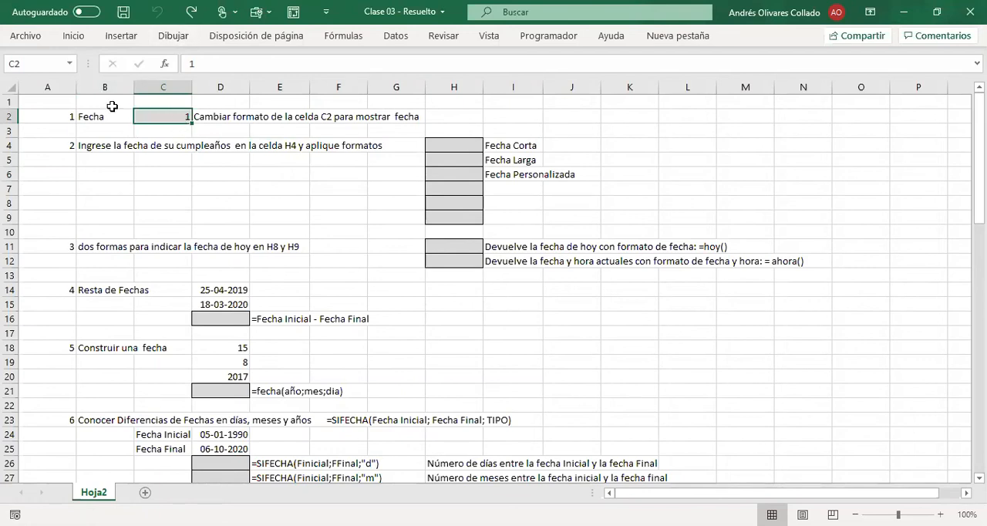
Step: Format the number in C2 as a short date using Fecha corta
left_click(74, 37)
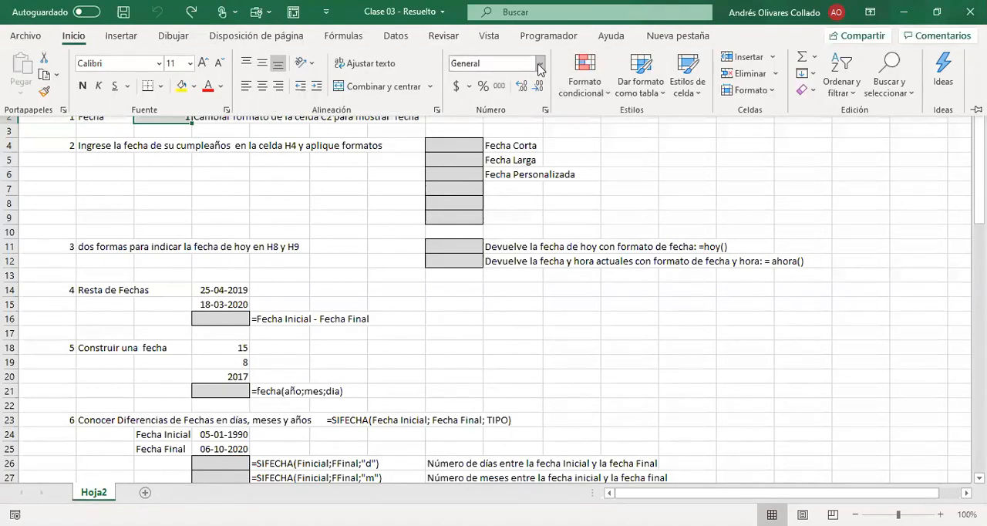
left_click(539, 68)
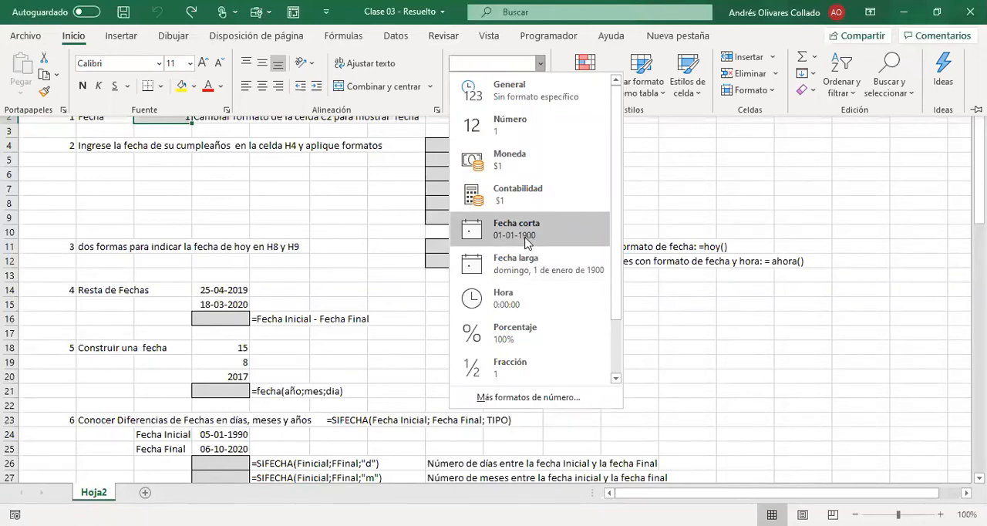
left_click(527, 241)
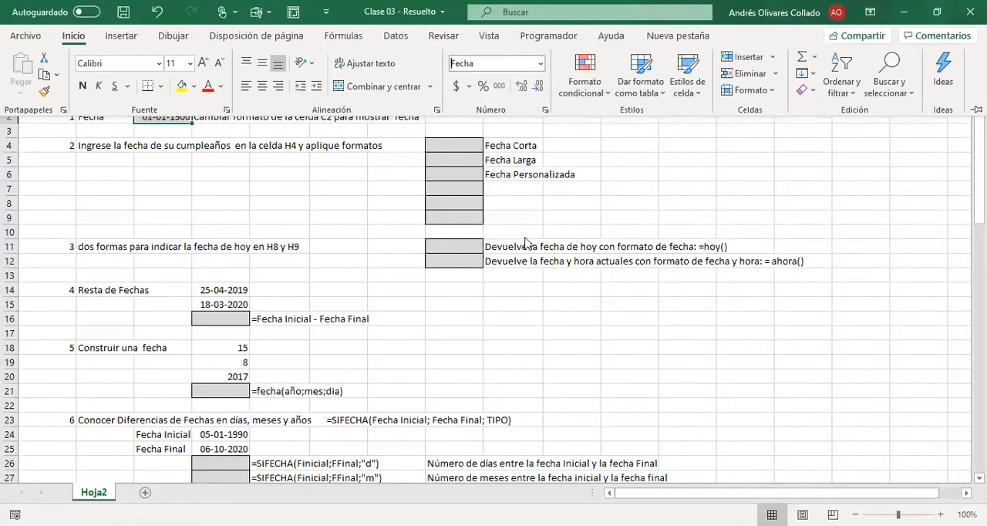
left_click(329, 185)
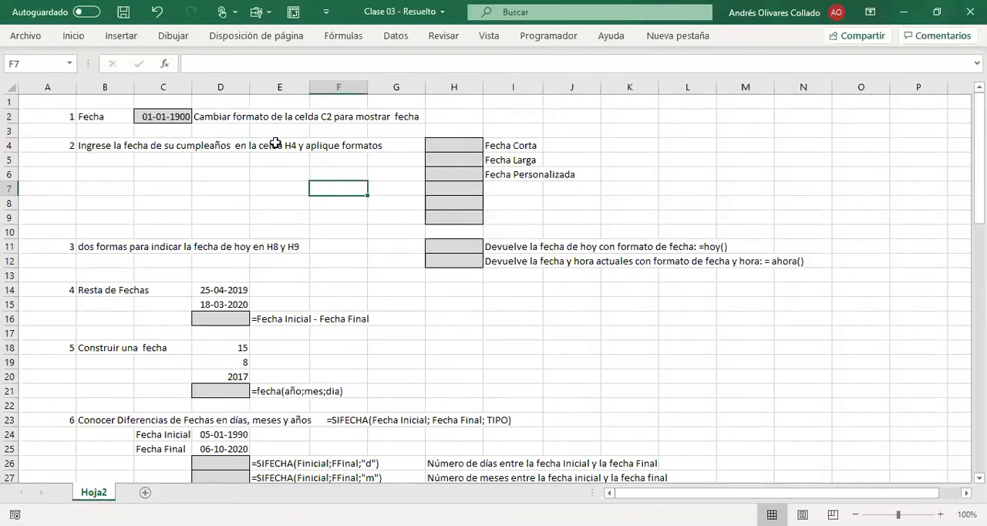
Step: Enter the birth date in H4 in day/month/year form with slashes
left_click(452, 146)
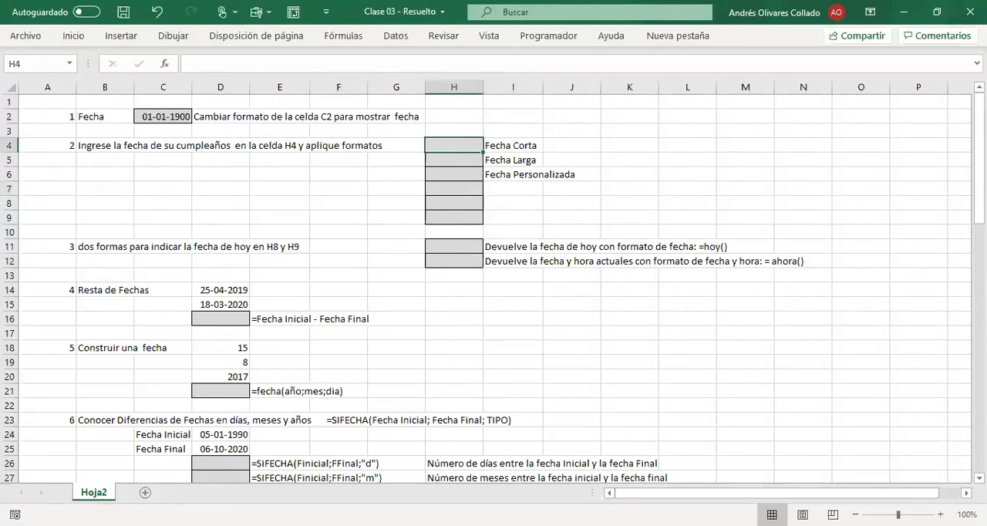
type("1")
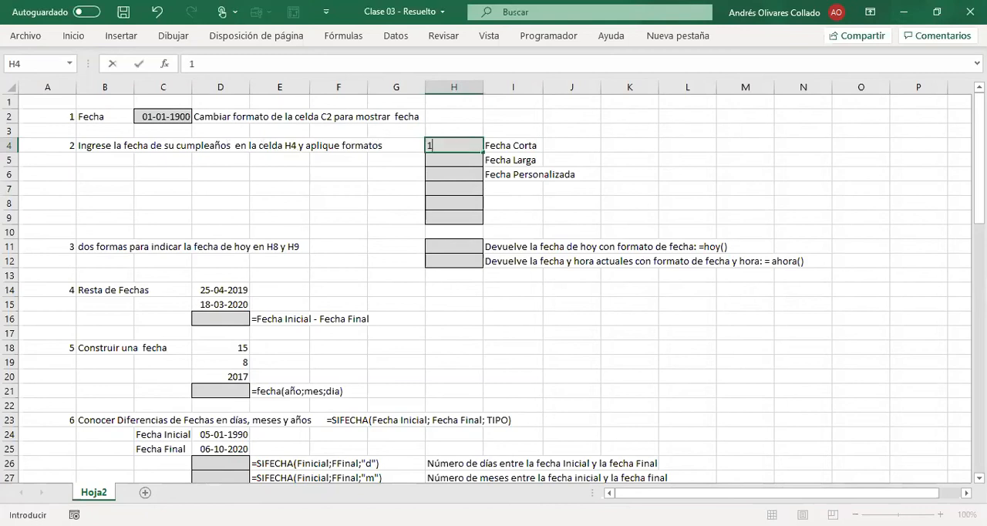
type("2/10/1978")
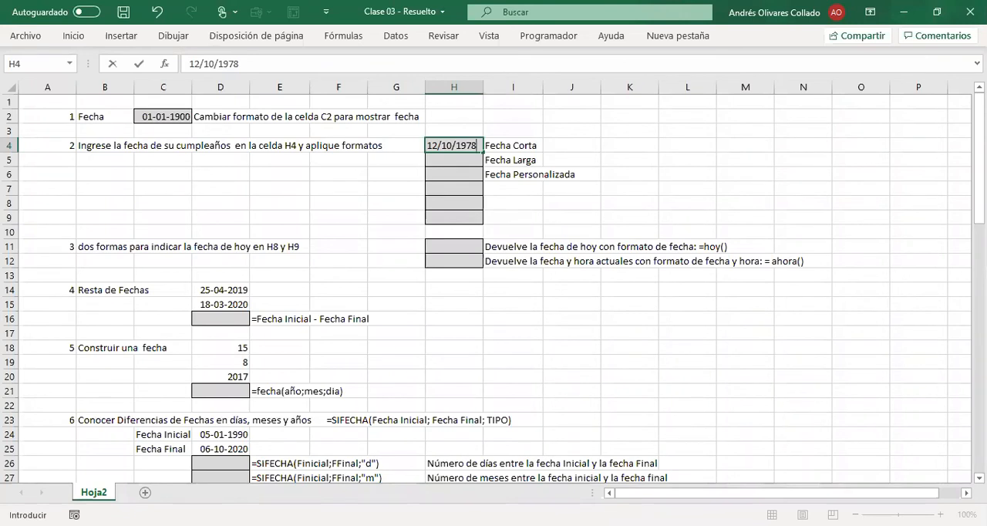
key("Return")
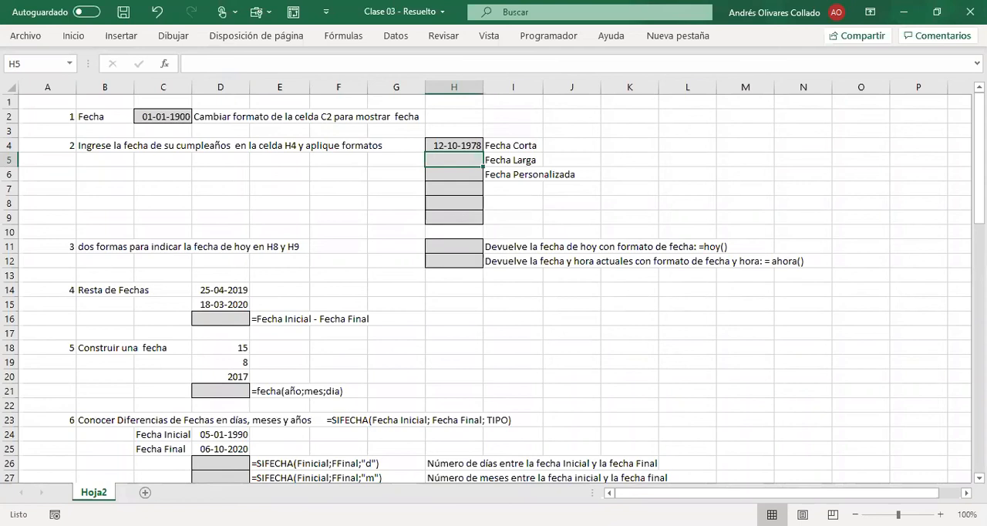
Step: Check which number format is applied to the birth date in H4
key("Up")
key("Down")
key("Up")
key("Down")
key("Up")
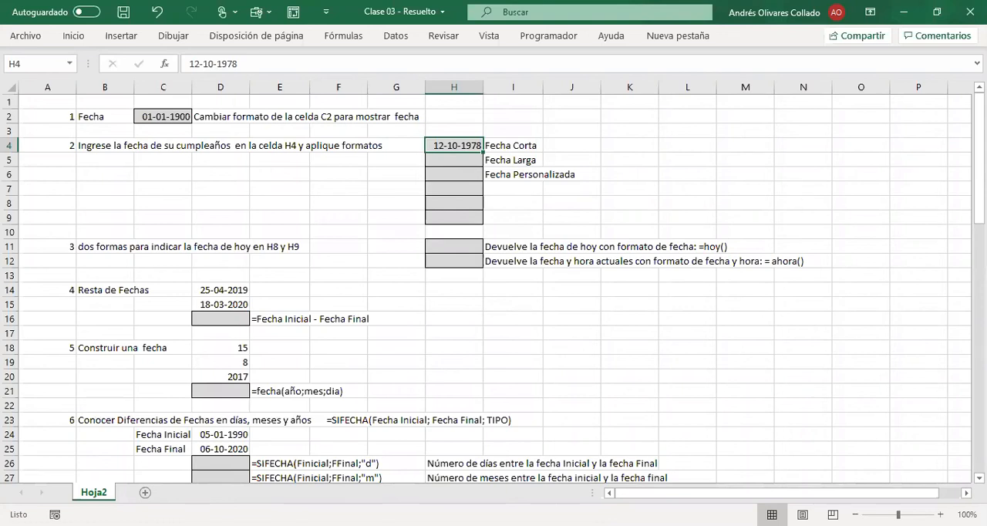
left_click(70, 35)
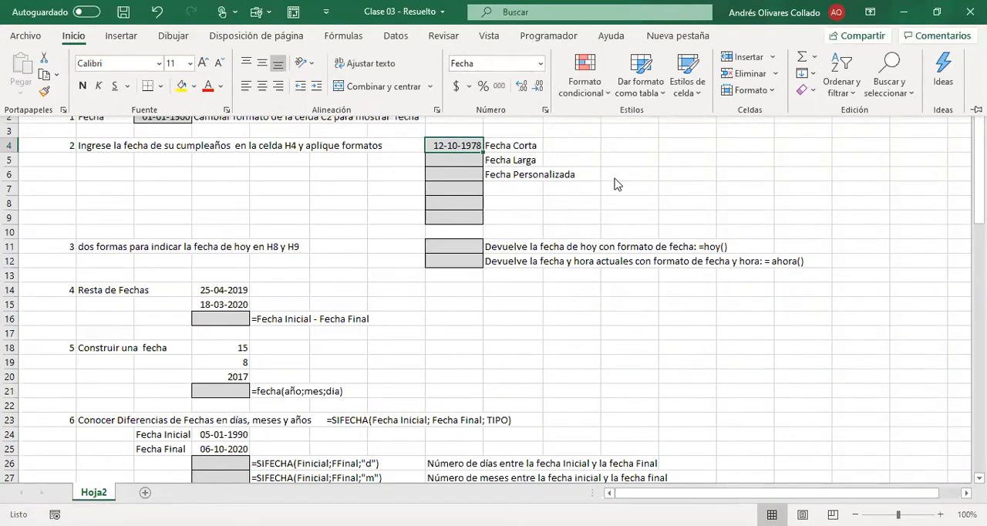
left_click(456, 162)
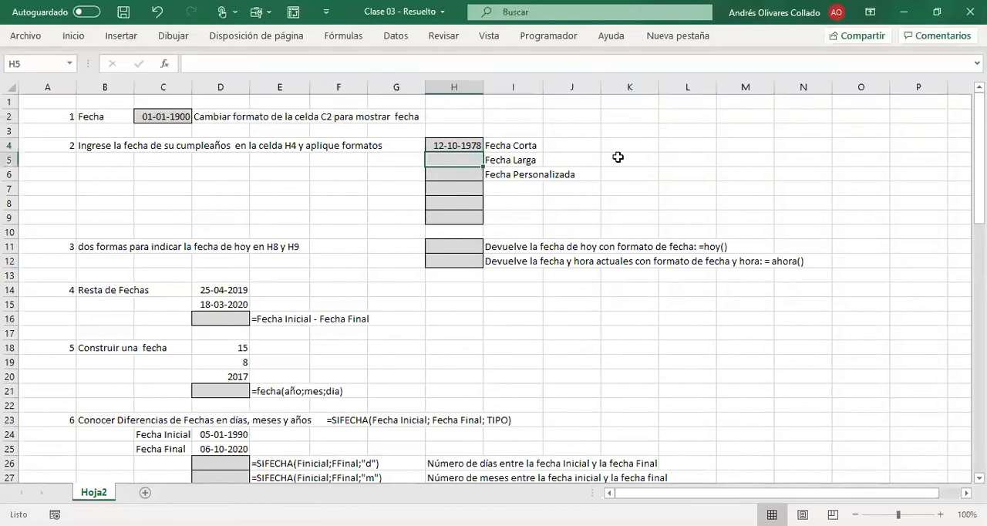
key("Up")
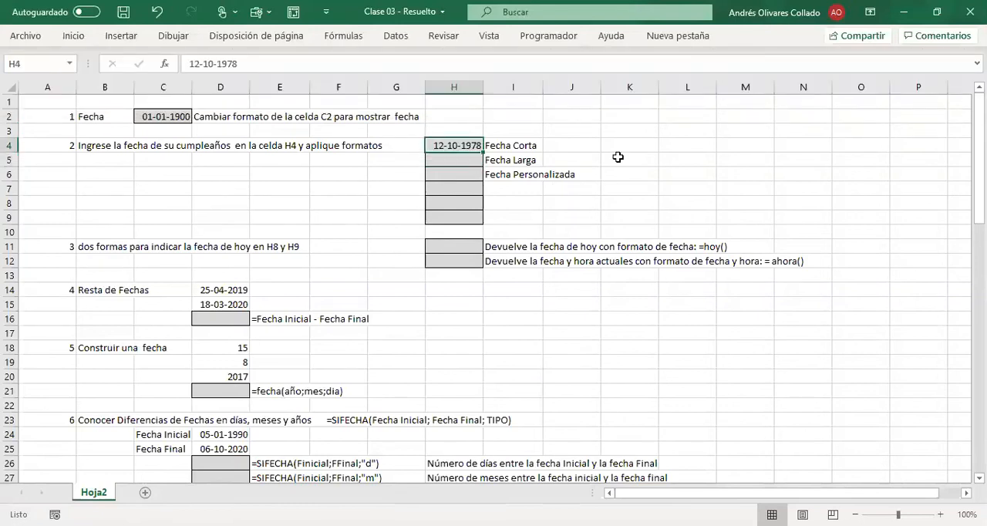
key("ctrl+c")
key("BackSpace")
key("Escape")
Step: Enter the full birth date in H5 in day-month-year form with hyphens
key("Down")
type("12-")
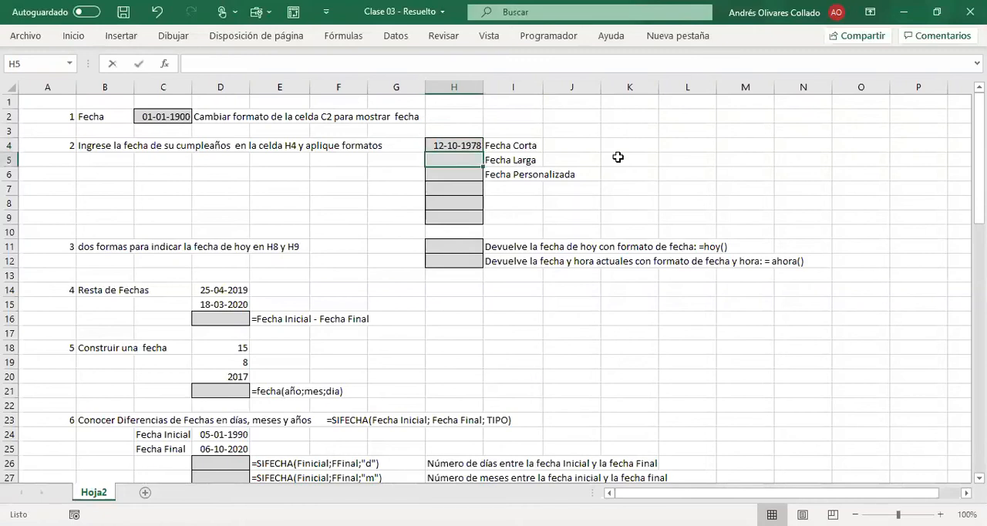
type("10-")
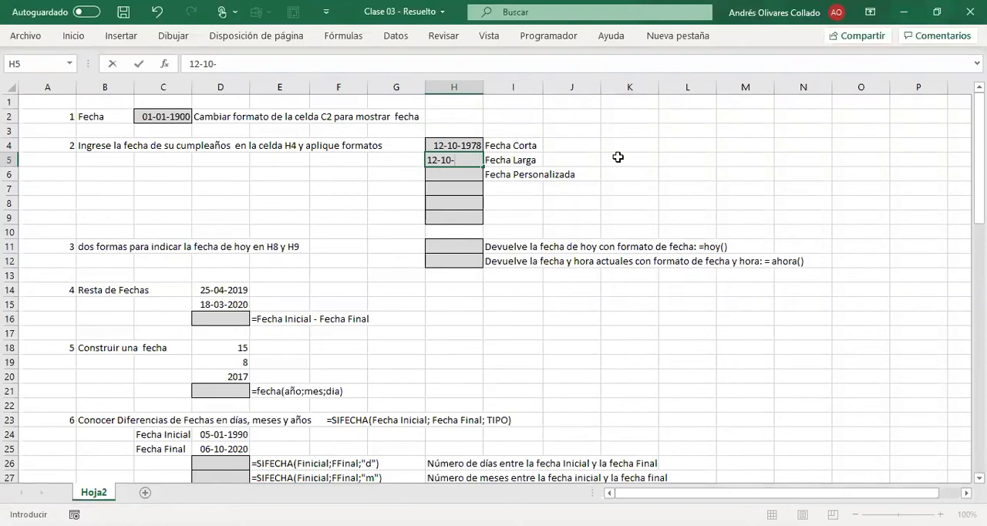
type("1978")
key("Return")
key("Up")
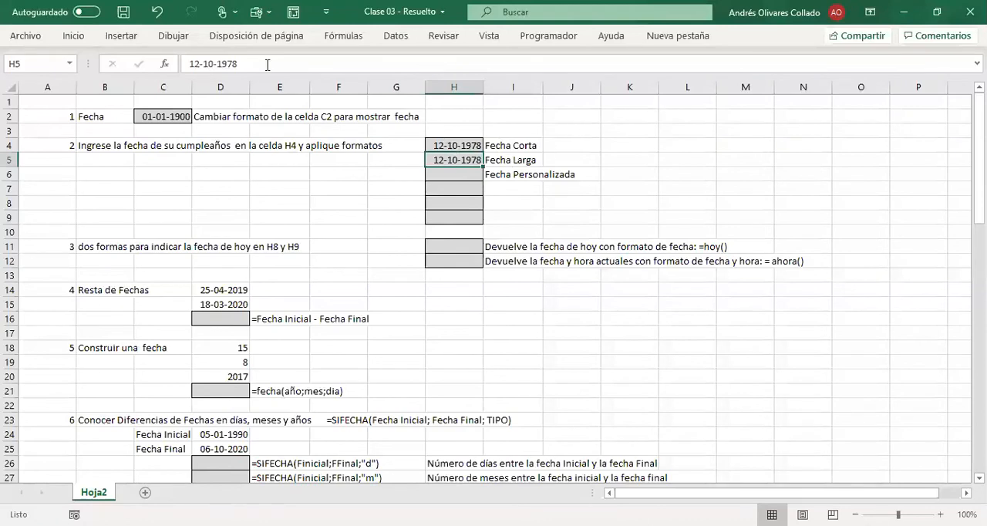
Step: Format the birth date in H5 as a long date using Fecha larga
left_click(75, 39)
left_click(540, 64)
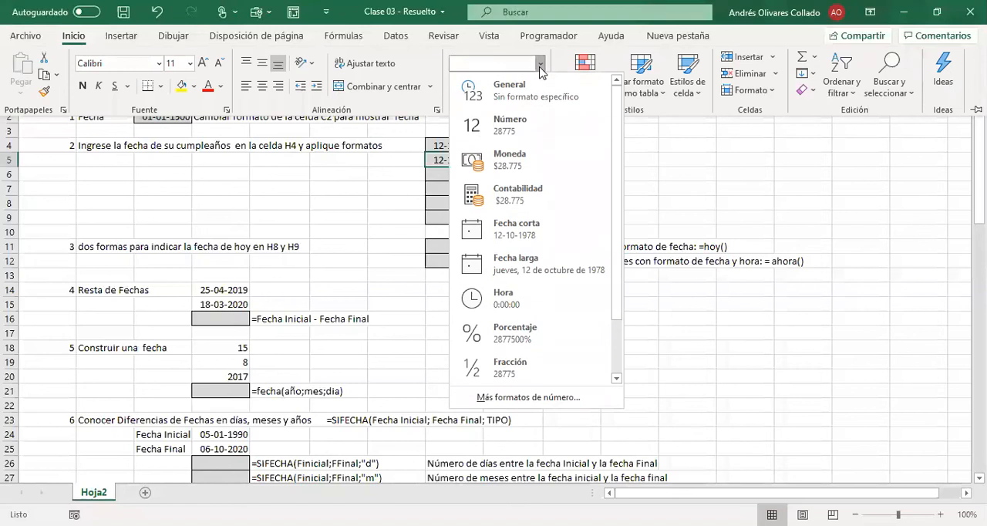
left_click(532, 265)
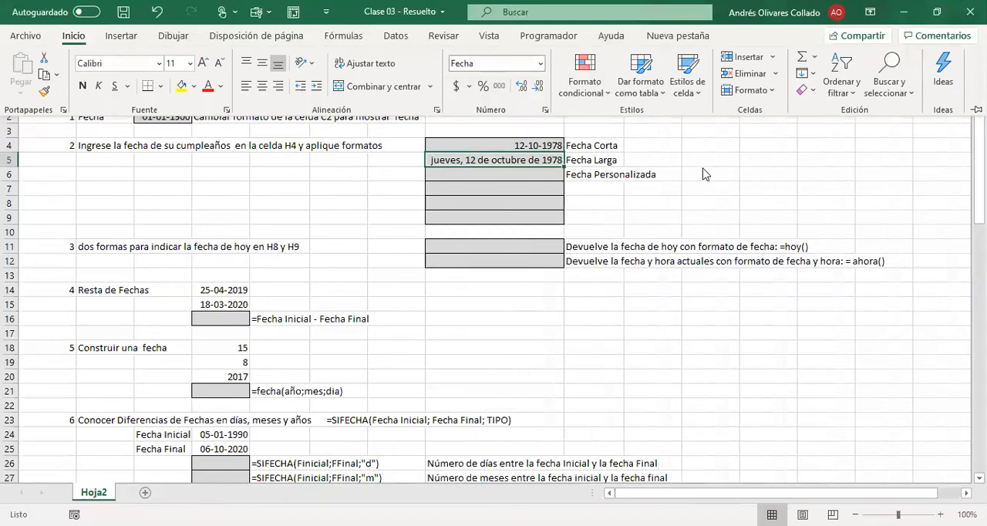
left_click(684, 174)
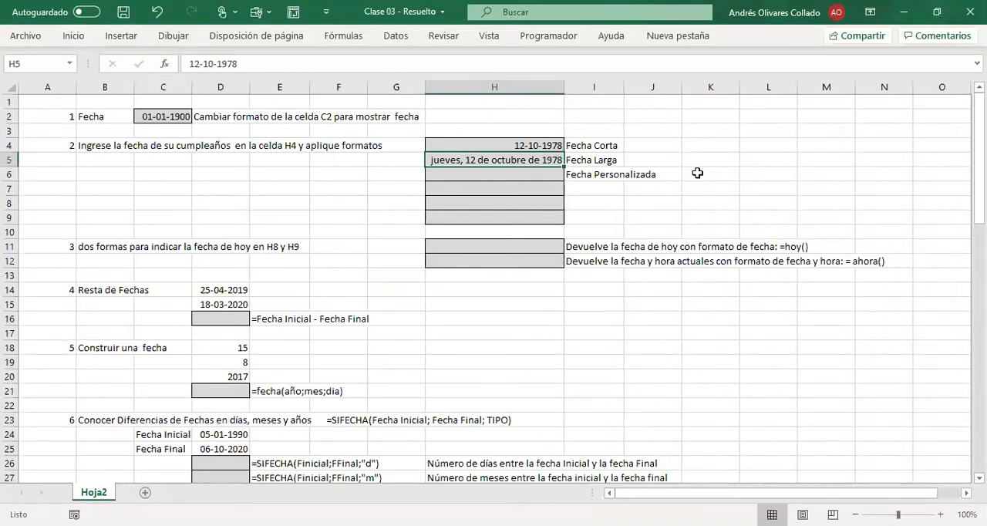
Step: Enter only the day and month of the birth date in H6, separated by a hyphen
key("Down")
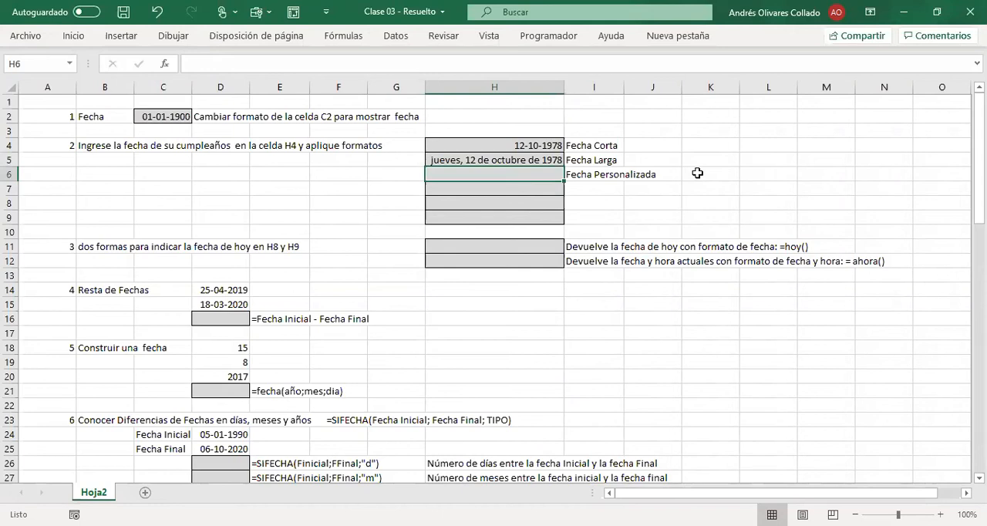
type("12")
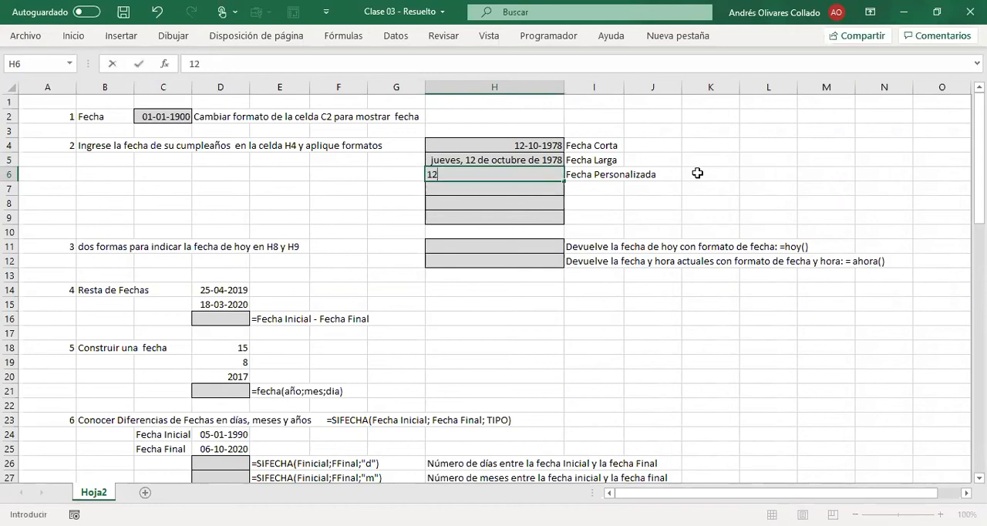
type("-10")
key("Return")
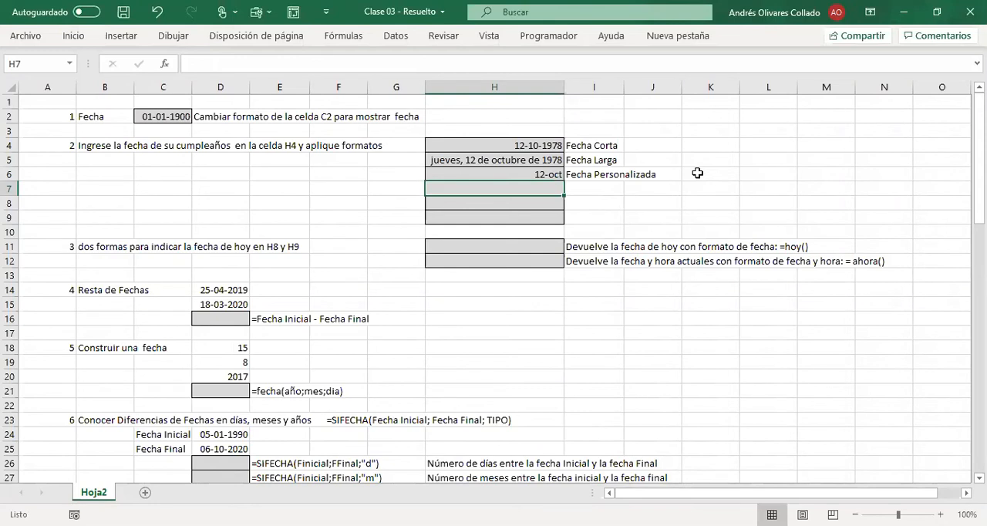
key("Up")
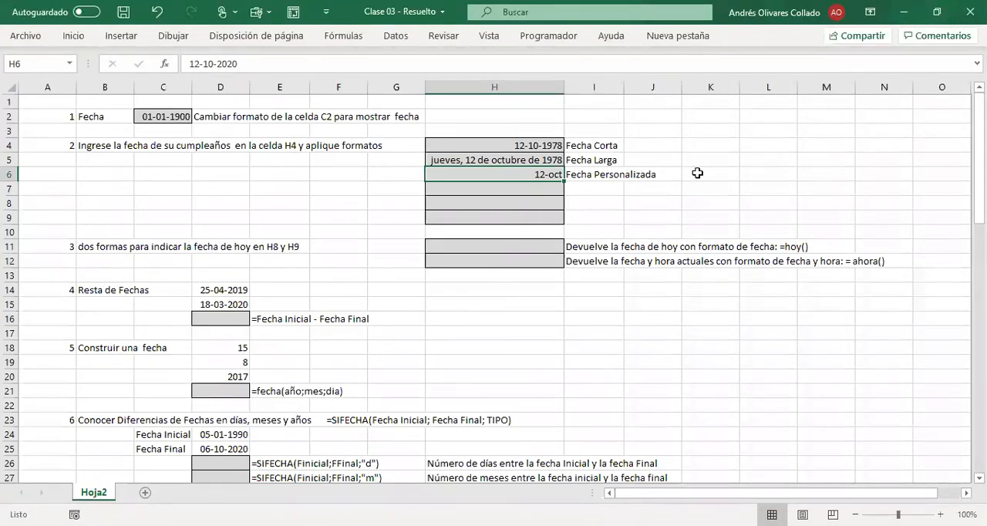
Step: Enter the full birth date in H7 in day/month/year form with slashes
key("Down")
type("12/10/1978")
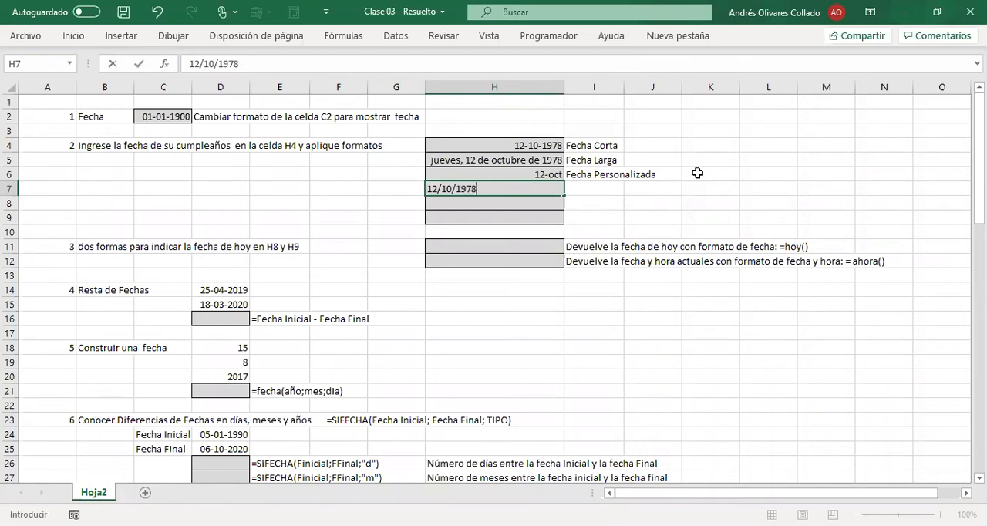
key("Return")
left_click(508, 187)
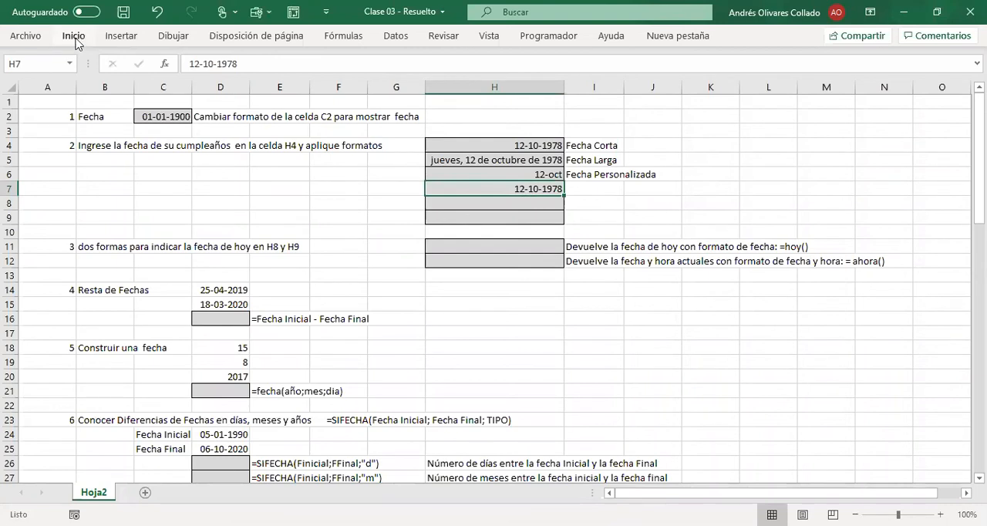
Step: Preview how the birth date in H7 looks with the different types of the Fecha category in Formato de celdas
right_click(524, 191)
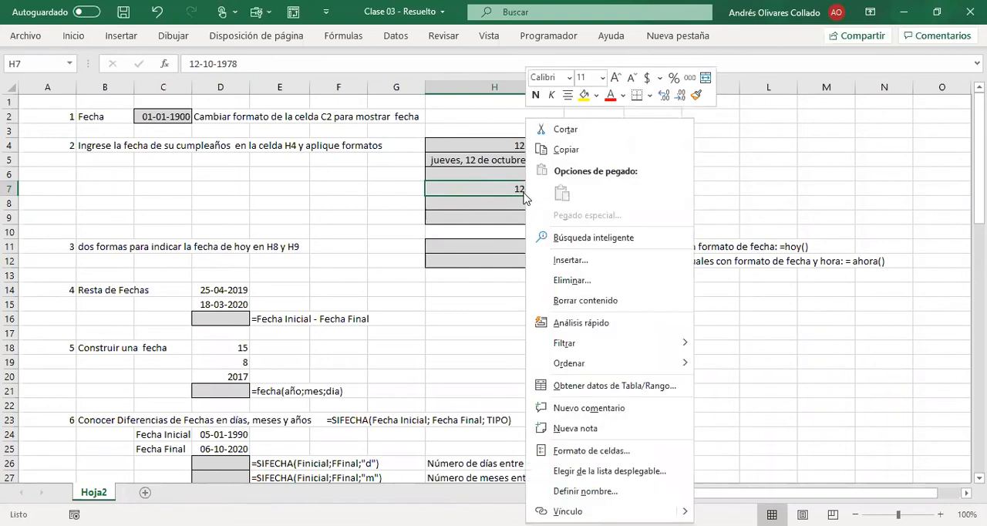
left_click(591, 452)
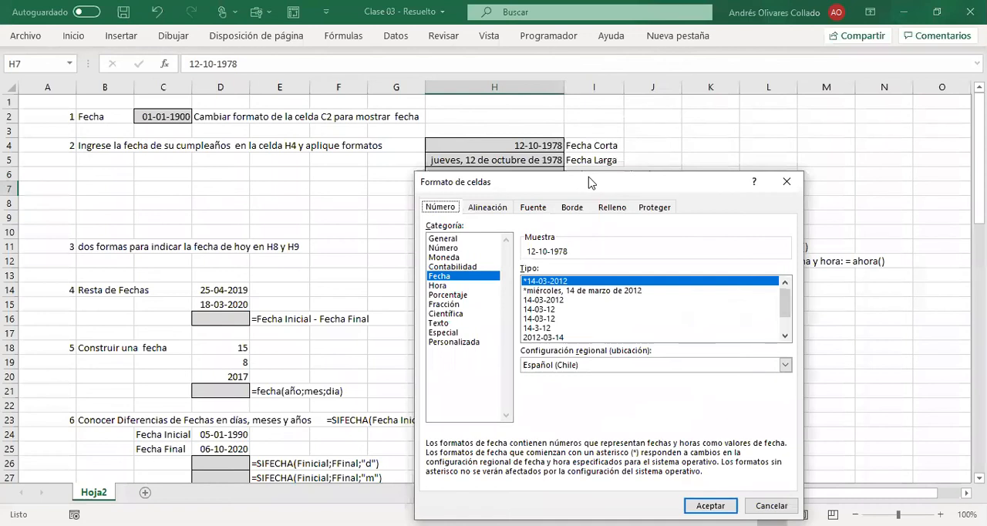
left_click_drag(592, 182, 734, 81)
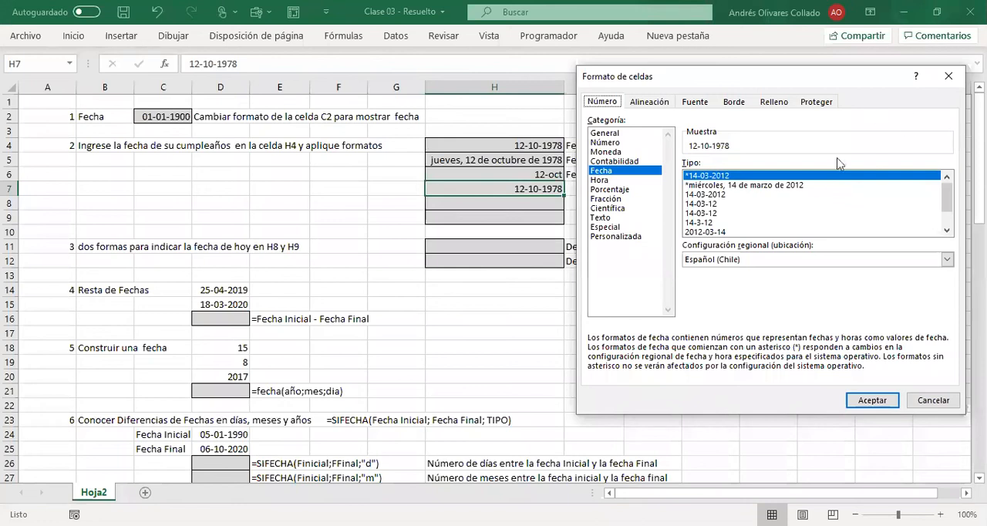
left_click(801, 186)
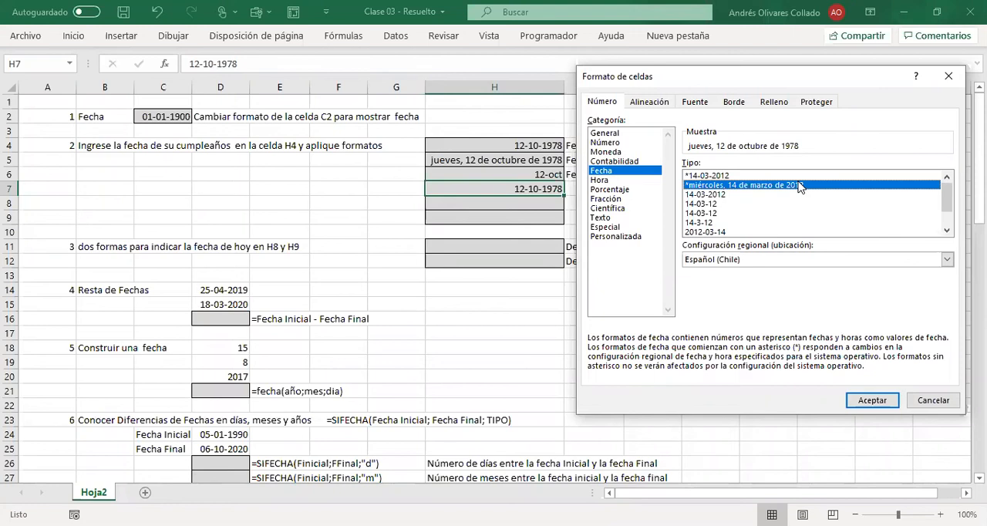
left_click(714, 194)
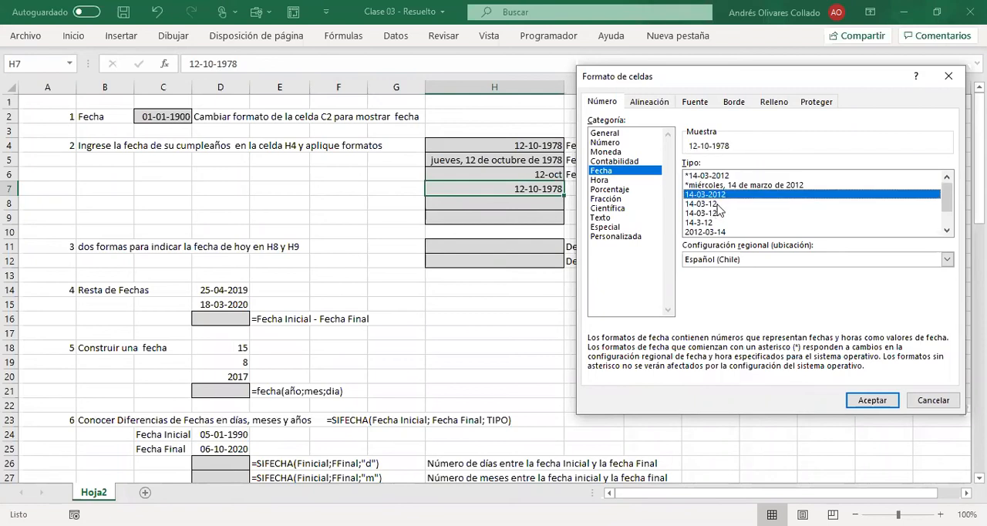
left_click(720, 205)
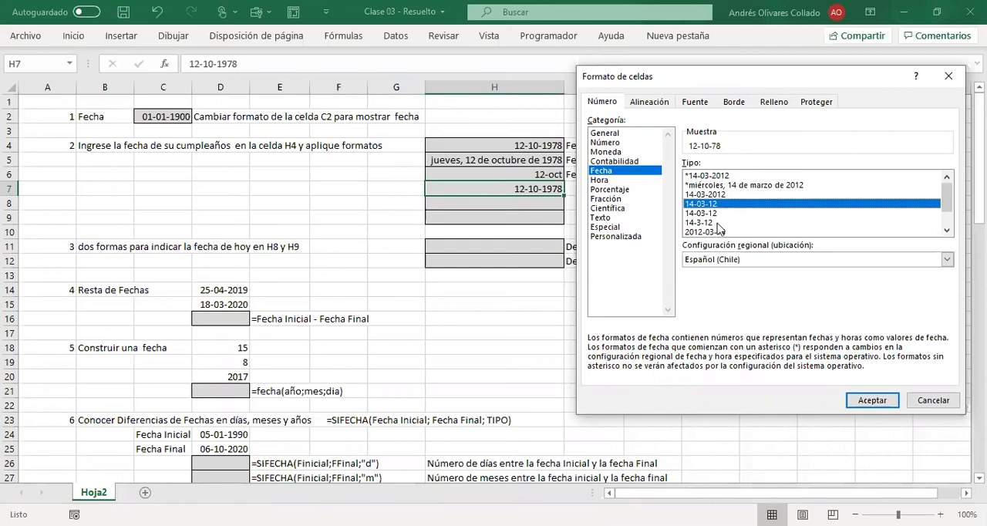
left_click(718, 223)
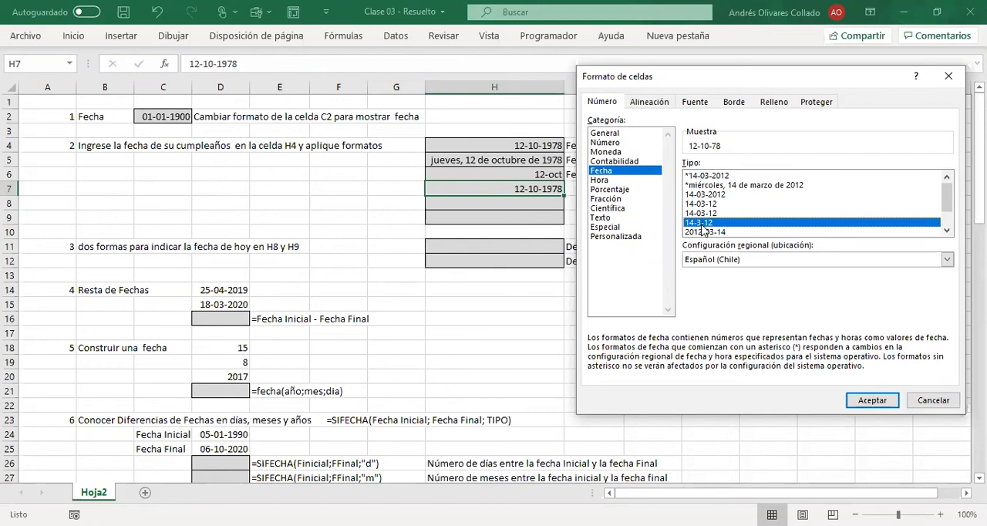
key("Down")
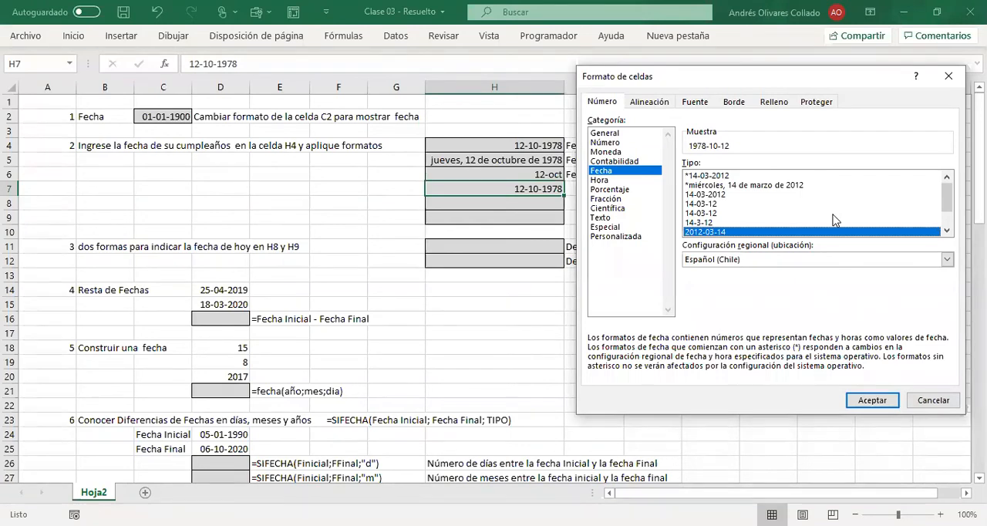
key("Down")
key("Down")
key("Down")
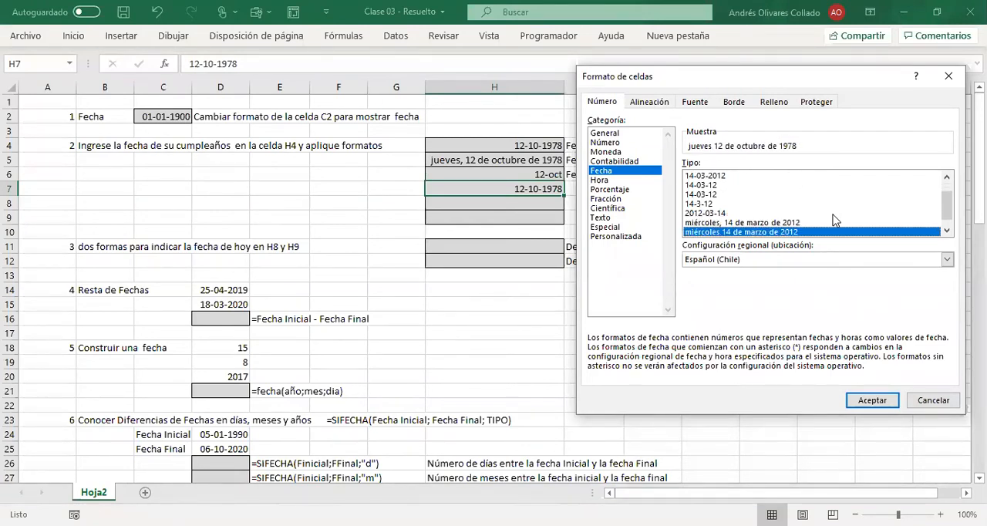
key("Up")
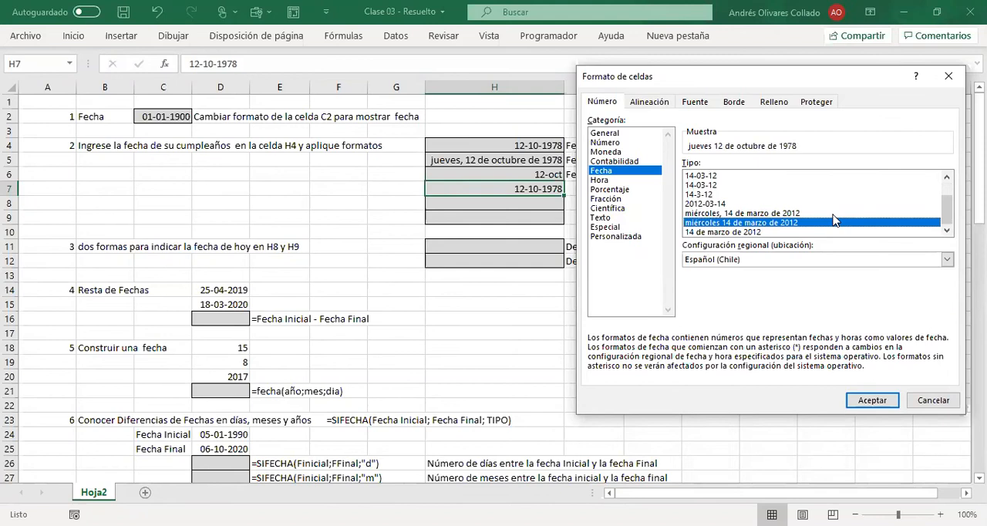
key("Up")
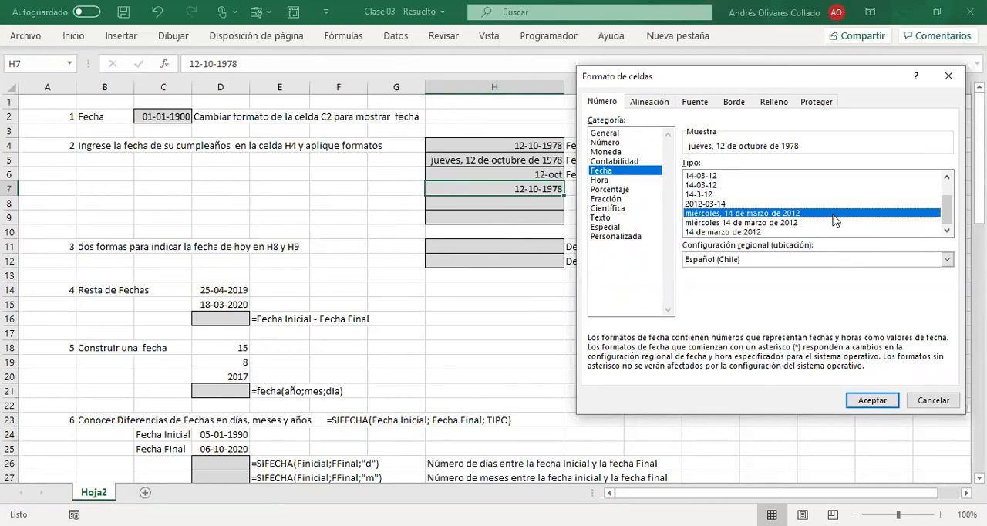
key("Down")
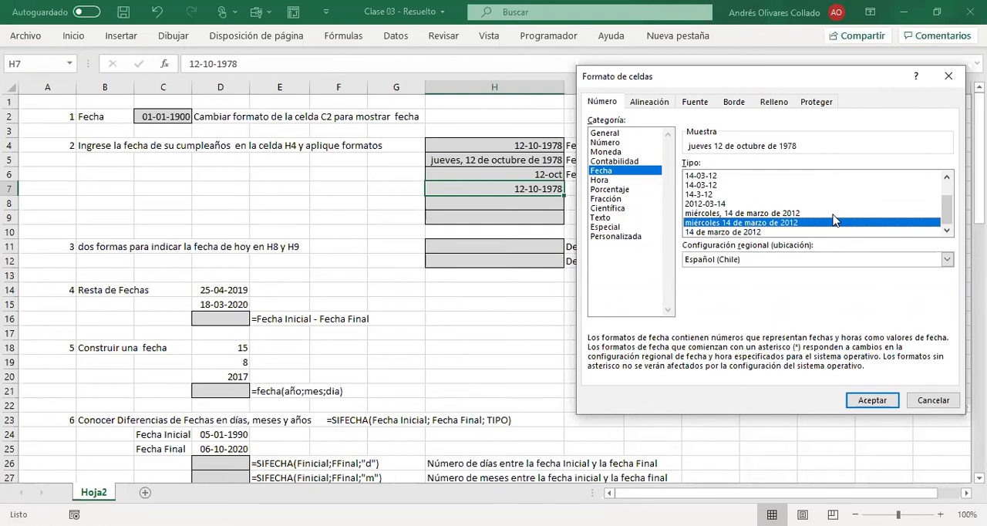
key("Down")
key("Up")
key("Up")
key("Up")
key("Down")
key("Up")
key("Up")
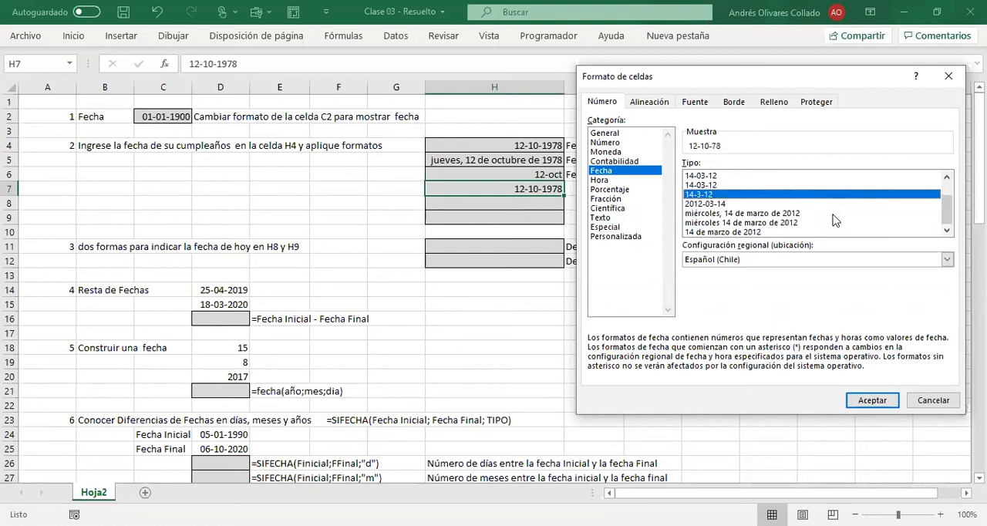
key("Up")
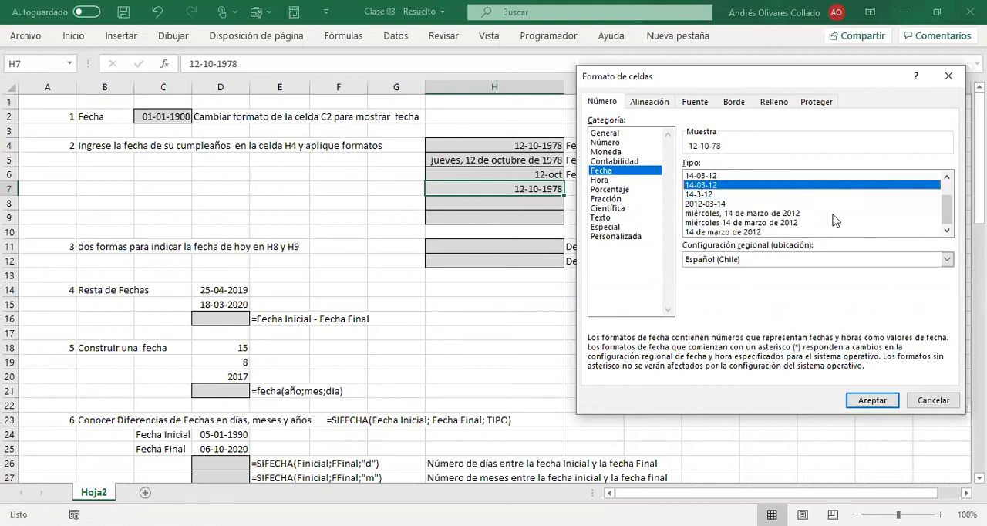
key("Up")
key("Up")
key("Up")
key("Up")
key("Down")
key("Down")
key("Down")
key("Down")
key("Down")
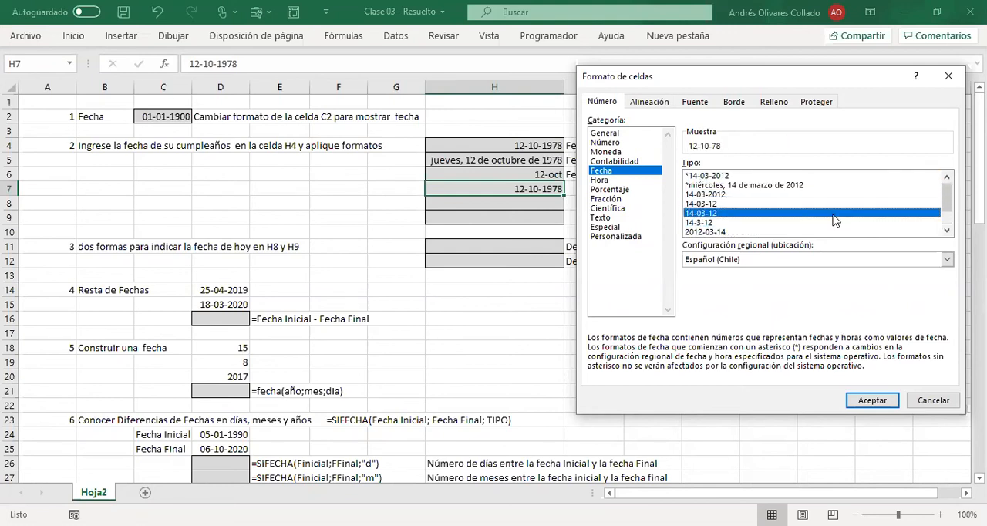
key("Down")
key("Down")
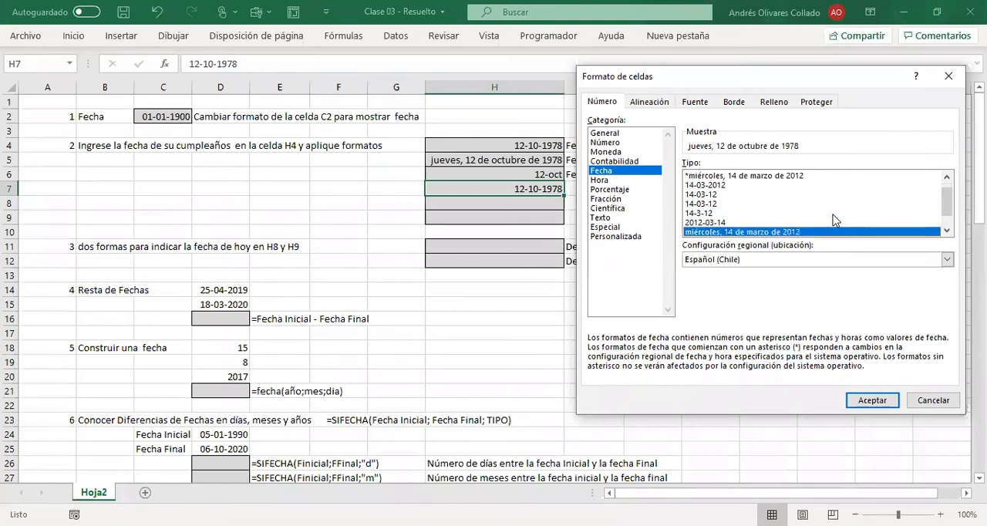
key("Up")
key("Up")
key("Up")
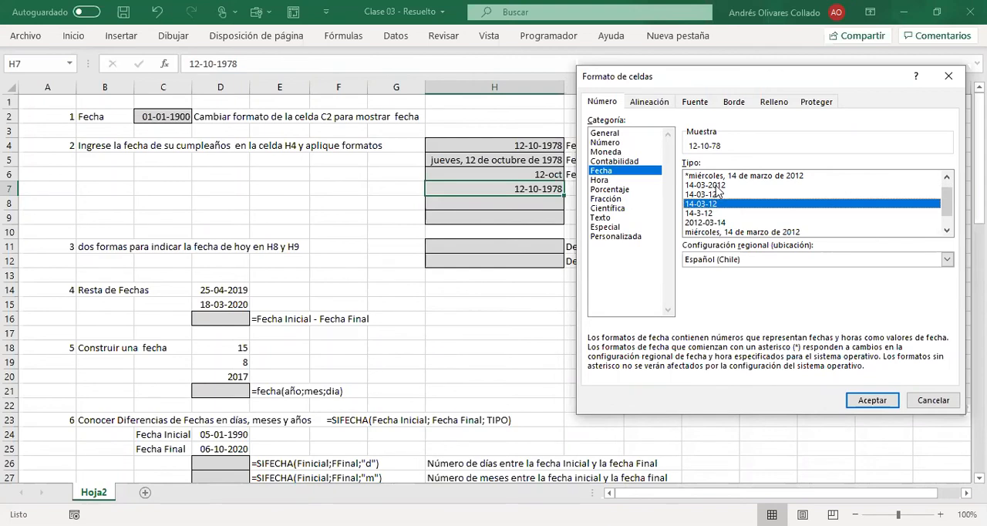
Step: Preview the weekday in the H7 birth date by extending the day code of the custom format dd-mm-yyyy;@ to dddd
left_click(717, 187)
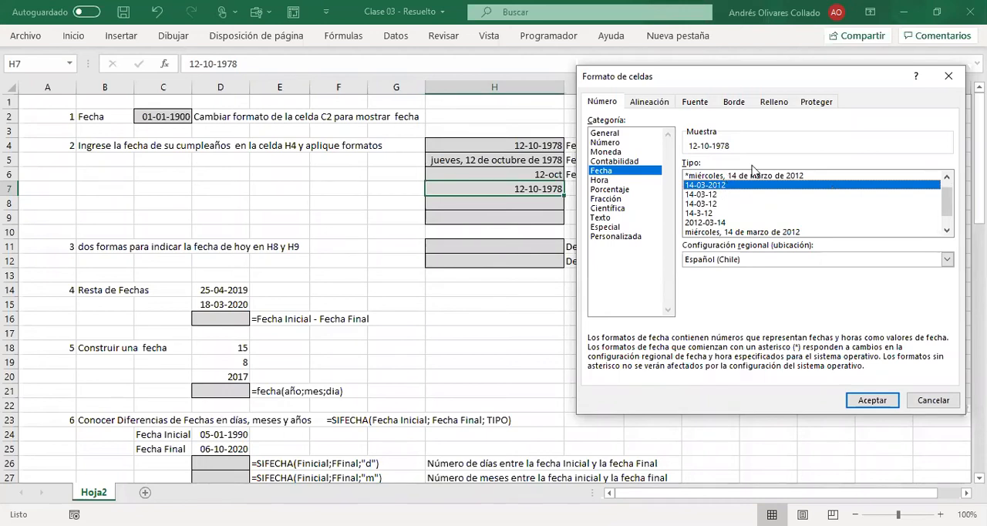
left_click(635, 237)
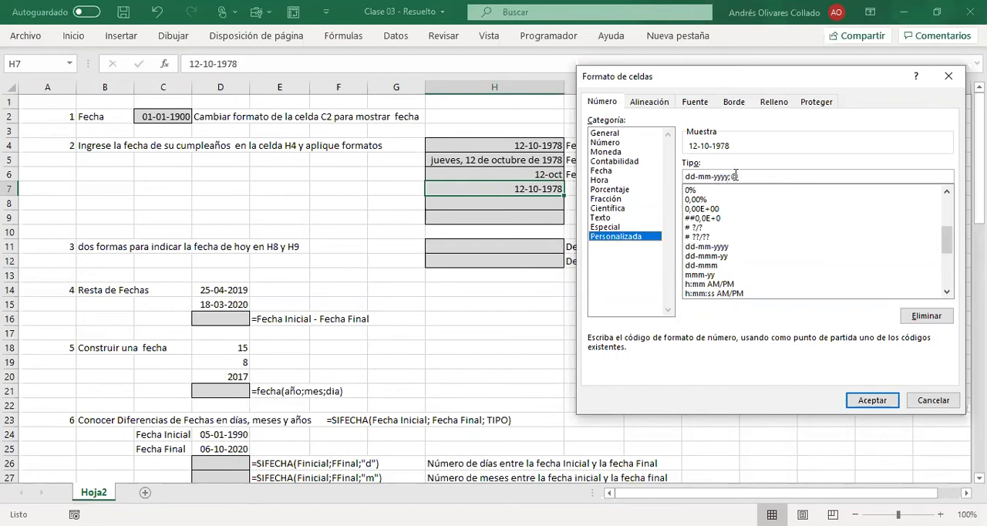
left_click(687, 177)
type("D")
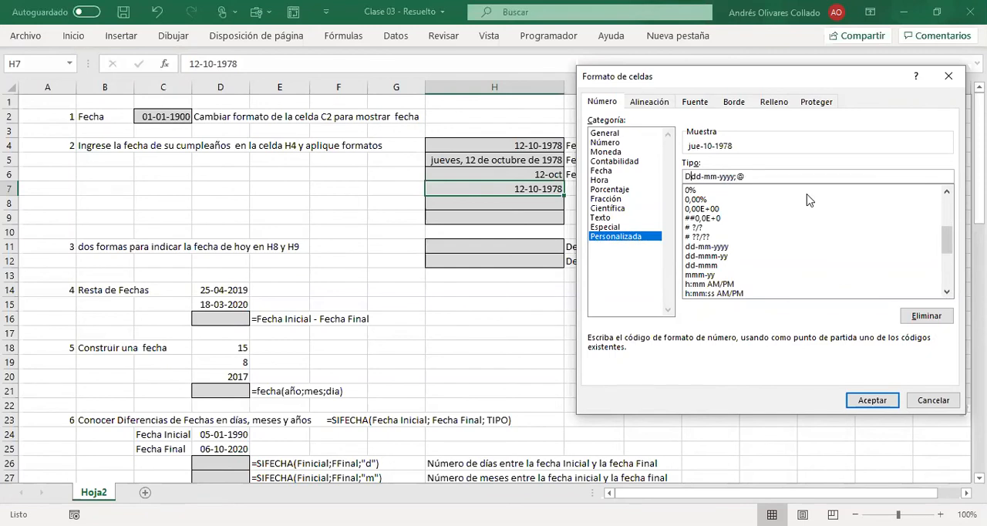
key("BackSpace")
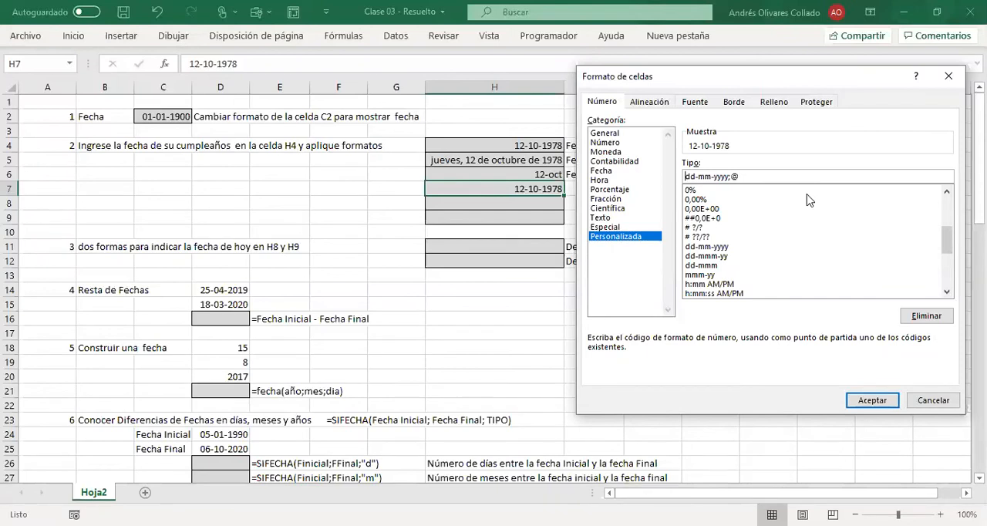
type("d")
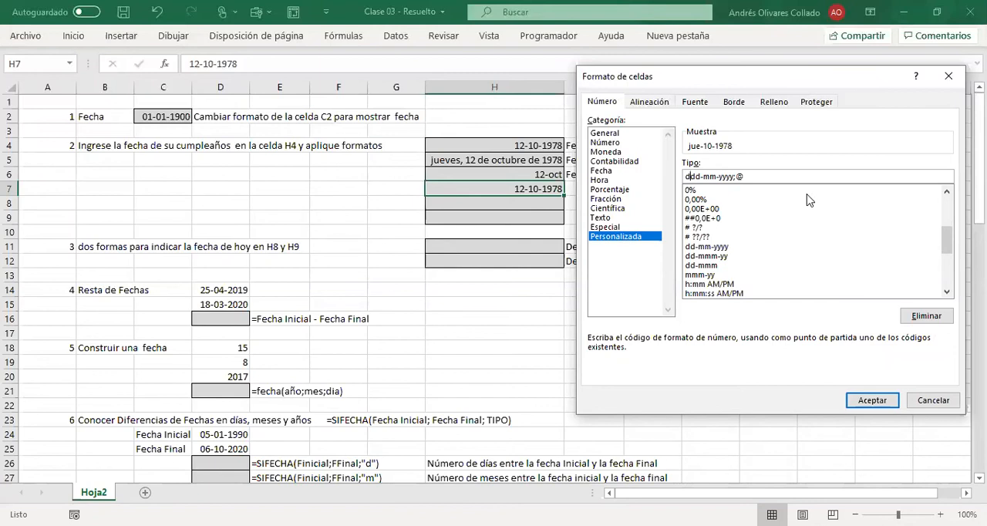
type("d")
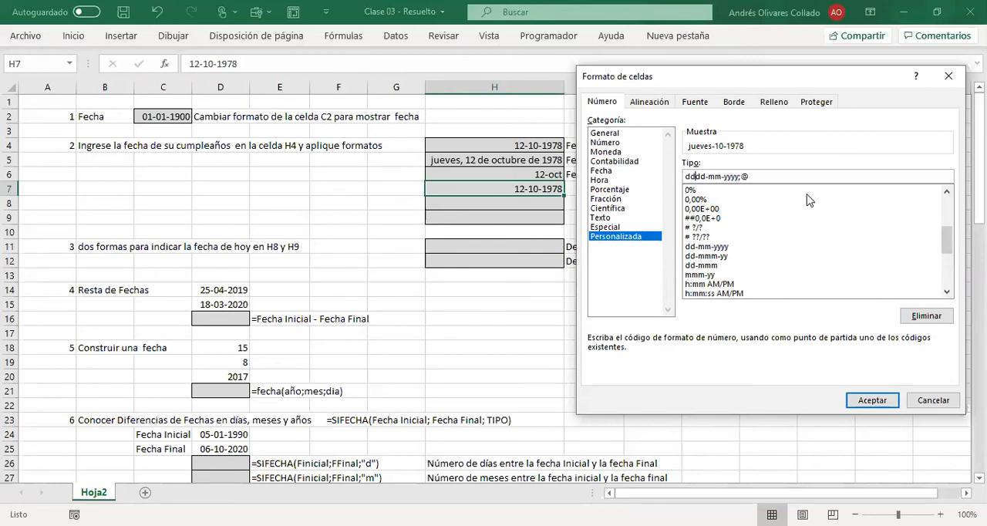
Step: Preview the custom formats h:mm:ss, h:mm and dd-mm-yyyy h:mm on H7, then close Formato de celdas without applying any
left_click_drag(952, 241, 954, 268)
left_click(739, 219)
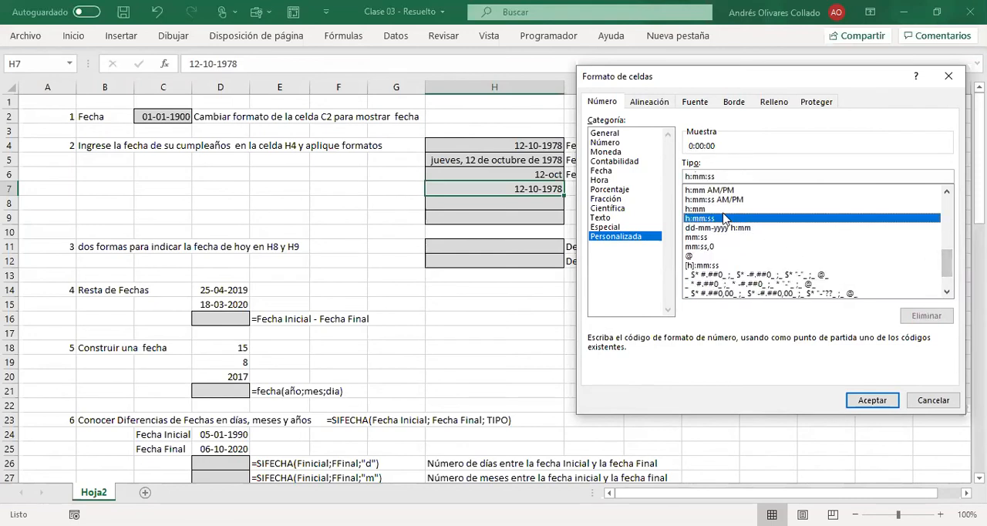
left_click(724, 209)
left_click(729, 219)
left_click(730, 229)
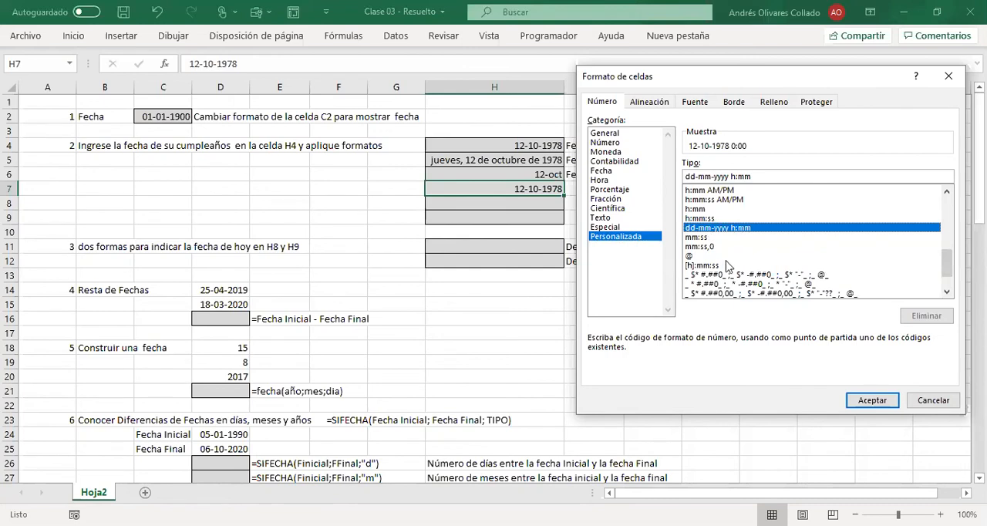
left_click(949, 77)
left_click_drag(710, 157, 710, 146)
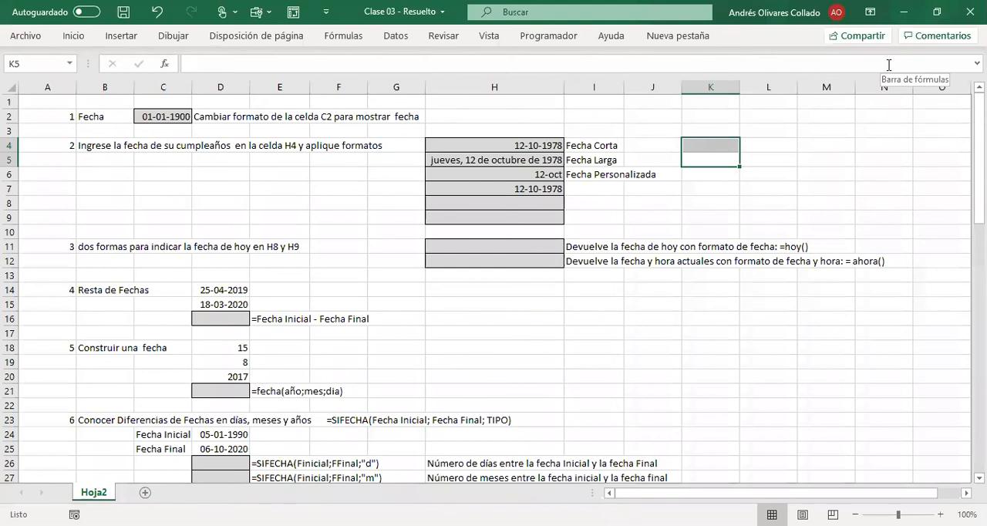
Step: Enter the birthday's day and month with the year 2021 in H8, separated by hyphens
left_click(496, 169)
left_click(472, 206)
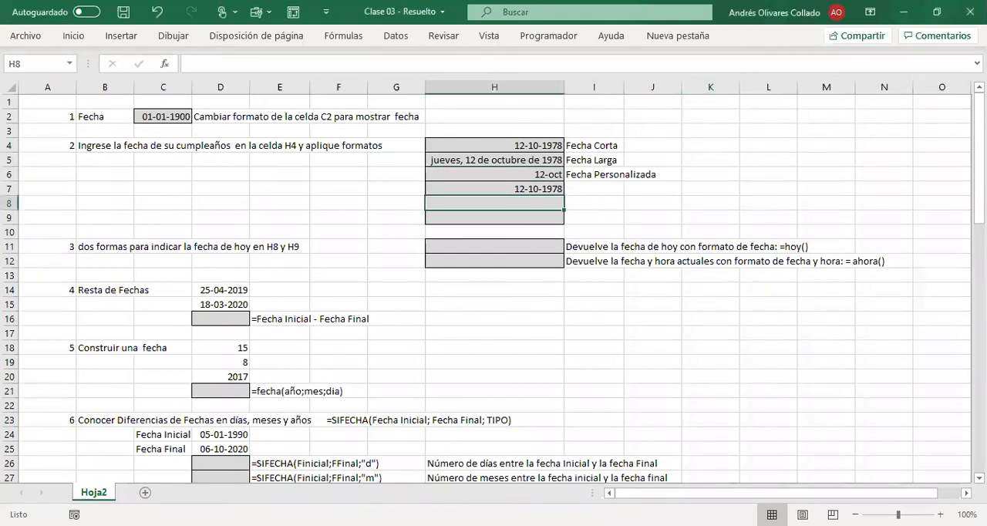
type("12-1")
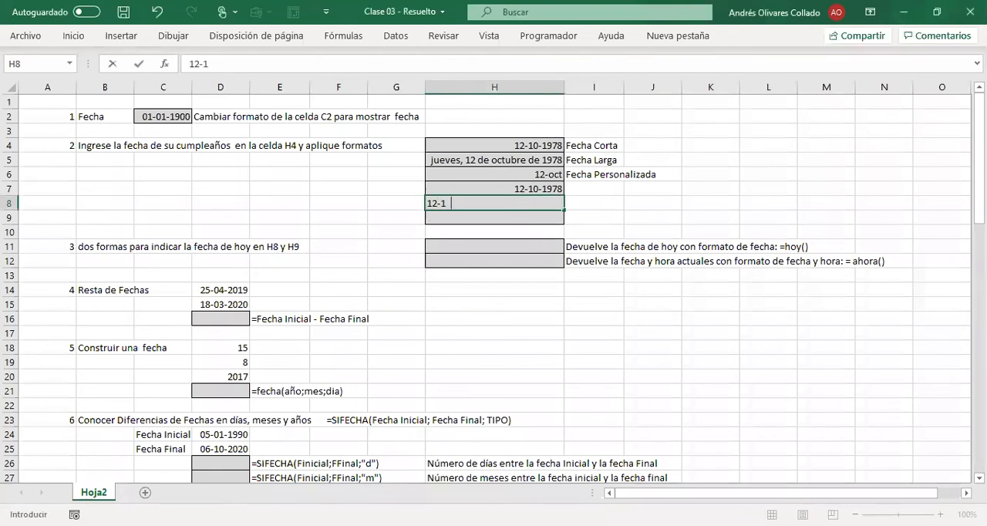
type("0-2021")
key("Return")
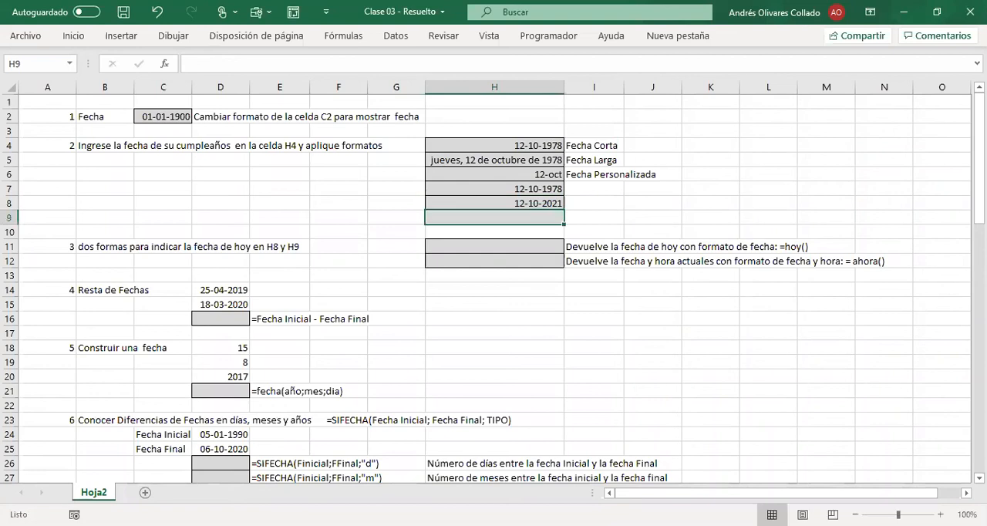
Step: Format the date in H8 as Fecha larga
key("Up")
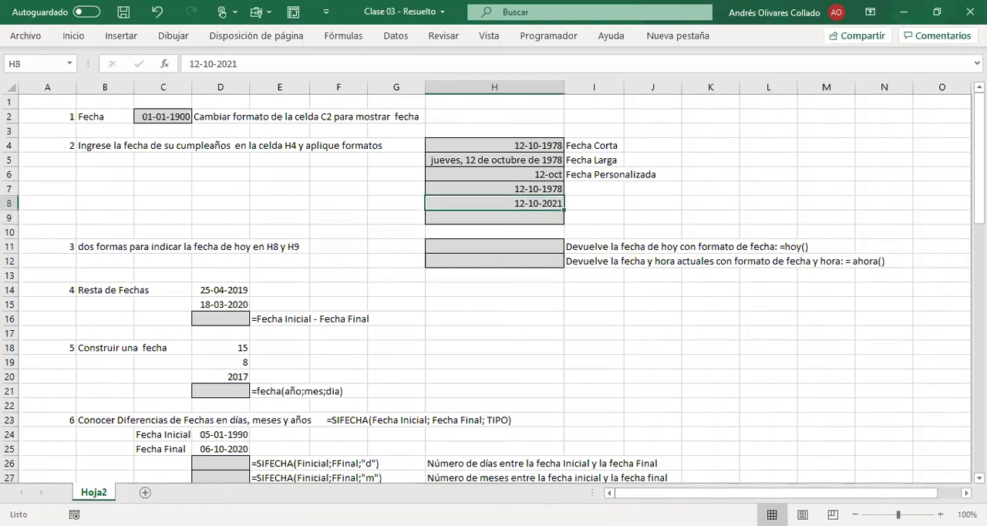
left_click(73, 35)
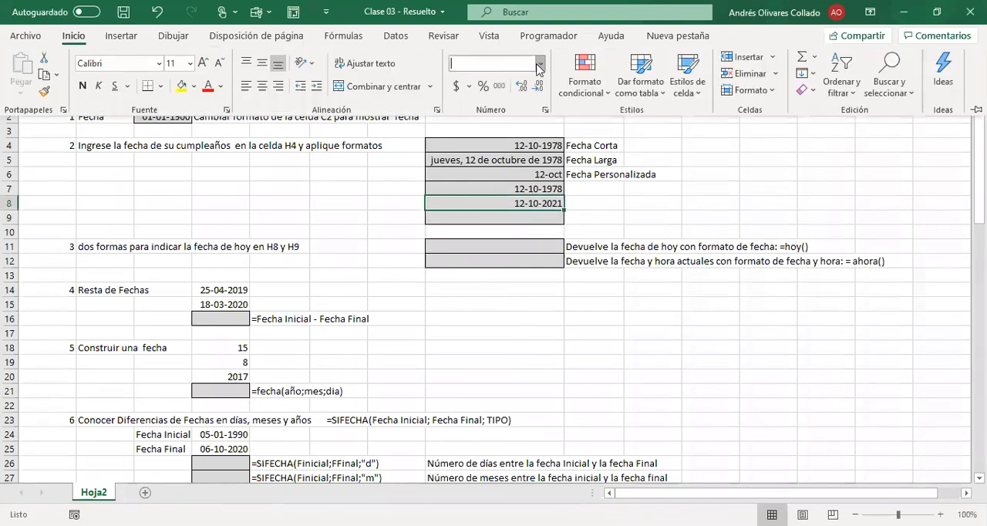
left_click(537, 64)
left_click(525, 262)
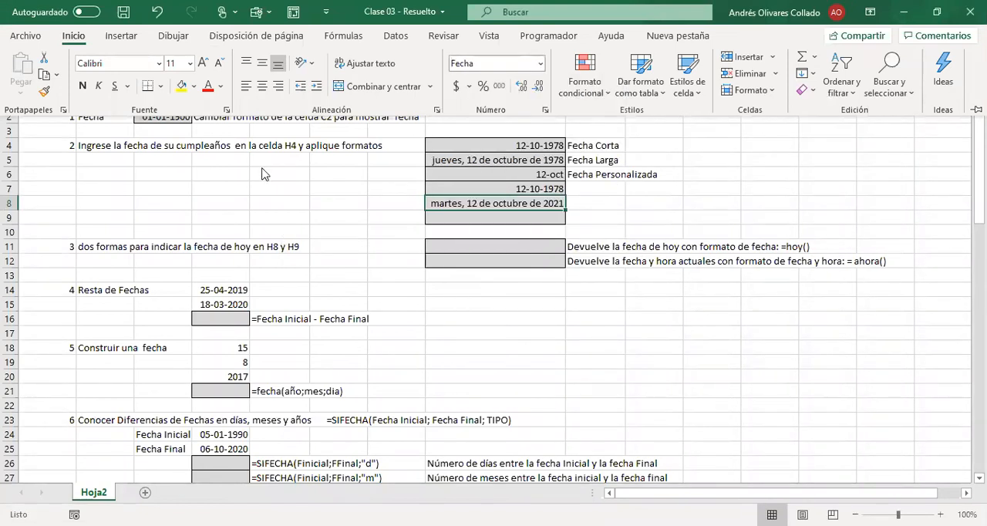
left_click_drag(654, 232, 664, 223)
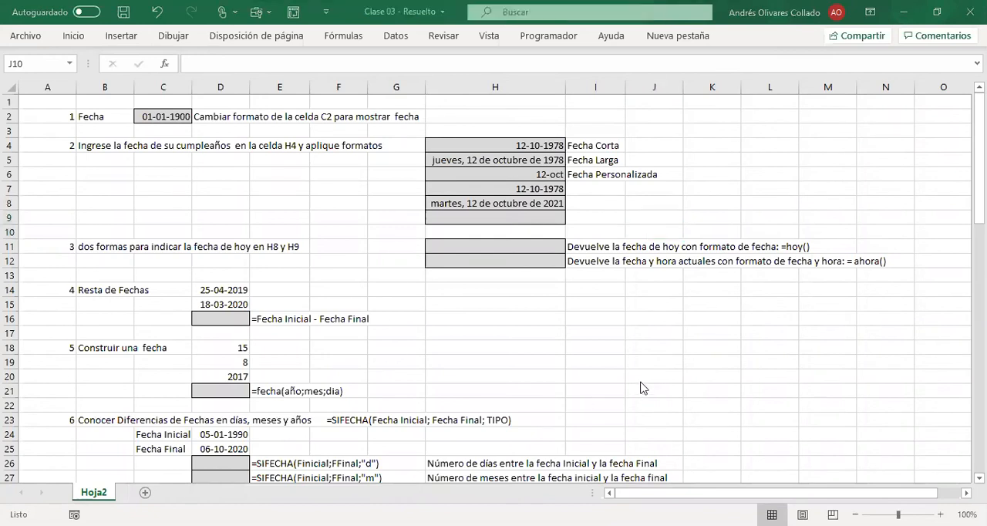
Step: Insert today's date in H11 for exercise 3 with the formula =hoy()
left_click(351, 247)
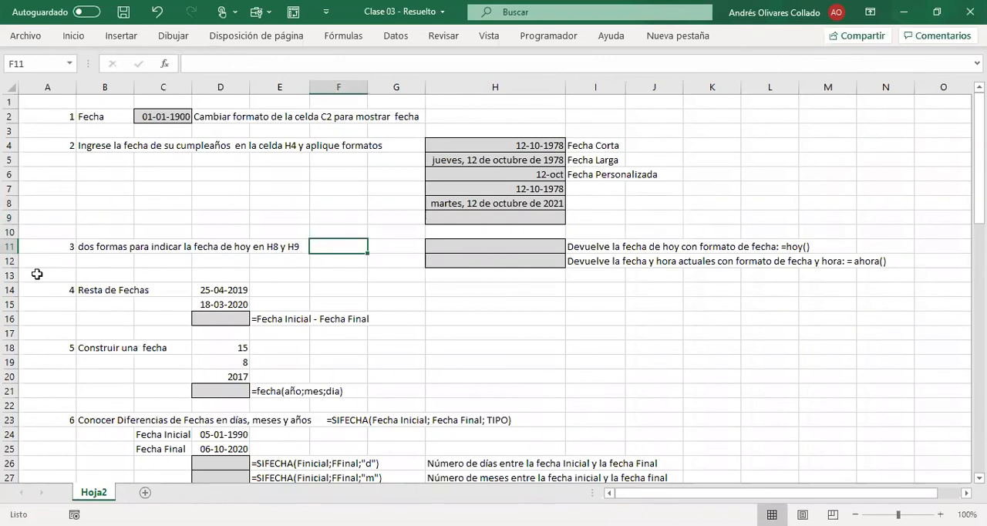
left_click(37, 248)
key("Right")
key("Right")
key("Right")
key("Right")
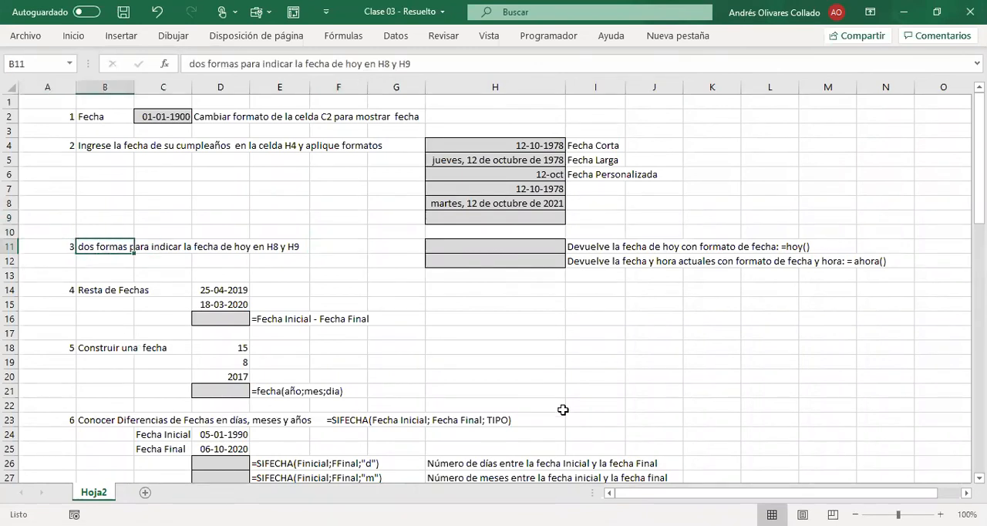
key("Right")
key("Right")
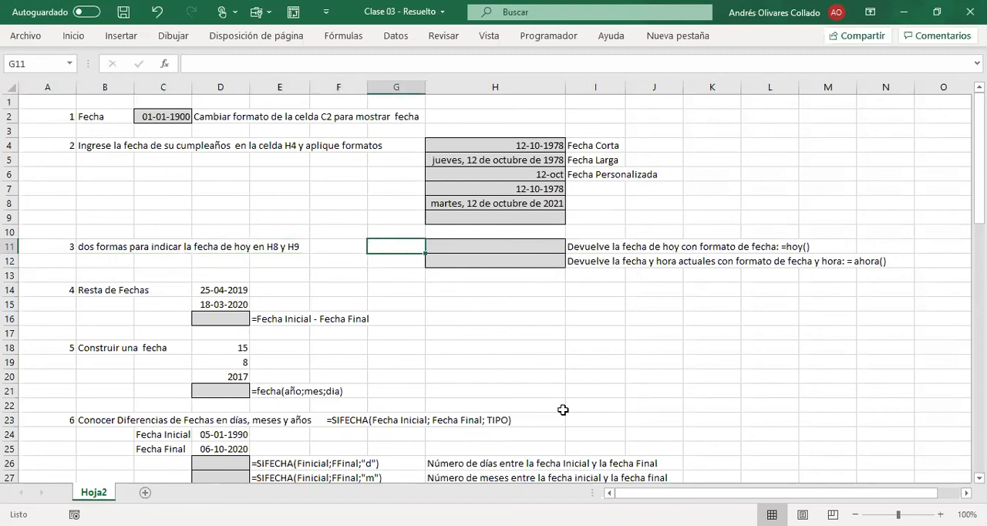
key("Right")
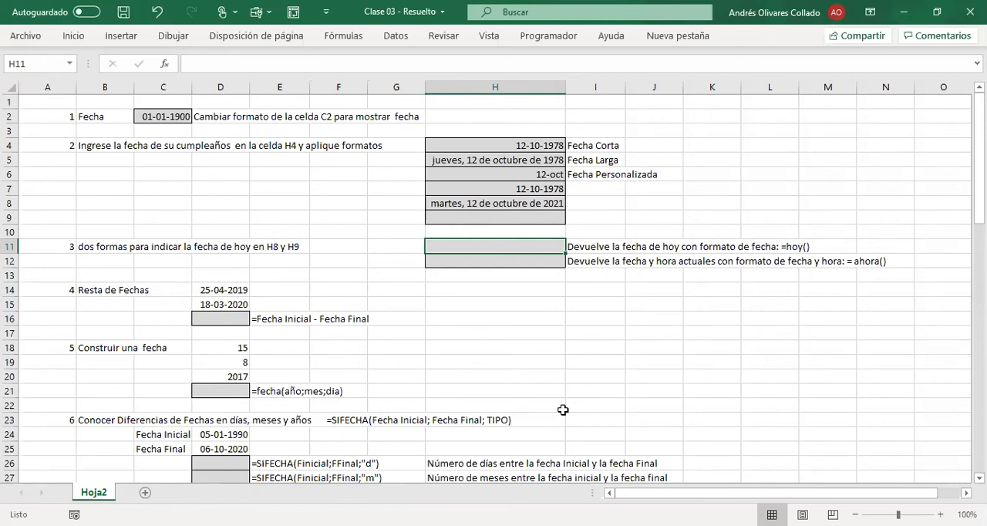
type("=hoy")
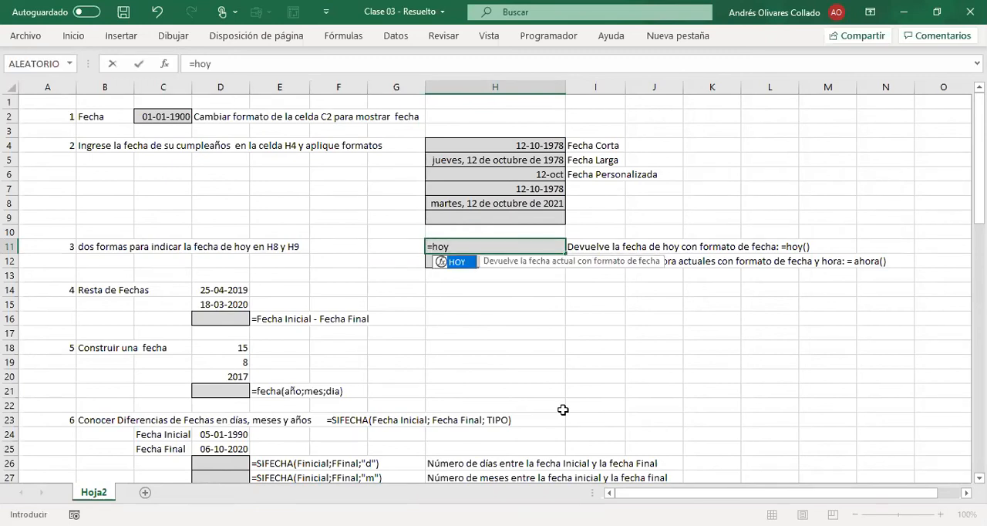
type("()")
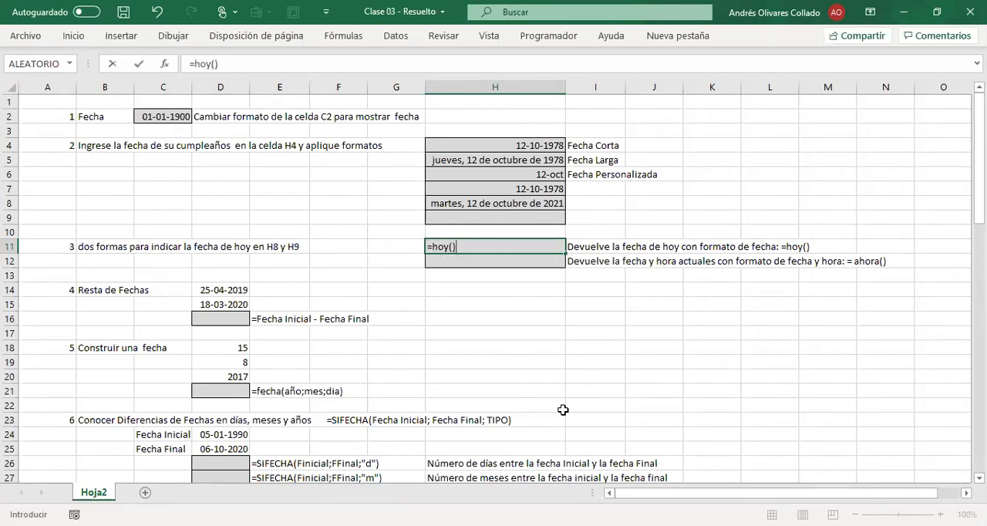
key("Return")
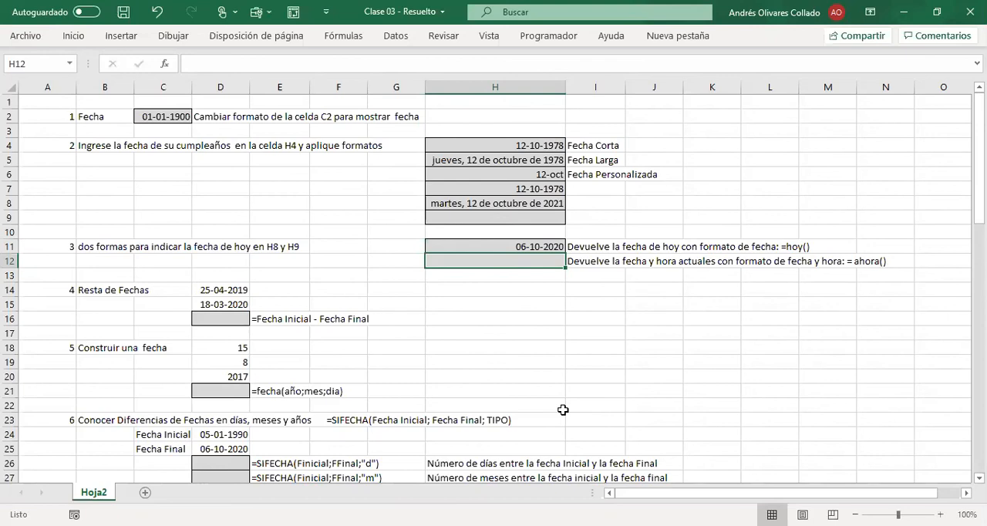
Step: Insert the current date and time in H12 with the formula =ahora()
key("Up")
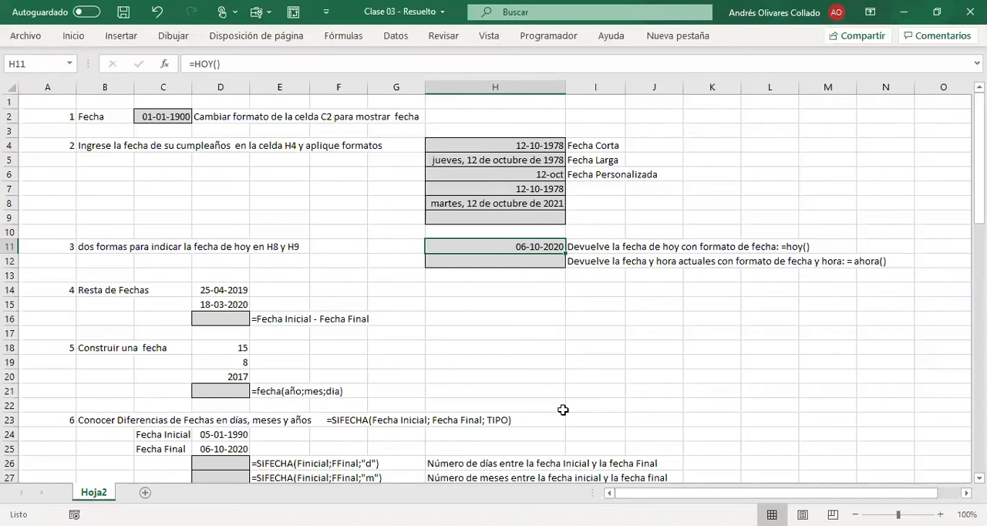
key("Down")
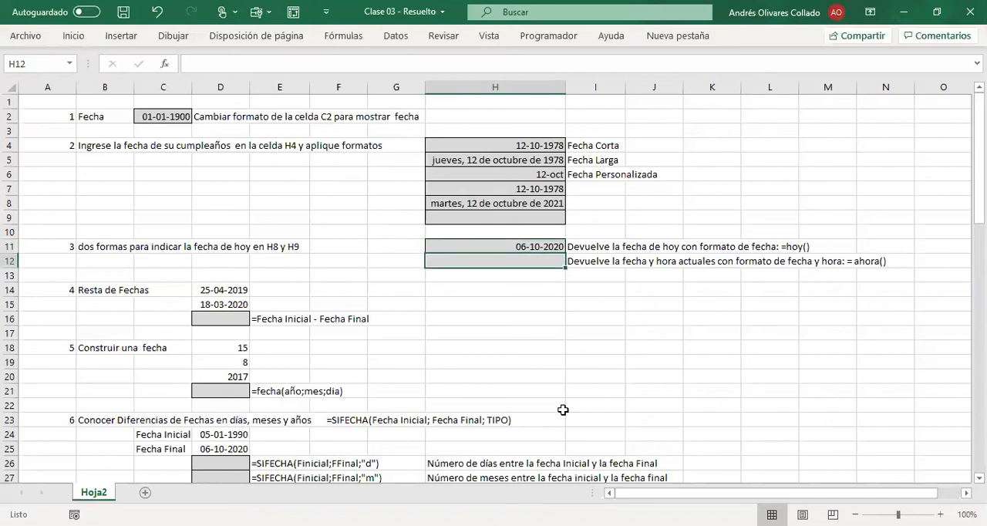
type("=")
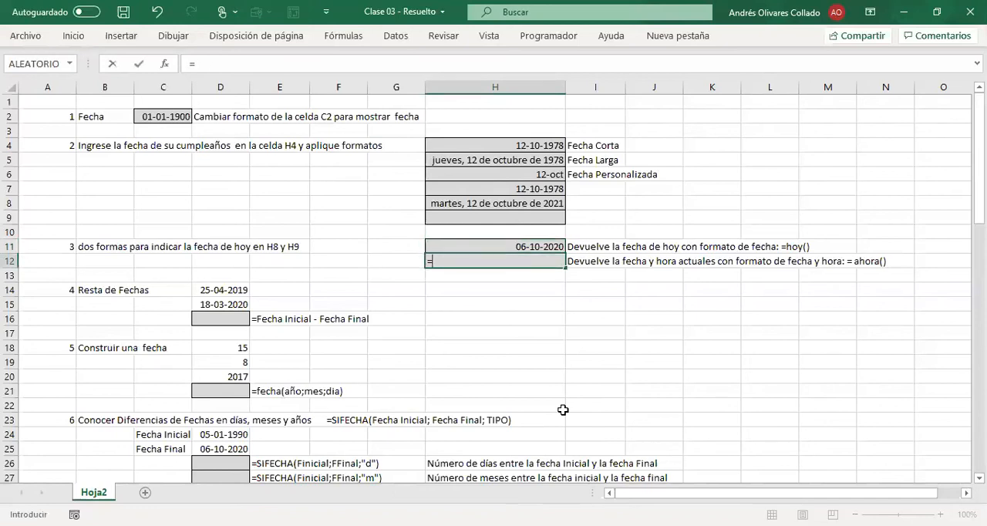
type("ahora()")
key("Return")
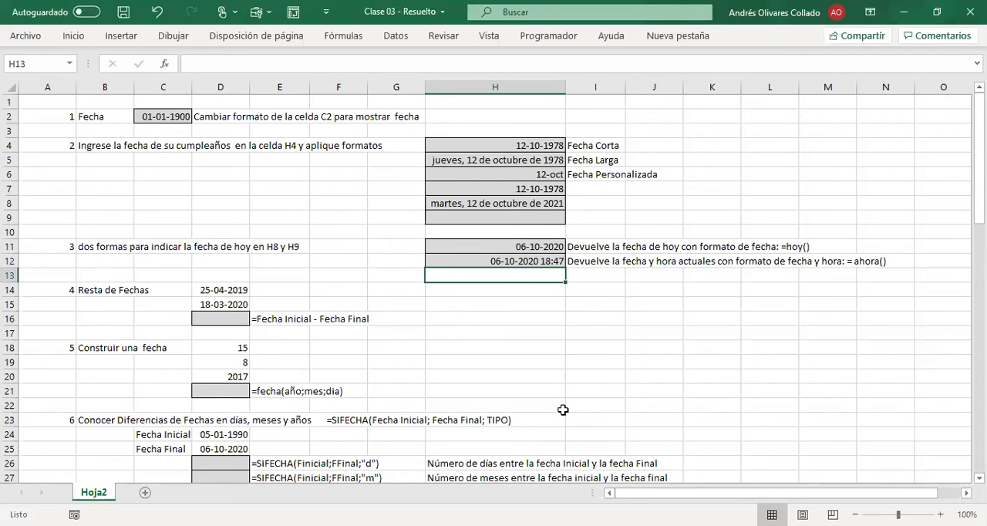
key("Up")
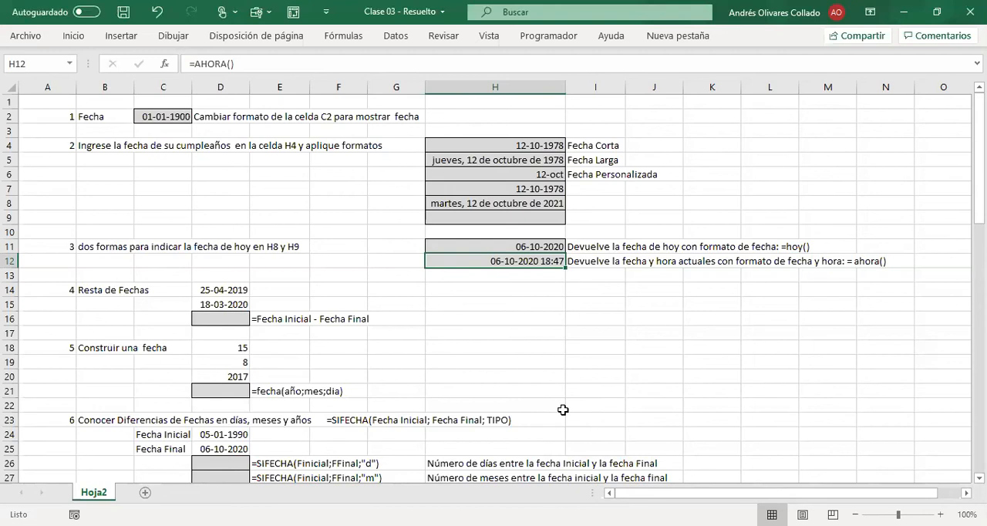
Step: Subtract the first date from the second in D16 of the Resta de Fechas exercise with the formula =D15-D14
left_click_drag(471, 373, 473, 365)
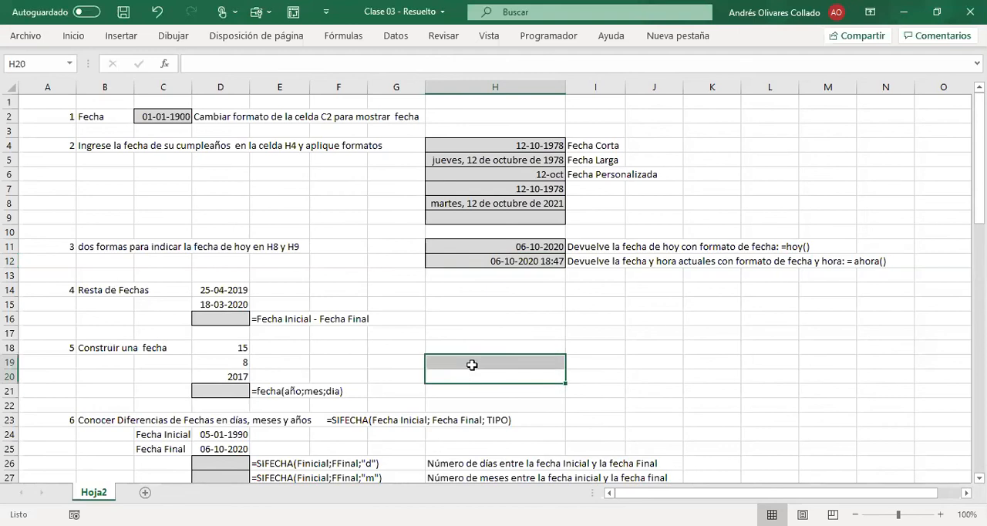
left_click(410, 306)
scroll(415, 323, "down", 3)
scroll(434, 304, "up", 1)
scroll(433, 304, "up", 1)
left_click(231, 234)
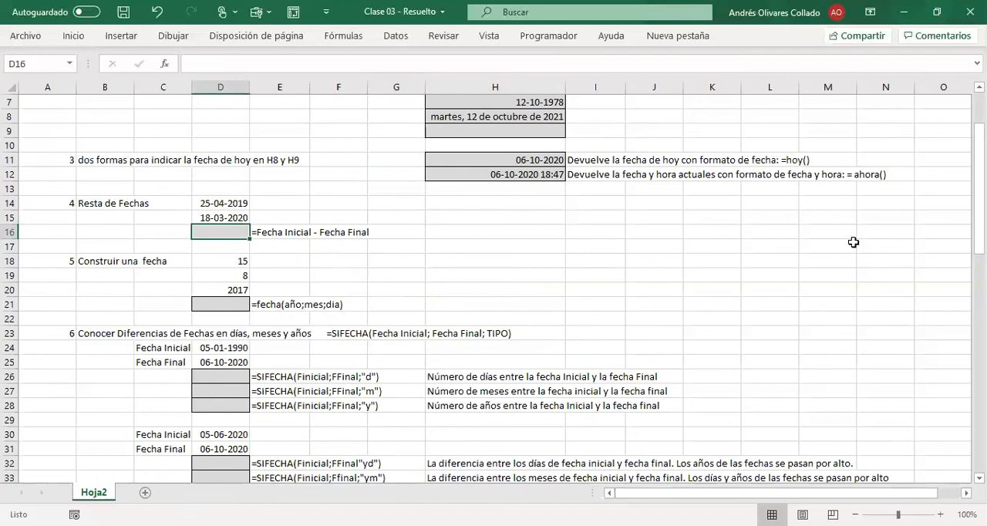
left_click(436, 260)
left_click(216, 233)
type("=")
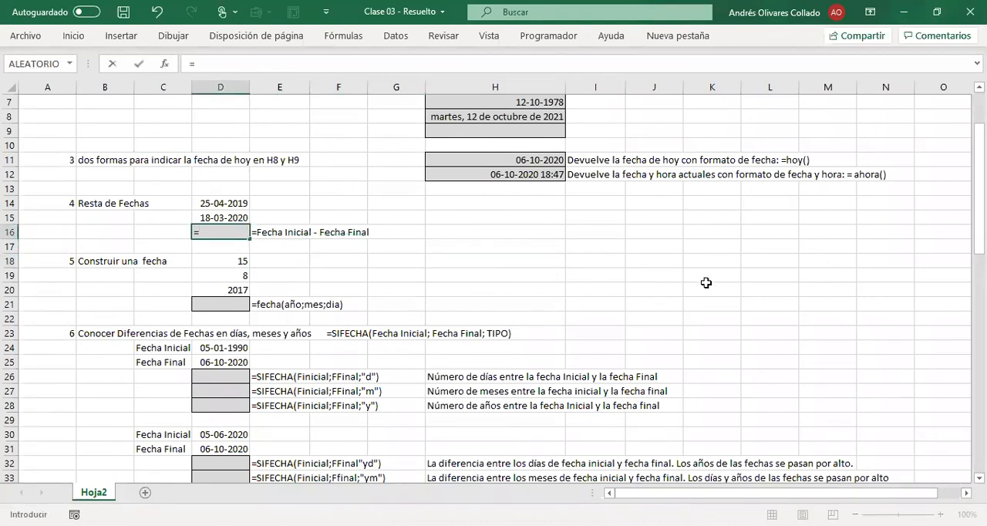
key("Up")
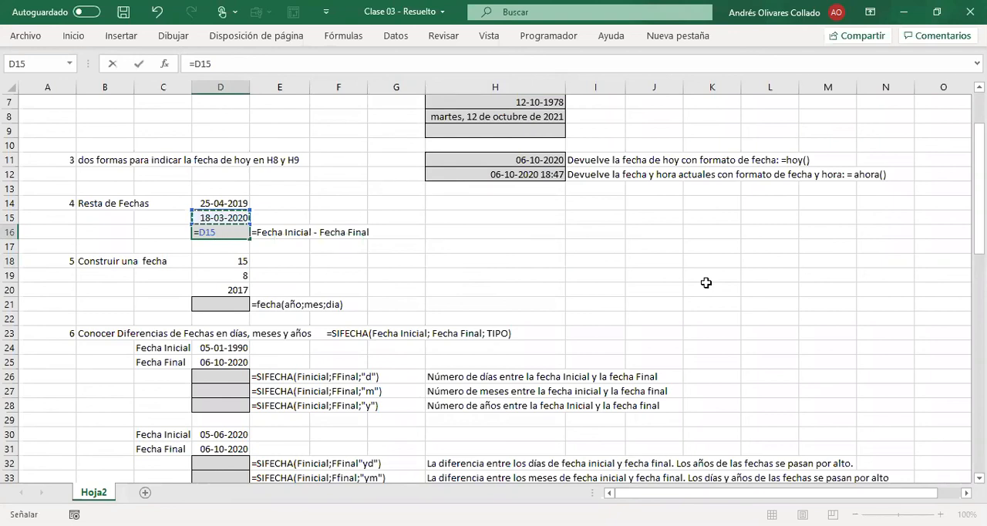
type("-")
key("Up")
key("Up")
key("Return")
key("Up")
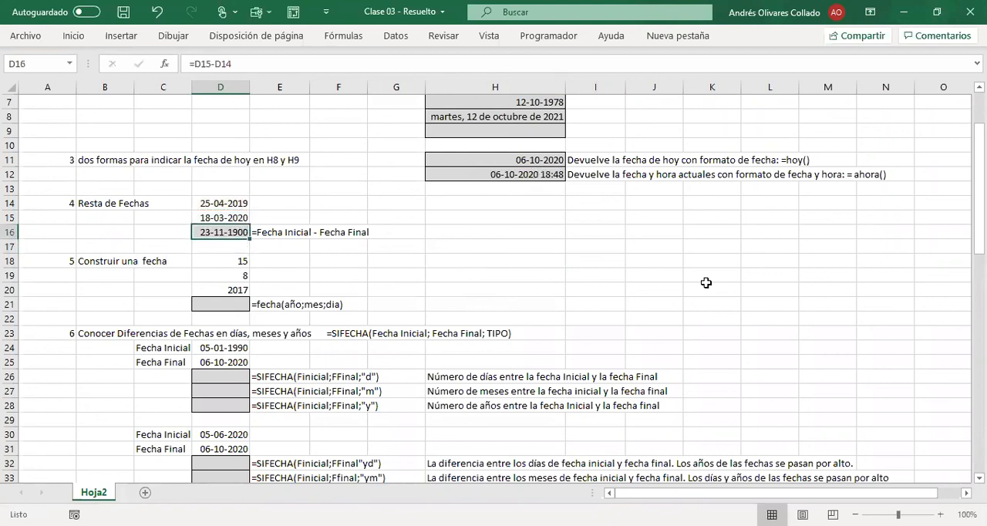
Step: Try the subtraction in D16 with the dates in reverse order, using the formula +D14-D15
key("Right")
key("Down")
key("Up")
key("Left")
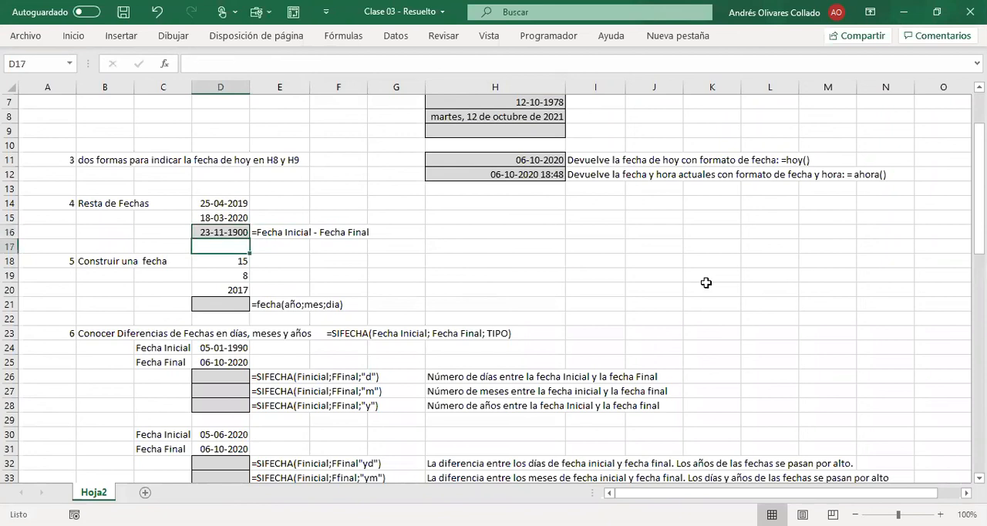
type("+")
key("Up")
key("Up")
type("-")
key("Up")
key("Up")
key("Down")
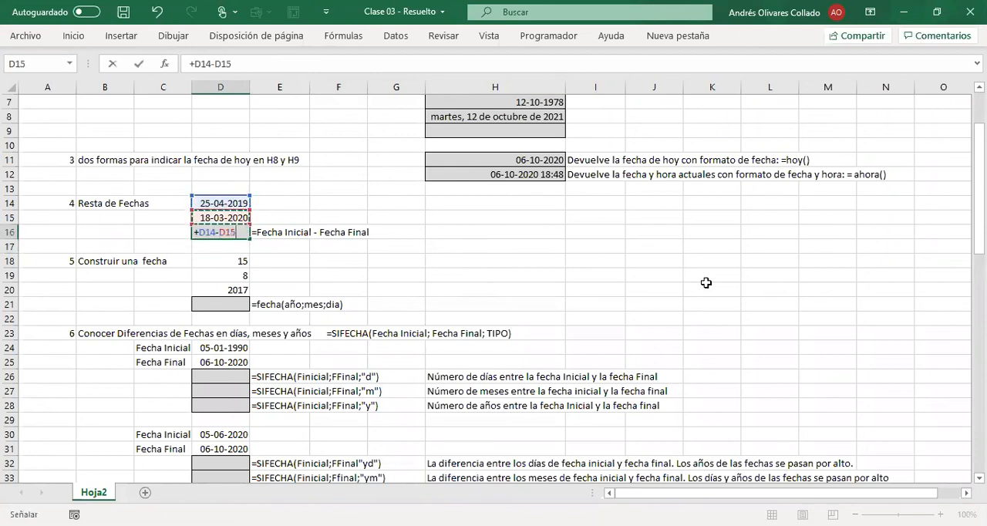
key("Return")
Step: Replace the formula in D16 with =D15-D14 to subtract the earlier date from the later one
key("Up")
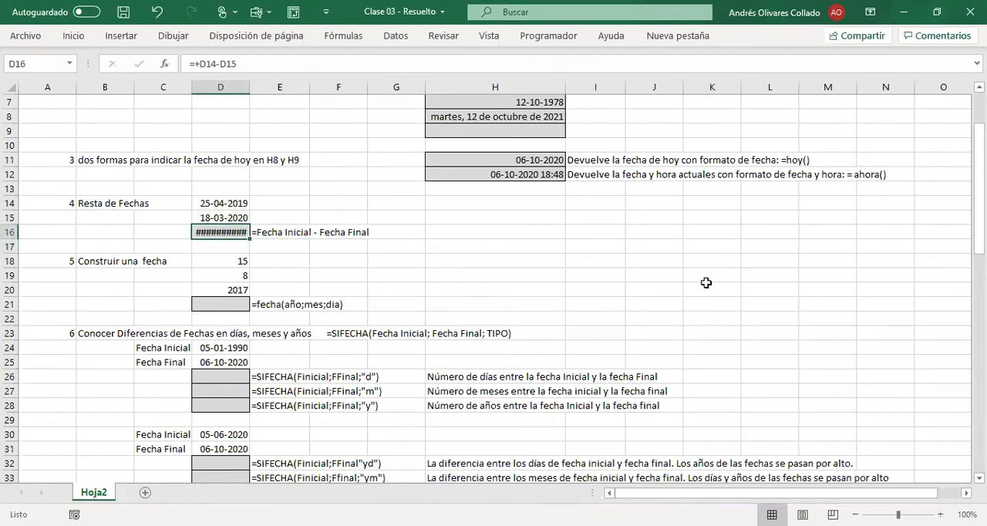
type("=")
key("Up")
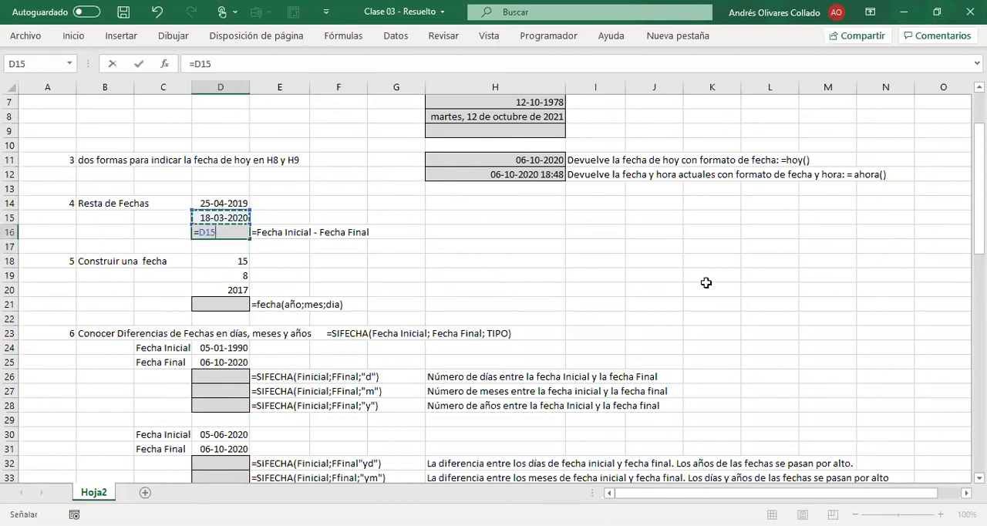
type("-")
Step: Correct the explanatory label in E16 to read "=Fecha Final - Fecha Inicial"
key("Up")
key("Up")
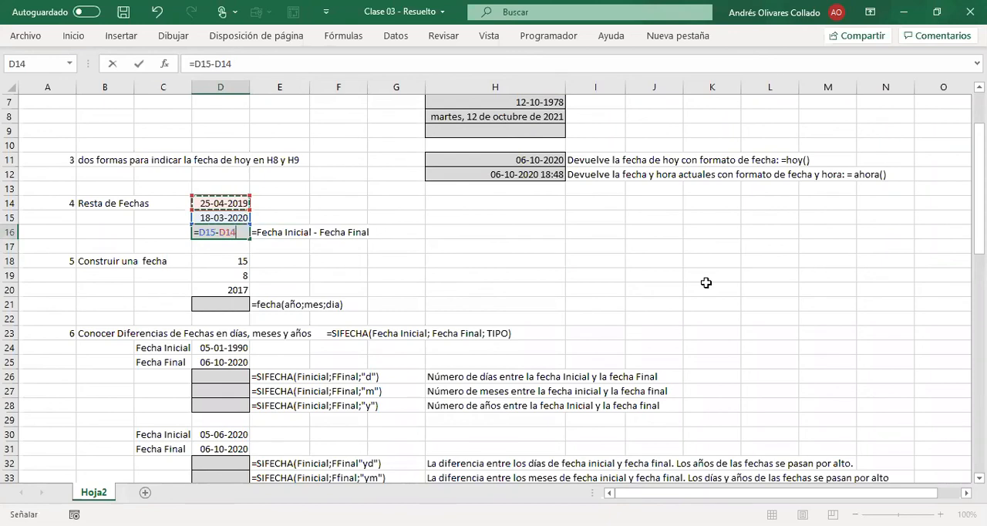
key("Return")
key("Up")
key("Right")
key("F2")
key("Left")
key("Left")
key("Left")
key("Left")
key("Left")
key("Left")
key("Left")
key("Left")
key("Left")
key("Left")
key("Left")
key("Left")
key("Left")
key("Left")
key("BackSpace")
key("BackSpace")
key("BackSpace")
key("BackSpace")
key("BackSpace")
key("BackSpace")
key("BackSpace")
type("Final")
key("End")
key("shift+Left")
key("shift+Left")
key("shift+Left")
key("shift+Left")
key("shift+Left")
type("Inicial")
key("Return")
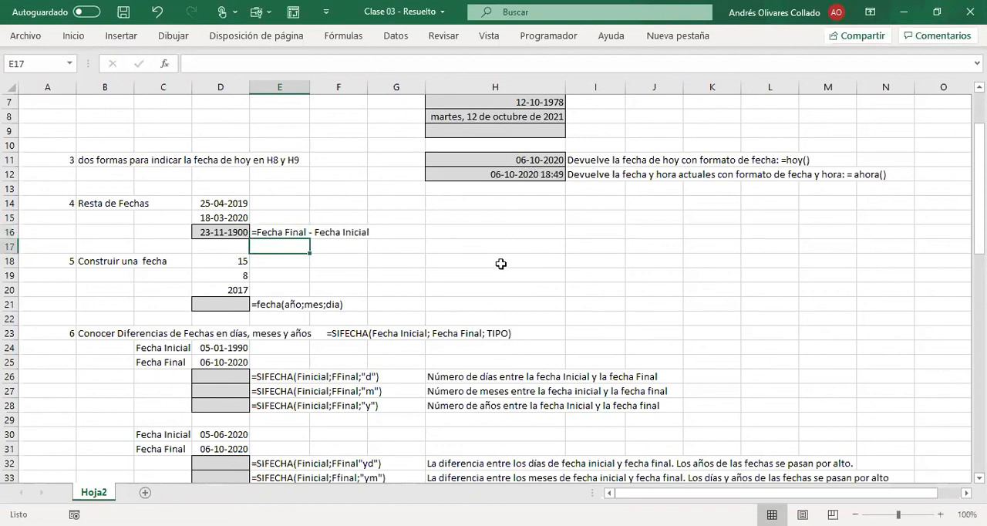
Step: Change the number format of the date difference in D16 to Número
left_click(501, 264)
left_click(218, 233)
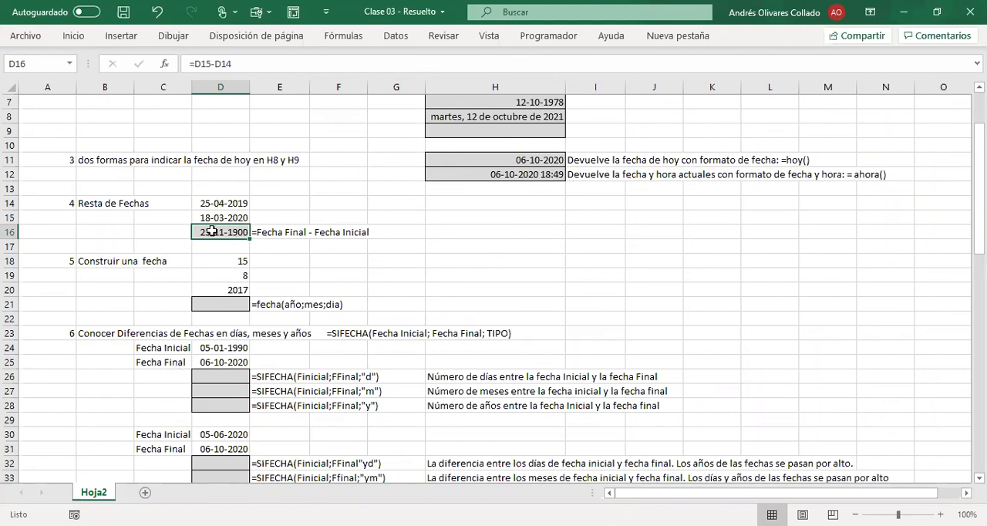
left_click(282, 248)
left_click(204, 233)
left_click(87, 36)
left_click(543, 65)
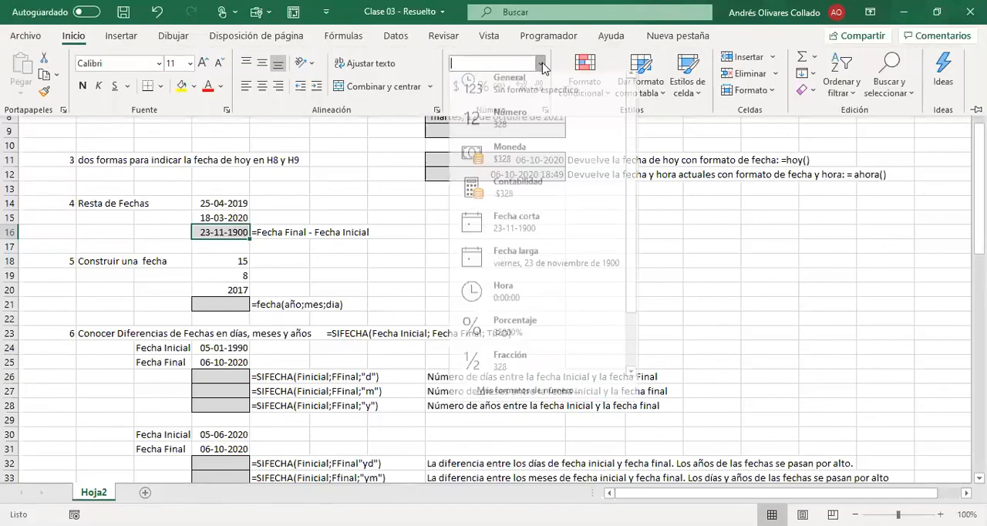
key("Down")
key("Down")
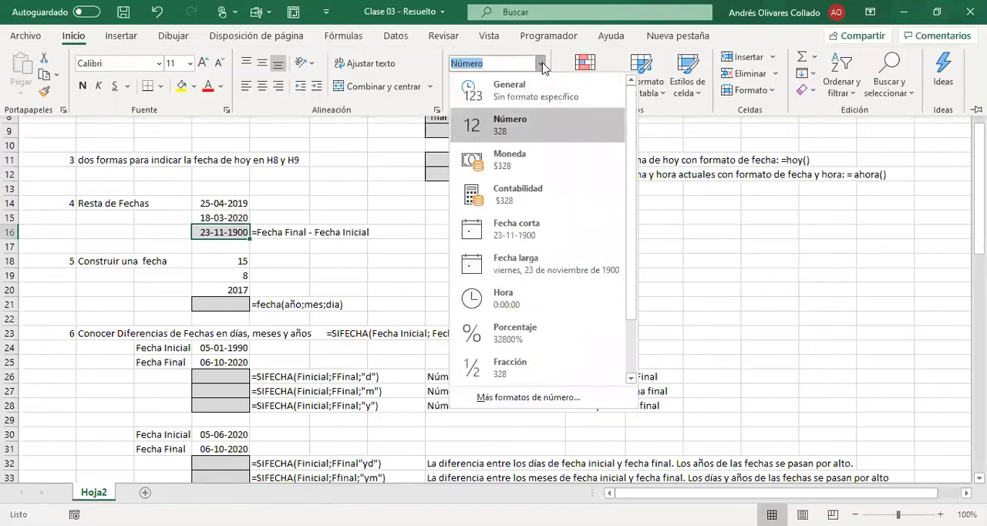
key("Return")
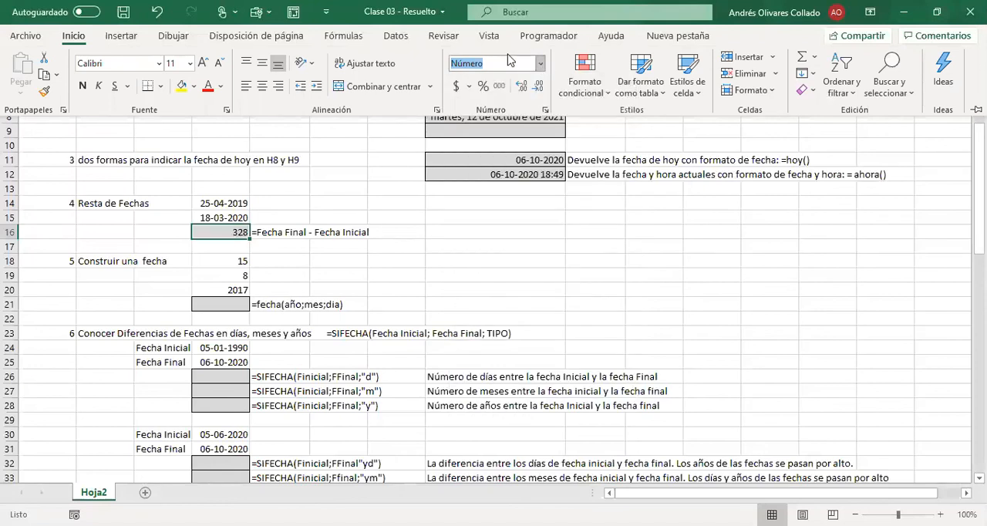
Step: Enter the note "Han pasado 328 días desde el 18 03 2020 y el 25 04 2019" in H16
left_click(439, 231)
left_click(439, 232)
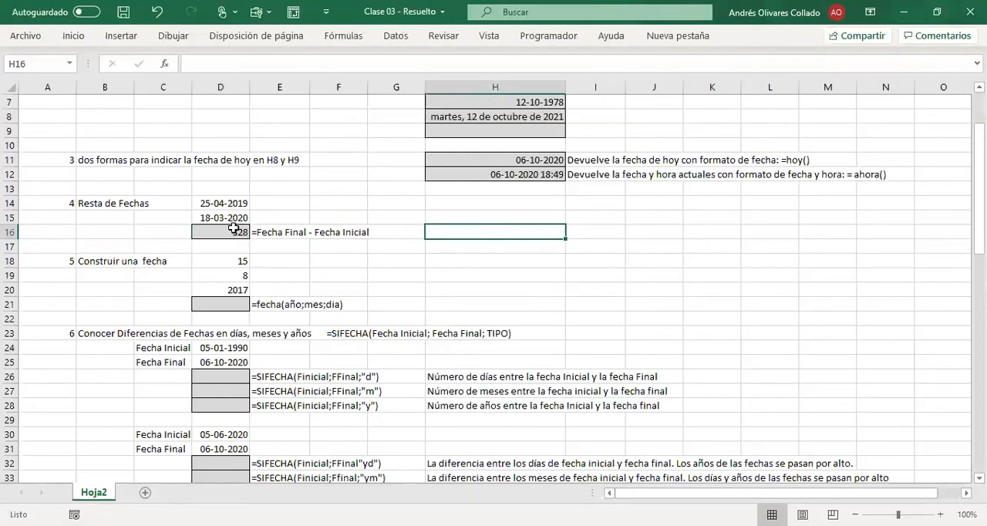
left_click(239, 232)
left_click(429, 233)
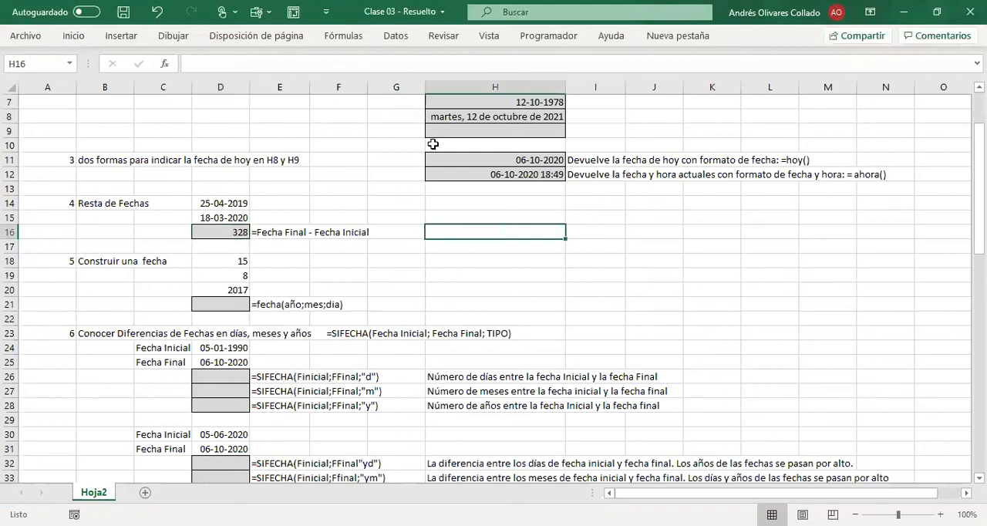
type("Han pas")
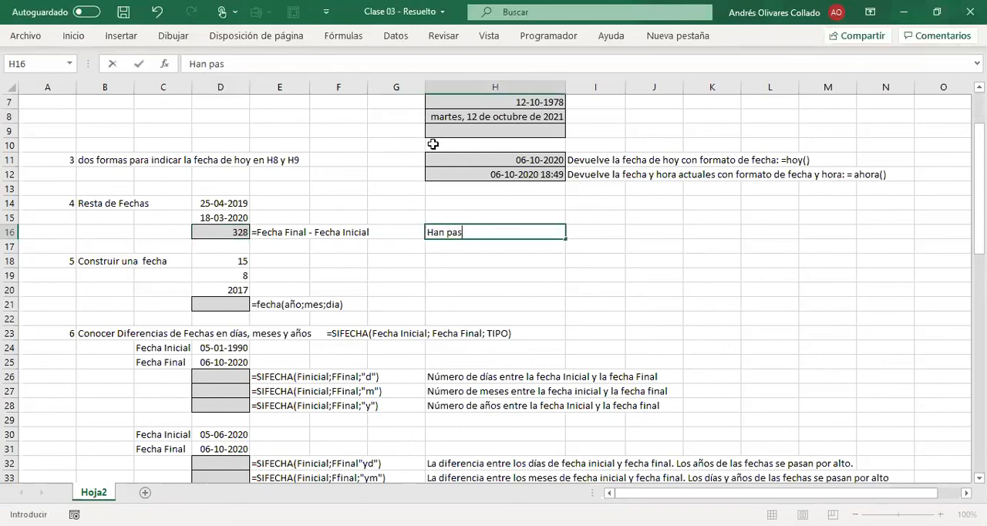
type("ado 328 d")
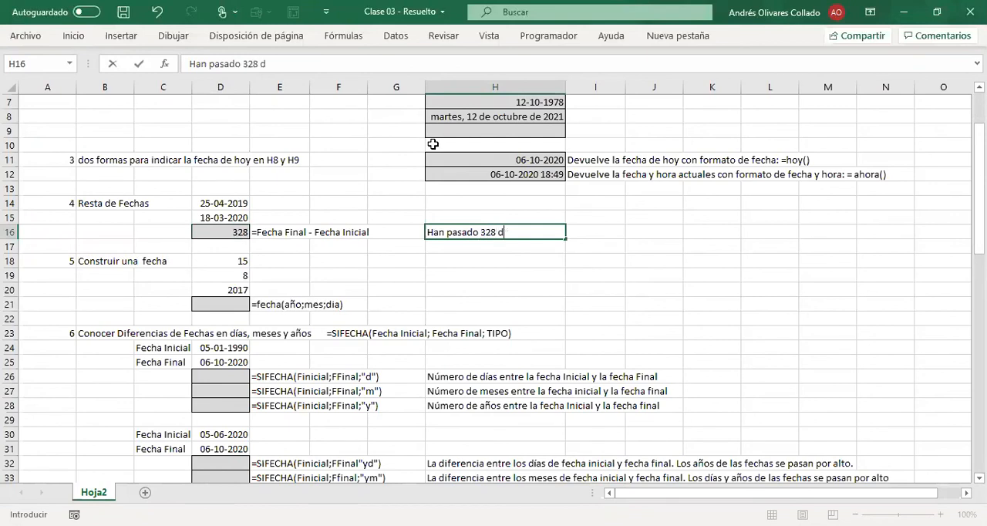
type("ías desde el ")
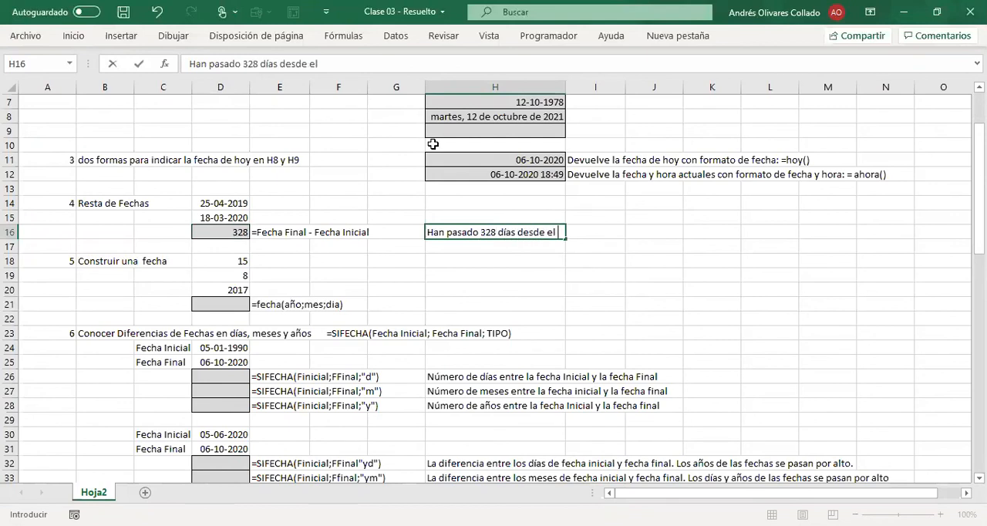
type("18 03")
type(" 2020 al")
key("BackSpace")
key("BackSpace")
key("BackSpace")
type("y el ")
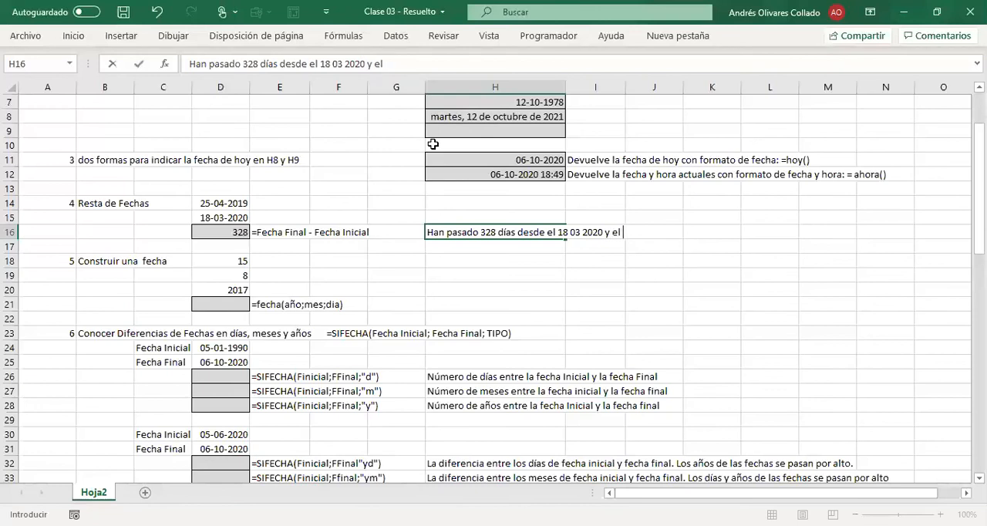
type("25 04 2019")
key("Return")
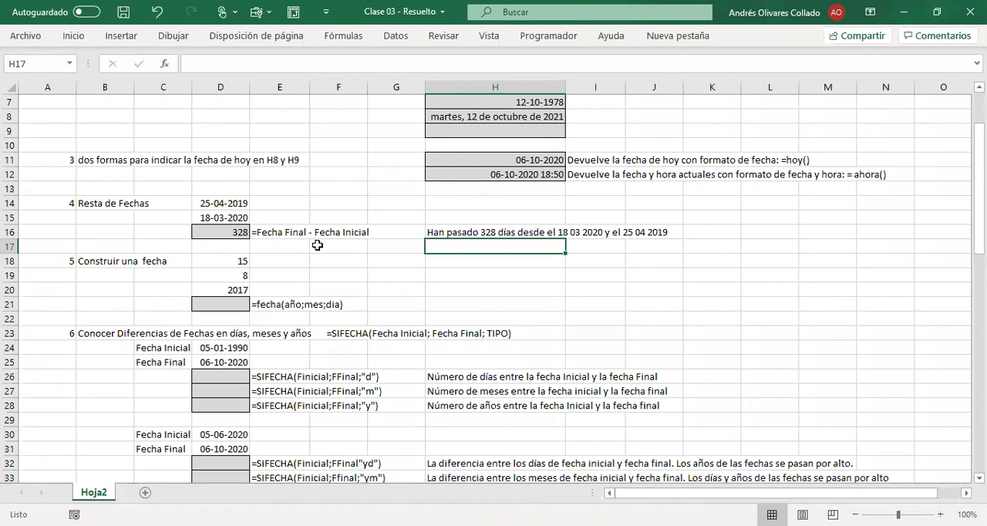
scroll(331, 327, "down", 9)
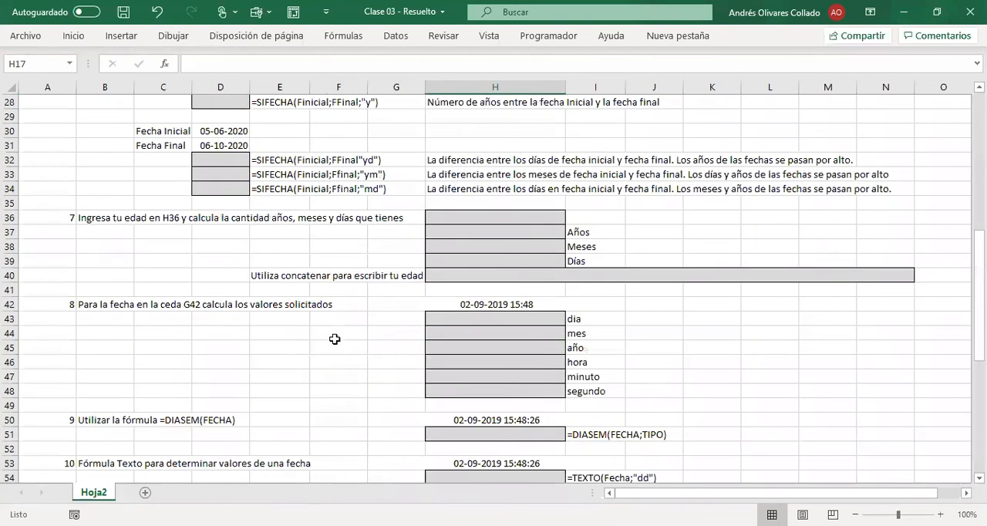
scroll(336, 370, "down", 9)
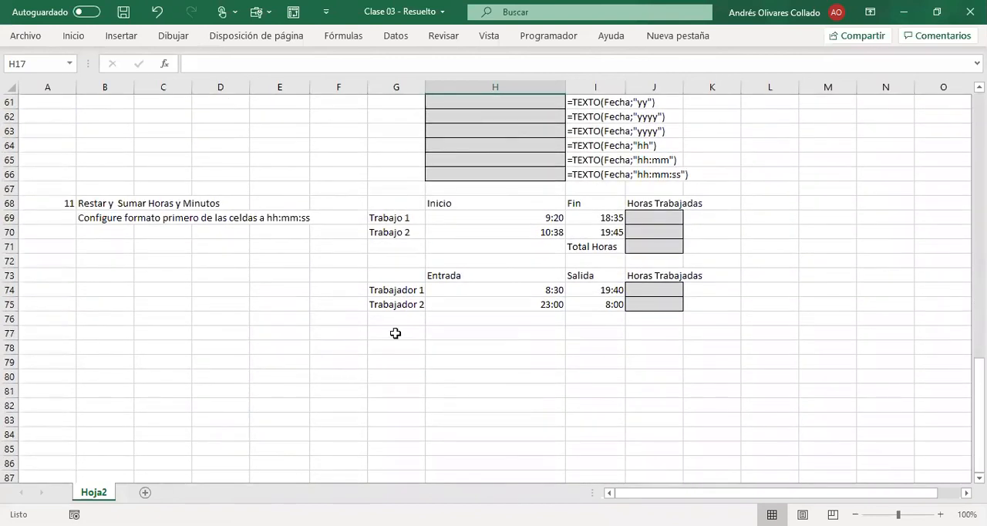
scroll(402, 308, "up", 20)
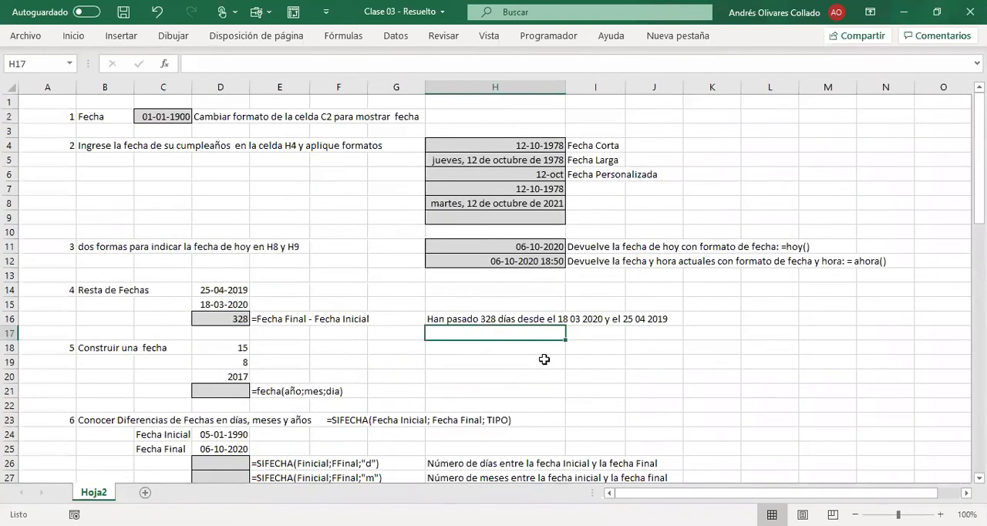
left_click(525, 359)
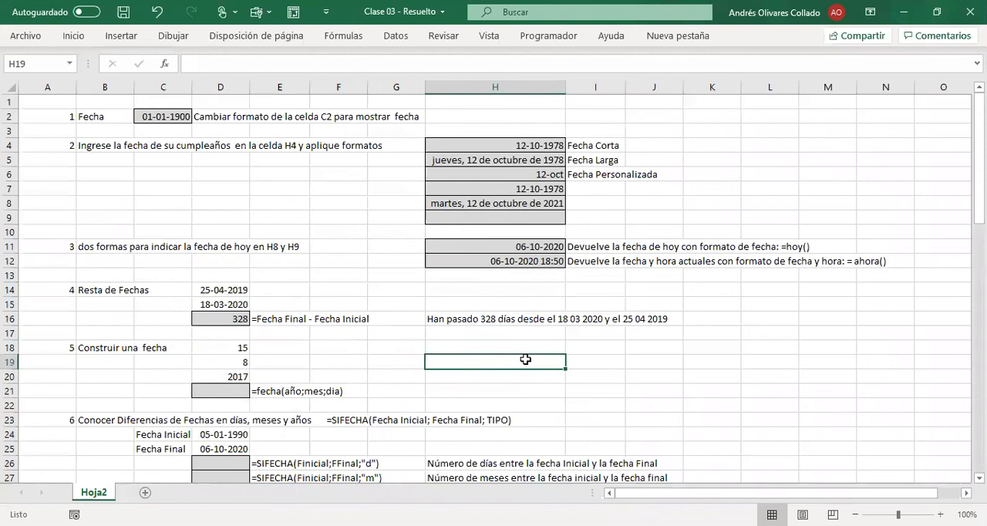
left_click(232, 316)
Step: Build the date for exercise 5 in D21 from the year, month and day cells with the formula =FECHA(D20;D19;D18)
scroll(355, 336, "down", 2)
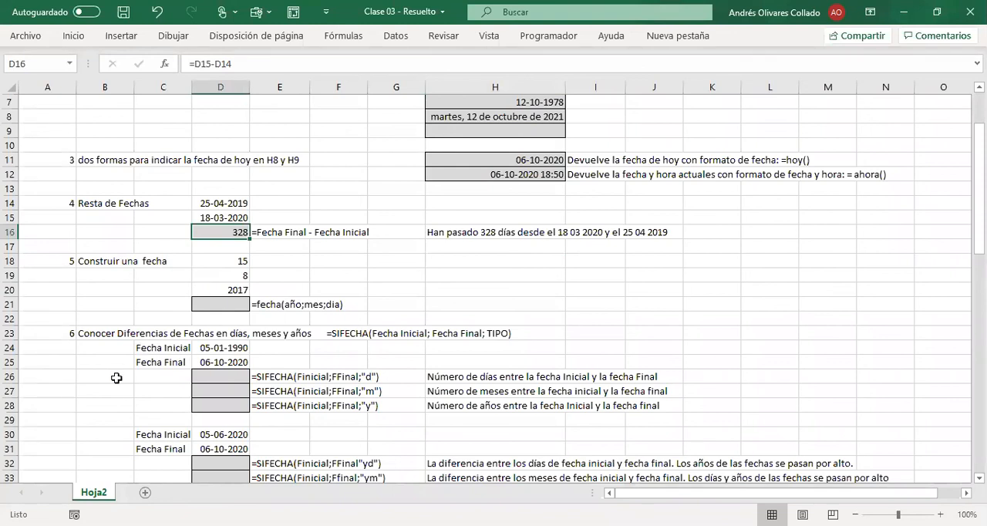
left_click(216, 304)
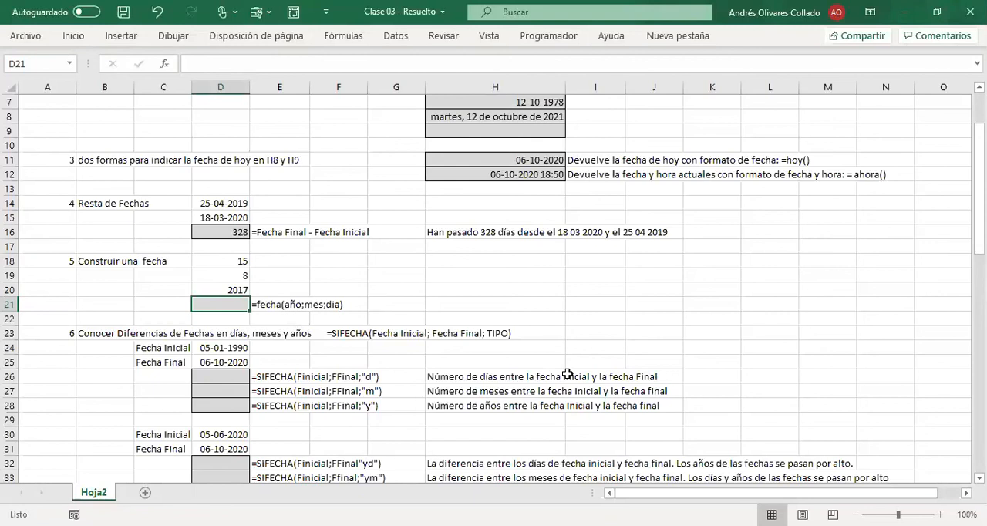
type("=")
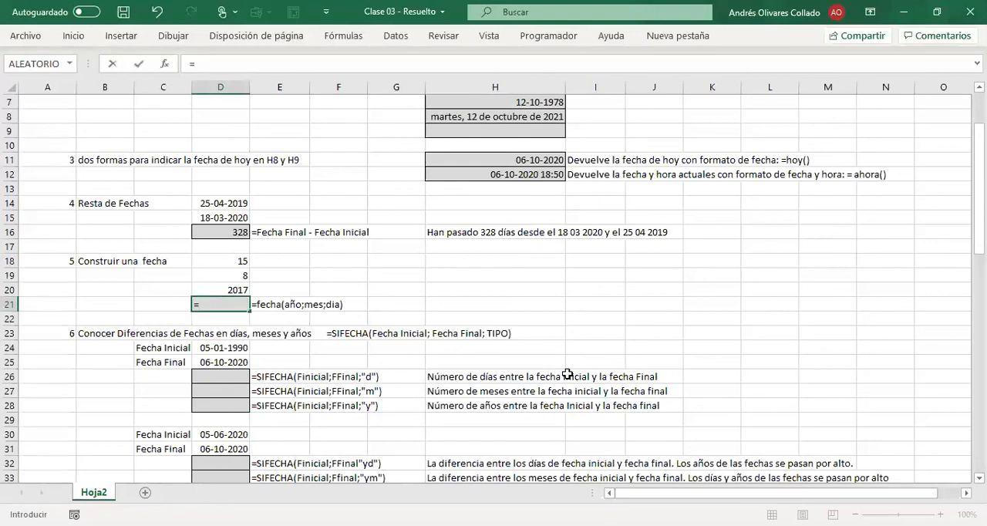
type("FECHA(")
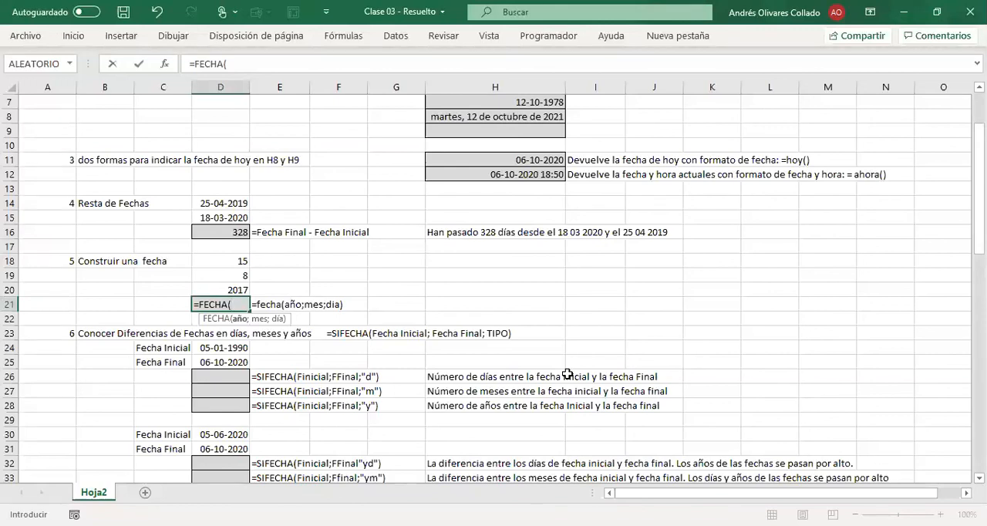
key("Up")
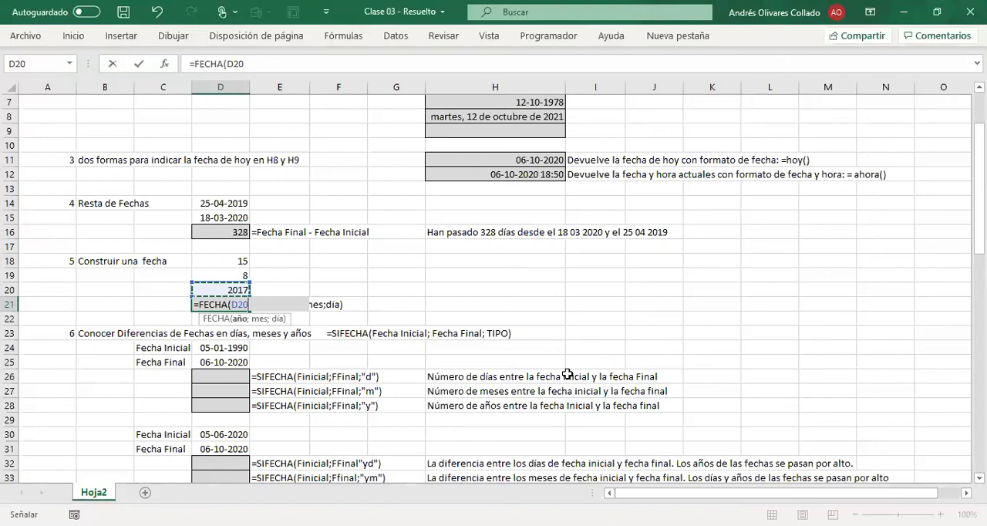
type(";")
key("Up")
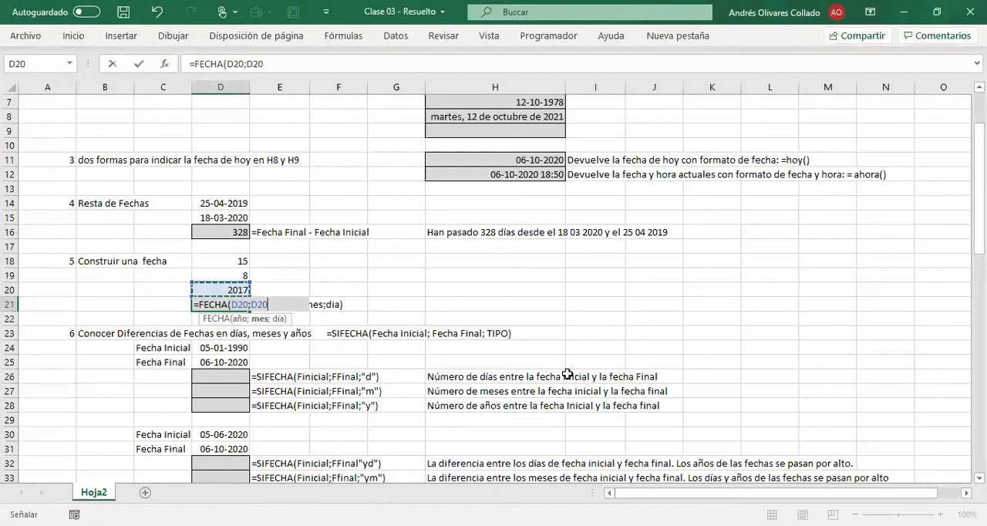
key("Up")
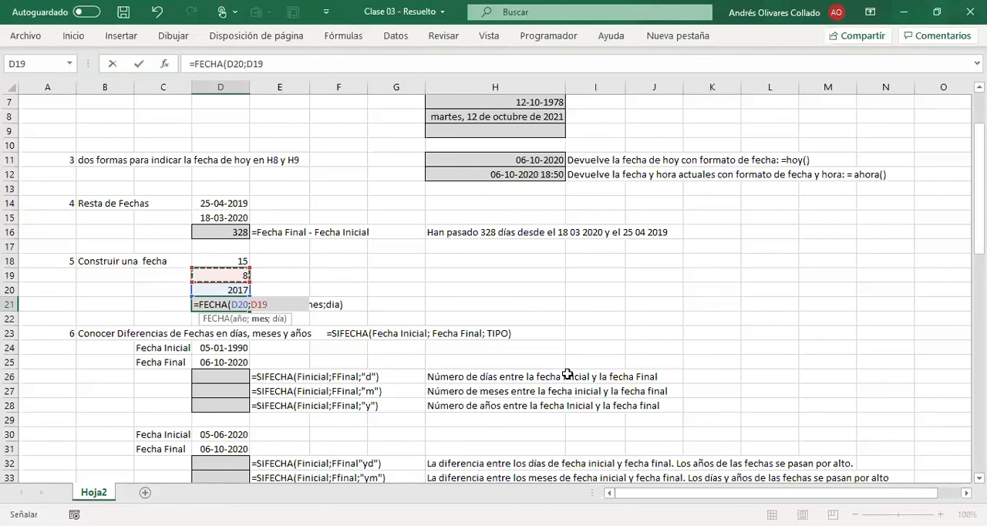
type(";")
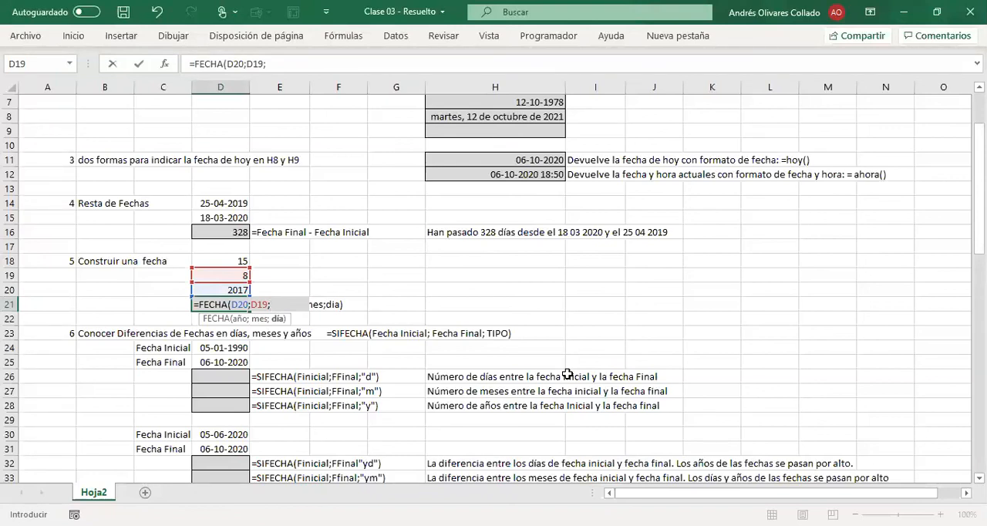
key("Up")
key("Up")
key("Up")
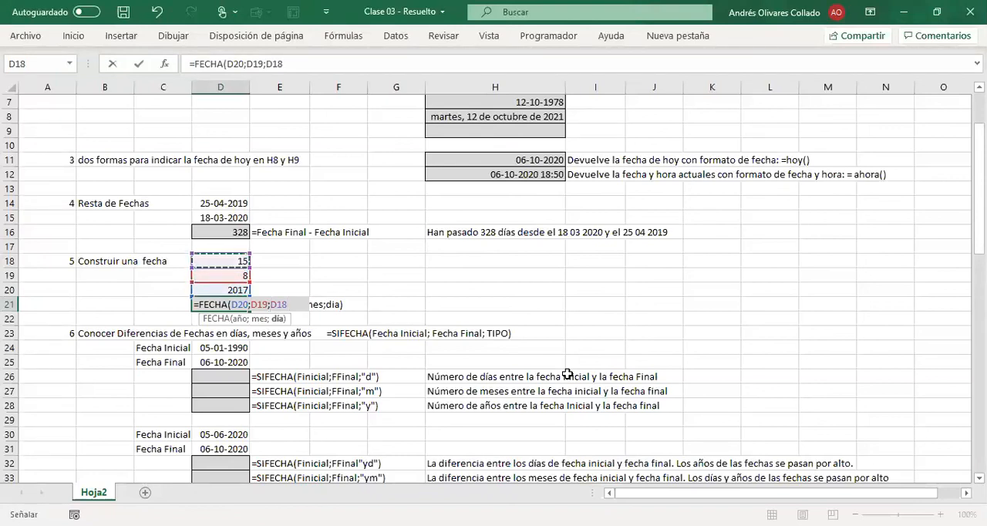
type(")")
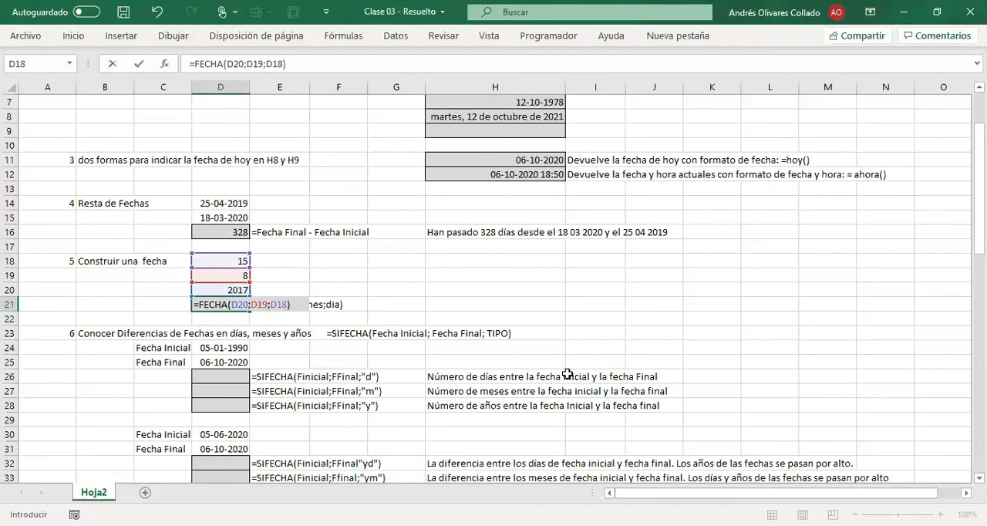
key("Return")
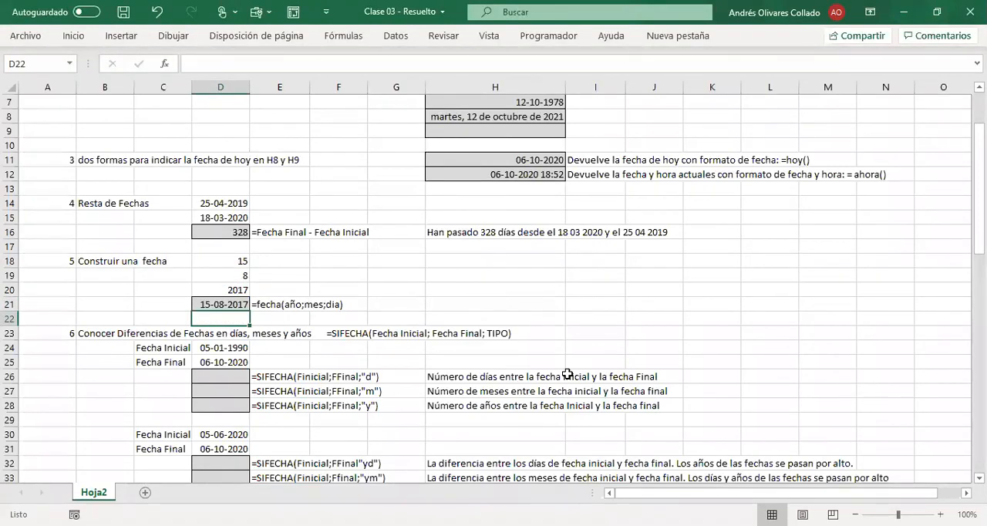
key("Up")
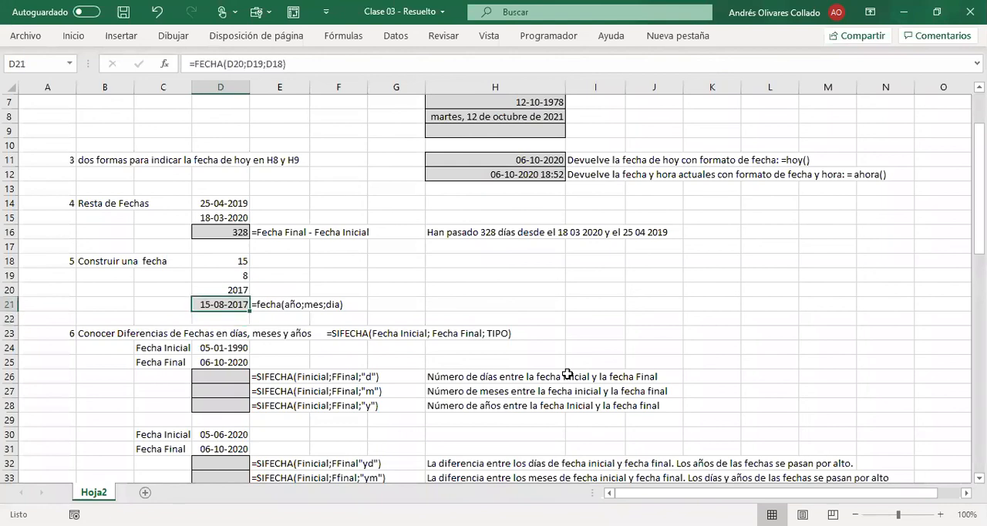
key("Right")
key("Left")
key("Right")
key("Right")
key("Left")
key("Left")
key("Left")
Step: Enter the test formula =FECHA(D20;D18;D19) in G21, swapping the day and month cells
key("Right")
key("Right")
key("Right")
key("Right")
key("Right")
key("Left")
type("=")
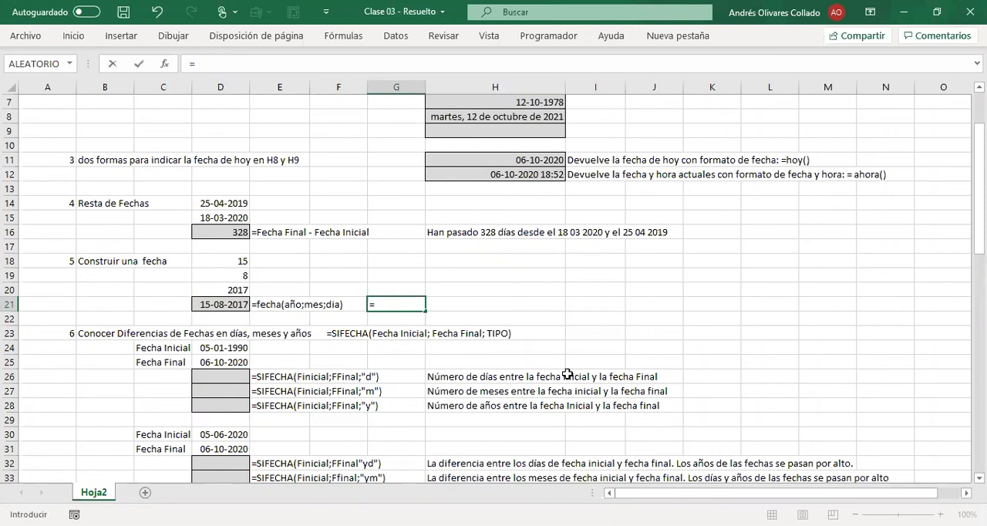
type("FECHA(")
key("Left")
key("Left")
key("Left")
key("Up")
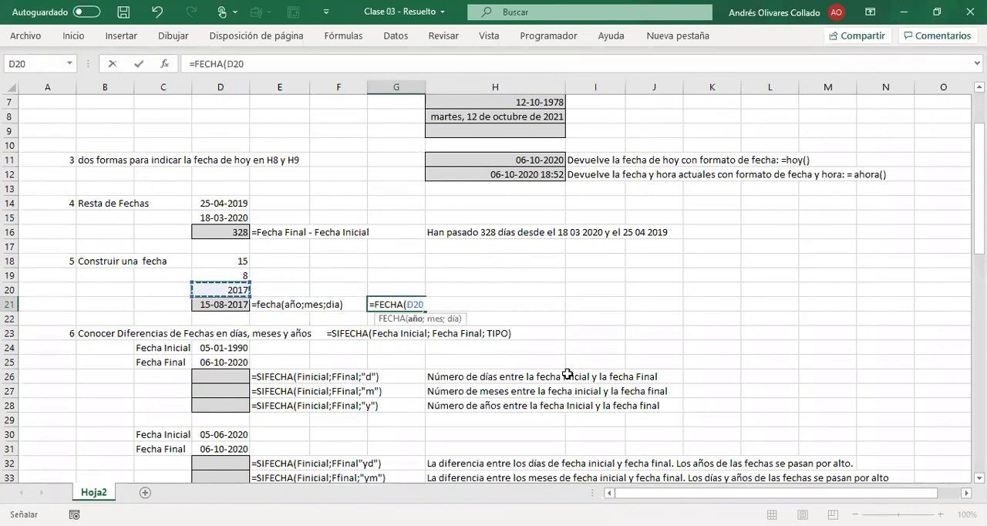
type(";")
key("Up")
key("Up")
key("Up")
key("Left")
key("Left")
key("Left")
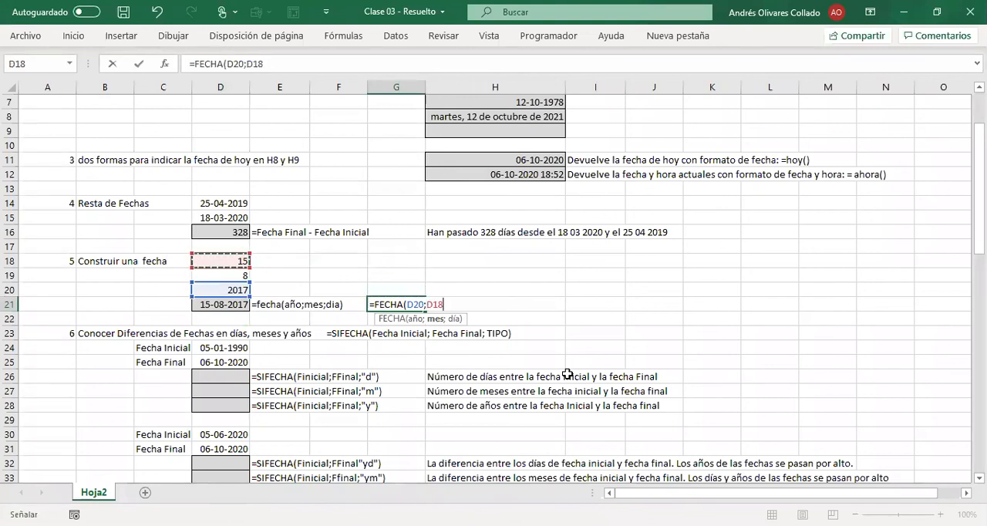
type(";")
key("Up")
key("Left")
key("Left")
key("Up")
key("Left")
type(")")
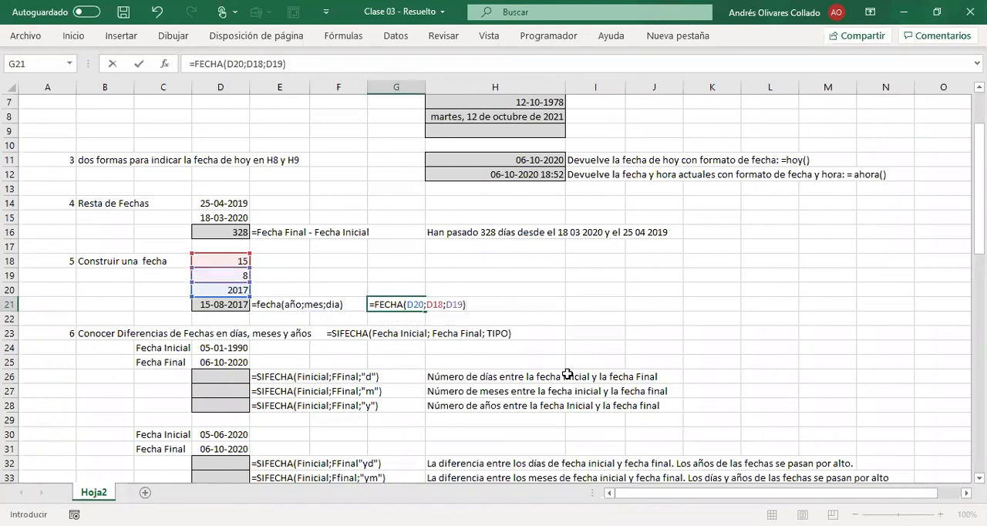
key("Return")
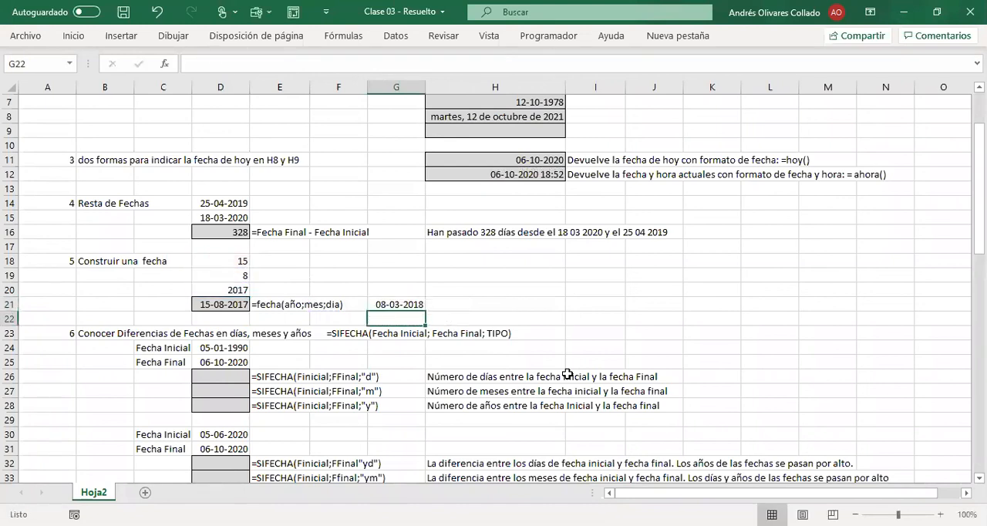
Step: Review the cell references of the swapped FECHA formula in G21 and delete it, returning to D21
key("Up")
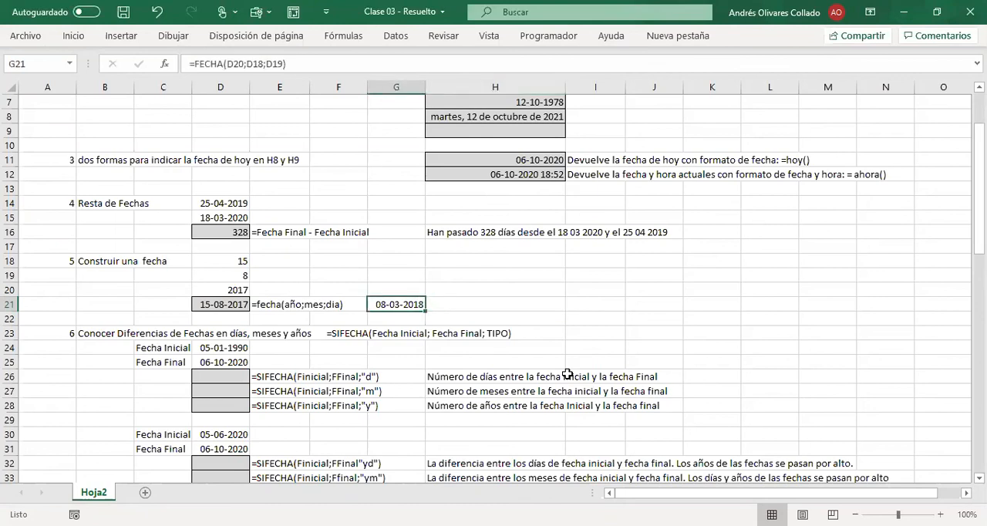
key("F2")
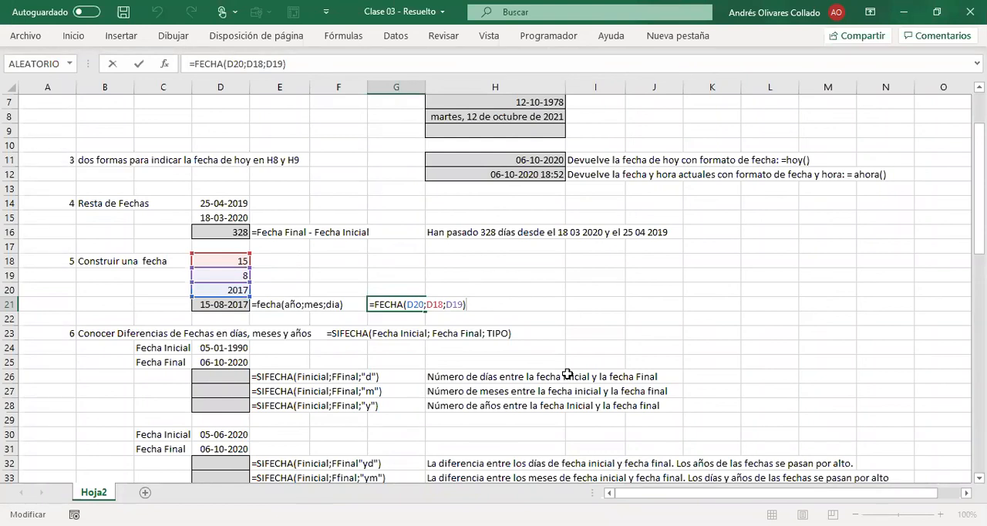
key("ctrl+Return")
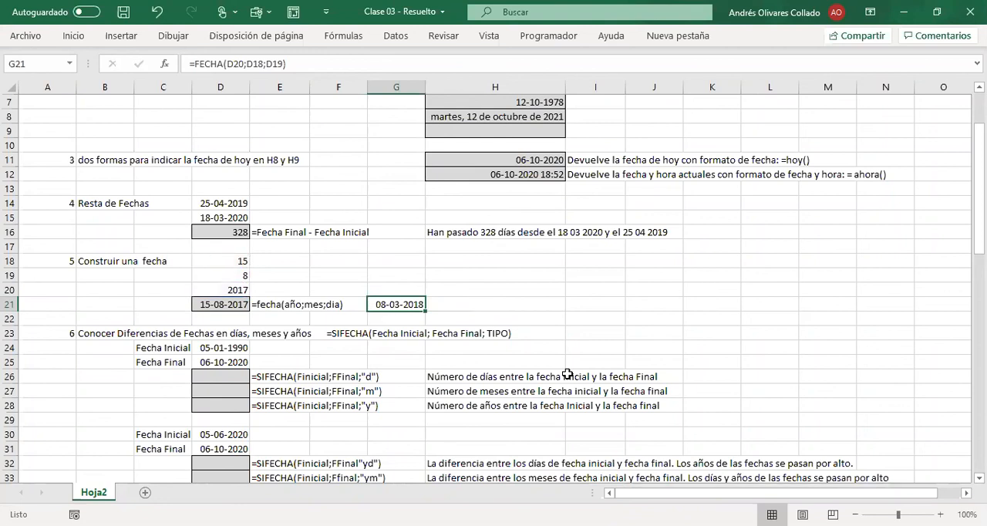
key("Delete")
key("Left")
key("Left")
key("Left")
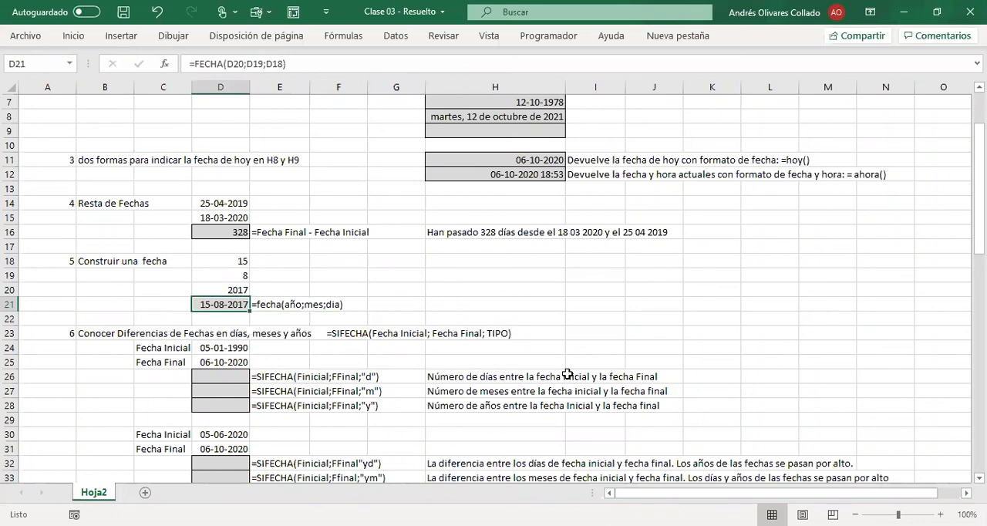
key("Right")
key("Right")
key("Down")
key("Down")
key("Up")
key("Up")
key("Up")
key("Up")
key("Up")
key("Up")
key("Up")
key("Up")
key("Up")
key("Up")
key("Up")
key("Up")
key("Up")
key("Up")
key("Up")
key("Up")
key("Up")
key("Up")
key("Up")
key("Up")
key("Up")
key("Down")
key("Down")
key("Down")
key("Down")
key("Down")
key("Down")
key("Down")
key("Down")
key("Down")
key("Down")
key("Down")
key("Down")
key("Down")
key("Down")
key("Down")
key("Down")
key("Down")
key("Down")
key("Down")
key("Down")
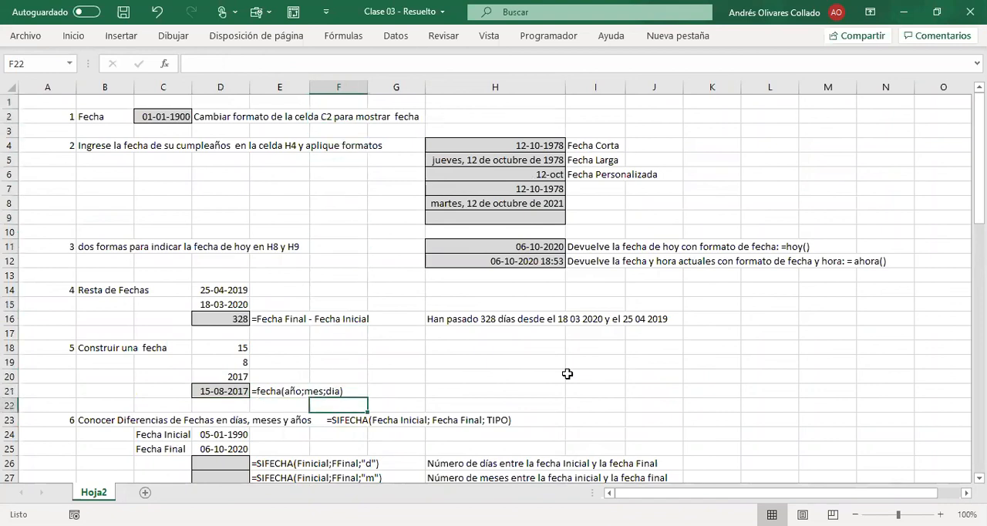
key("Down")
key("Up")
key("Up")
key("Up")
key("Up")
key("Up")
key("Up")
key("Up")
key("Up")
key("Up")
key("Up")
key("Up")
key("Up")
key("Up")
key("Up")
key("Up")
key("Up")
key("Up")
key("Up")
key("Up")
key("Up")
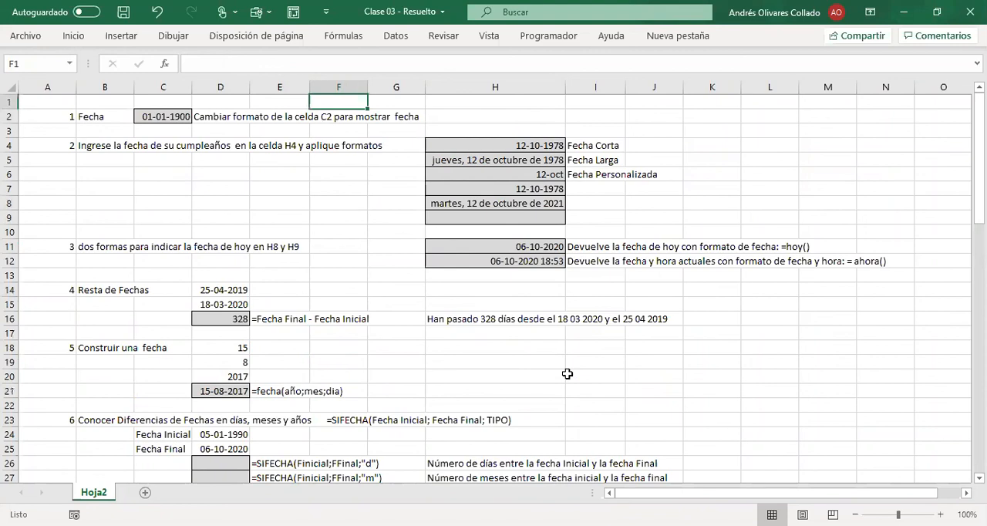
key("Down")
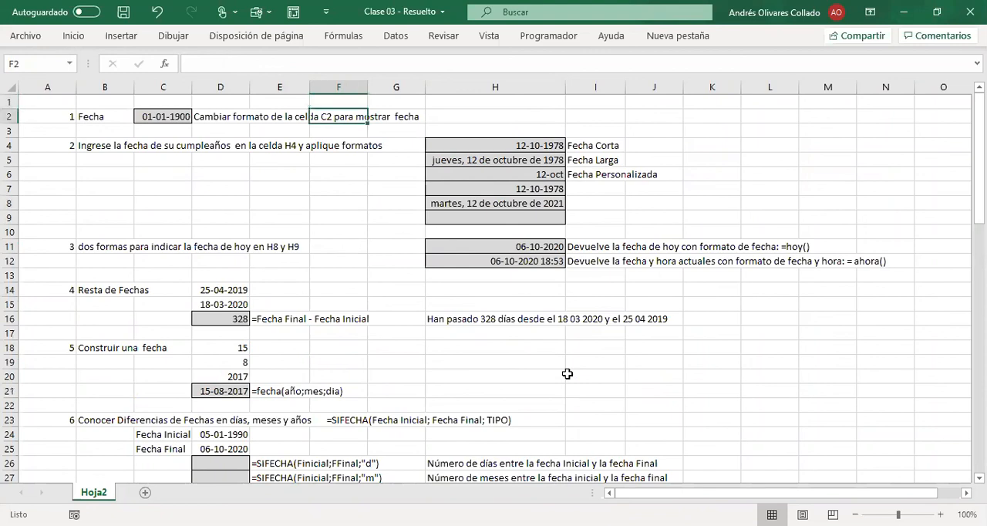
Step: Save the workbook
left_click(124, 15)
Step: Look through the remaining exercises down to number 11 and highlight the exercise 6 block on date differences
scroll(332, 320, "down", 2)
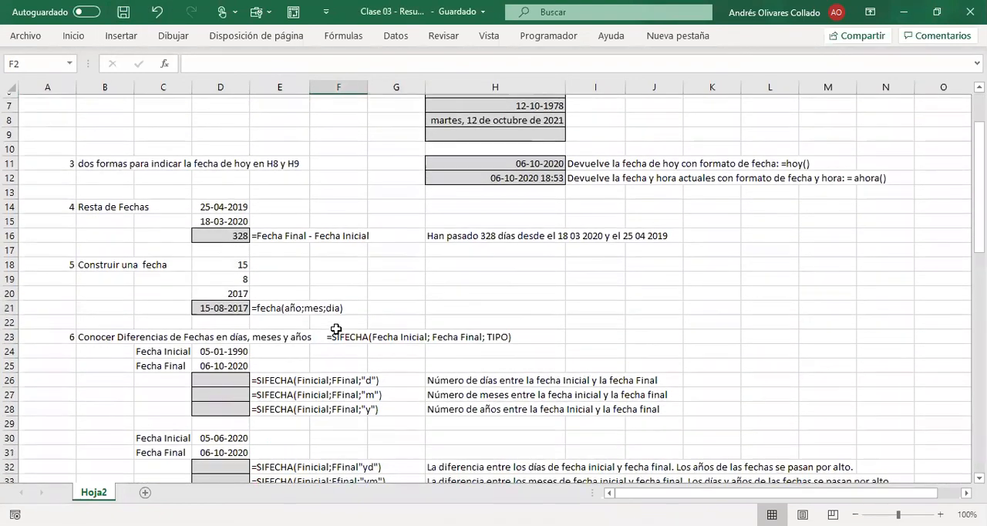
scroll(340, 338, "down", 13)
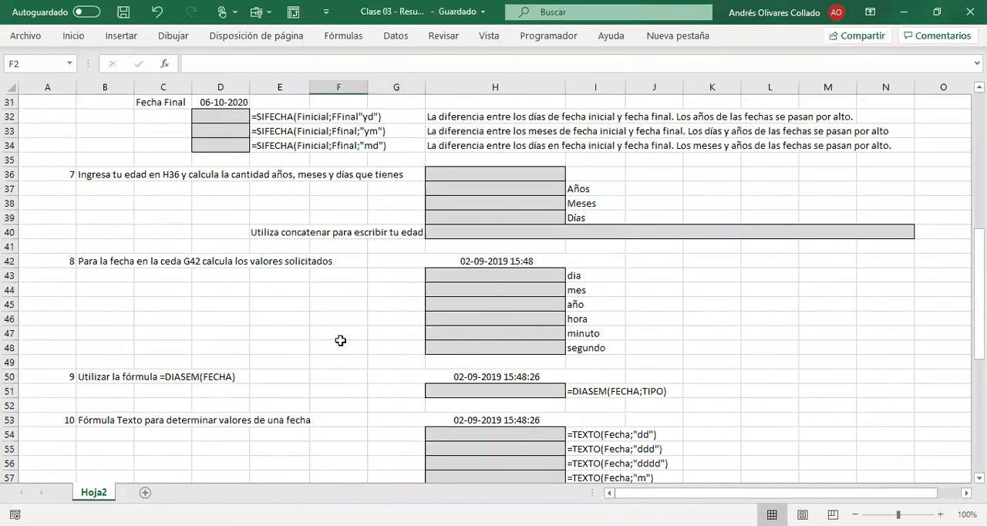
scroll(340, 344, "down", 5)
scroll(340, 345, "up", 8)
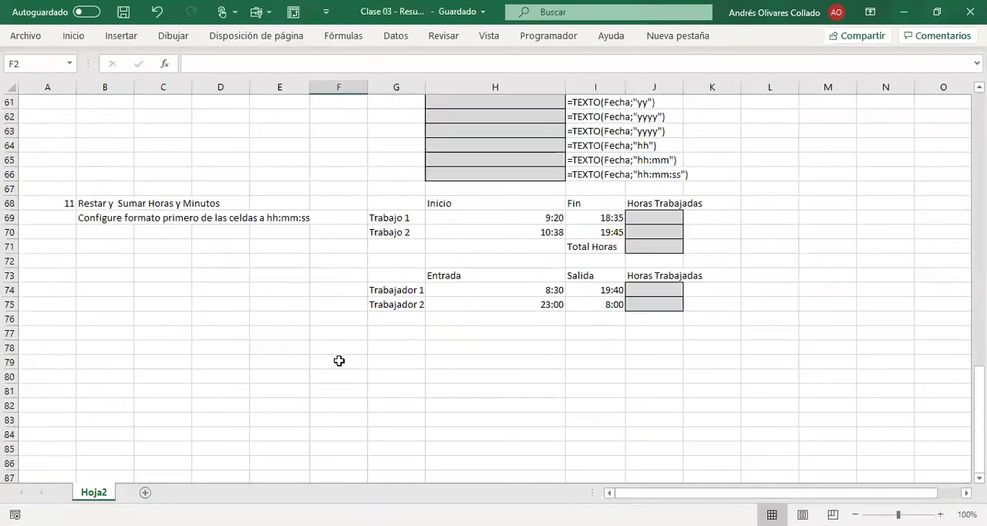
scroll(345, 361, "up", 12)
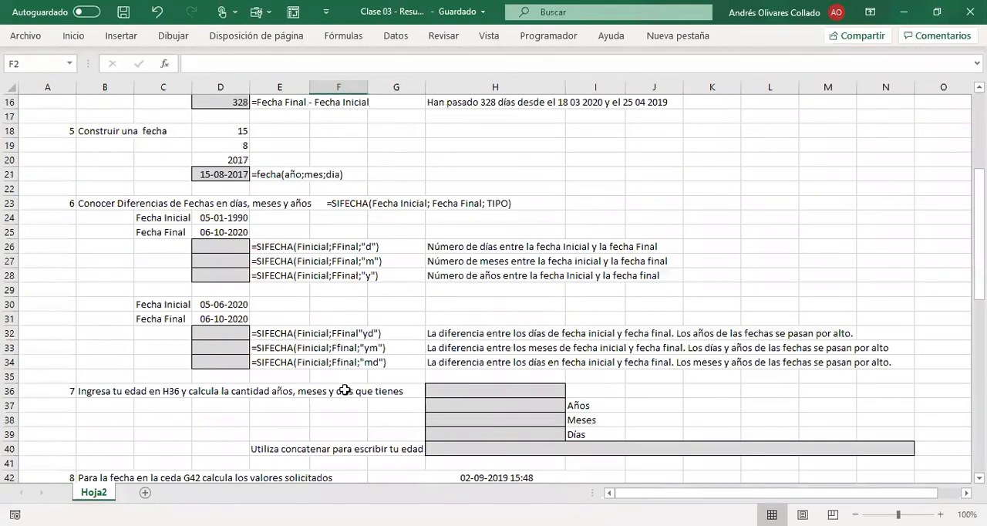
scroll(284, 374, "down", 4)
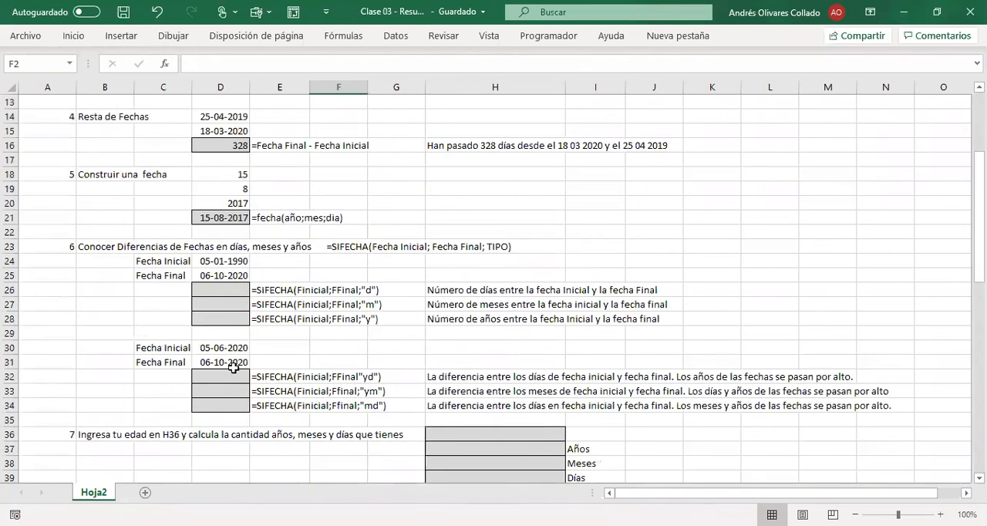
left_click_drag(74, 243, 679, 363)
scroll(548, 254, "up", 16)
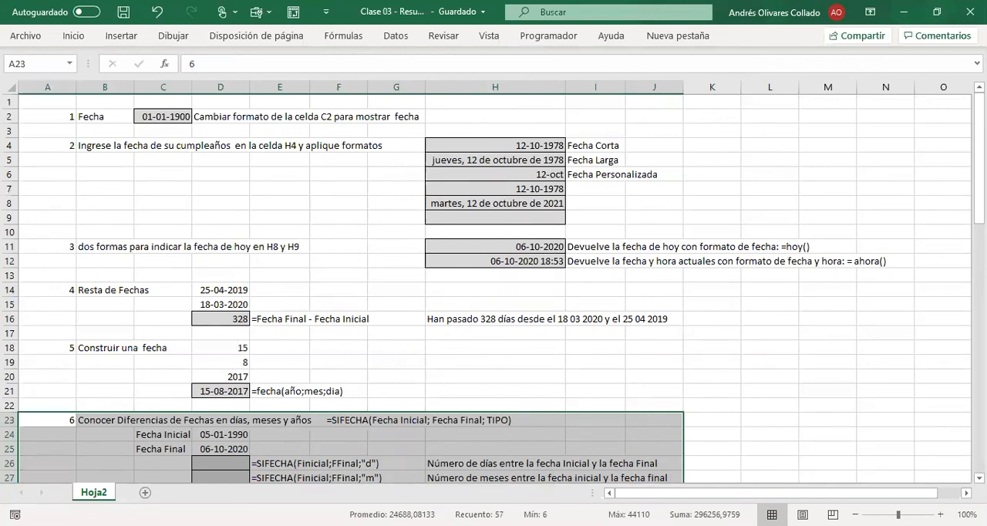
key("alt+Tab")
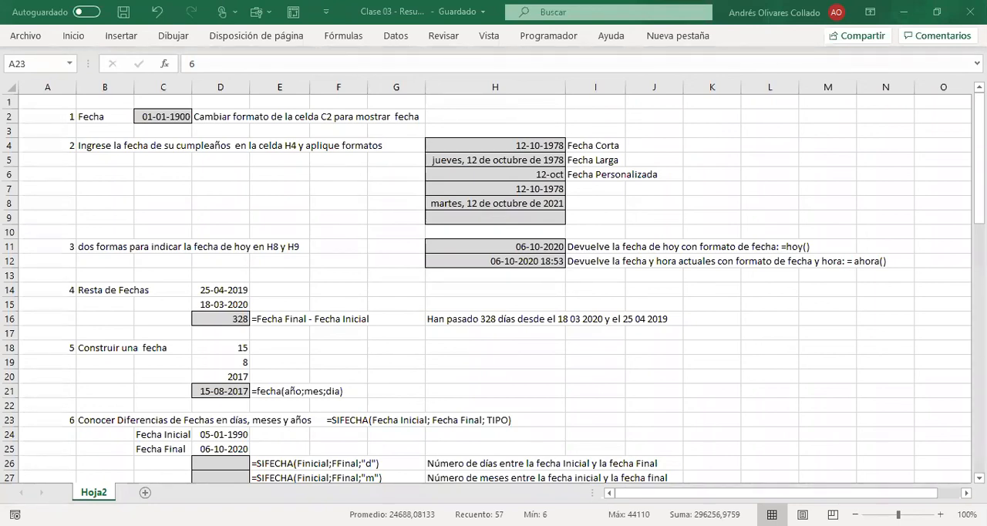
left_click(287, 427)
left_click(350, 379)
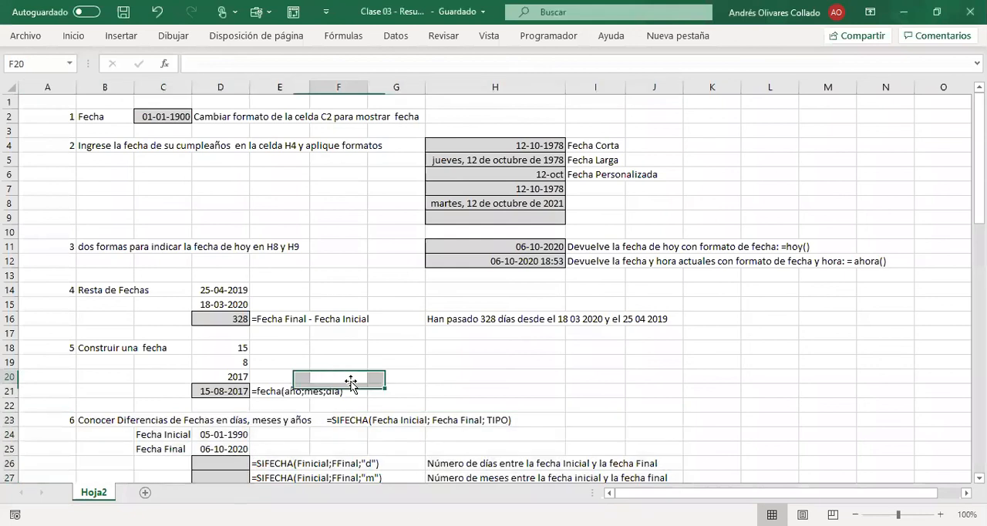
scroll(374, 379, "down", 3)
scroll(322, 298, "up", 1)
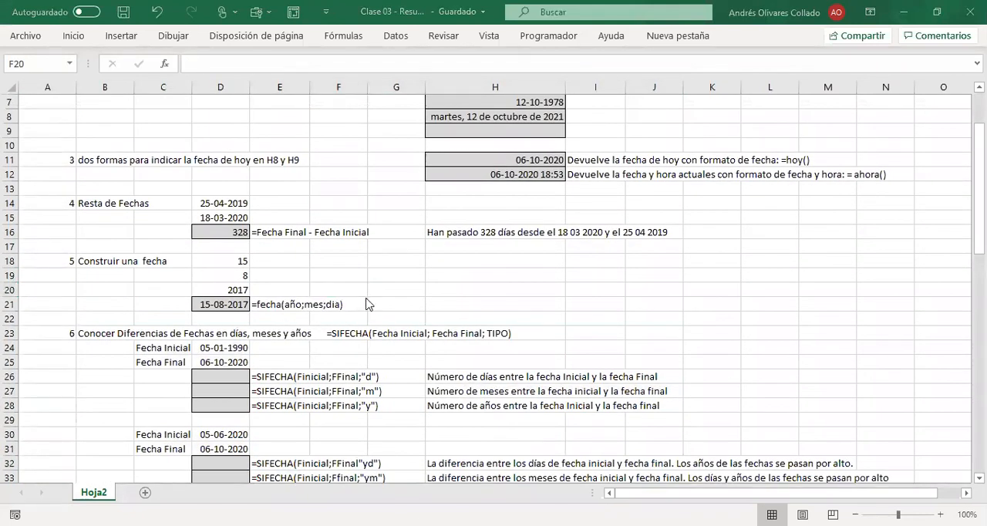
left_click(397, 302)
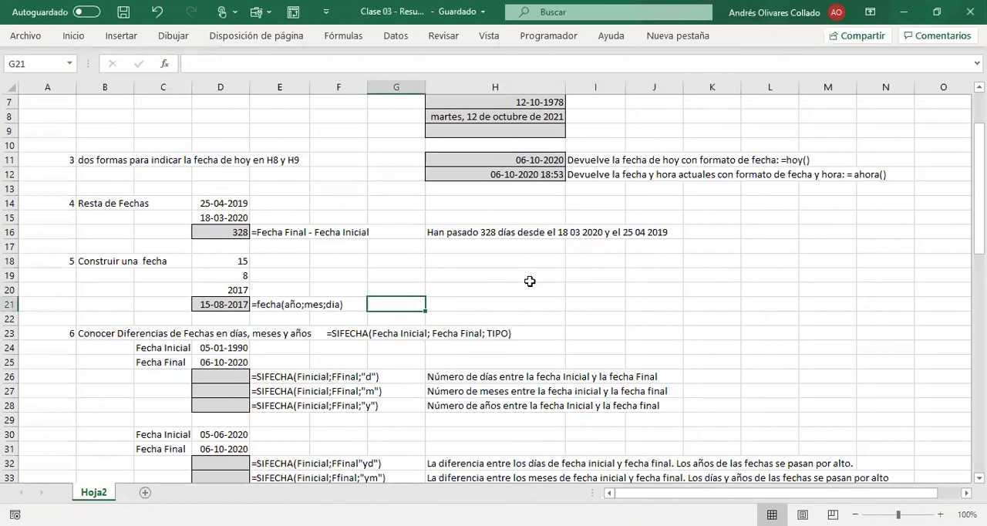